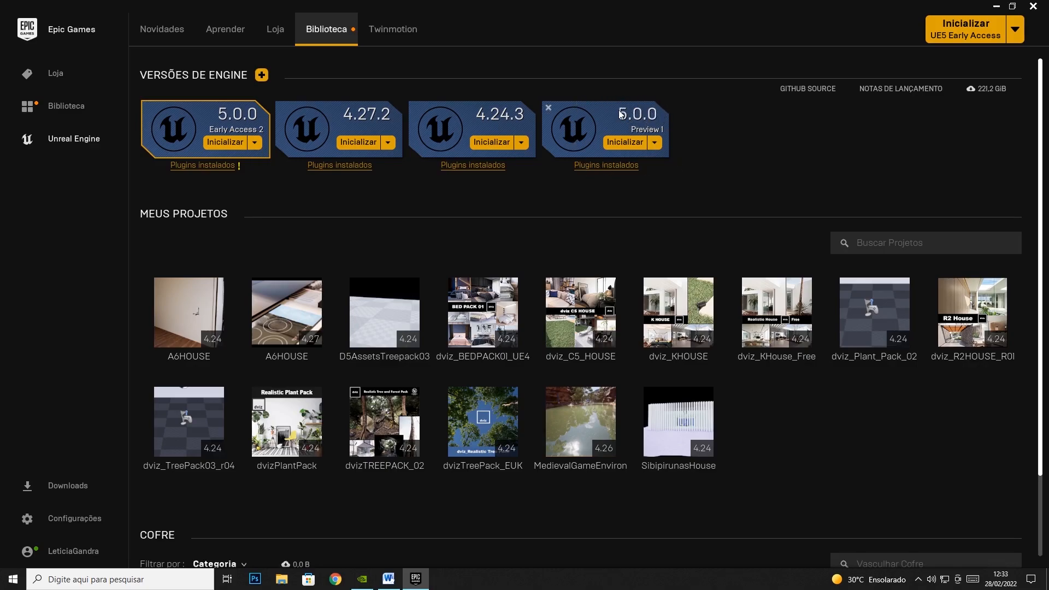
- Launch Unreal Engine version 5.0.0 Preview 1 from the installed engine versions
{"action": "left_click", "coordinate": [623, 144]}
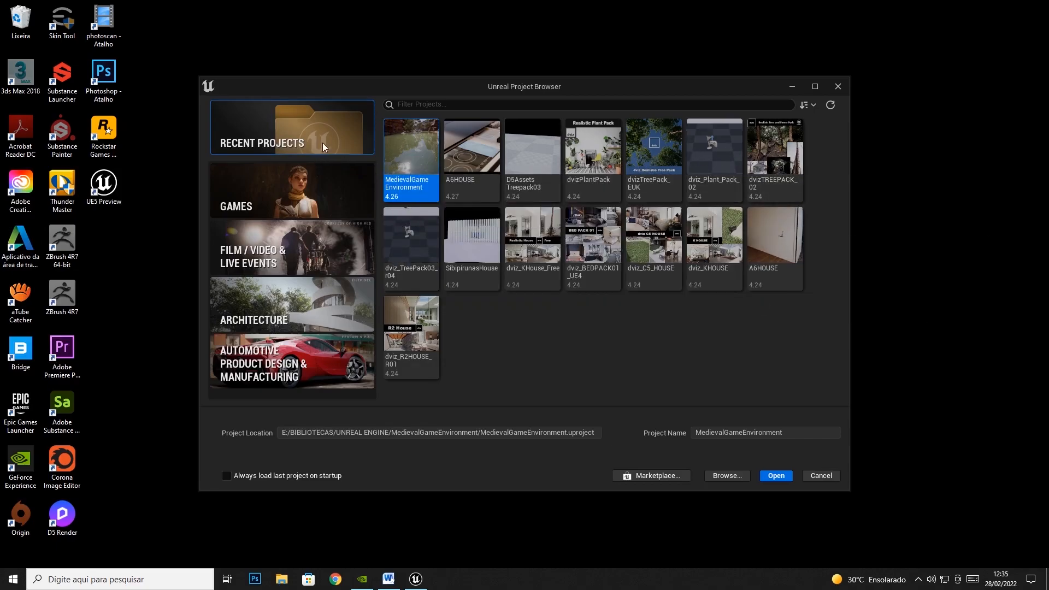
- Review the new-project templates offered for Games, Film / Video & Live Events, Architecture, and Automotive Product Design & Manufacturing
{"action": "left_click", "coordinate": [346, 181]}
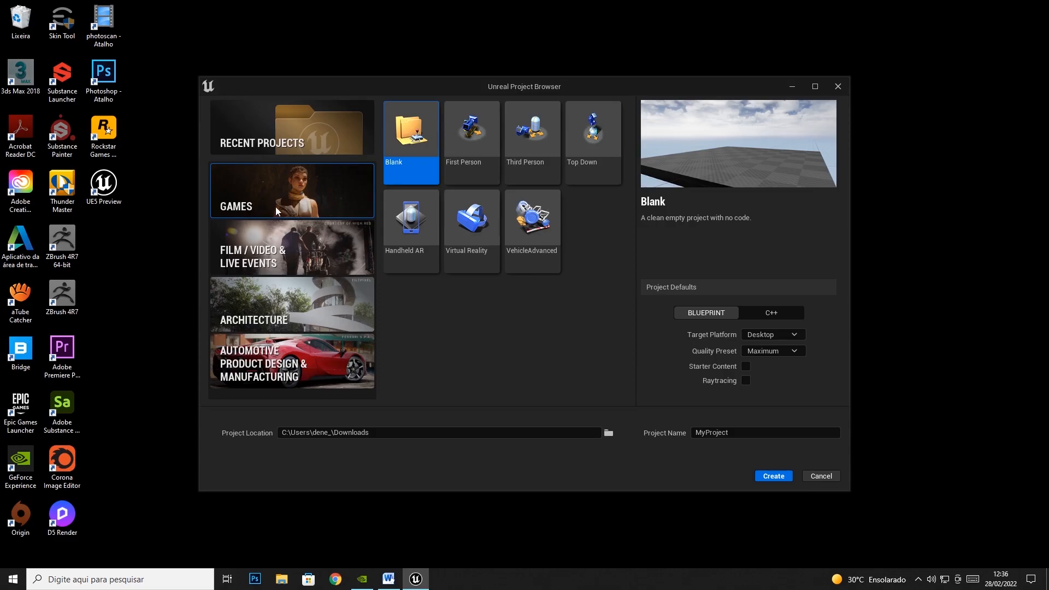
{"action": "left_click", "coordinate": [286, 250]}
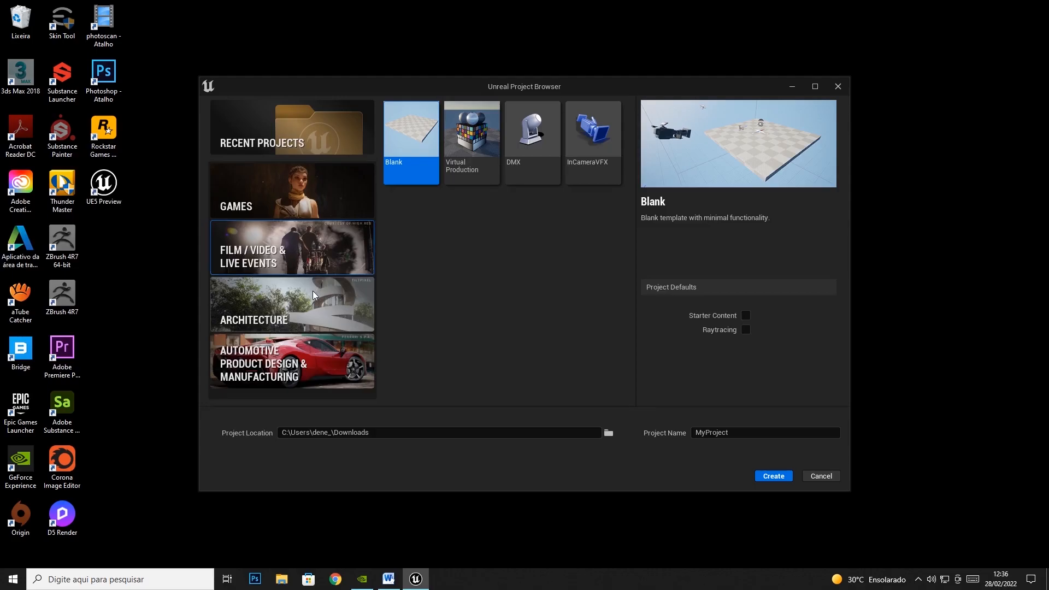
{"action": "left_click", "coordinate": [313, 309]}
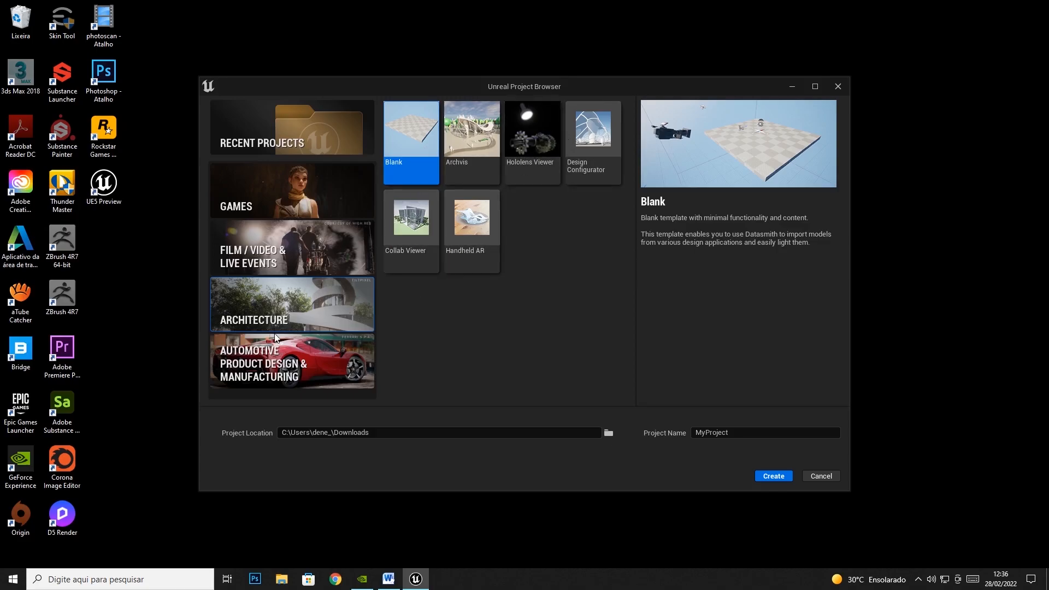
{"action": "left_click", "coordinate": [246, 373]}
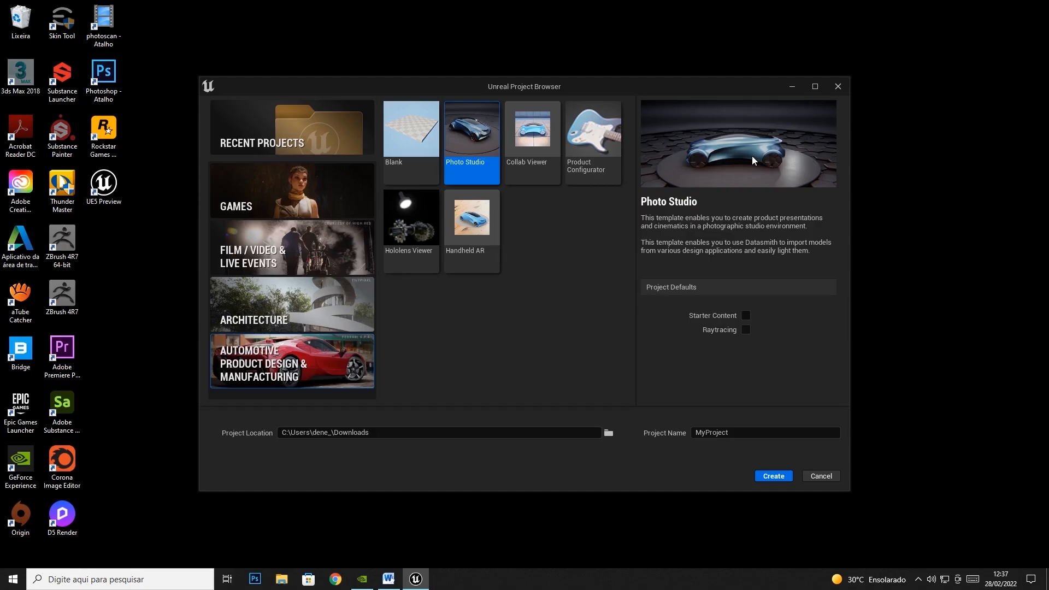
{"action": "left_click", "coordinate": [283, 317]}
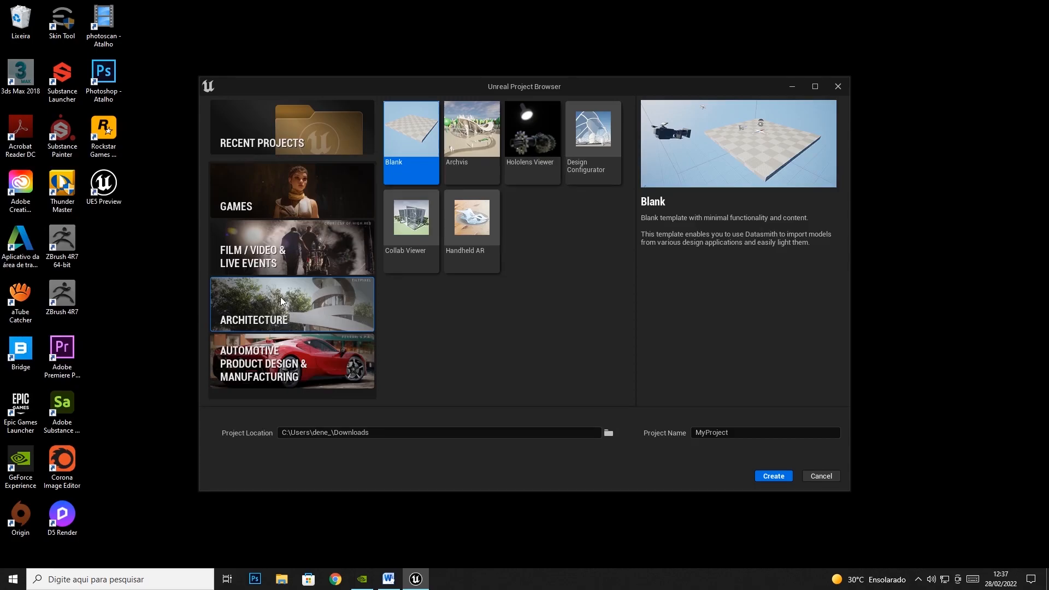
{"action": "left_click", "coordinate": [292, 186]}
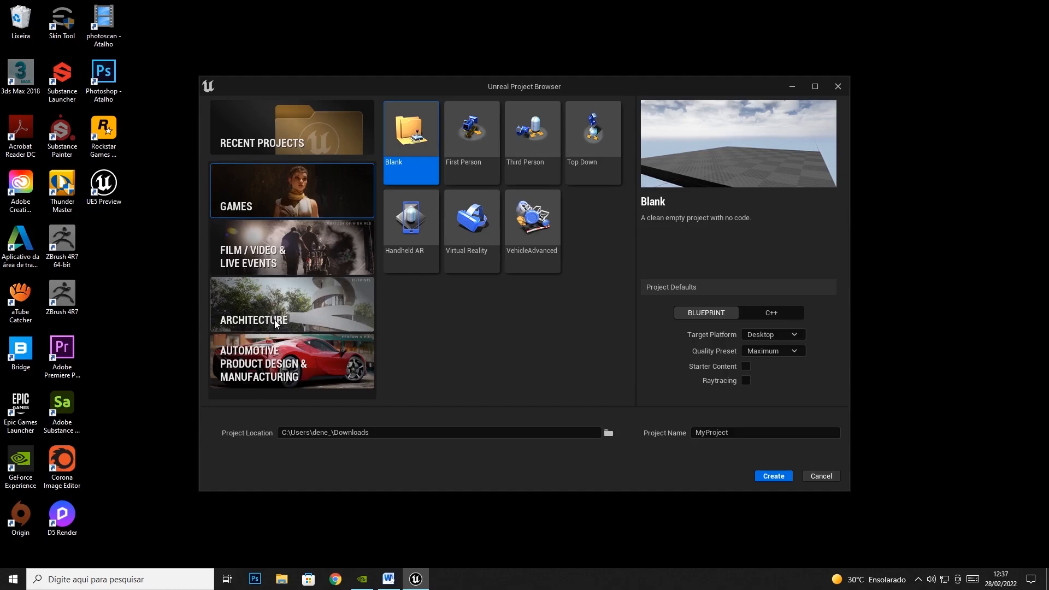
{"action": "left_click", "coordinate": [306, 322]}
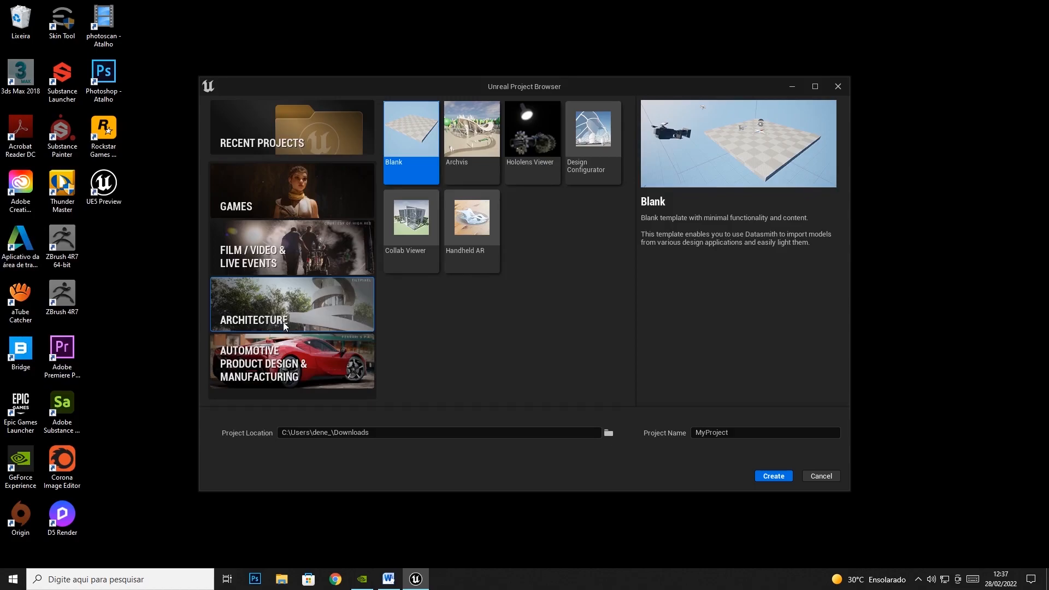
- Preview the Blank, First Person and Third Person game templates, plus the Archvis template in the Architecture category
{"action": "left_click", "coordinate": [295, 197]}
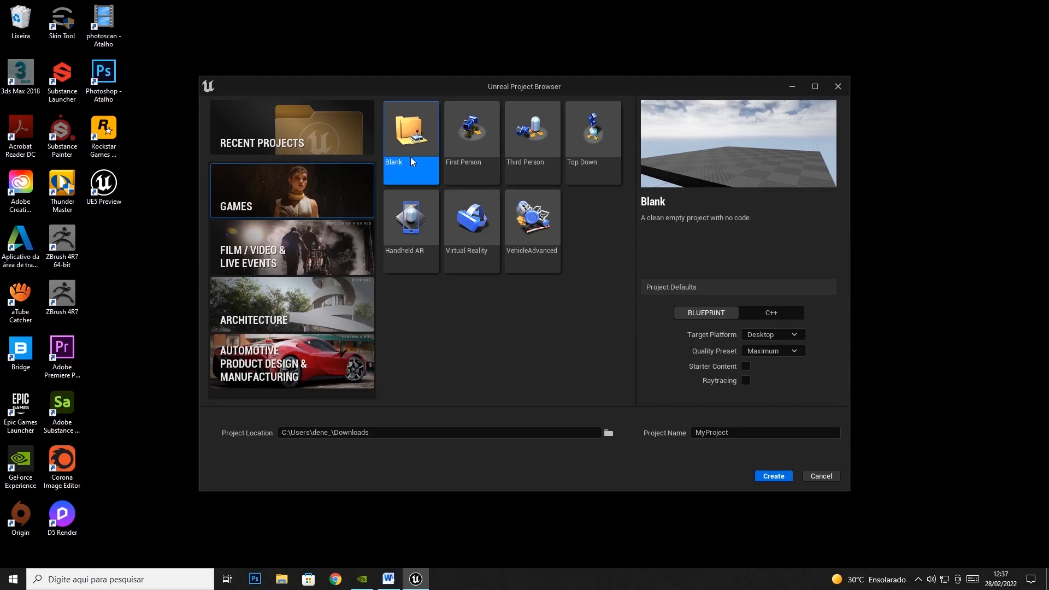
{"action": "left_click", "coordinate": [467, 142]}
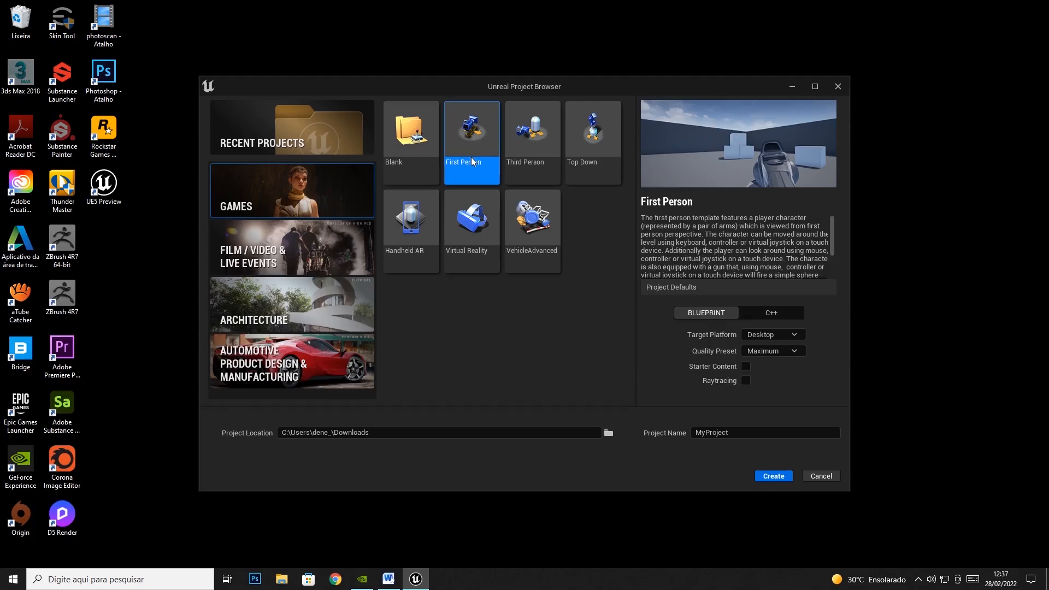
{"action": "left_click", "coordinate": [523, 138]}
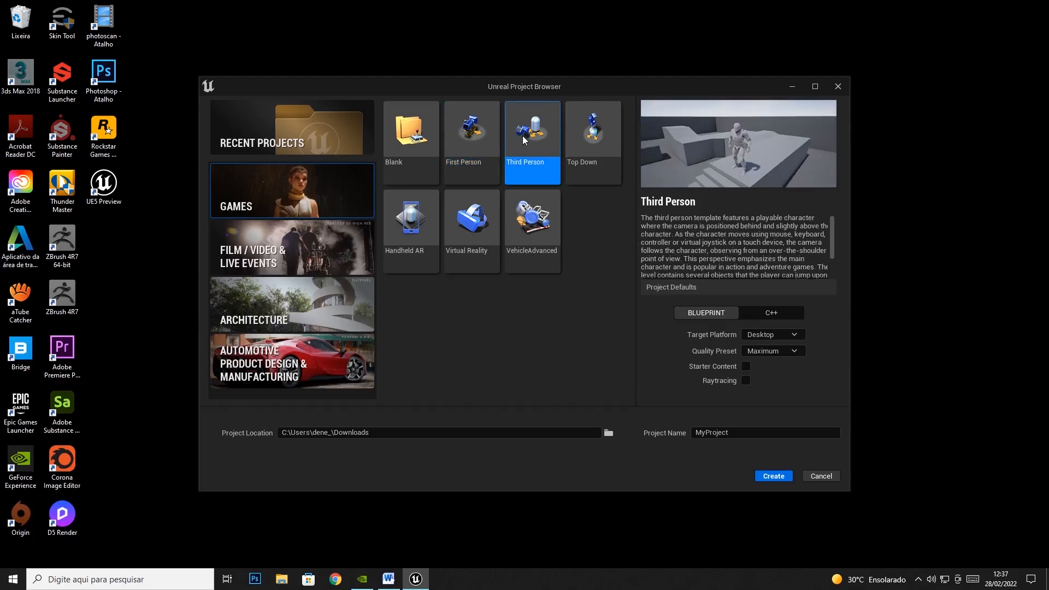
{"action": "left_click", "coordinate": [493, 139]}
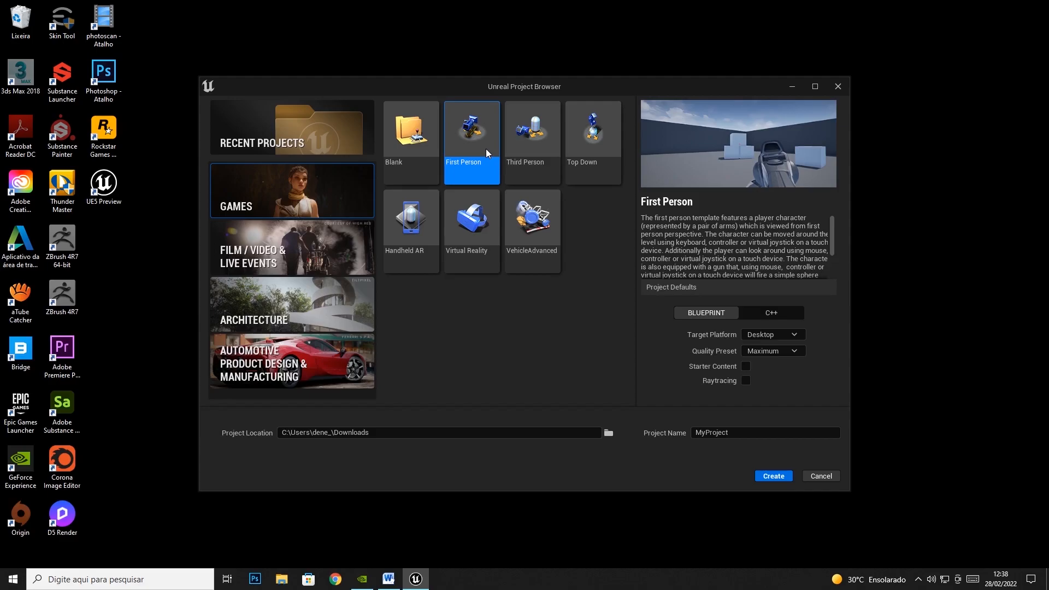
{"action": "left_click", "coordinate": [507, 148]}
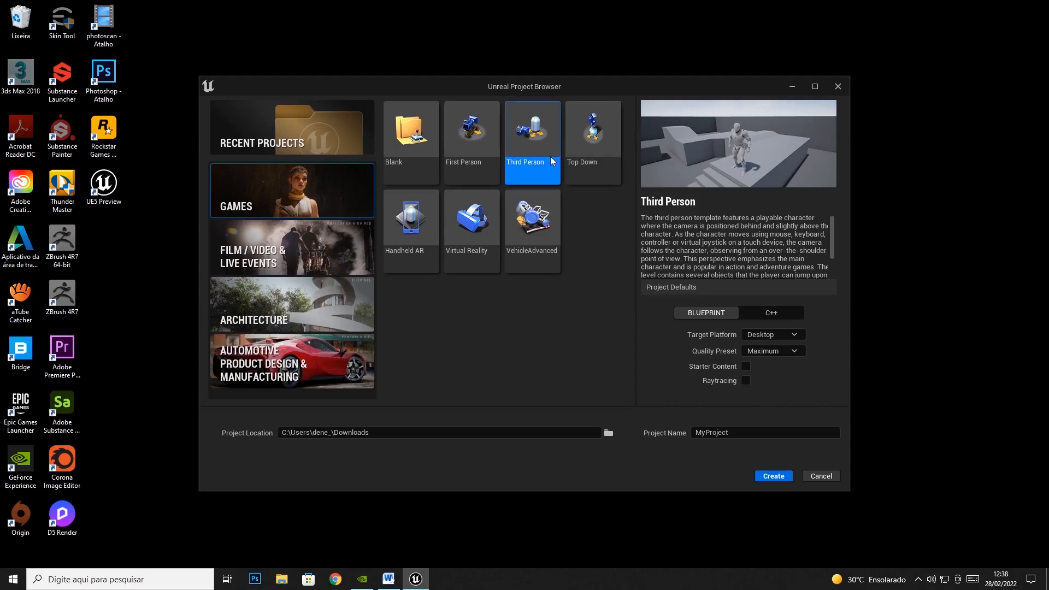
{"action": "left_click", "coordinate": [454, 127]}
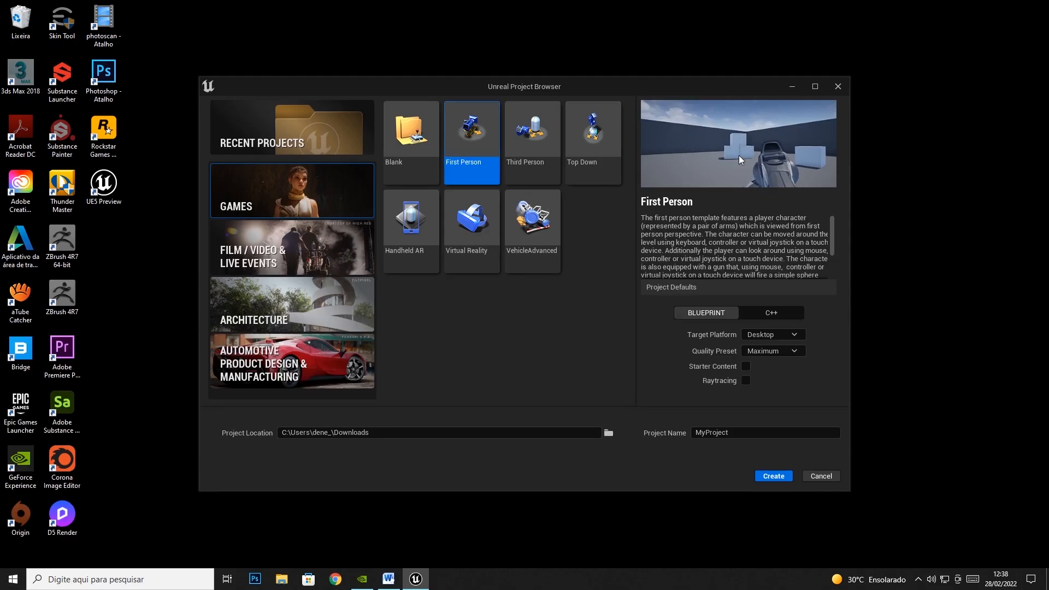
{"action": "left_click", "coordinate": [408, 151]}
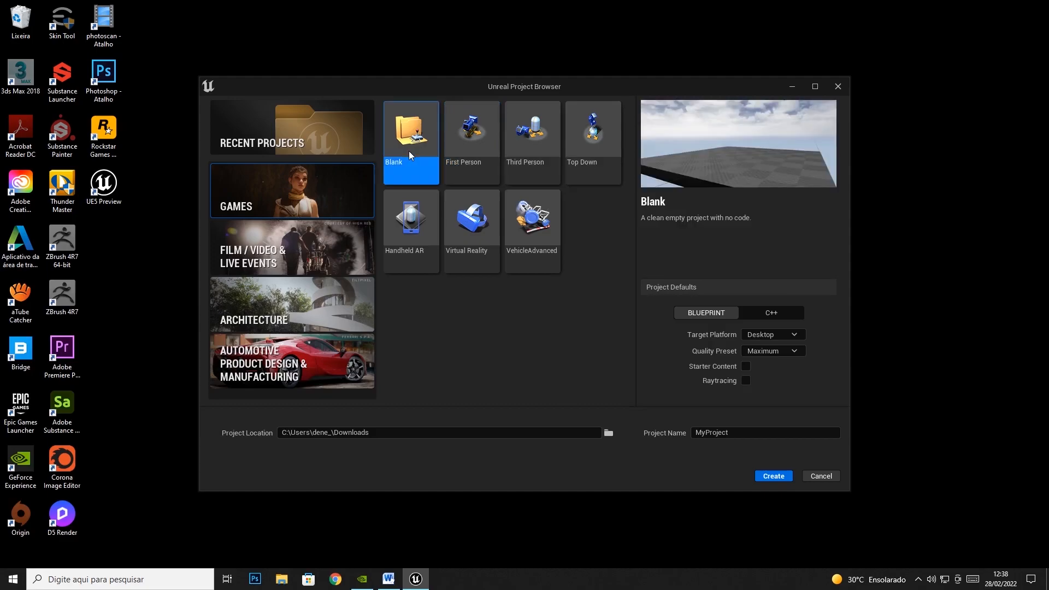
{"action": "left_click", "coordinate": [470, 149]}
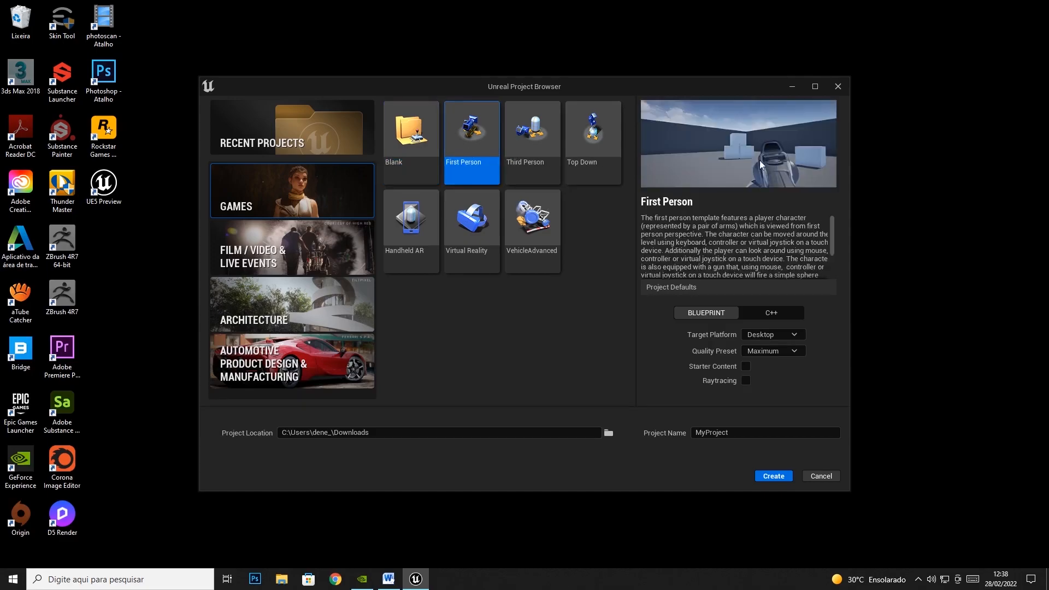
{"action": "left_click", "coordinate": [433, 164]}
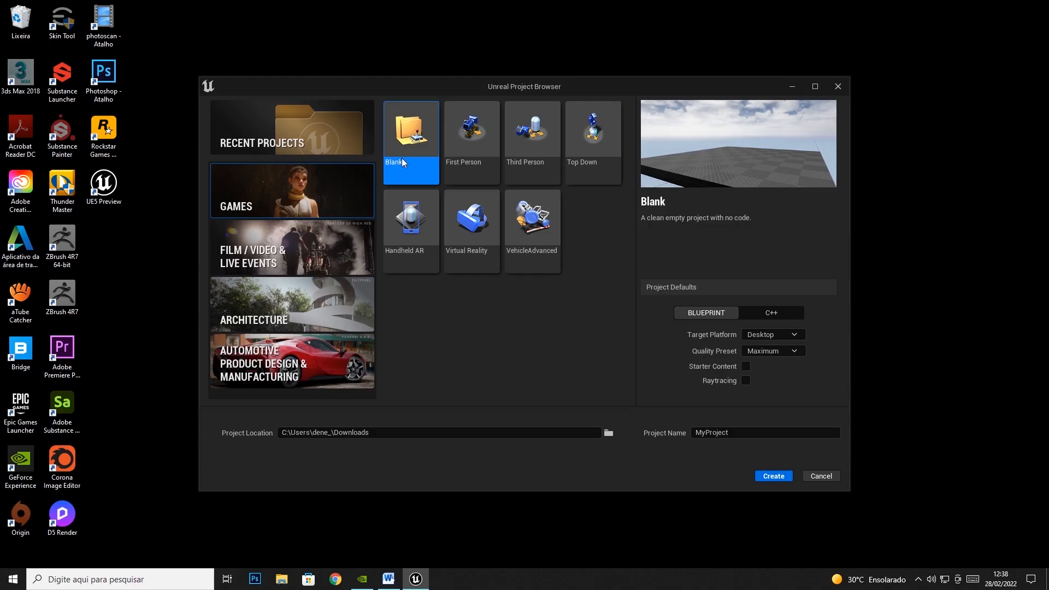
{"action": "left_click", "coordinate": [298, 308]}
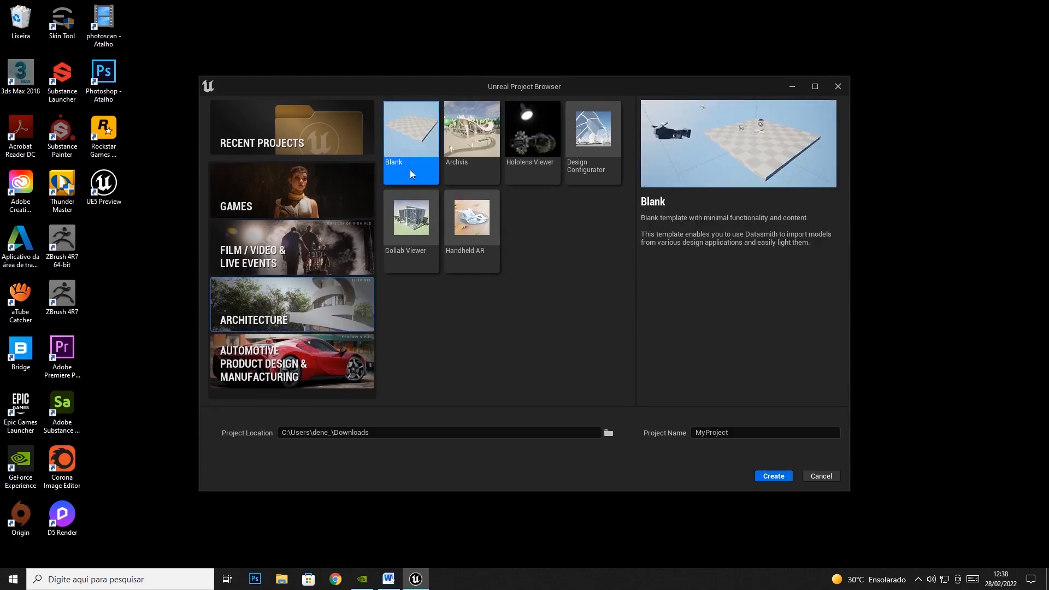
{"action": "left_click", "coordinate": [463, 146]}
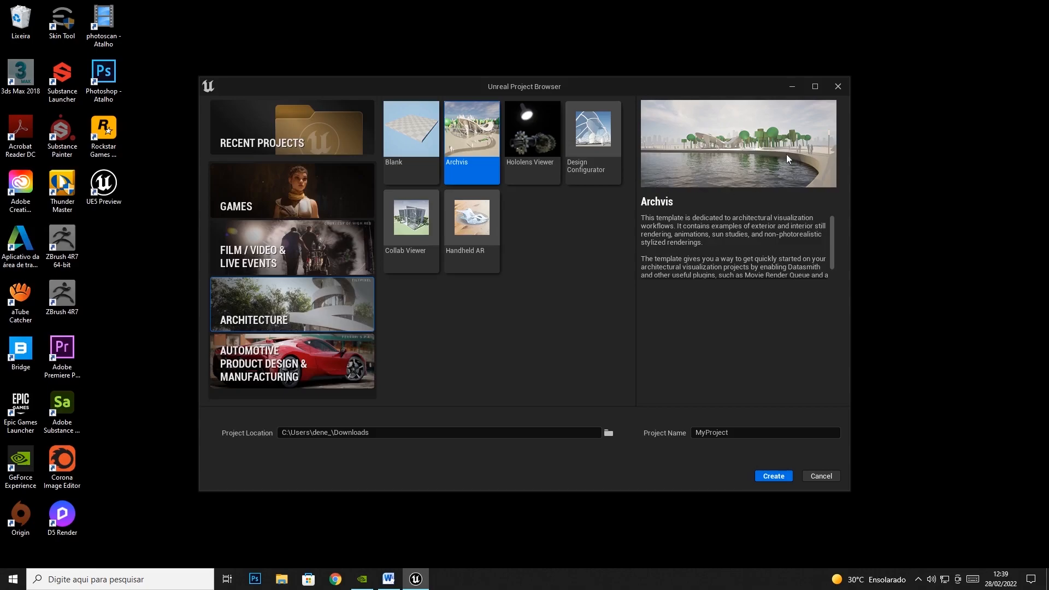
- Try the C++ project type on the Blank game template and return it to Blueprint
{"action": "left_click", "coordinate": [306, 199]}
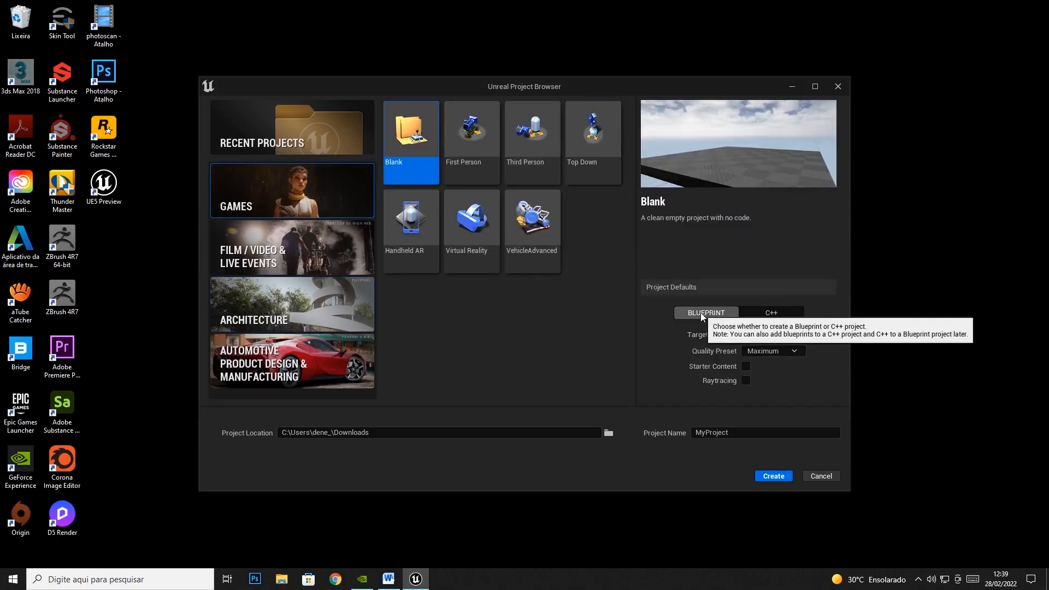
{"action": "left_click", "coordinate": [770, 314]}
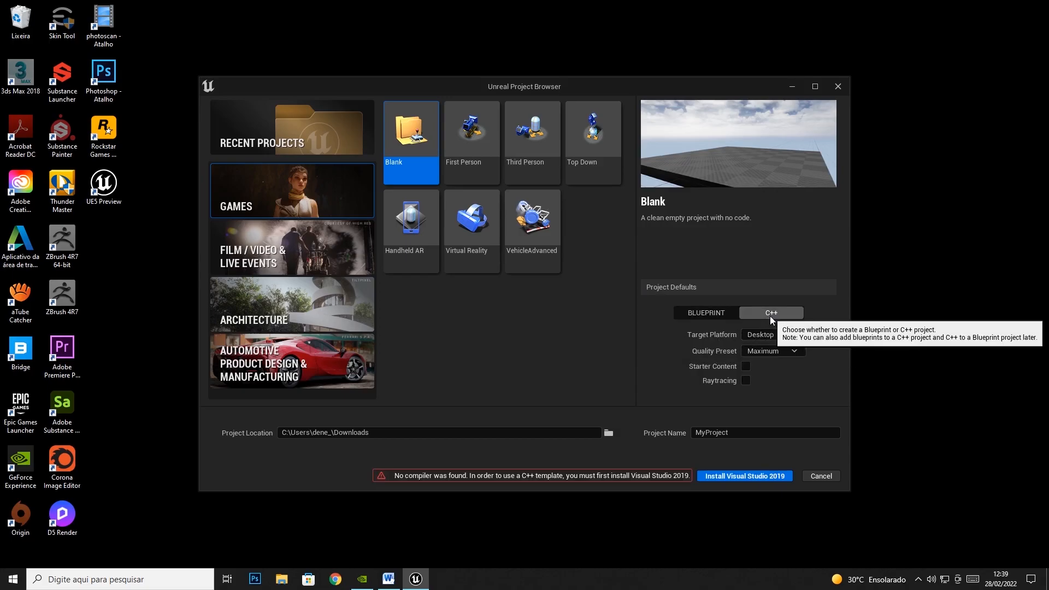
{"action": "left_click", "coordinate": [720, 312]}
{"action": "left_click", "coordinate": [772, 313]}
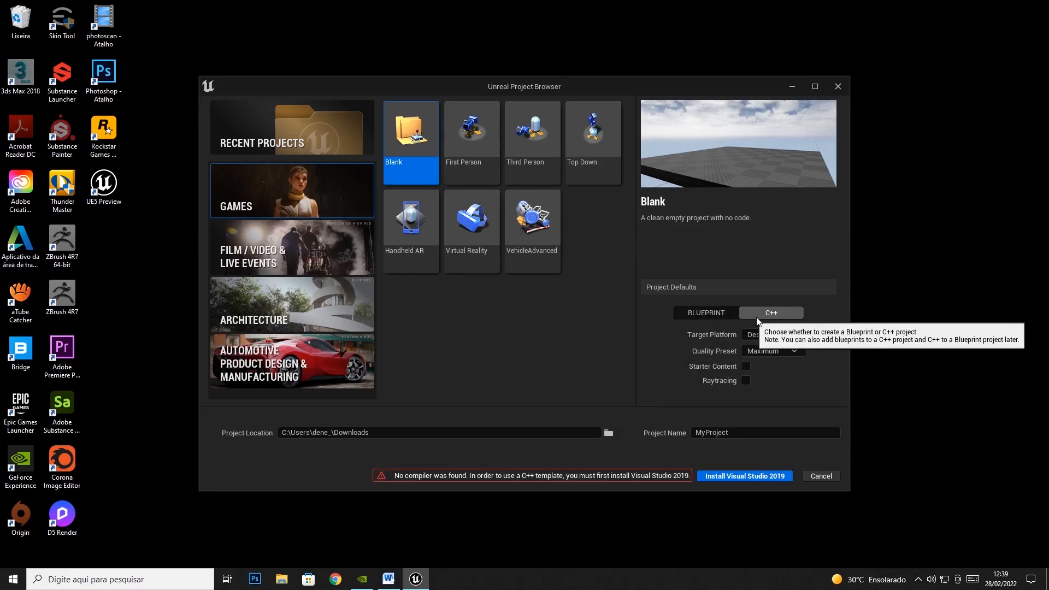
{"action": "left_click", "coordinate": [716, 311]}
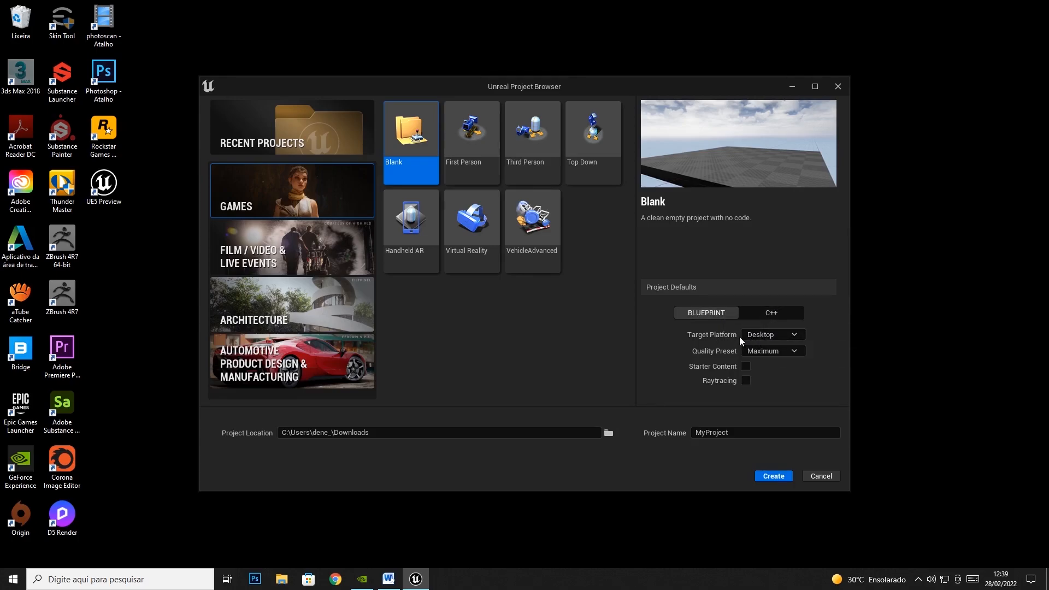
- Examine the available Target Platform and Quality Preset options without changing them
{"action": "left_click", "coordinate": [777, 340]}
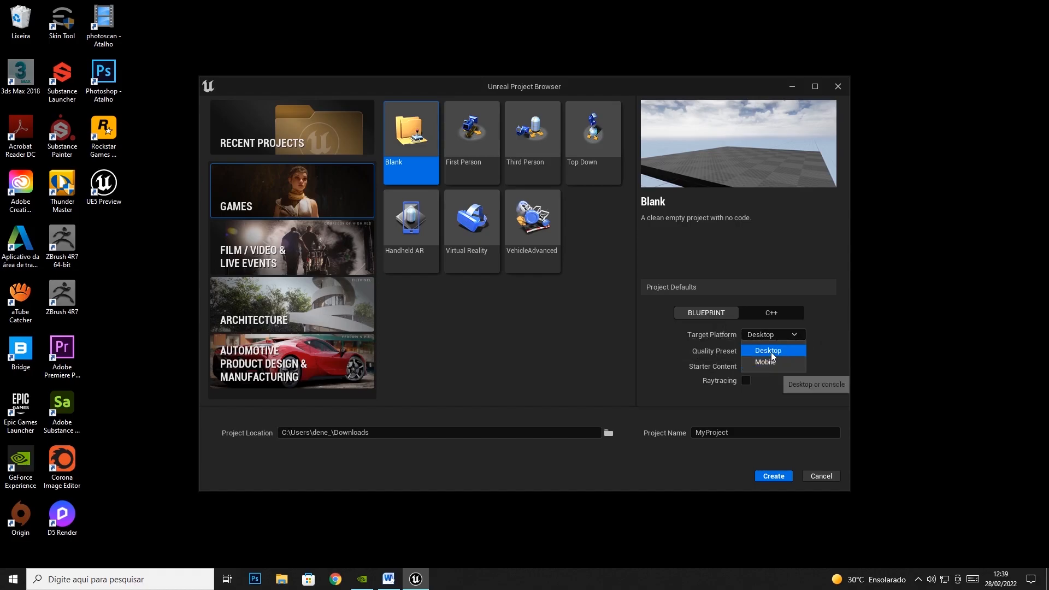
{"action": "left_click", "coordinate": [658, 346]}
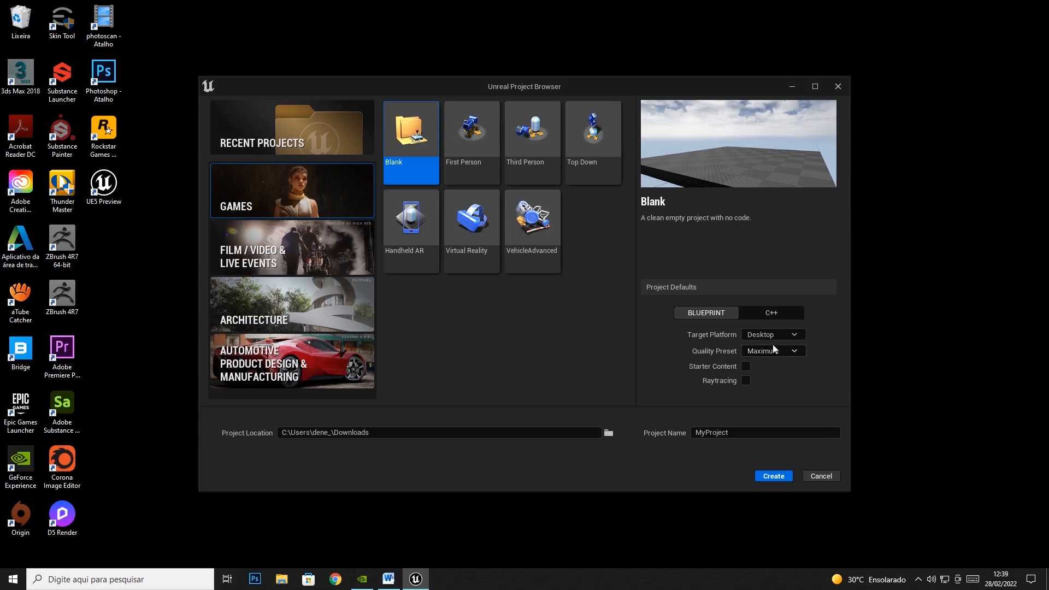
{"action": "left_click", "coordinate": [793, 352]}
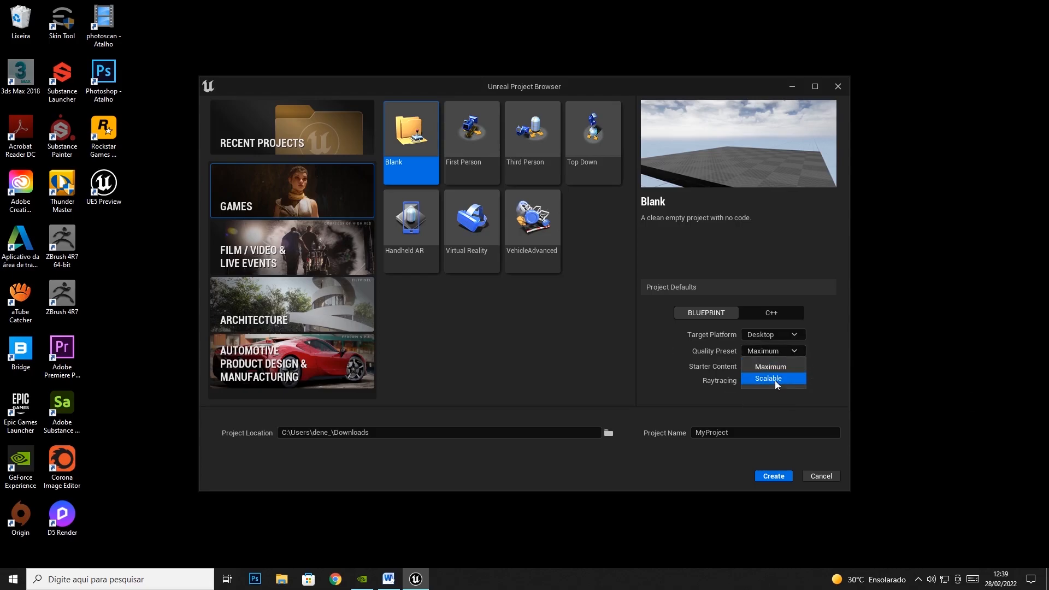
{"action": "left_click", "coordinate": [670, 346]}
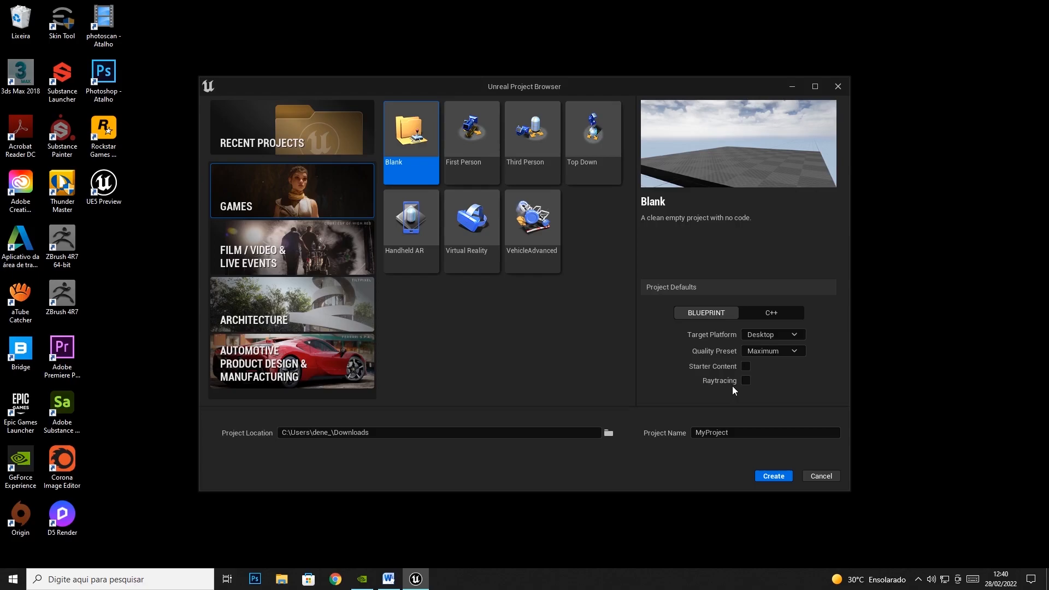
- Compare the project defaults and previews of the Games templates with those of the Blank and Archvis Architecture templates
{"action": "left_click", "coordinate": [330, 296]}
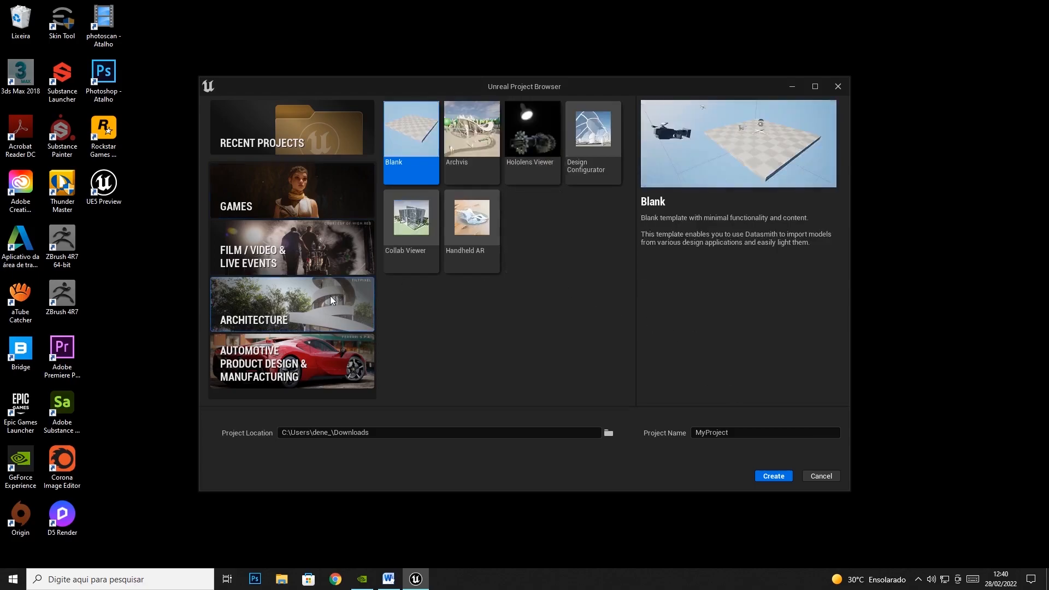
{"action": "left_click", "coordinate": [357, 211]}
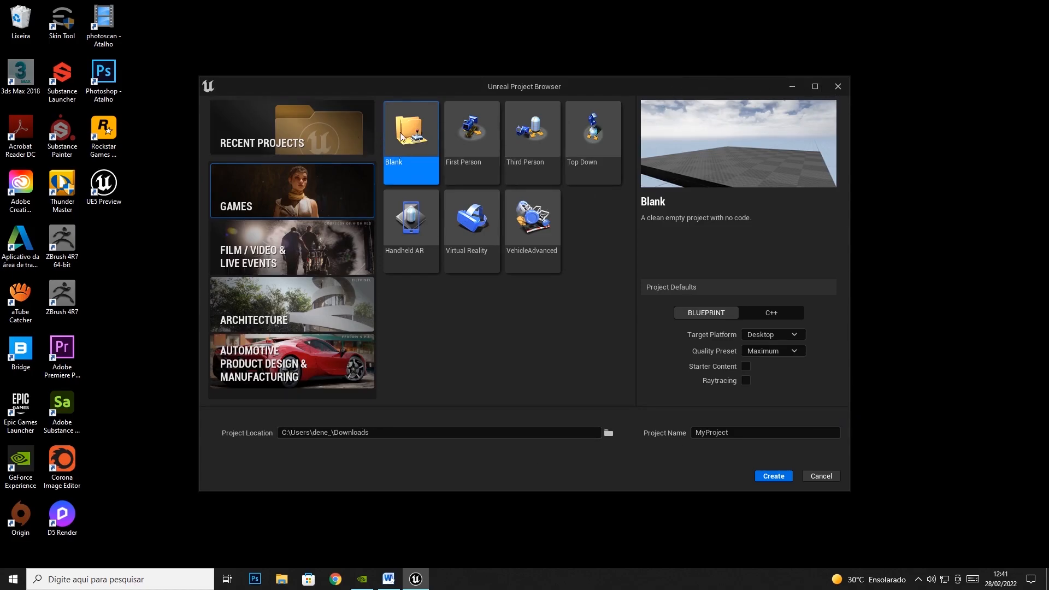
{"action": "left_click", "coordinate": [462, 151]}
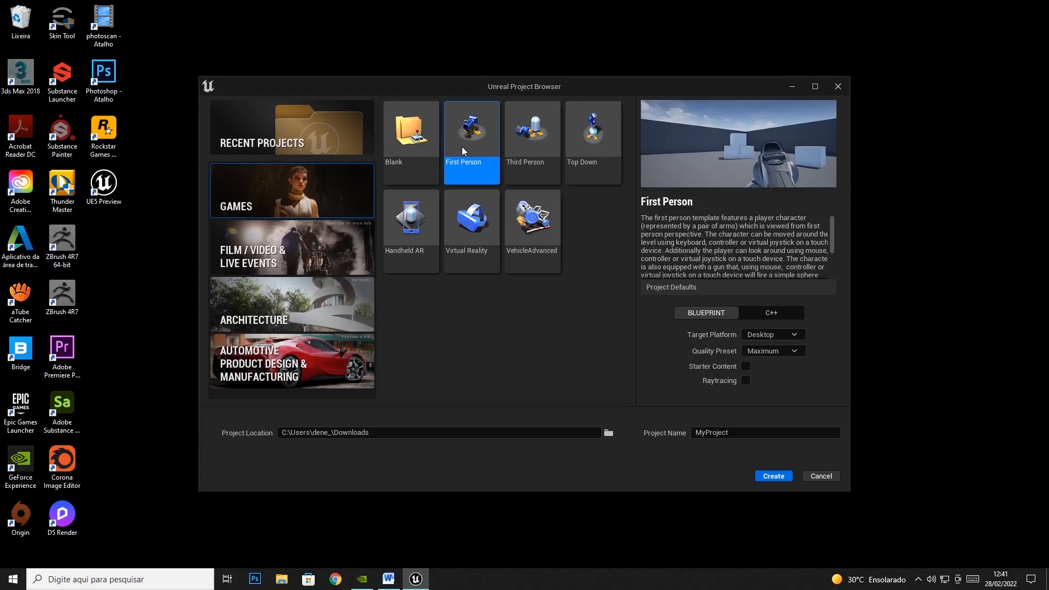
{"action": "left_click", "coordinate": [527, 142]}
{"action": "left_click", "coordinate": [415, 157]}
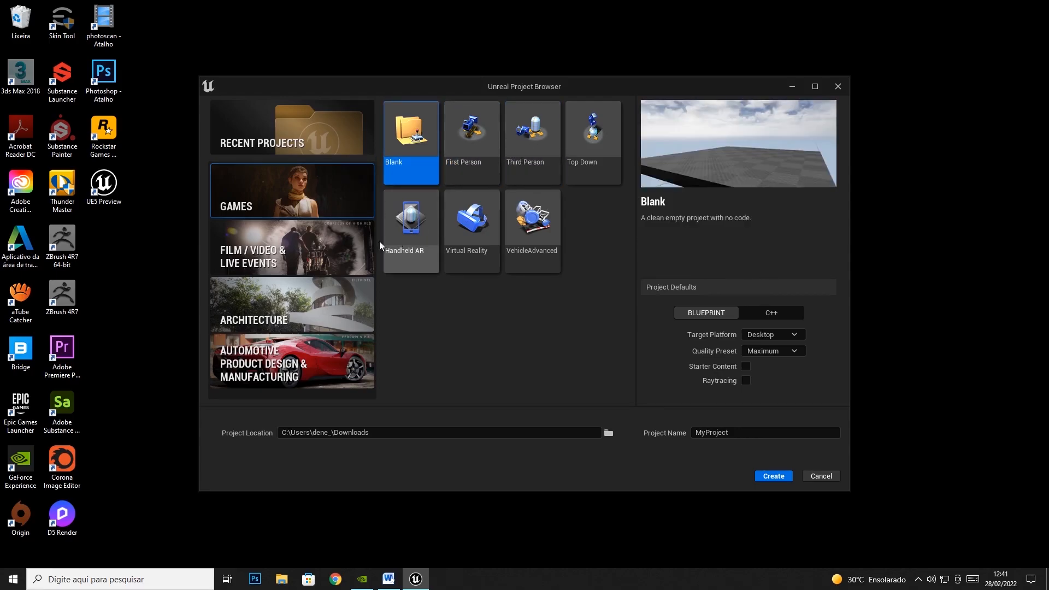
{"action": "left_click", "coordinate": [304, 331]}
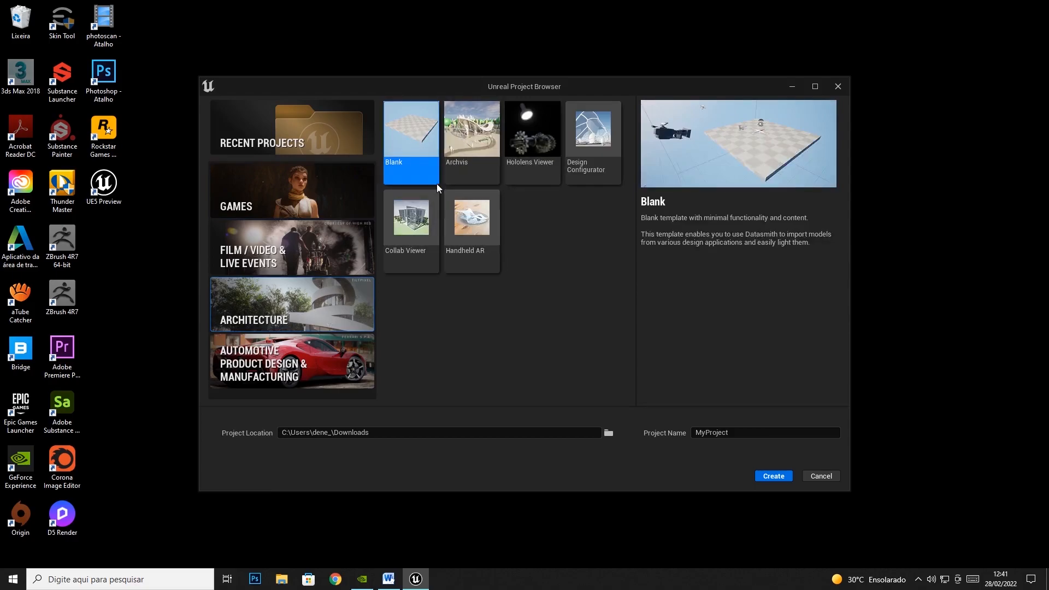
{"action": "left_click", "coordinate": [473, 150]}
{"action": "left_click", "coordinate": [422, 134]}
- Choose the Blank template in the Games category with Desktop as the target platform
{"action": "left_click", "coordinate": [293, 192]}
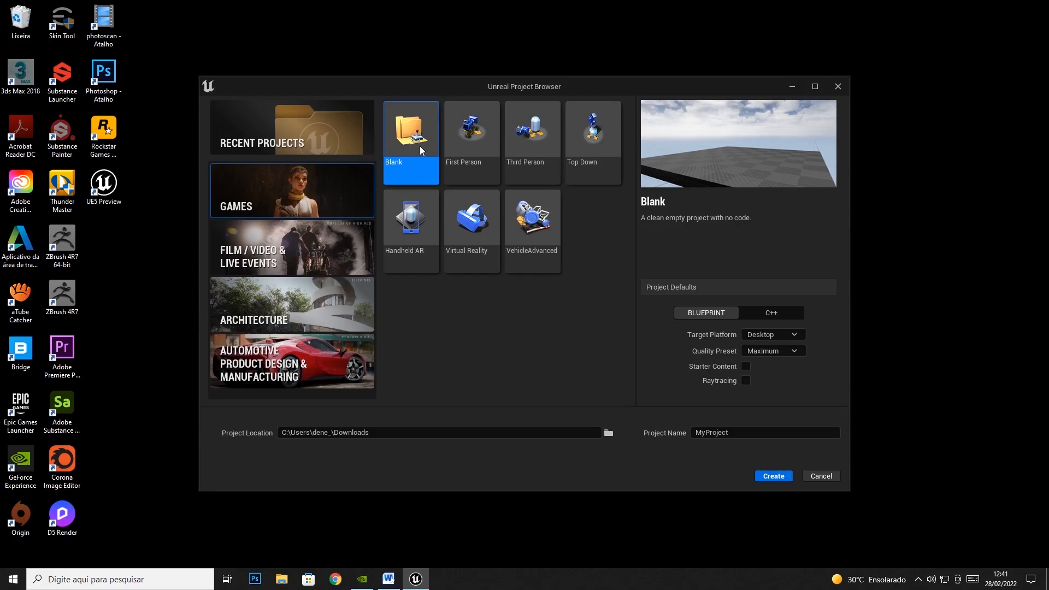
{"action": "left_click", "coordinate": [471, 145]}
{"action": "left_click", "coordinate": [435, 149]}
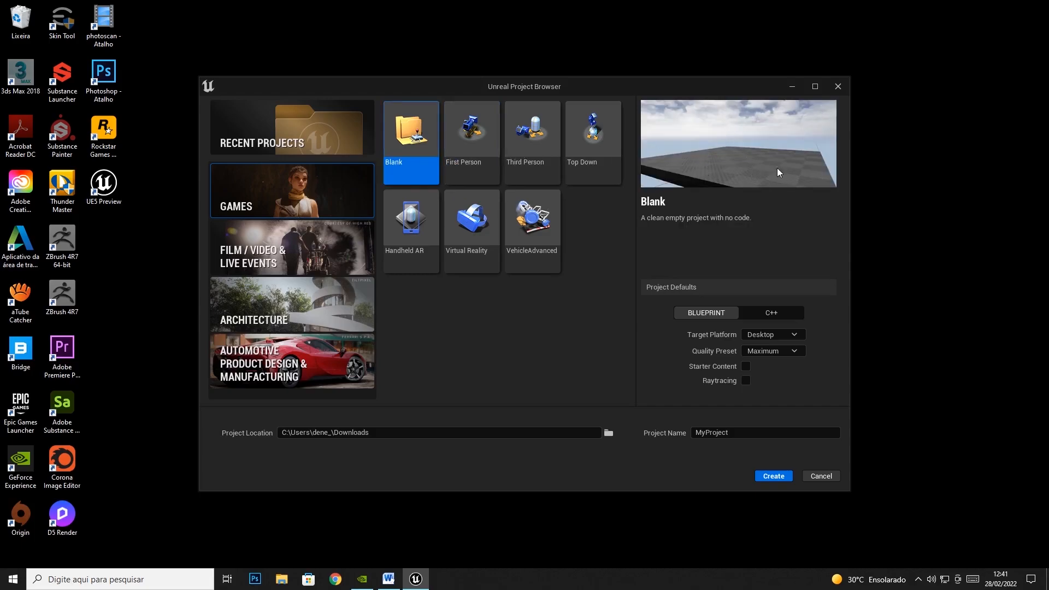
{"action": "left_click", "coordinate": [781, 337]}
{"action": "left_click", "coordinate": [767, 350]}
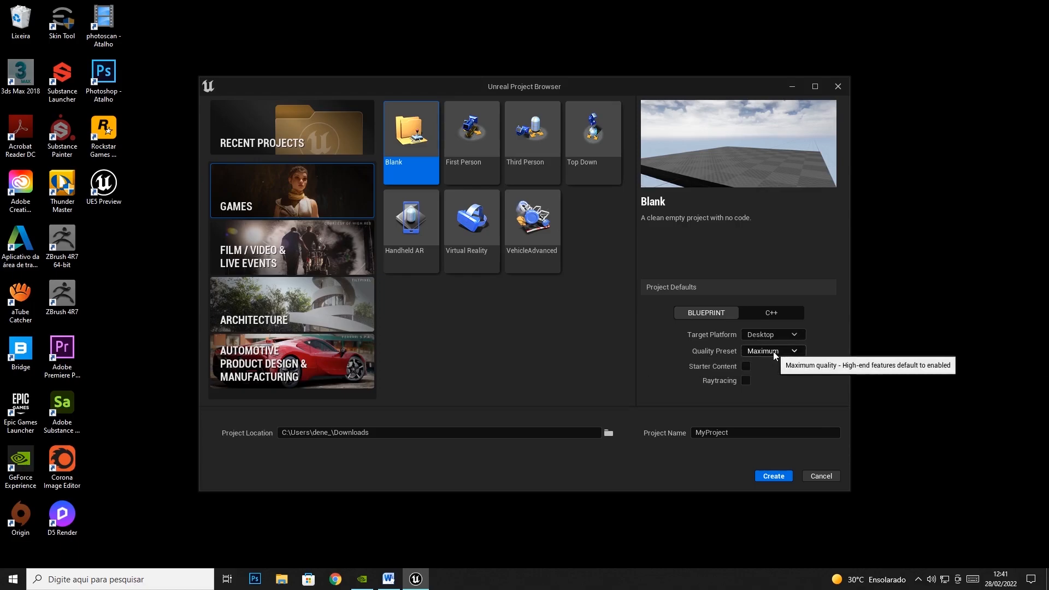
{"action": "left_click", "coordinate": [773, 352]}
{"action": "left_click", "coordinate": [774, 355]}
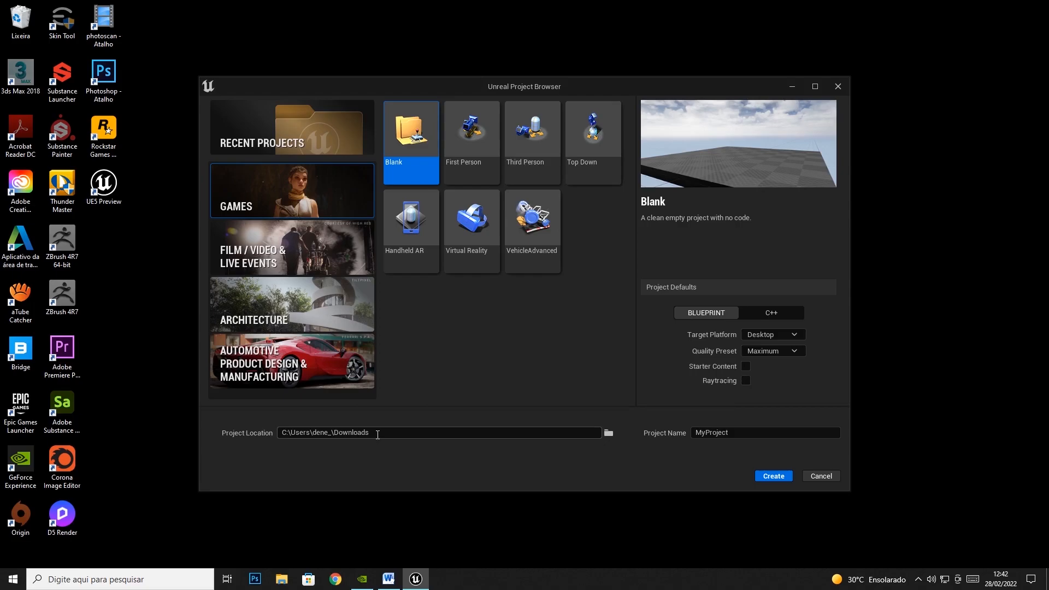
- Create a UE5 folder inside the PIANO HOUSE folder on BACKUP (F:), and leave the project location chooser without selecting it
{"action": "left_click", "coordinate": [605, 433]}
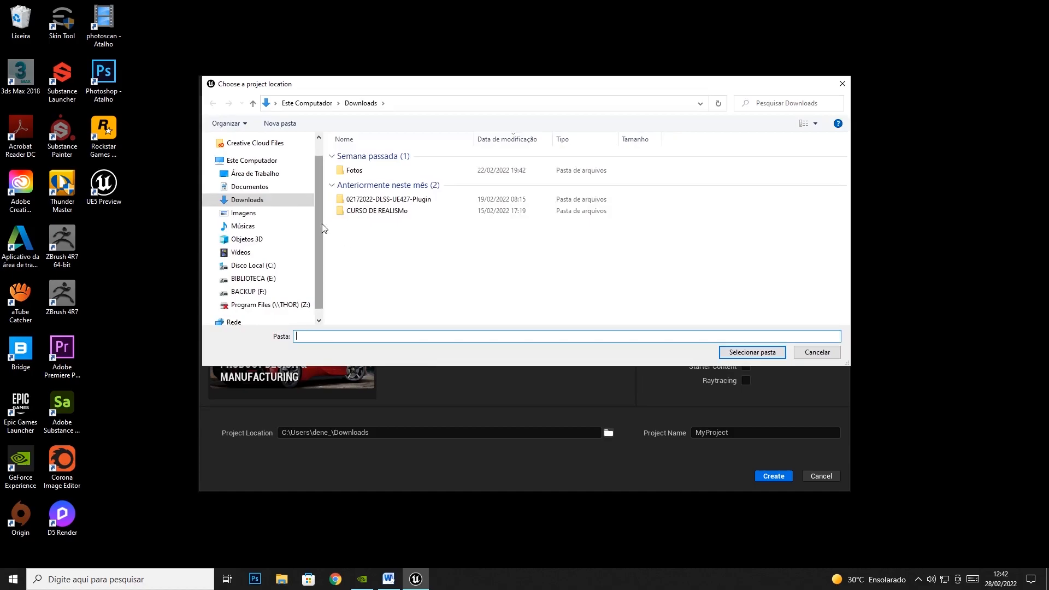
{"action": "scroll", "coordinate": [322, 224], "scroll_direction": "down", "scroll_amount": 1}
{"action": "left_click", "coordinate": [265, 274]}
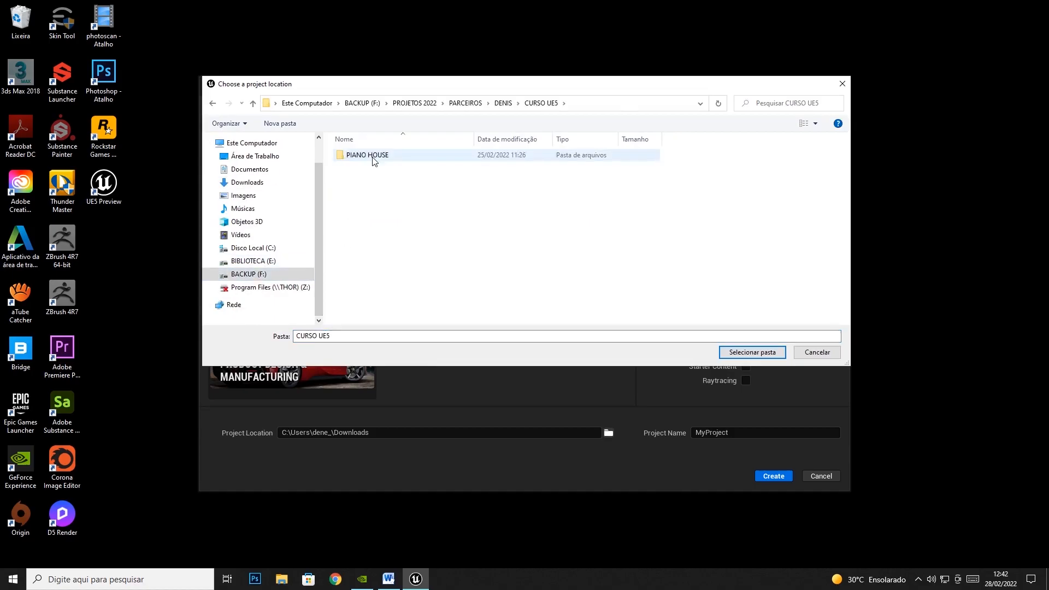
{"action": "double_click", "coordinate": [374, 159]}
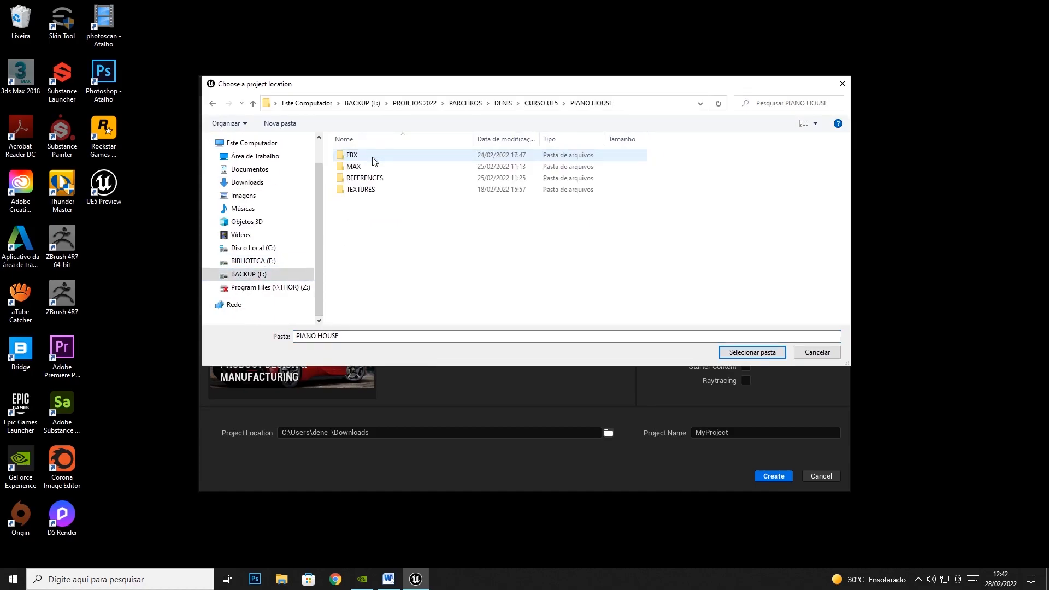
{"action": "left_click", "coordinate": [280, 124]}
{"action": "type", "text": "UNREAL"}
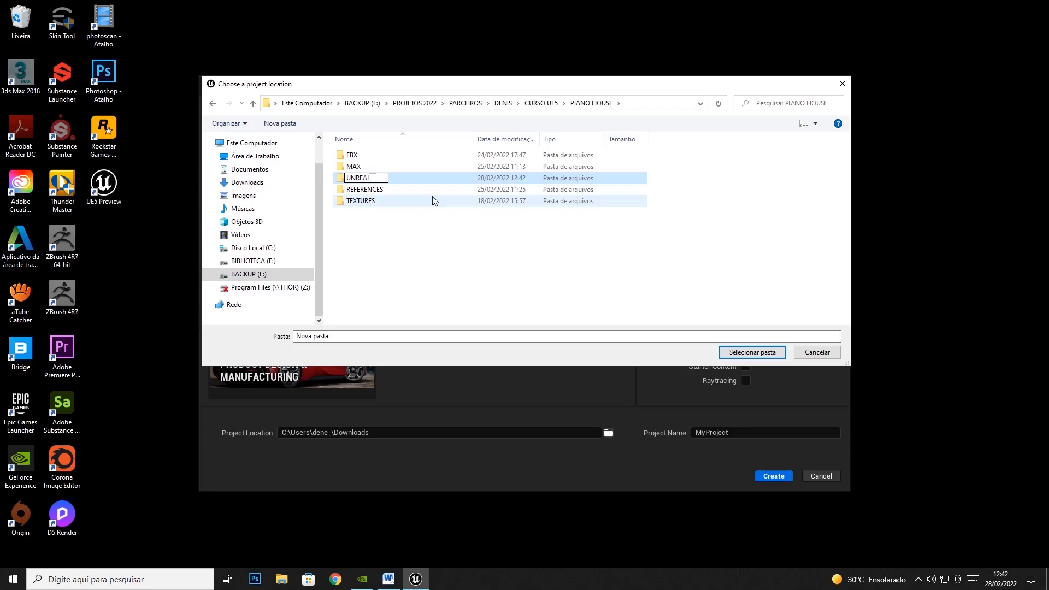
{"action": "key", "text": "BackSpace"}
{"action": "key", "text": "BackSpace"}
{"action": "key", "text": "BackSpace"}
{"action": "key", "text": "BackSpace"}
{"action": "key", "text": "BackSpace"}
{"action": "key", "text": "BackSpace"}
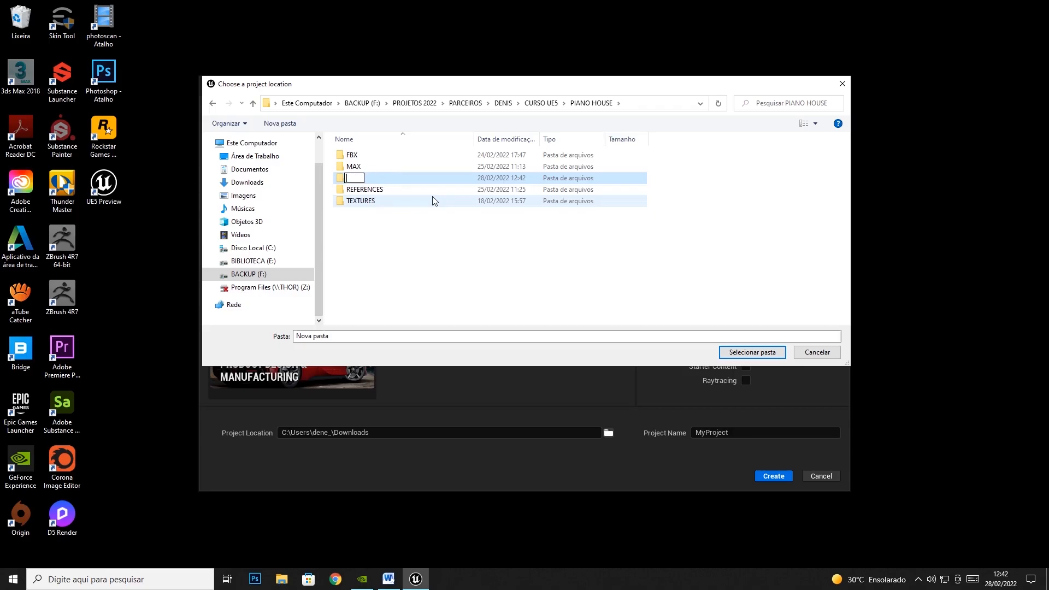
{"action": "type", "text": "UE"}
{"action": "type", "text": "5"}
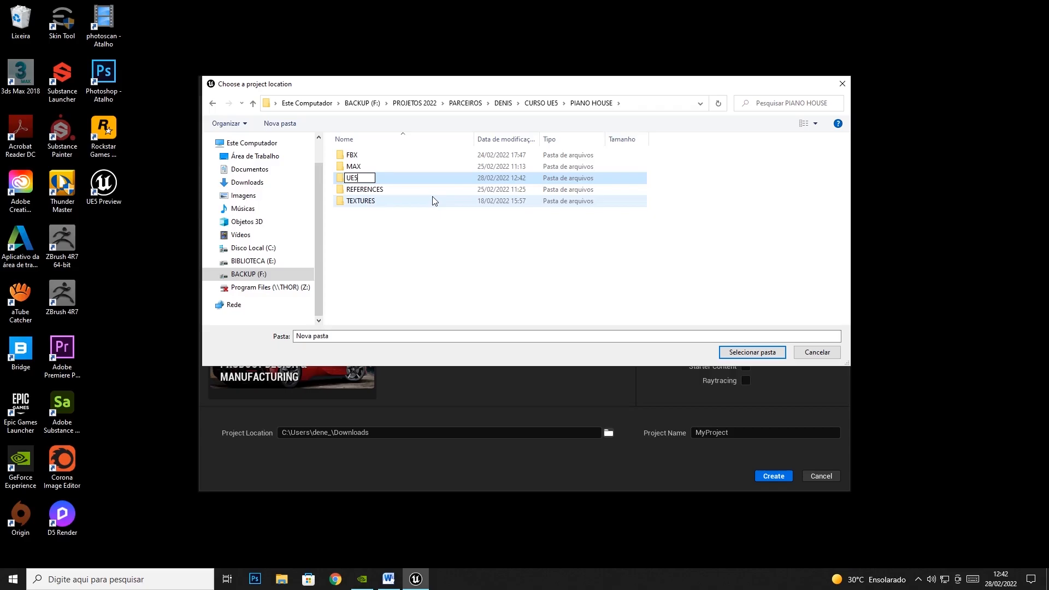
{"action": "key", "text": "Return"}
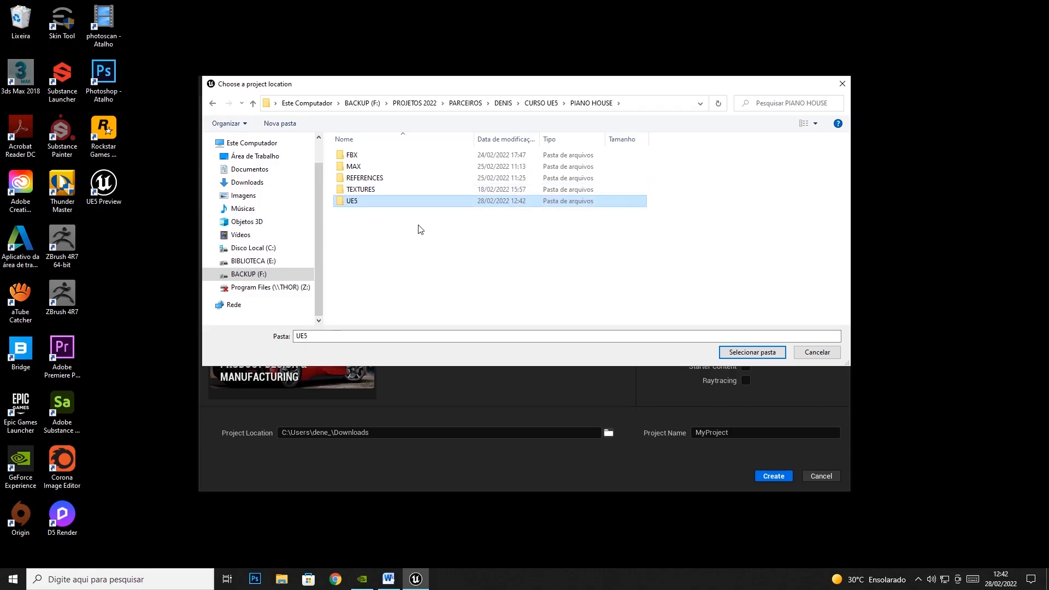
{"action": "double_click", "coordinate": [362, 202]}
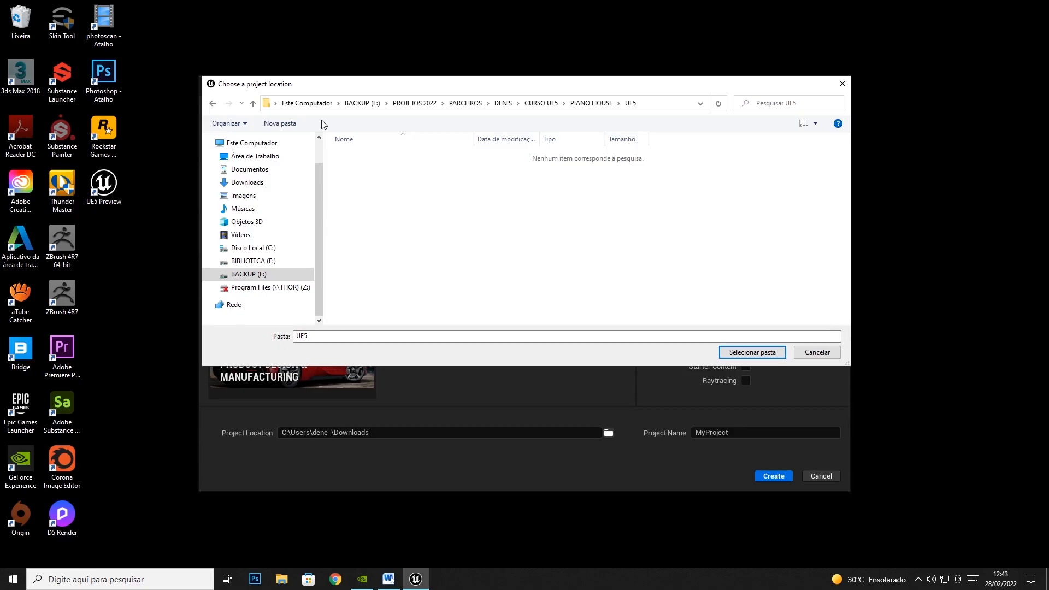
{"action": "left_click", "coordinate": [818, 352]}
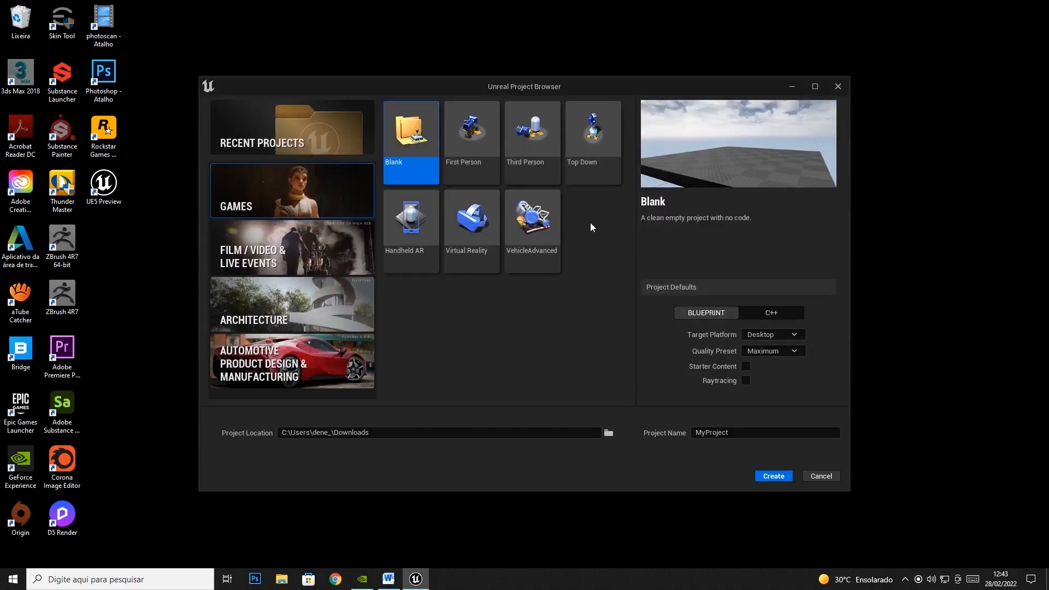
- Create a UE5_Course folder on the desktop (Área de Trabalho) and choose it as the project location
{"action": "left_click", "coordinate": [608, 433]}
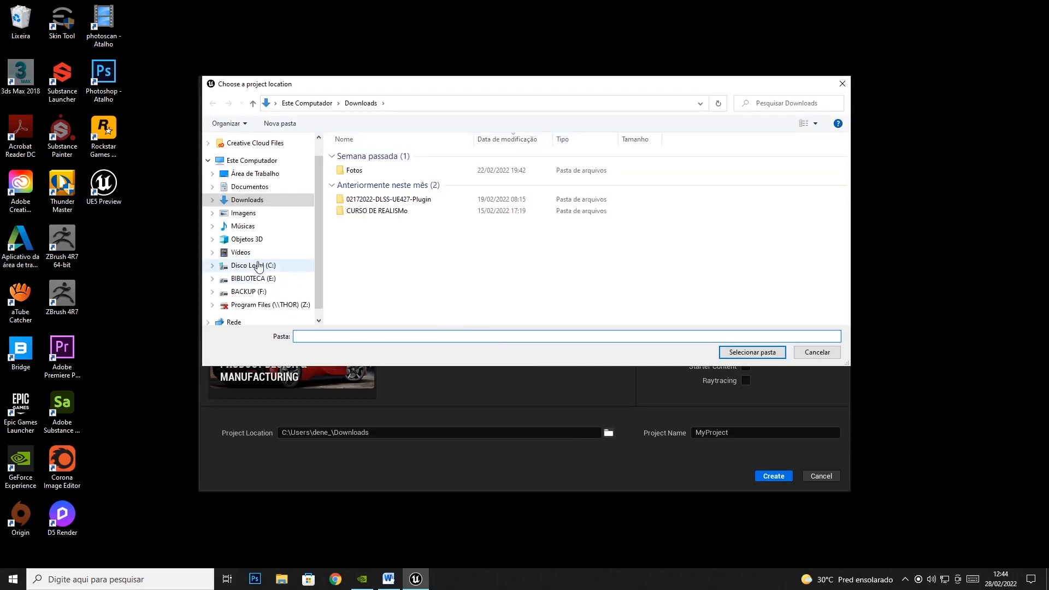
{"action": "left_click", "coordinate": [248, 189]}
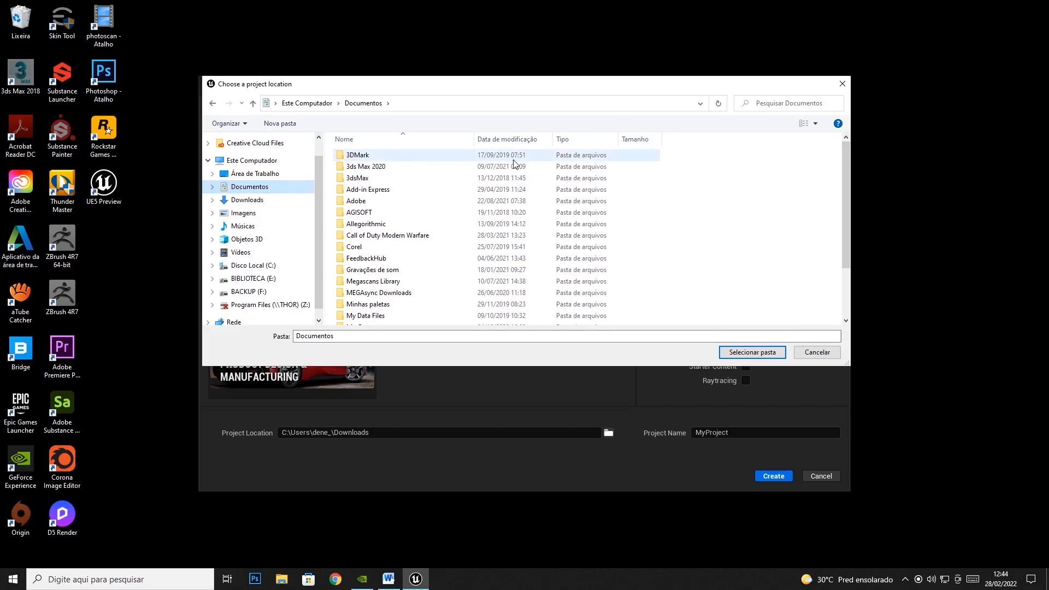
{"action": "left_click", "coordinate": [253, 175]}
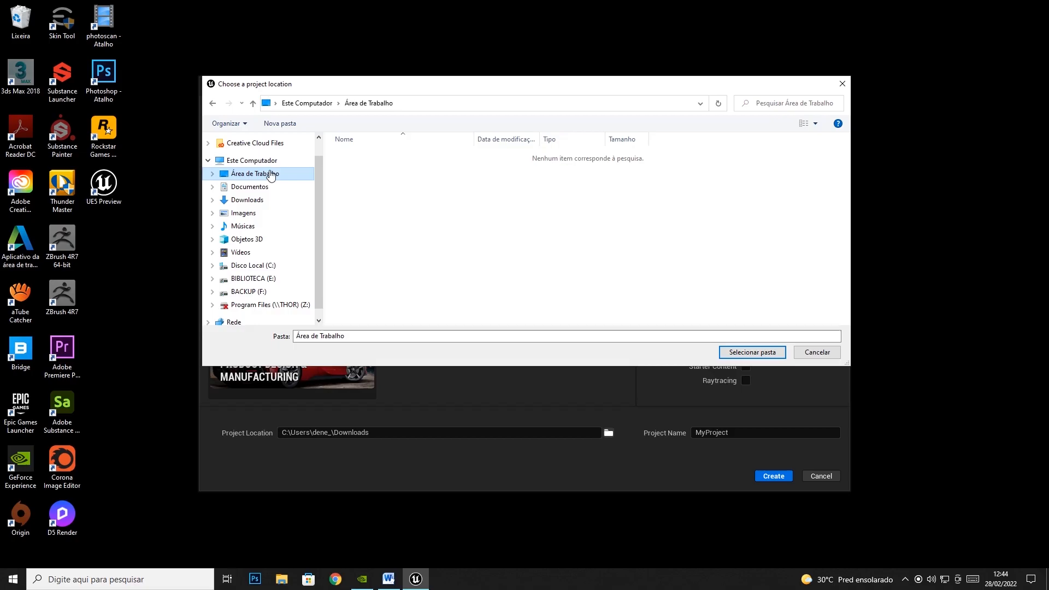
{"action": "left_click", "coordinate": [280, 123]}
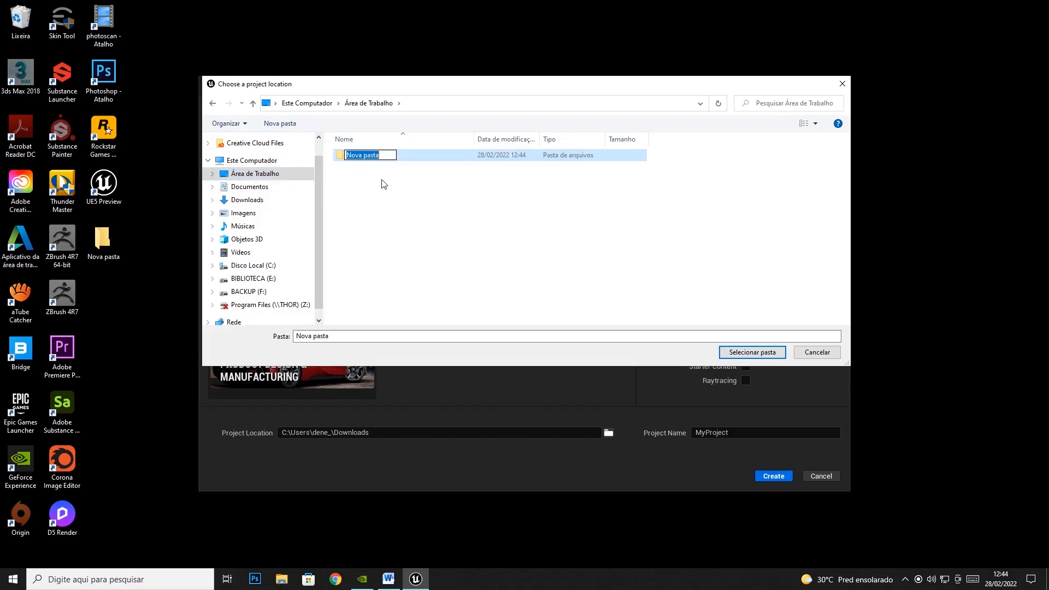
{"action": "type", "text": "UE5_Course"}
{"action": "key", "text": "Return"}
{"action": "left_click", "coordinate": [752, 352]}
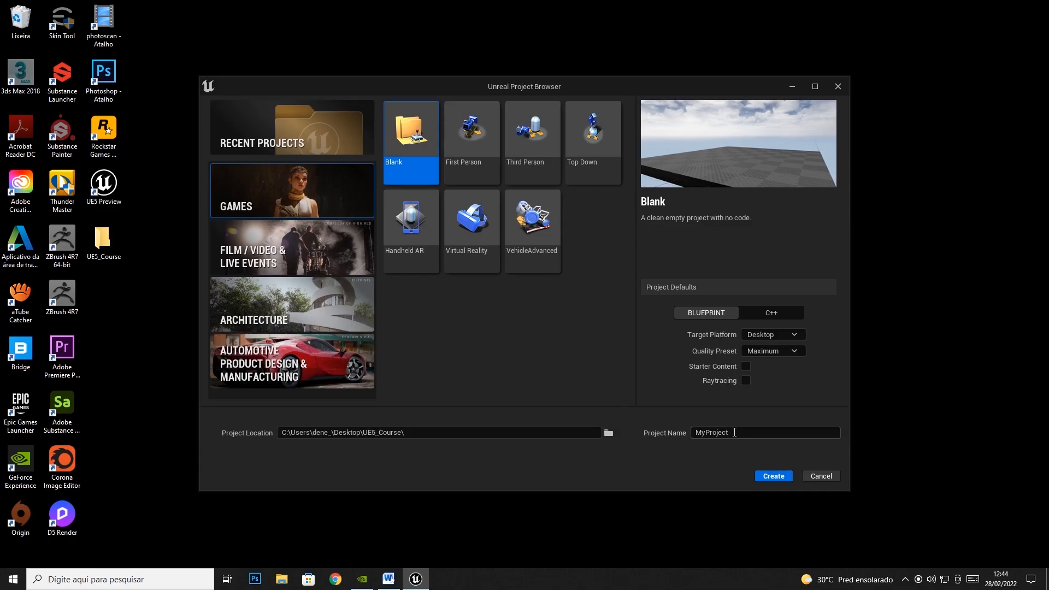
- Replace the default project name with UE5_interface
{"action": "left_click", "coordinate": [711, 432]}
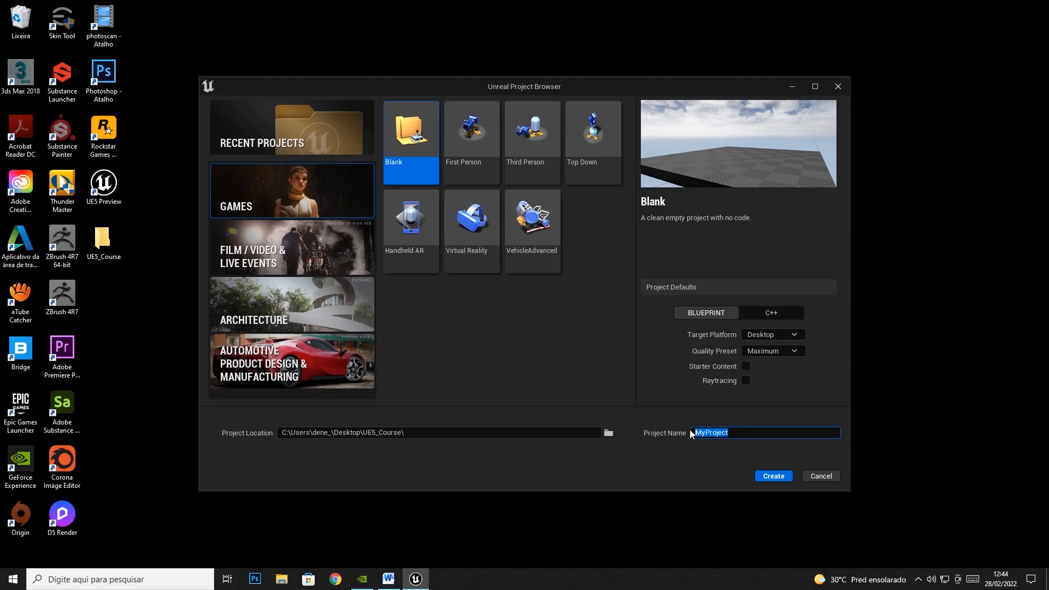
{"action": "type", "text": "U"}
{"action": "type", "text": "E5_interface"}
- Try a space and an ampersand in the project name, and reduce the name back to UE5
{"action": "mouse_move", "coordinate": [704, 433]}
{"action": "left_mouse_down"}
{"action": "mouse_move", "coordinate": [741, 433]}
{"action": "mouse_move", "coordinate": [710, 433]}
{"action": "left_mouse_up"}
{"action": "type", "text": "int"}
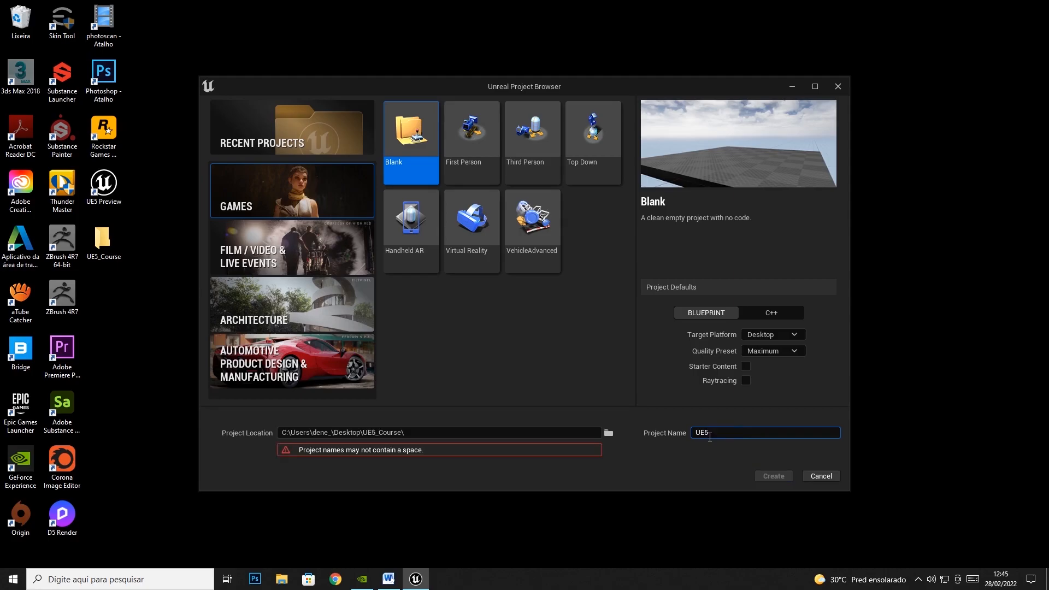
{"action": "type", "text": "erface"}
{"action": "type", "text": "&"}
{"action": "key", "text": "BackSpace"}
{"action": "key", "text": "BackSpace"}
{"action": "key", "text": "BackSpace"}
{"action": "key", "text": "BackSpace"}
{"action": "key", "text": "BackSpace"}
{"action": "key", "text": "BackSpace"}
{"action": "key", "text": "BackSpace"}
{"action": "key", "text": "BackSpace"}
{"action": "key", "text": "BackSpace"}
{"action": "key", "text": "BackSpace"}
{"action": "key", "text": "BackSpace"}
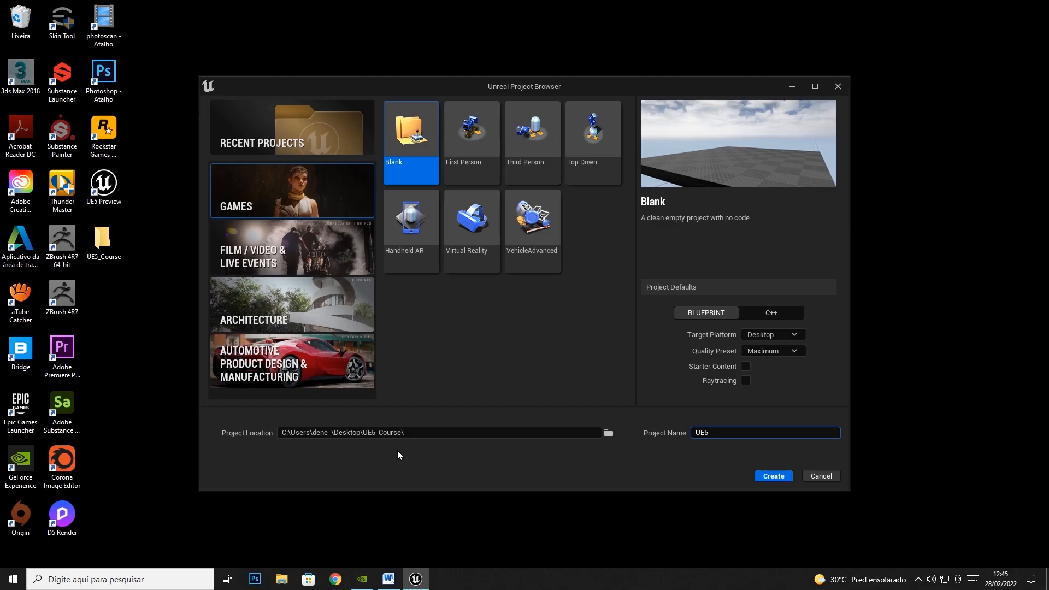
- Complete the project name as UE5_Inreface and create the project
{"action": "type", "text": "_Inreface"}
{"action": "left_click", "coordinate": [783, 478]}
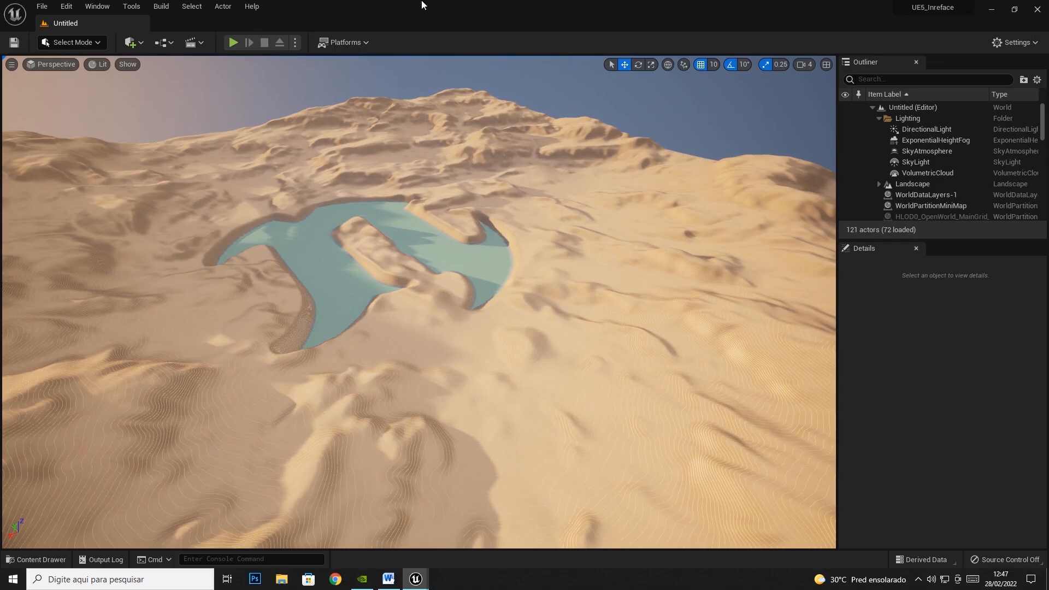
- Examine the editor's commands for levels, saving, importing, projects, undo history and configuration
{"action": "left_click", "coordinate": [46, 6]}
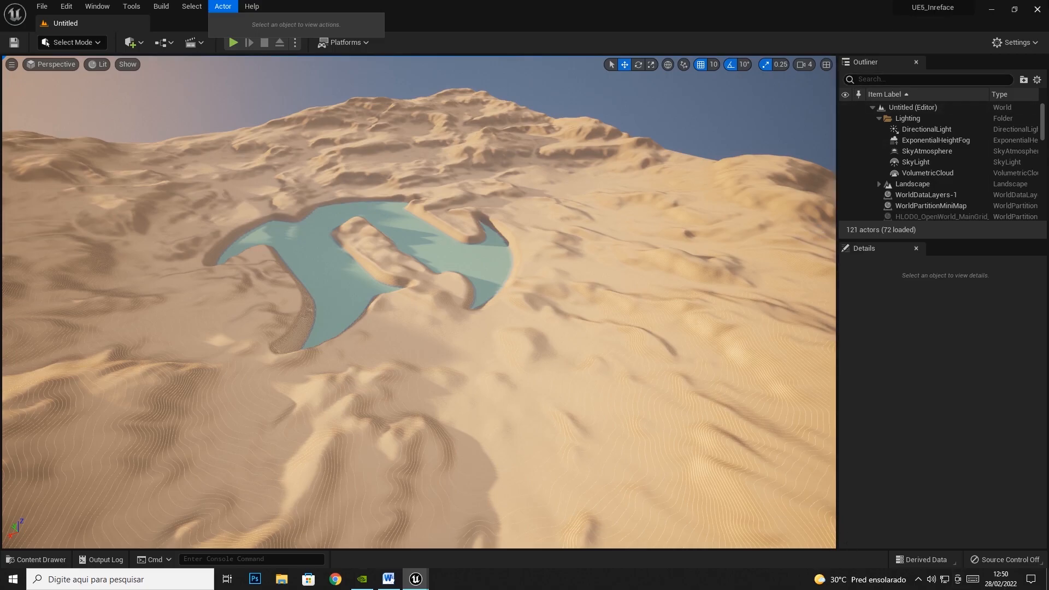
{"action": "left_click", "coordinate": [38, 8]}
{"action": "left_click", "coordinate": [38, 8]}
{"action": "left_click", "coordinate": [38, 8]}
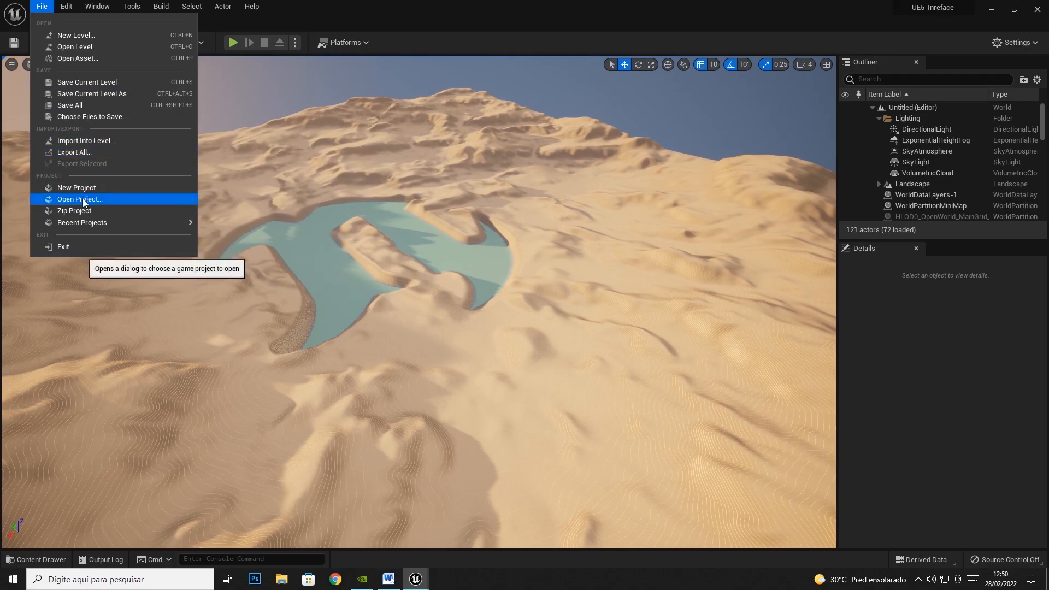
{"action": "left_click", "coordinate": [64, 8]}
{"action": "left_click", "coordinate": [64, 8]}
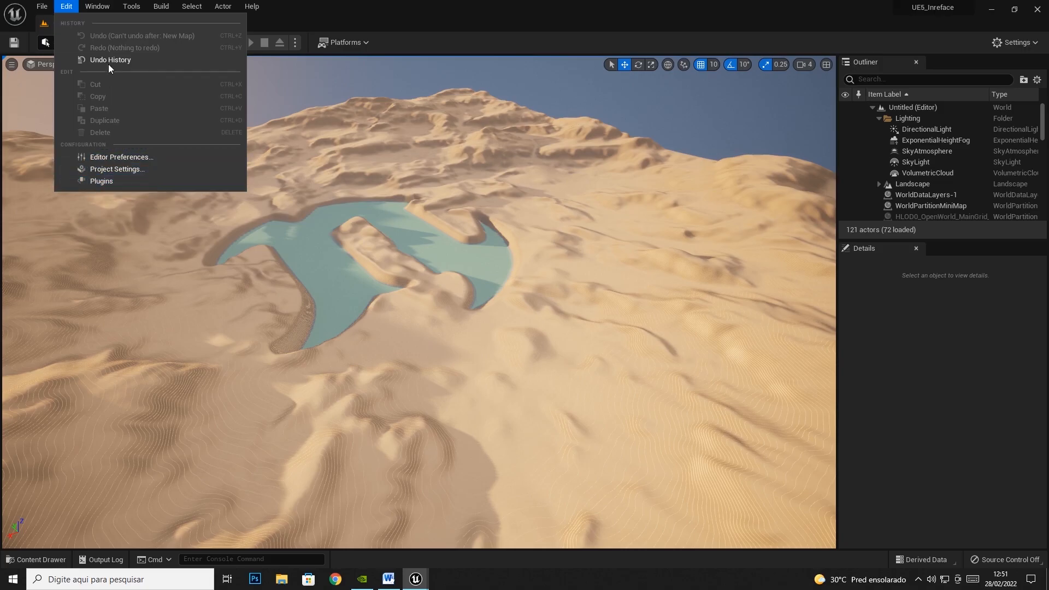
- Examine the editor's window and layout options and its tools, build, actor and help commands without running any
{"action": "left_click", "coordinate": [101, 8]}
{"action": "left_click", "coordinate": [131, 7]}
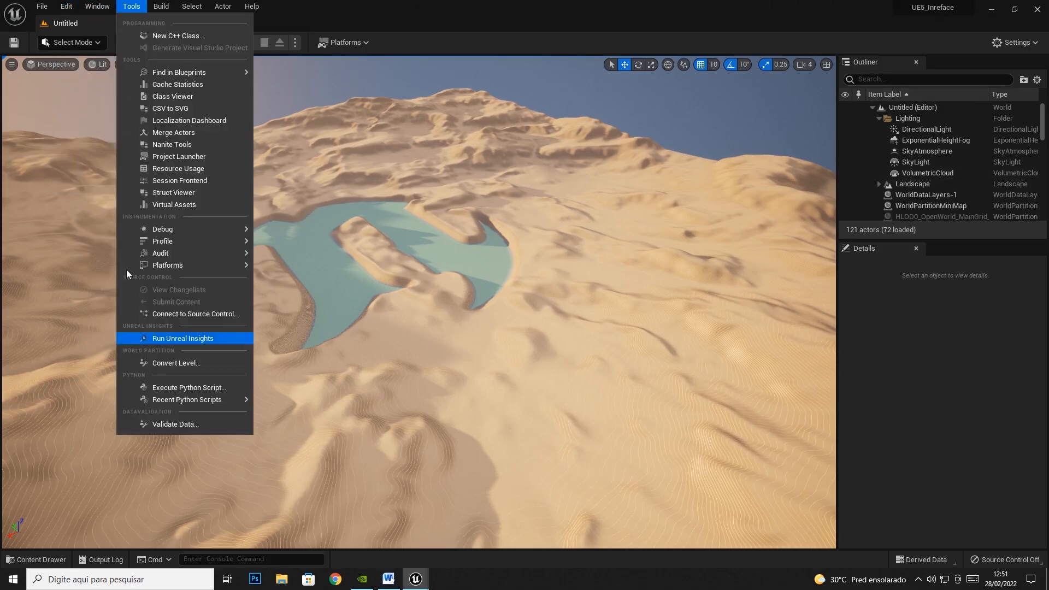
{"action": "mouse_move", "coordinate": [93, 11]}
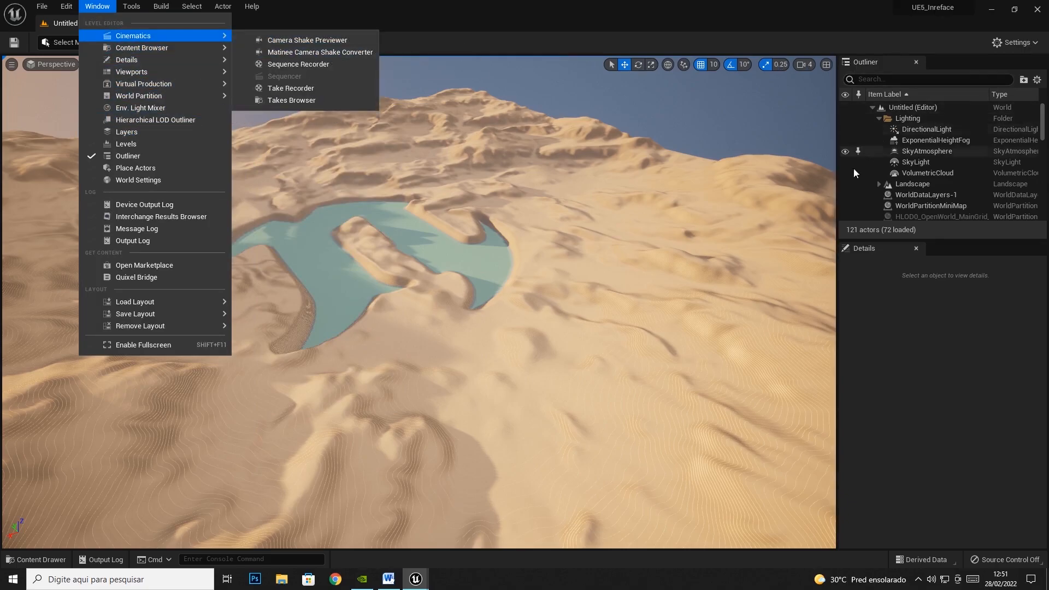
{"action": "mouse_move", "coordinate": [140, 7]}
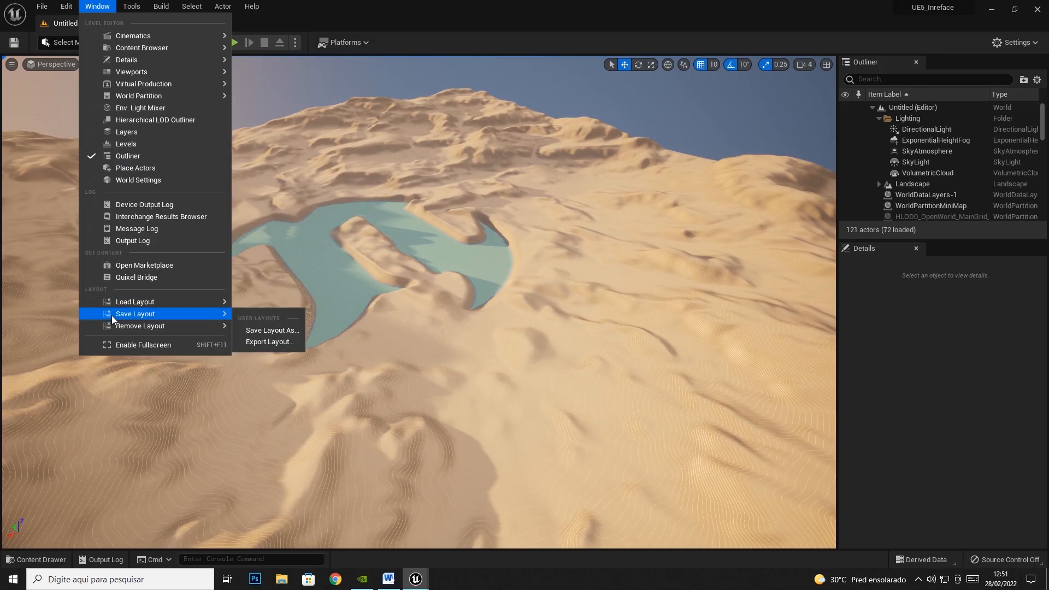
{"action": "left_click", "coordinate": [131, 6]}
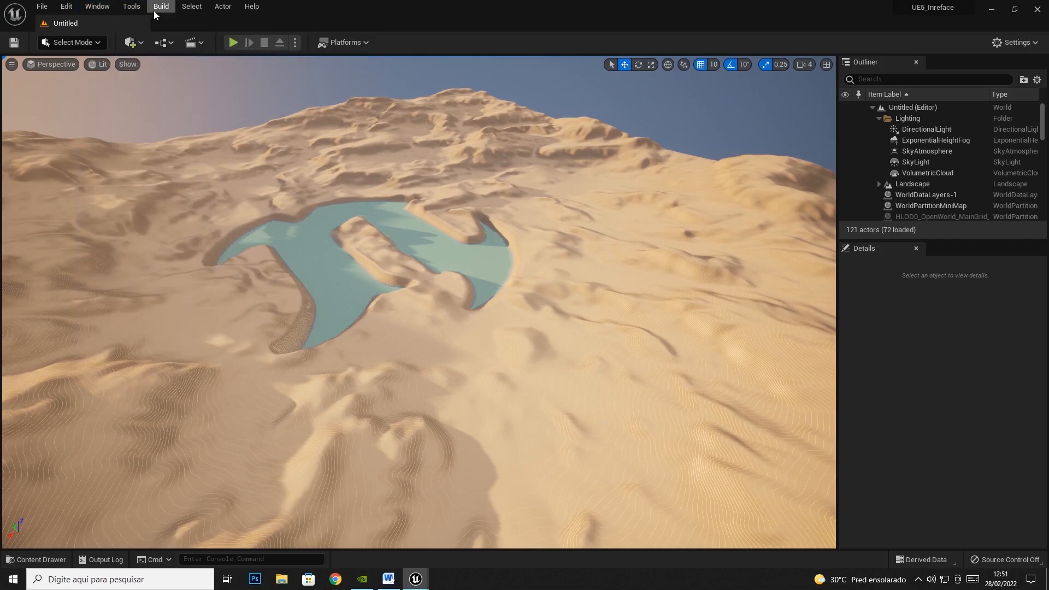
{"action": "left_click", "coordinate": [159, 10]}
{"action": "left_click", "coordinate": [169, 9]}
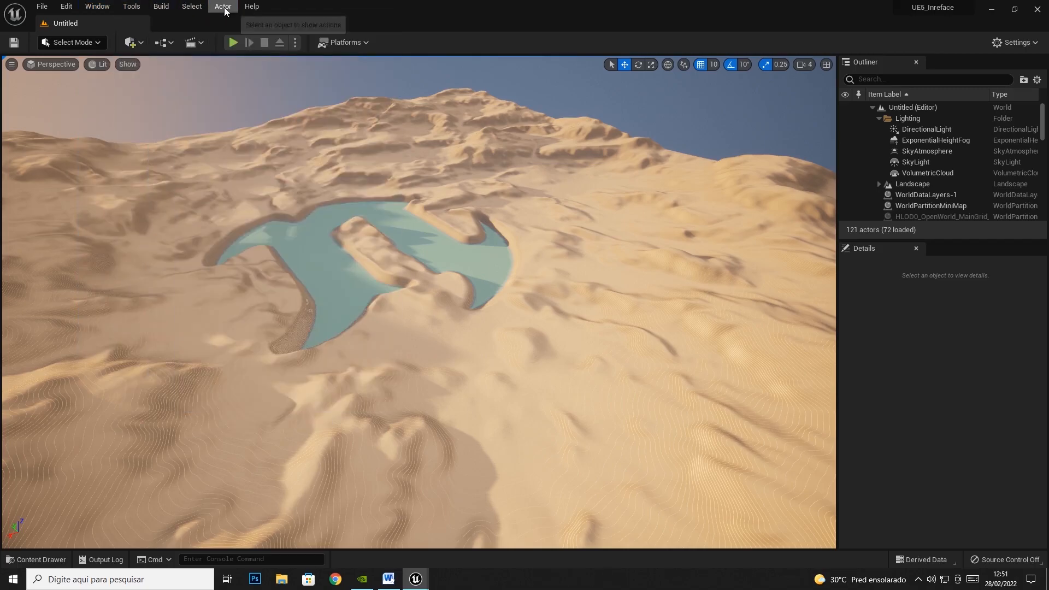
{"action": "left_click", "coordinate": [252, 8]}
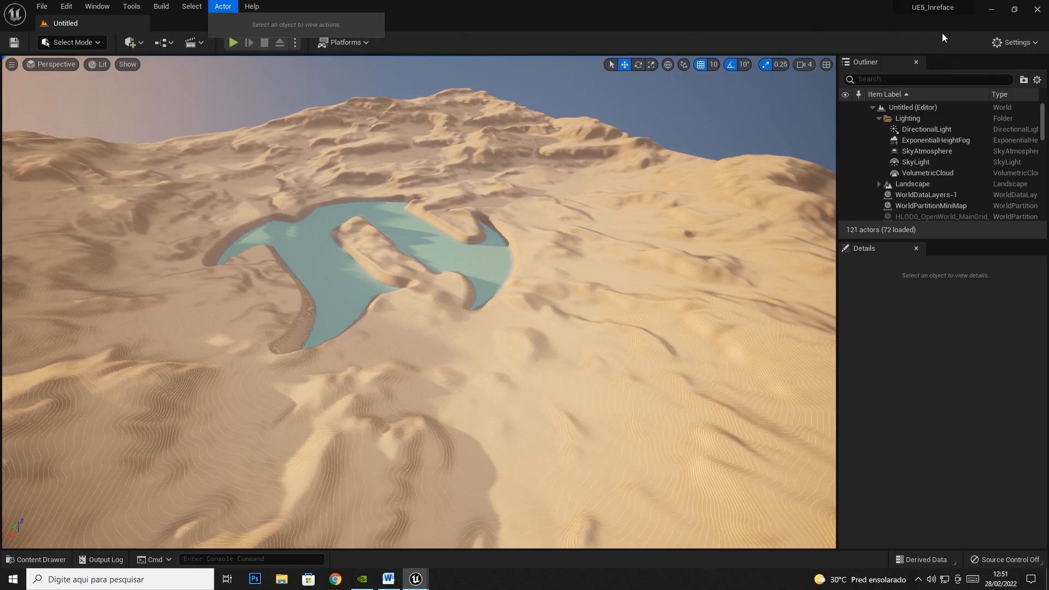
{"action": "mouse_move", "coordinate": [41, 7]}
{"action": "left_click", "coordinate": [378, 34]}
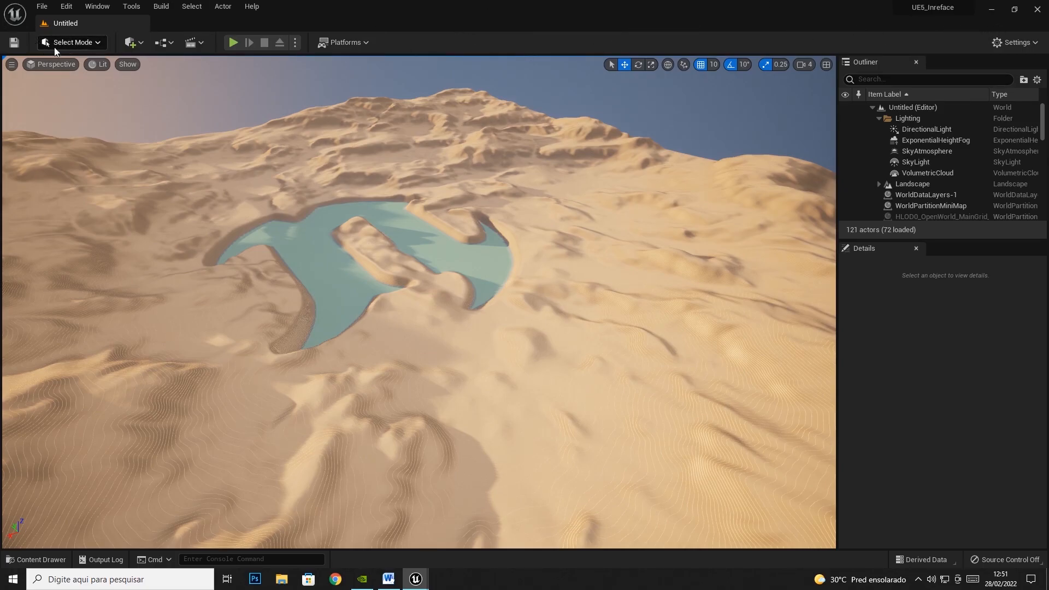
- Put the editor in Select mode and try selecting individual landscape tiles around the lake one after another
{"action": "left_click", "coordinate": [92, 45]}
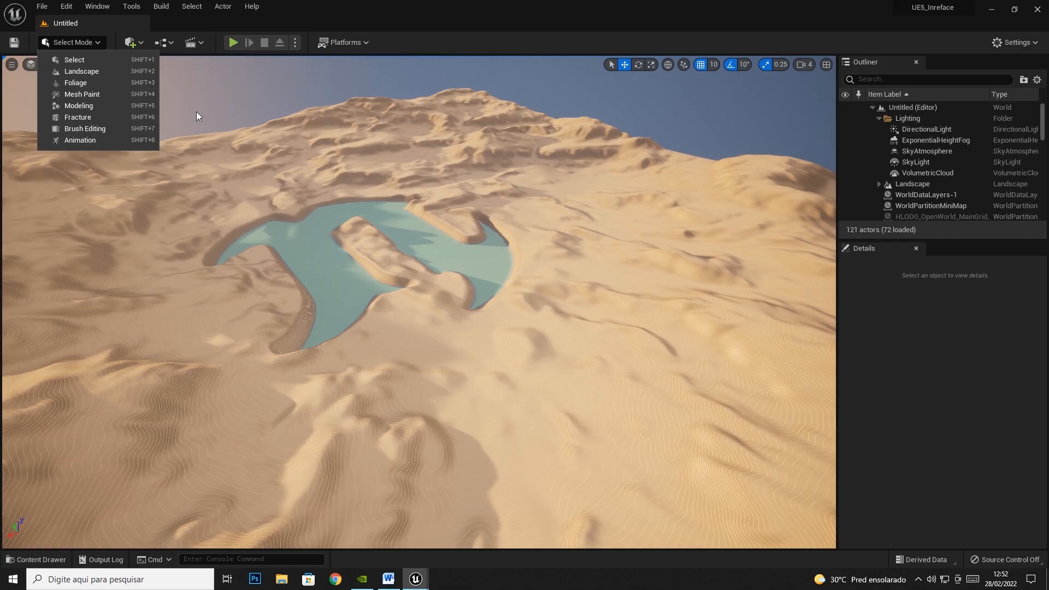
{"action": "left_click", "coordinate": [86, 61]}
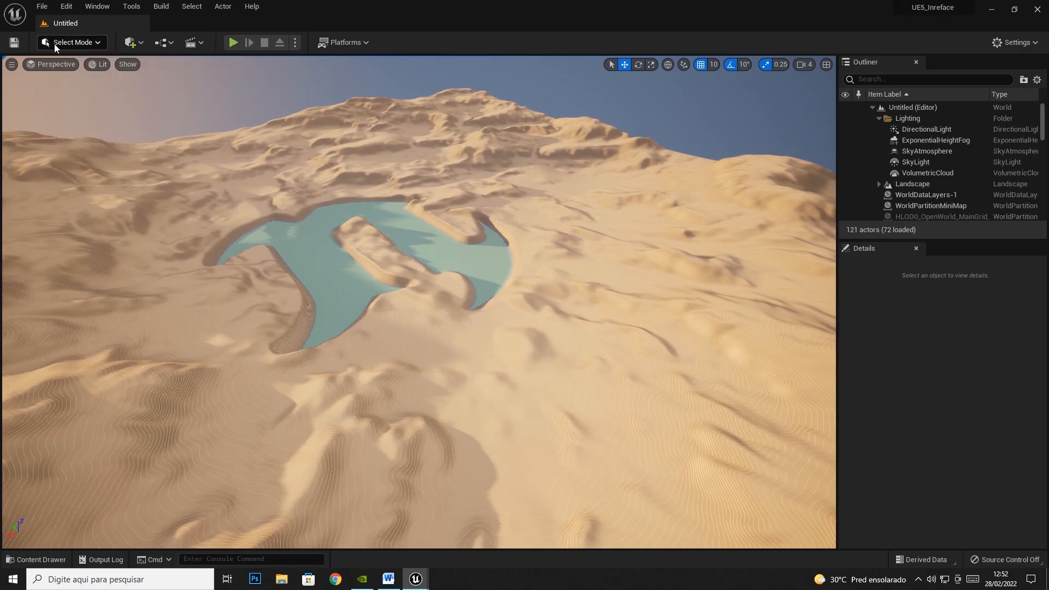
{"action": "left_click", "coordinate": [463, 183]}
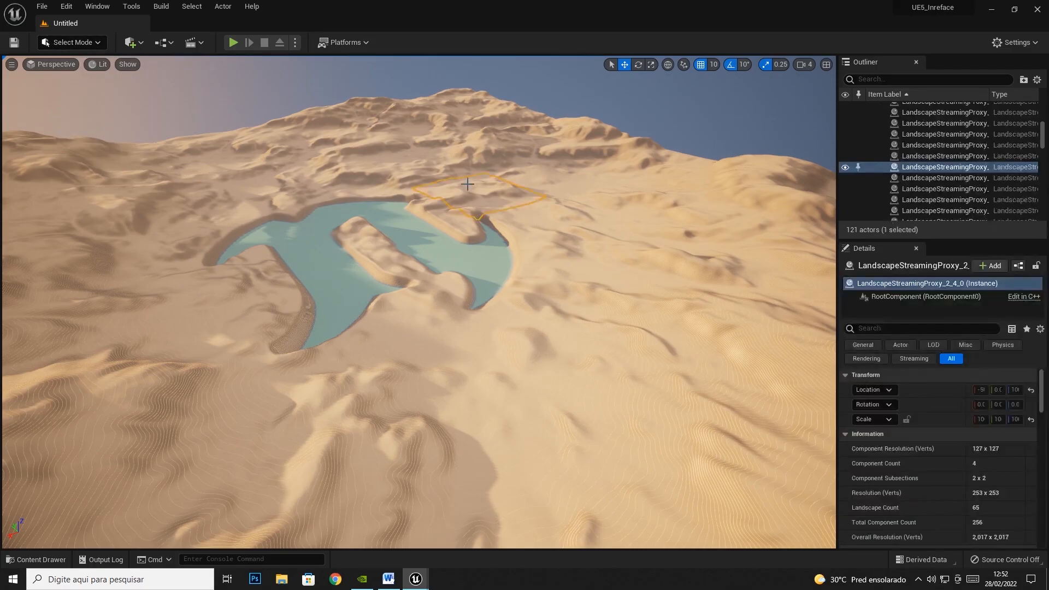
{"action": "left_click", "coordinate": [610, 240]}
{"action": "left_click", "coordinate": [574, 347]}
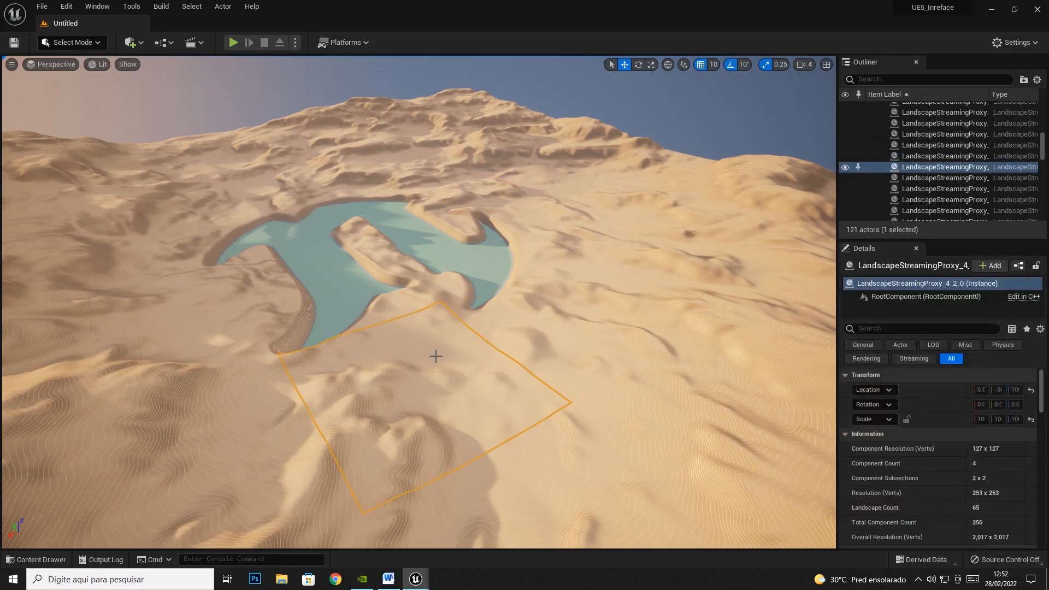
{"action": "left_click", "coordinate": [282, 295]}
{"action": "left_click", "coordinate": [165, 282]}
{"action": "left_click", "coordinate": [223, 136]}
{"action": "left_click", "coordinate": [293, 248]}
{"action": "left_click", "coordinate": [314, 248]}
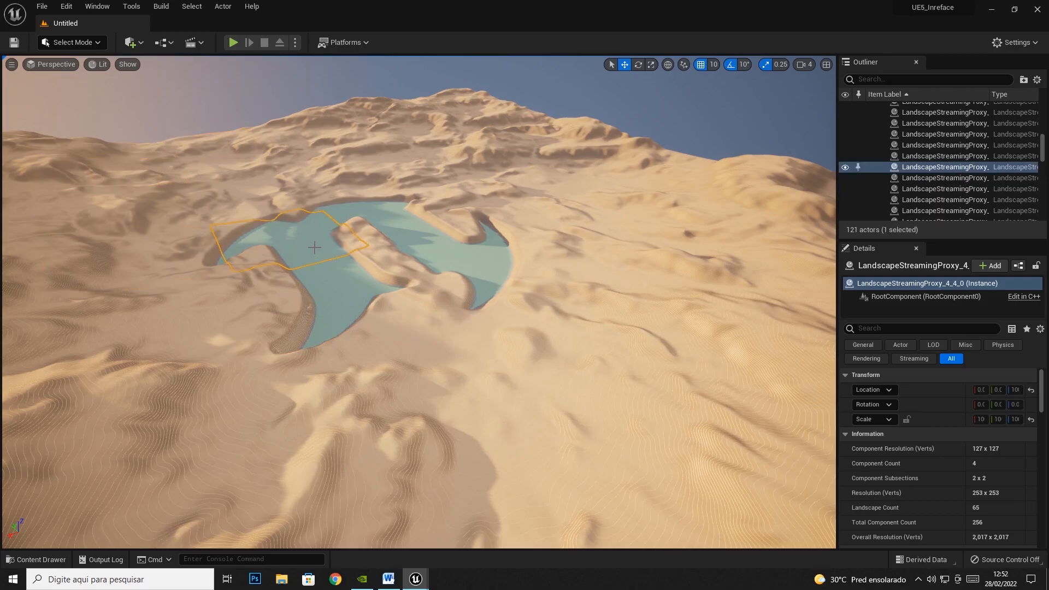
- Switch the editor through Landscape, Foliage and Mesh Paint modes to examine the tools each one offers
{"action": "left_click", "coordinate": [91, 44]}
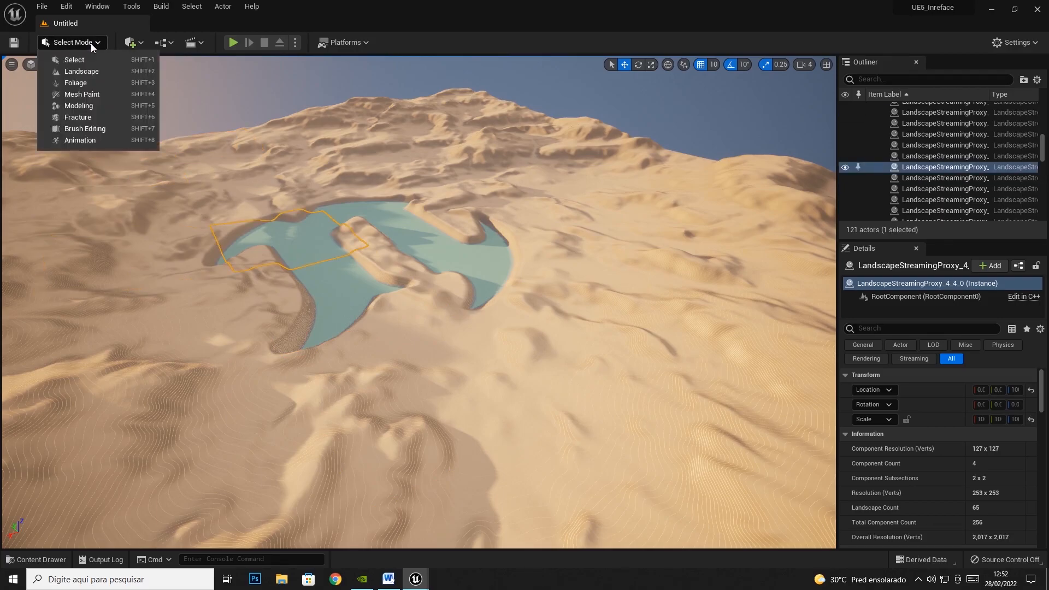
{"action": "left_click", "coordinate": [88, 72]}
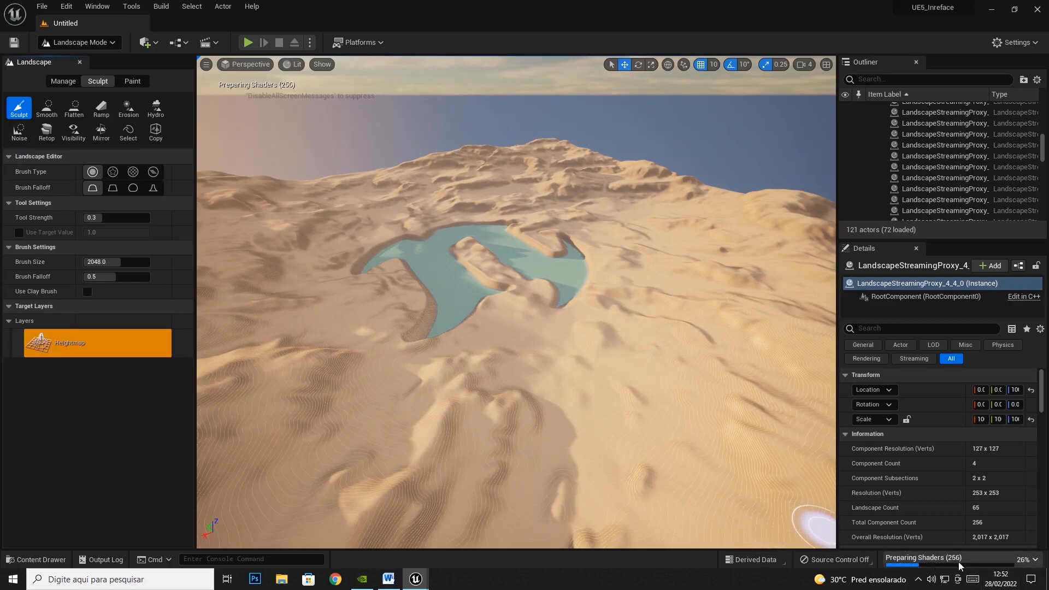
{"action": "left_click", "coordinate": [88, 42]}
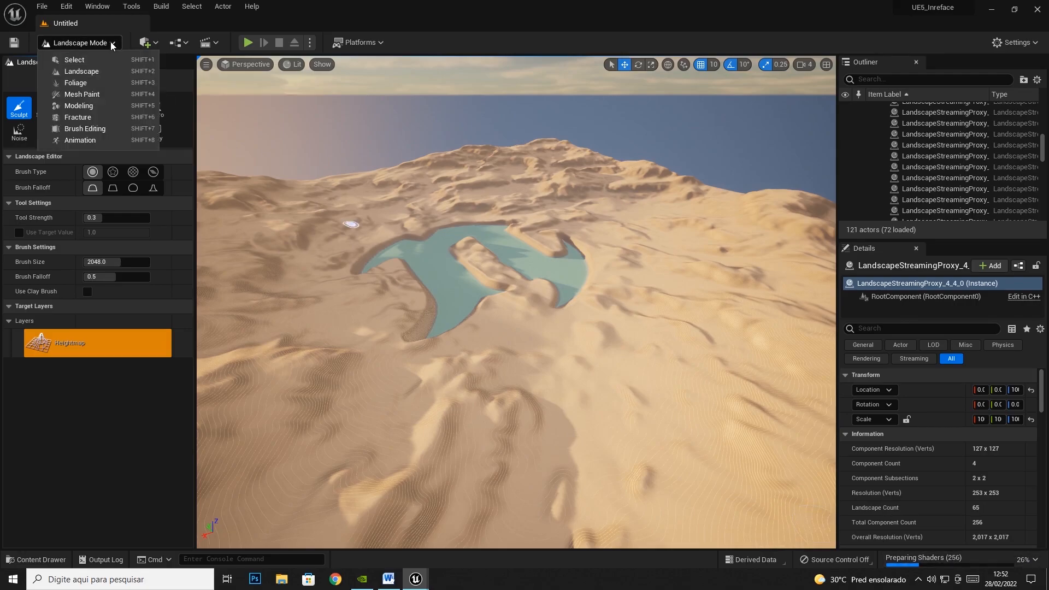
{"action": "left_click", "coordinate": [78, 85]}
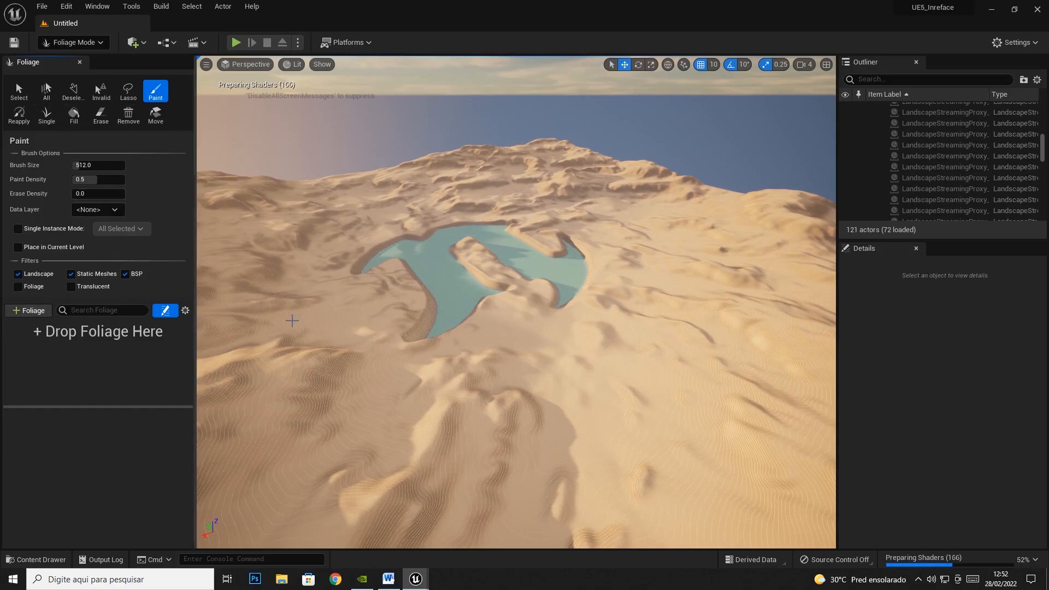
{"action": "left_click", "coordinate": [73, 42]}
{"action": "left_click", "coordinate": [102, 94]}
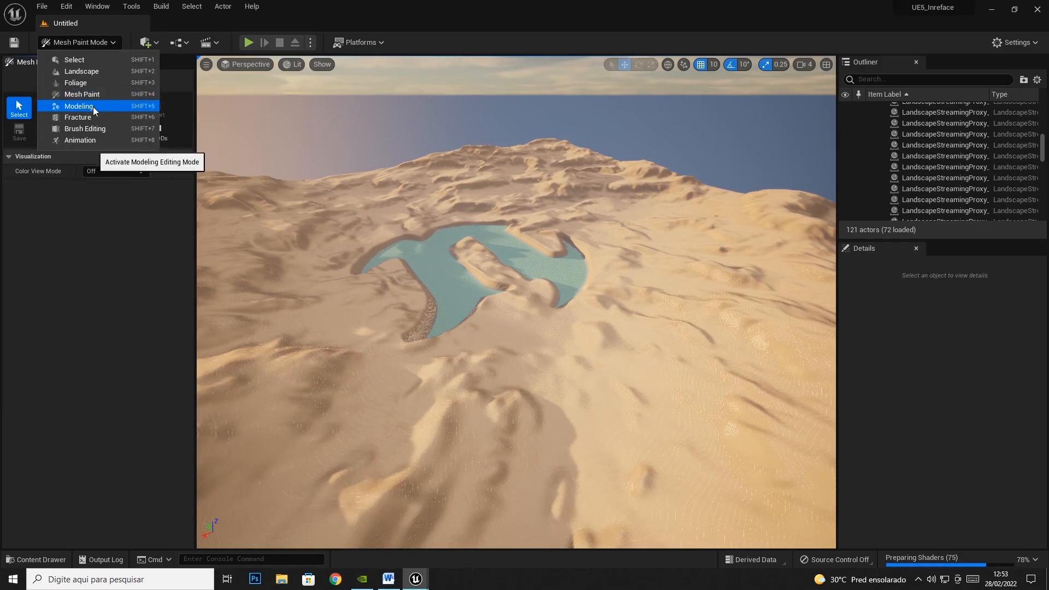
- Examine the shape and mesh tools of Modeling mode, followed by the tools of Brush Editing mode
{"action": "left_click", "coordinate": [93, 106]}
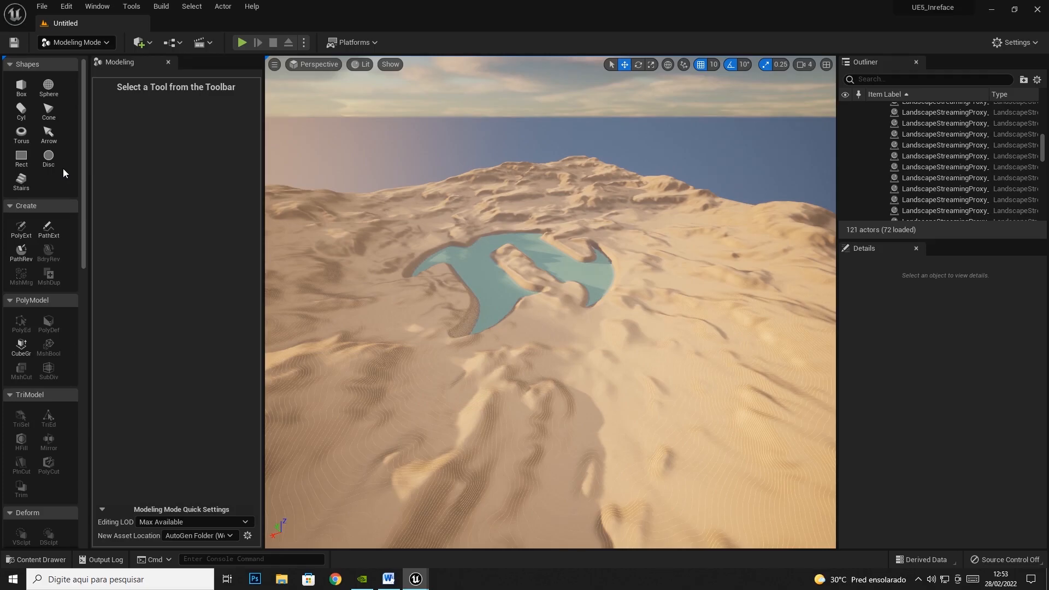
{"action": "left_click", "coordinate": [95, 44]}
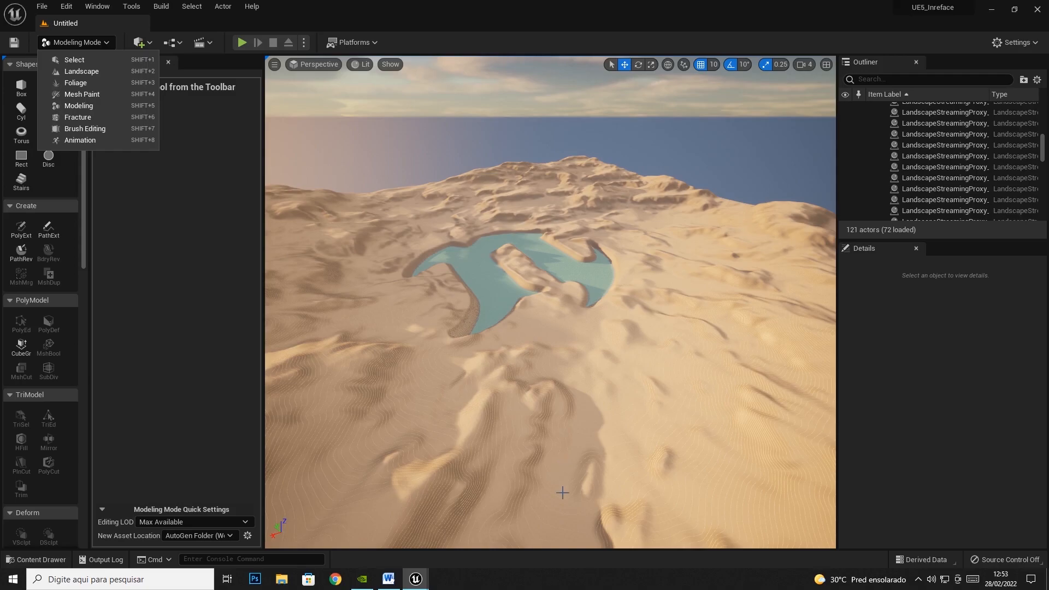
{"action": "left_click", "coordinate": [99, 129]}
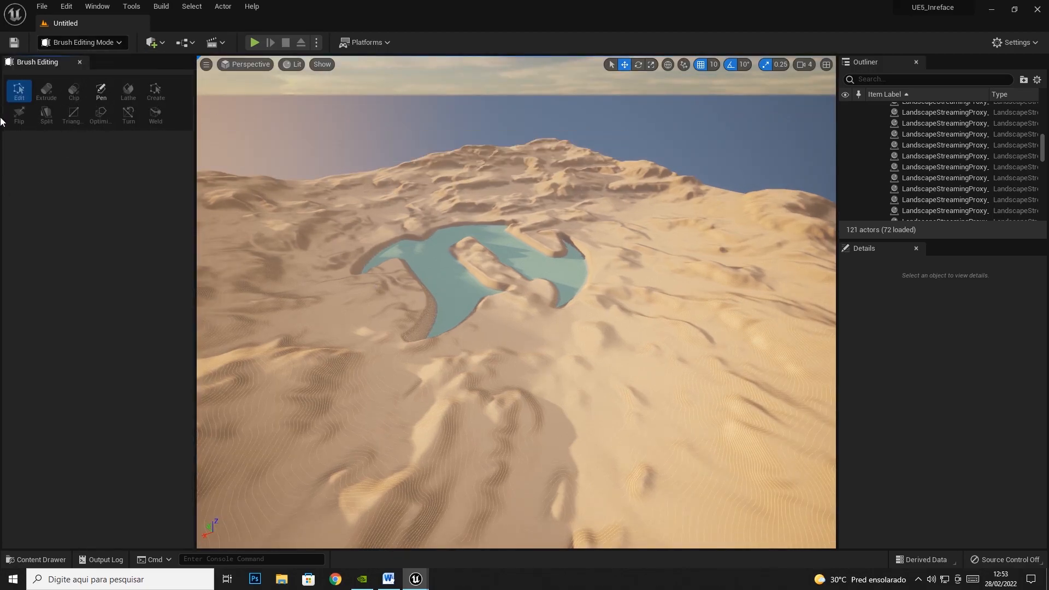
- Return the editor to Select mode and select single landscape tiles around and behind the lake one after another
{"action": "left_click", "coordinate": [116, 42]}
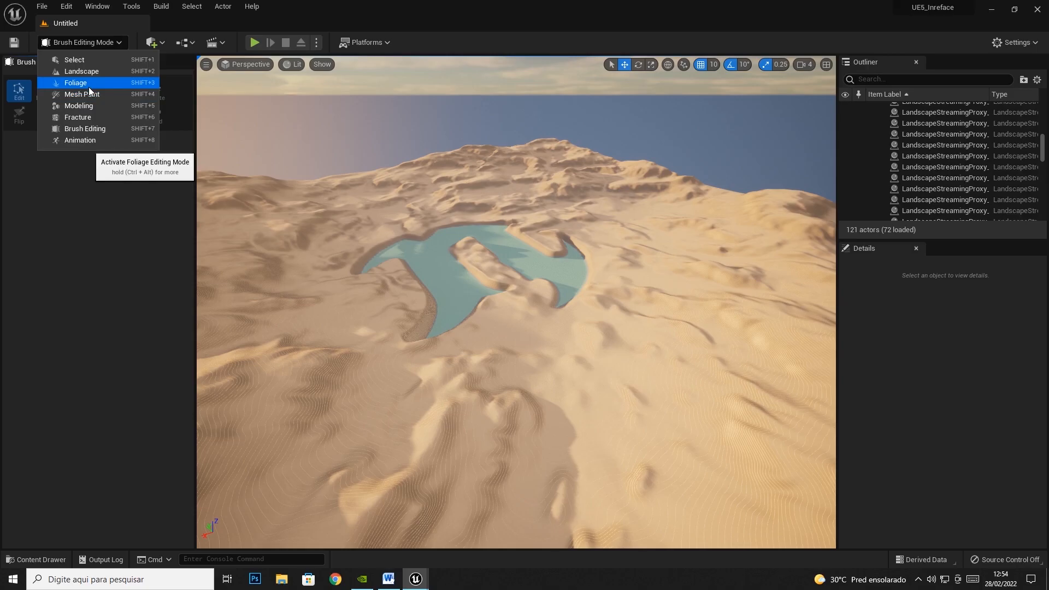
{"action": "left_click", "coordinate": [79, 59]}
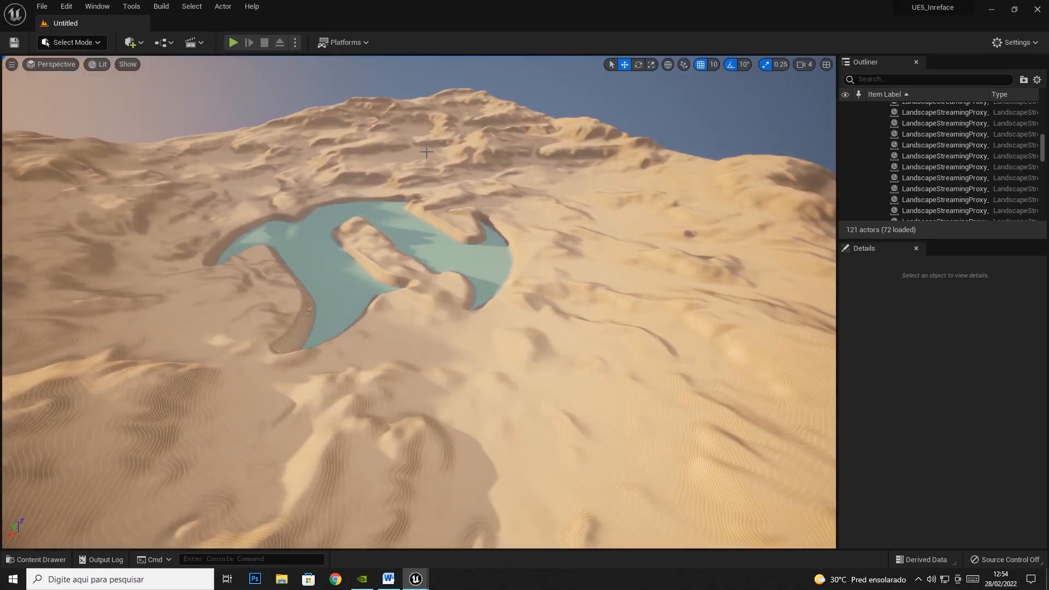
{"action": "left_click", "coordinate": [425, 133]}
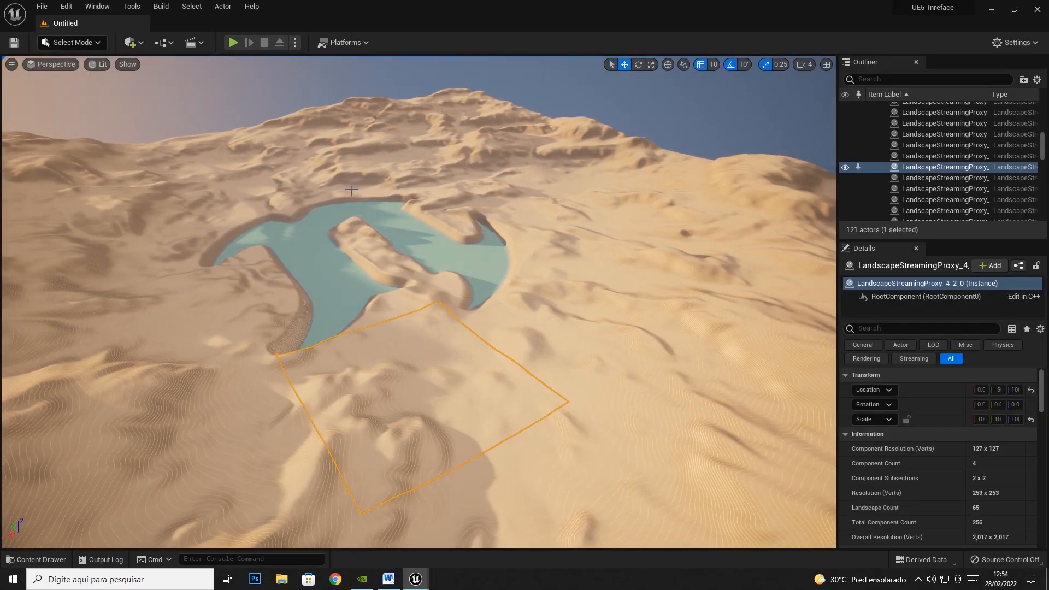
{"action": "left_click", "coordinate": [322, 179]}
{"action": "left_click", "coordinate": [183, 236]}
{"action": "left_click", "coordinate": [107, 259]}
{"action": "left_click", "coordinate": [64, 206]}
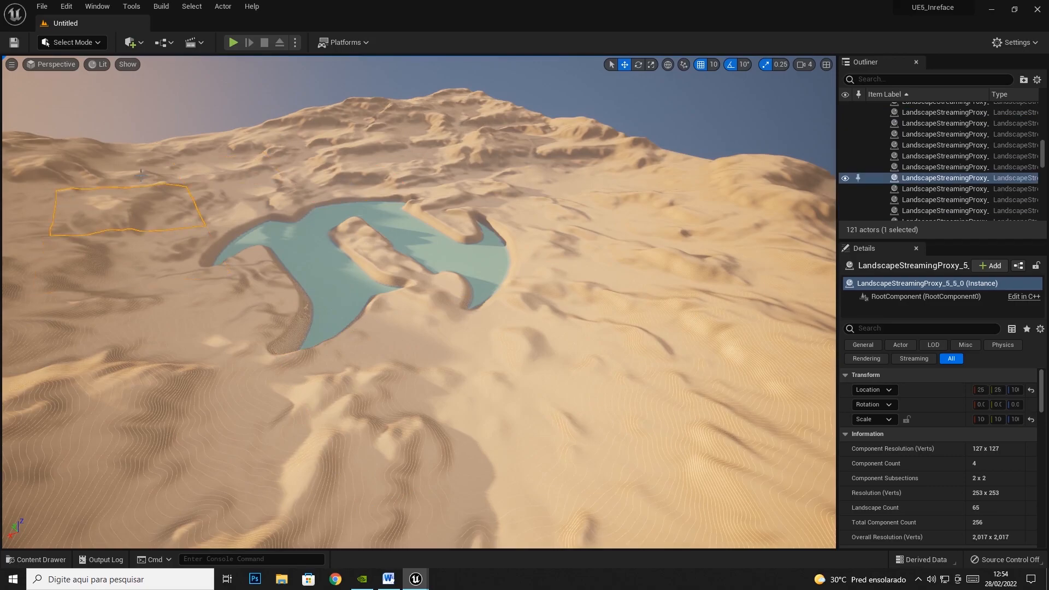
{"action": "left_click", "coordinate": [382, 164]}
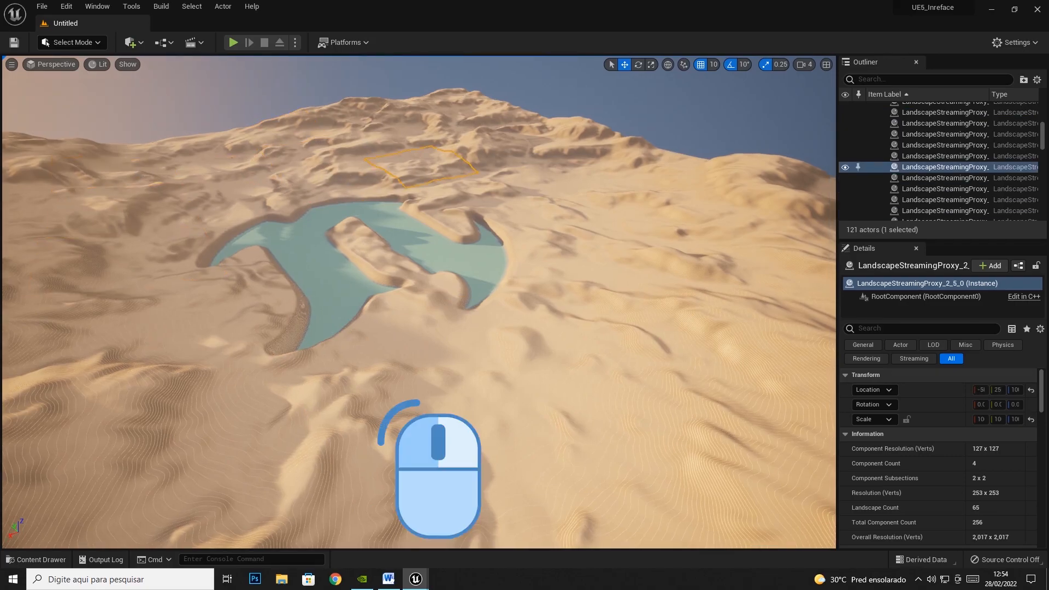
{"action": "left_click", "coordinate": [329, 156]}
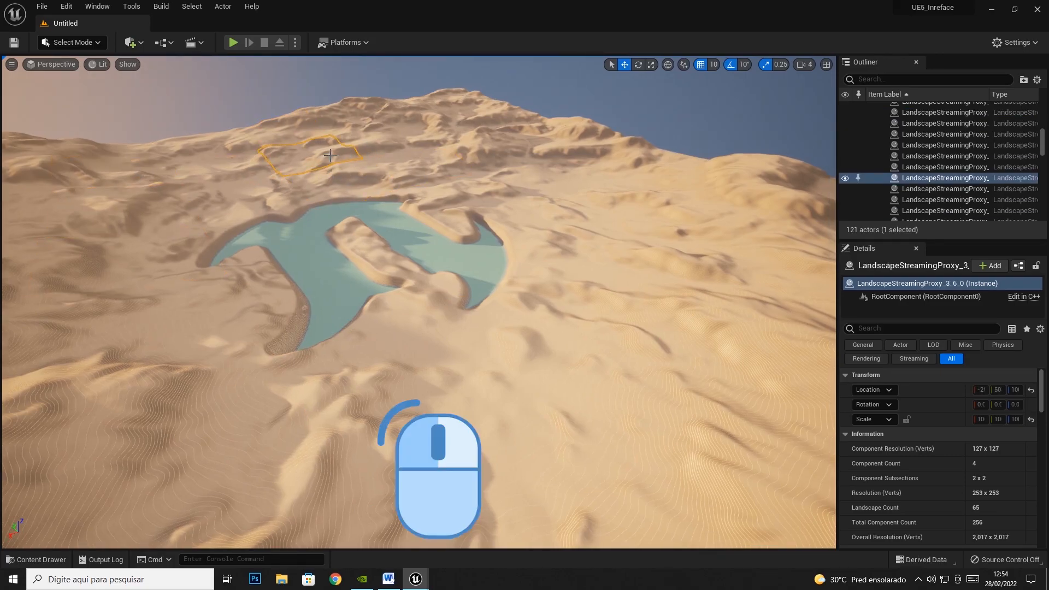
- Look around the landscape with the viewport camera and select a tile on the hillside beyond the lake
{"action": "right_click_drag", "start_coordinate": [329, 156], "coordinate": [356, 200]}
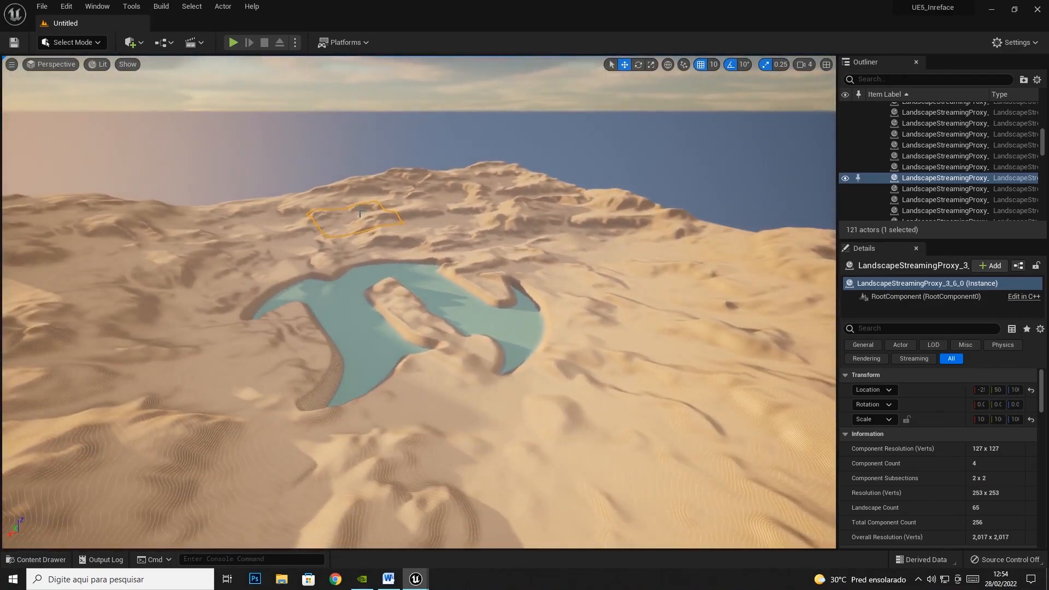
{"action": "left_click", "coordinate": [359, 214]}
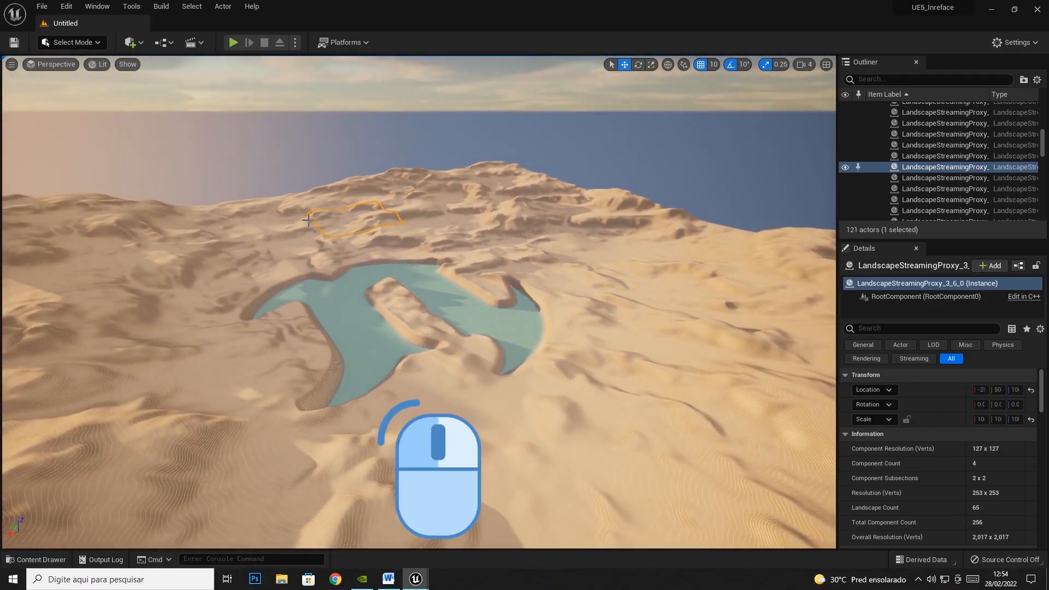
{"action": "left_click", "coordinate": [277, 227]}
{"action": "right_click_drag", "start_coordinate": [277, 226], "coordinate": [277, 227]}
{"action": "key", "text": "w"}
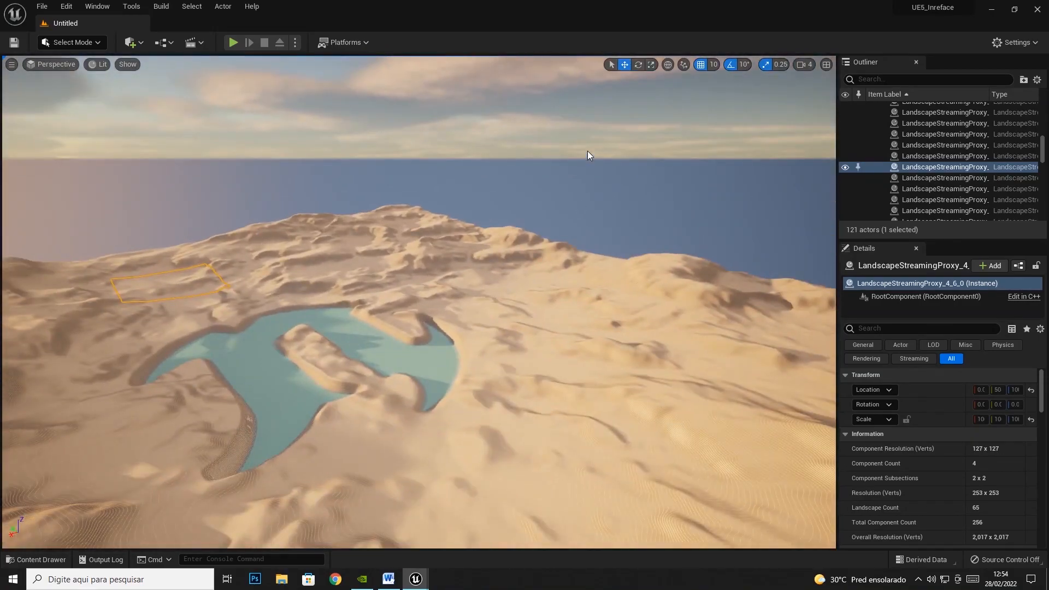
{"action": "right_click_drag", "start_coordinate": [436, 279], "coordinate": [398, 299]}
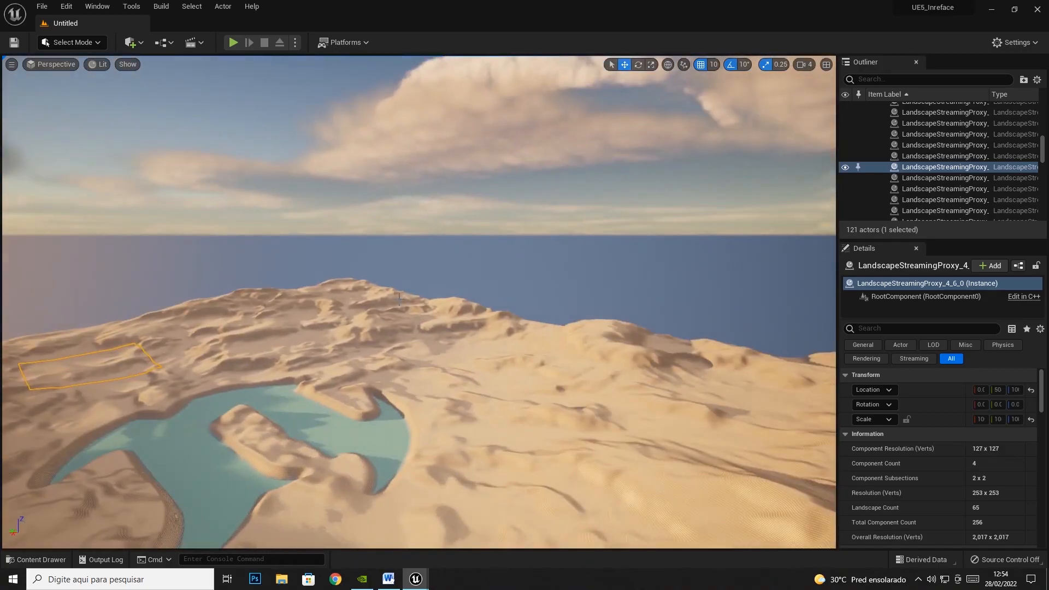
{"action": "left_click", "coordinate": [372, 325]}
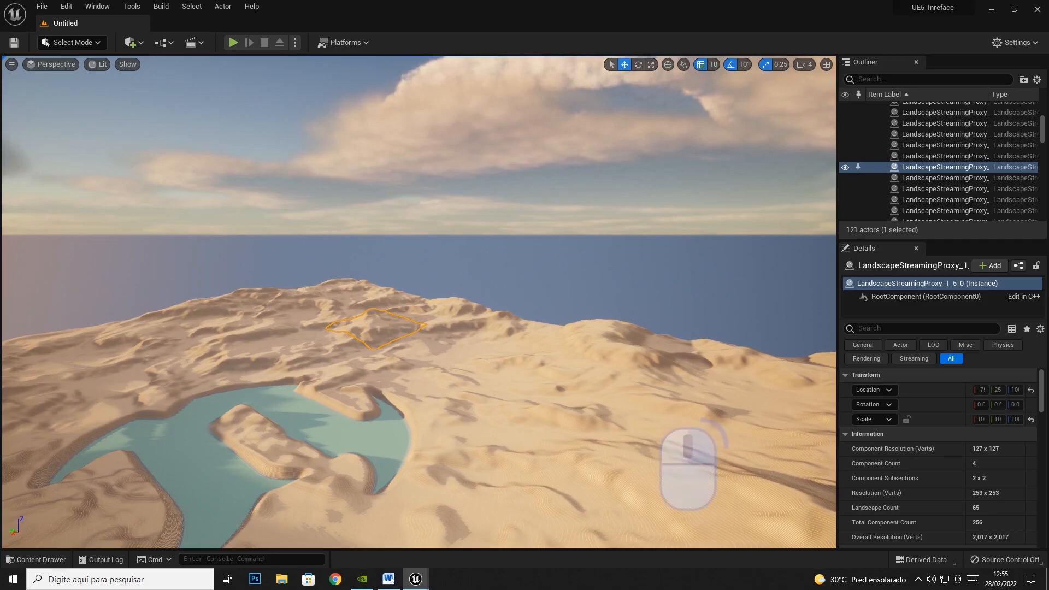
- Fly the viewport camera forward, backward and sideways over the dunes beside the lake
{"action": "key", "text": "w"}
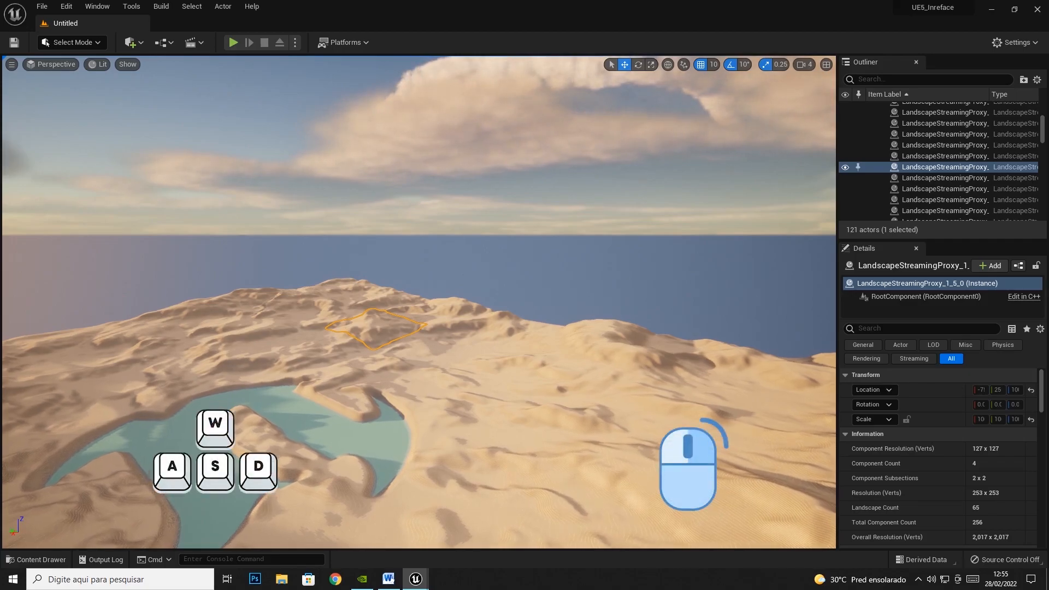
{"action": "key", "text": "w"}
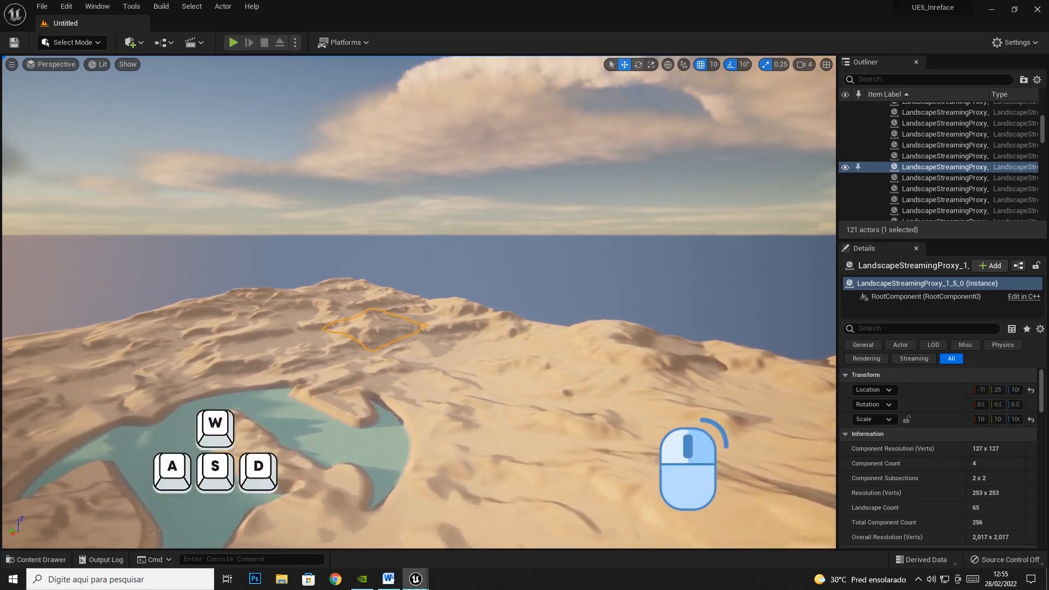
{"action": "key", "text": "w"}
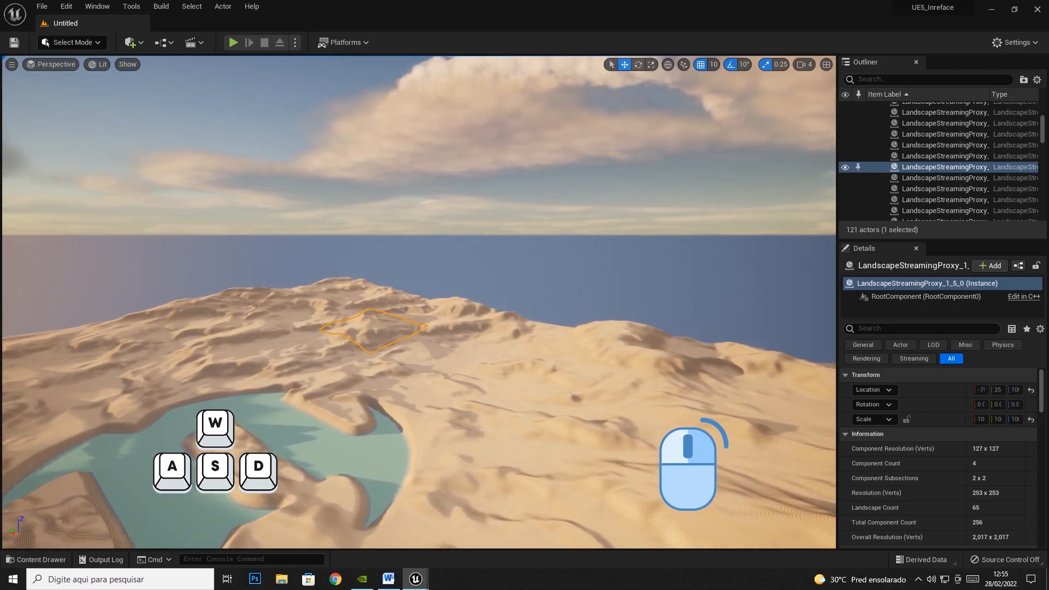
{"action": "key", "text": "w"}
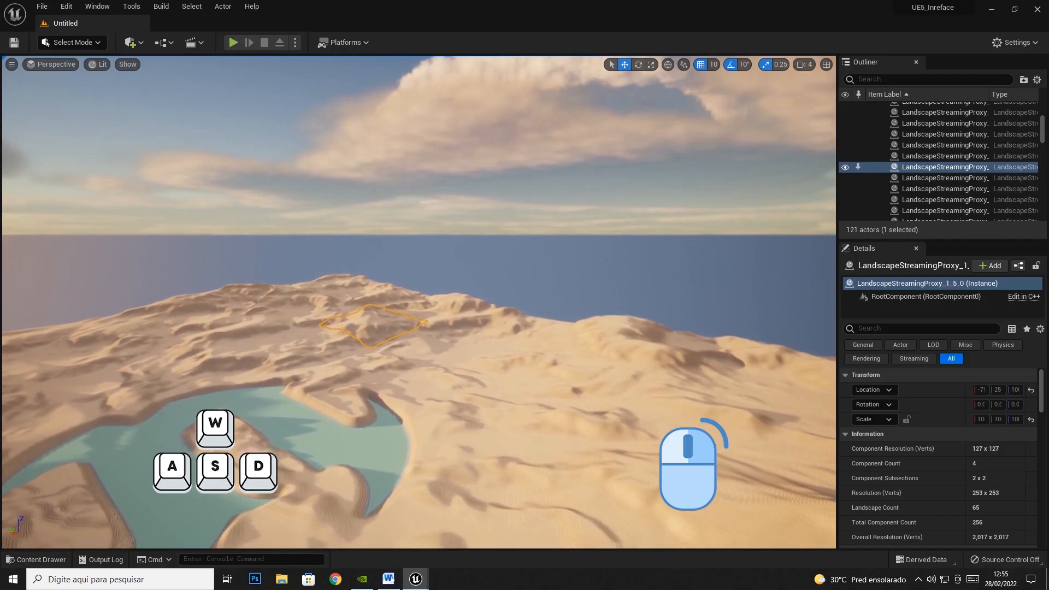
{"action": "key", "text": "w"}
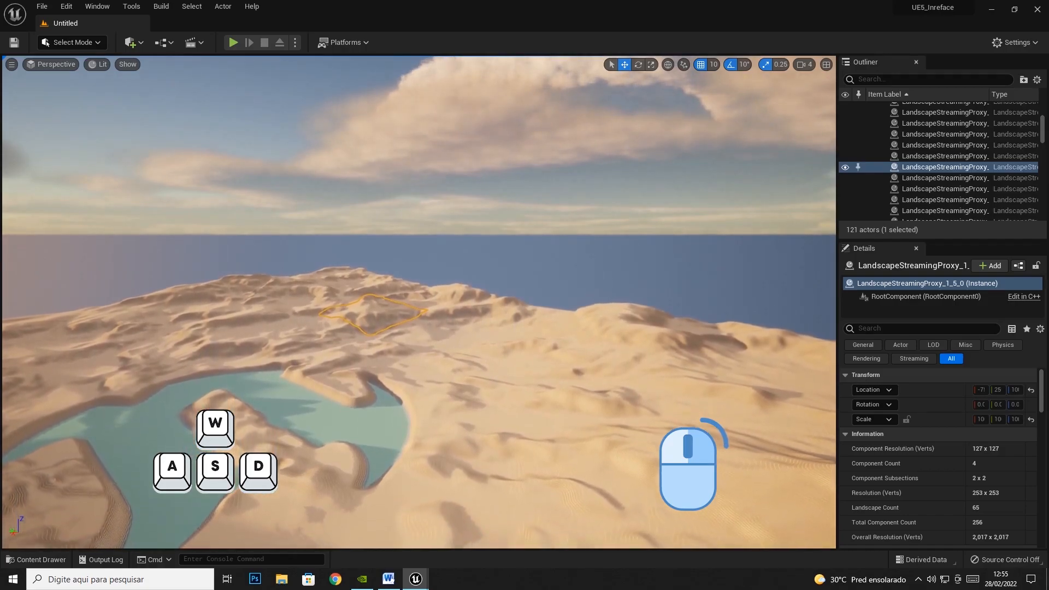
{"action": "key", "text": "w"}
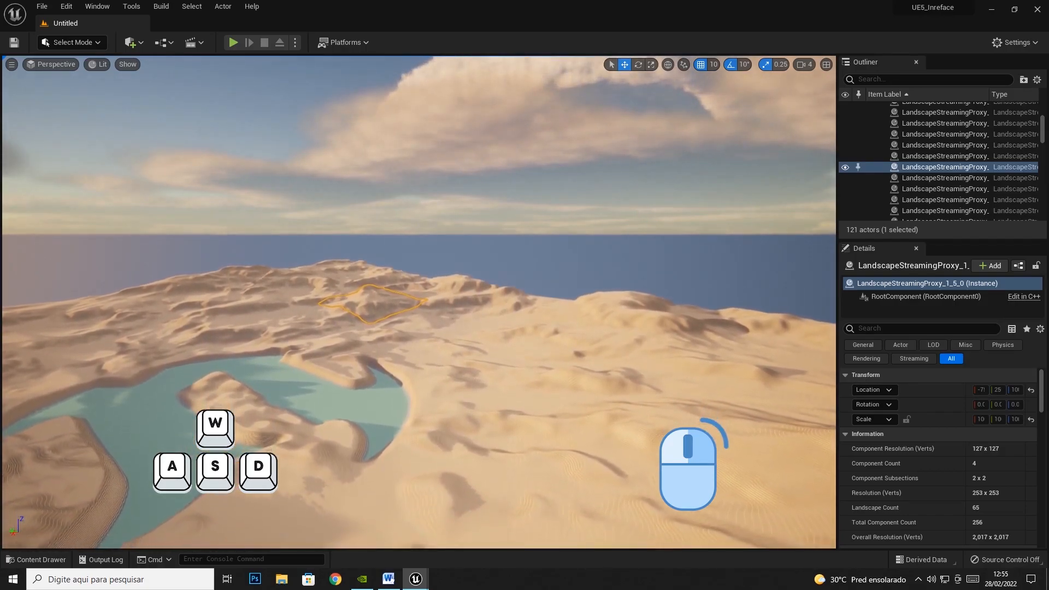
{"action": "key", "text": "w"}
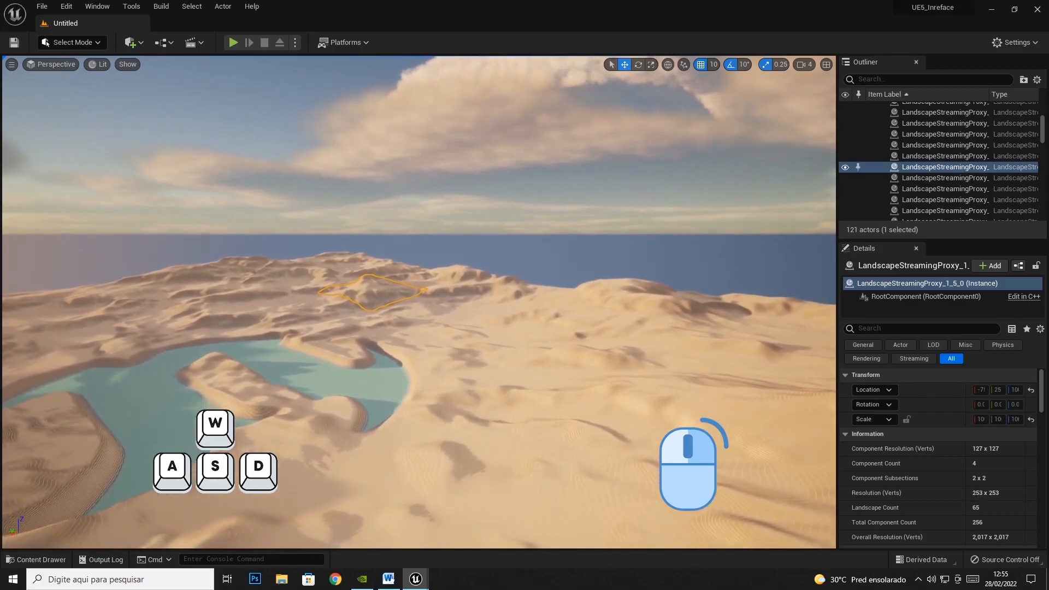
{"action": "key", "text": "w"}
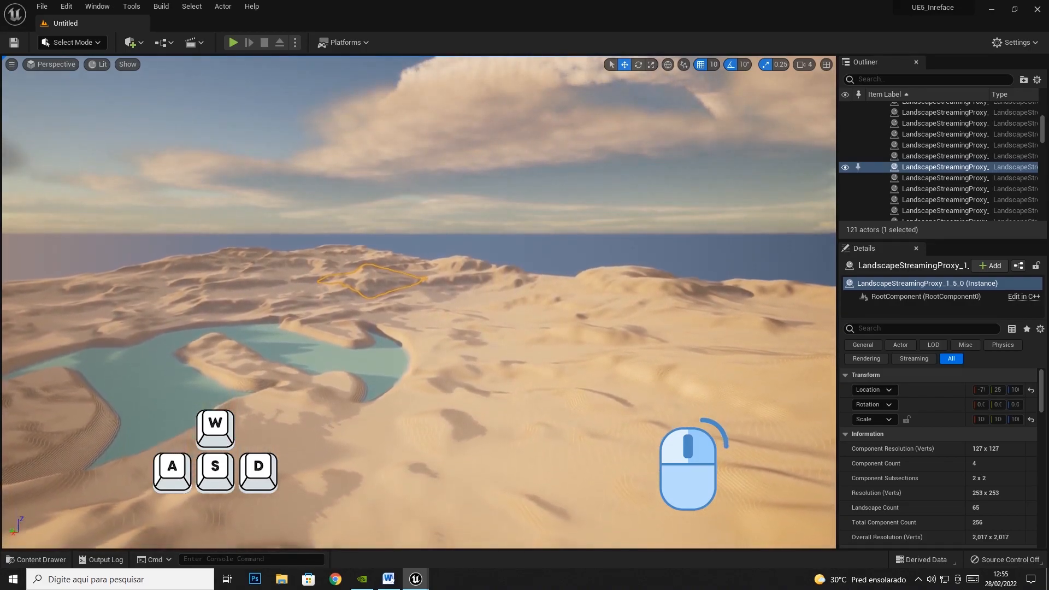
{"action": "key", "text": "w"}
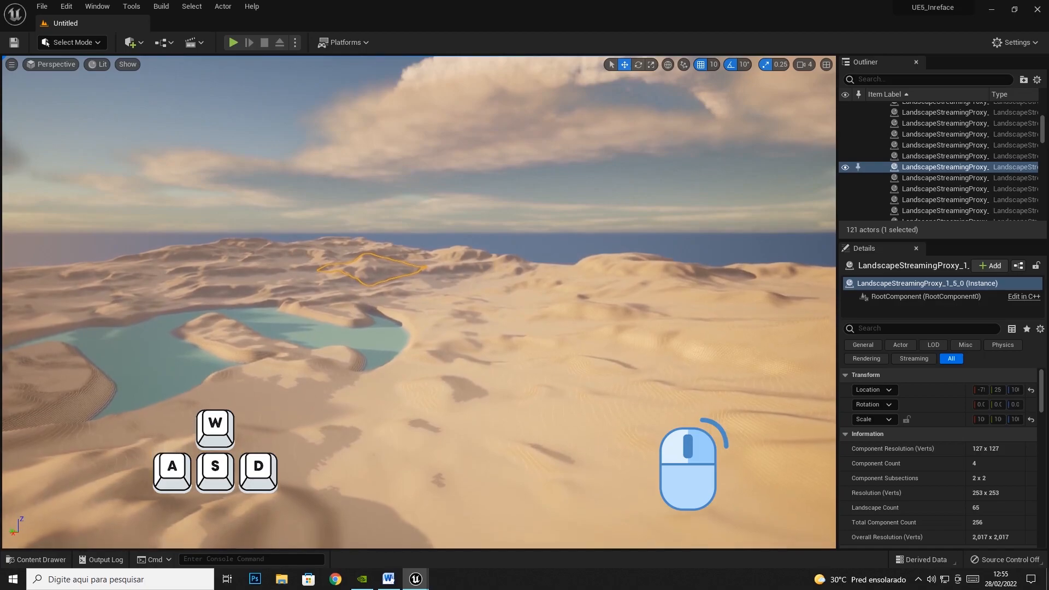
{"action": "key", "text": "w"}
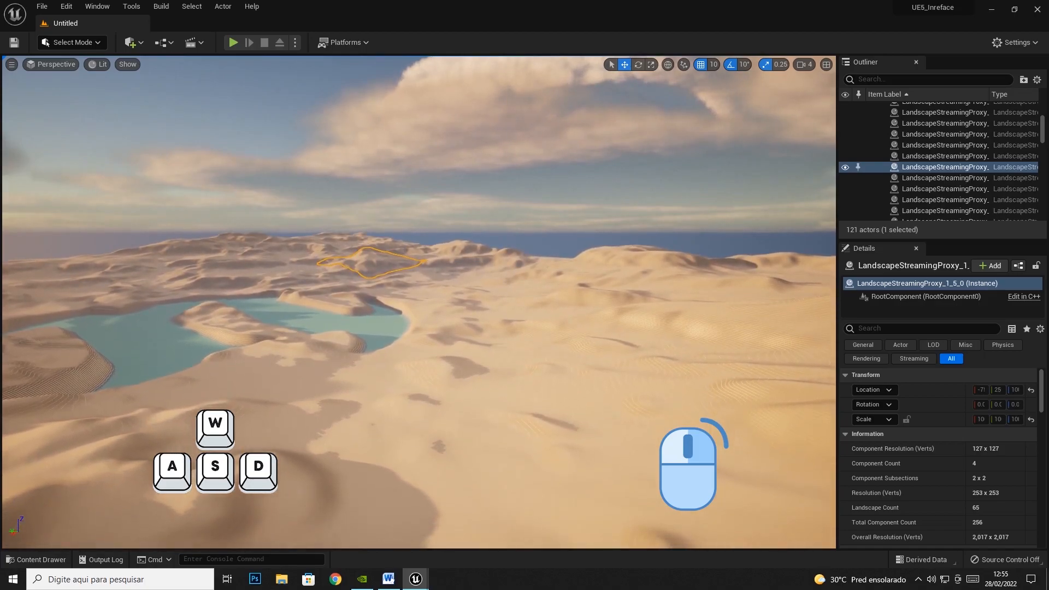
{"action": "key", "text": "w"}
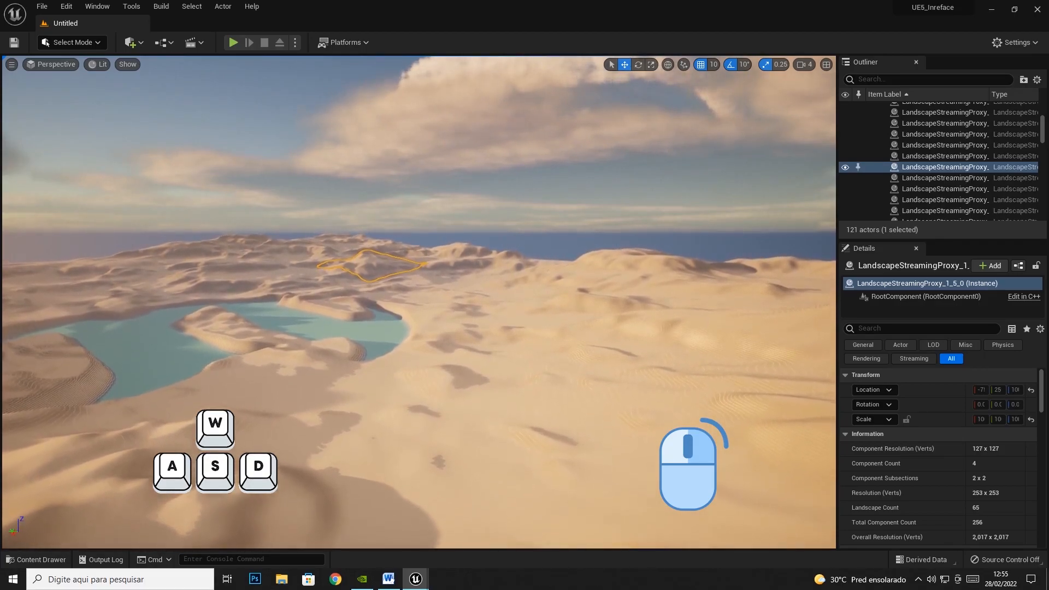
{"action": "key", "text": "s"}
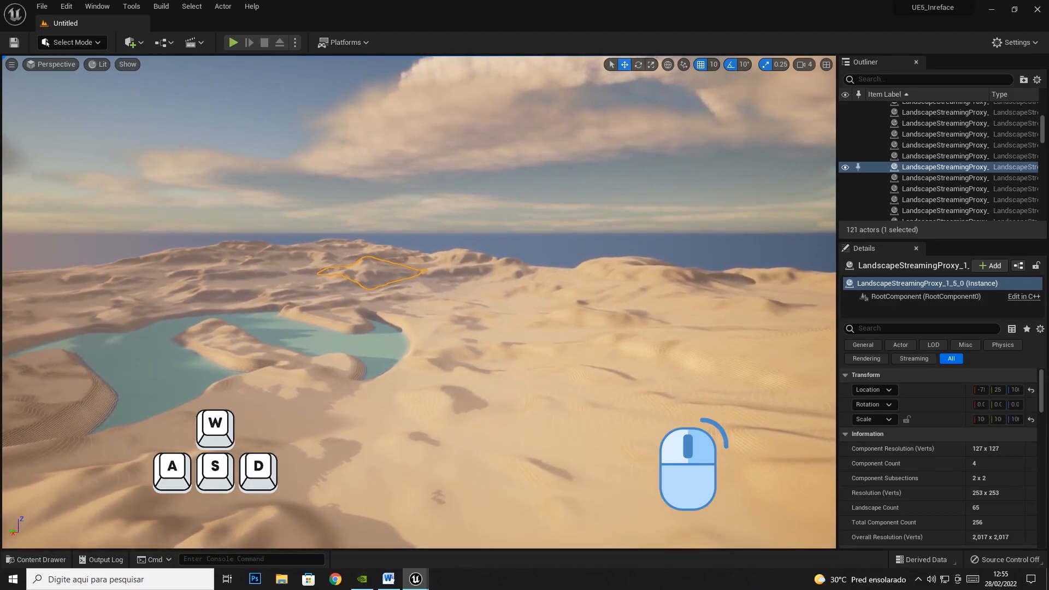
{"action": "key", "text": "w"}
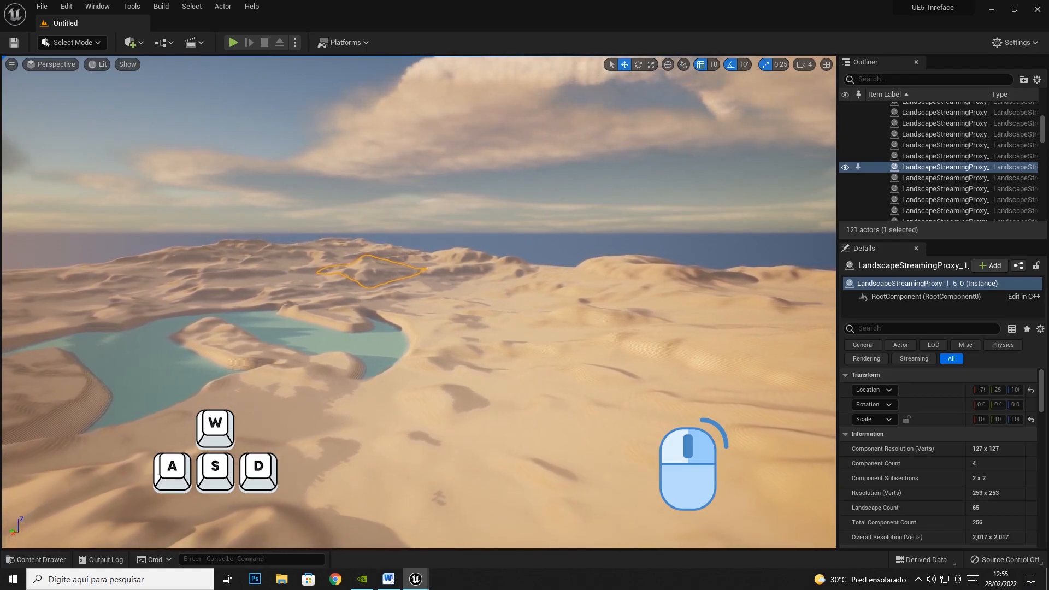
{"action": "key", "text": "a"}
{"action": "key", "text": "a"}
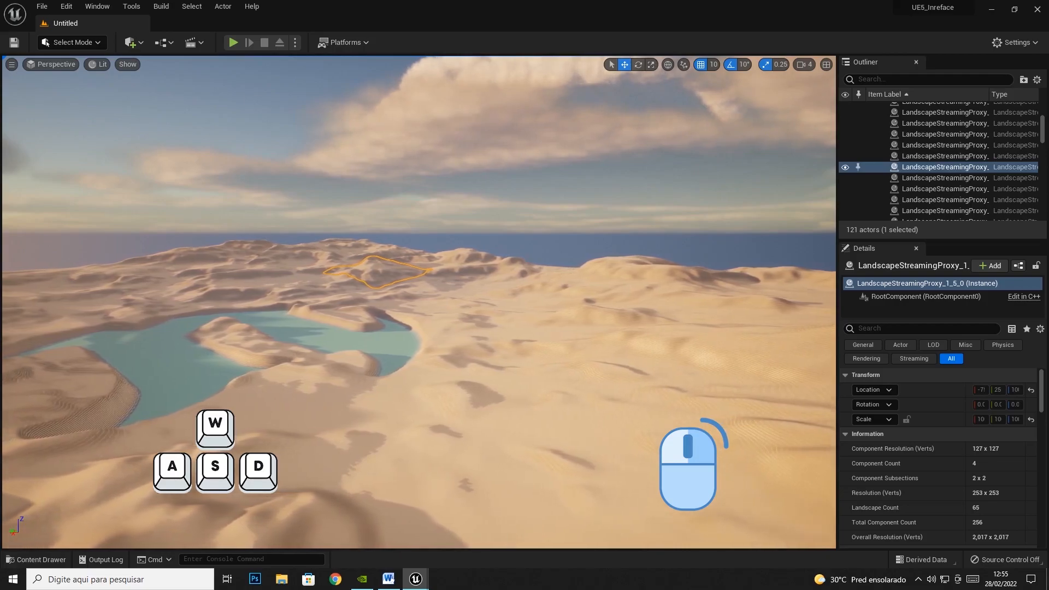
{"action": "key", "text": "d"}
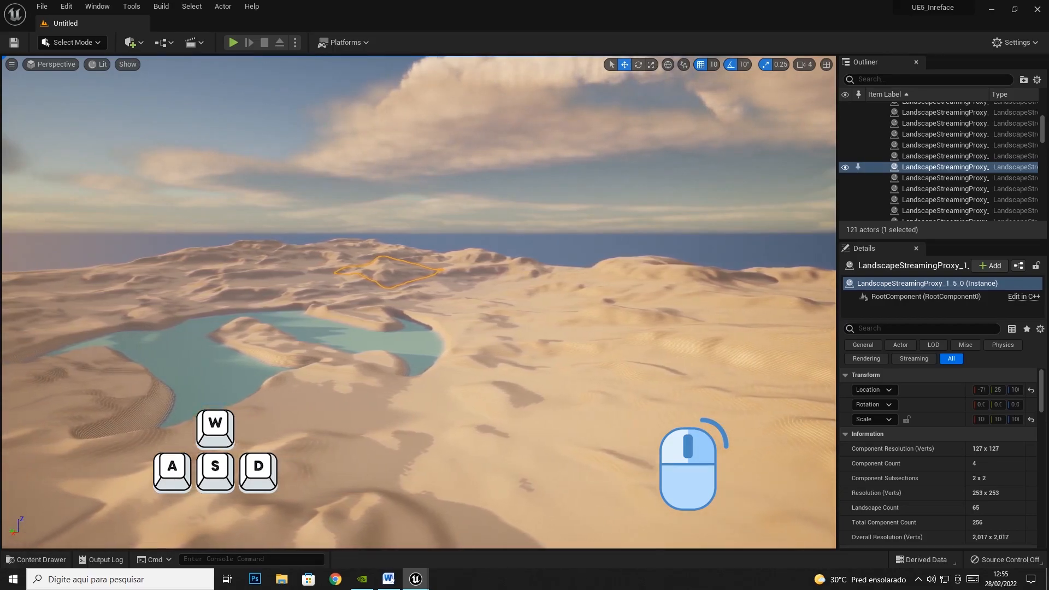
{"action": "key", "text": "d"}
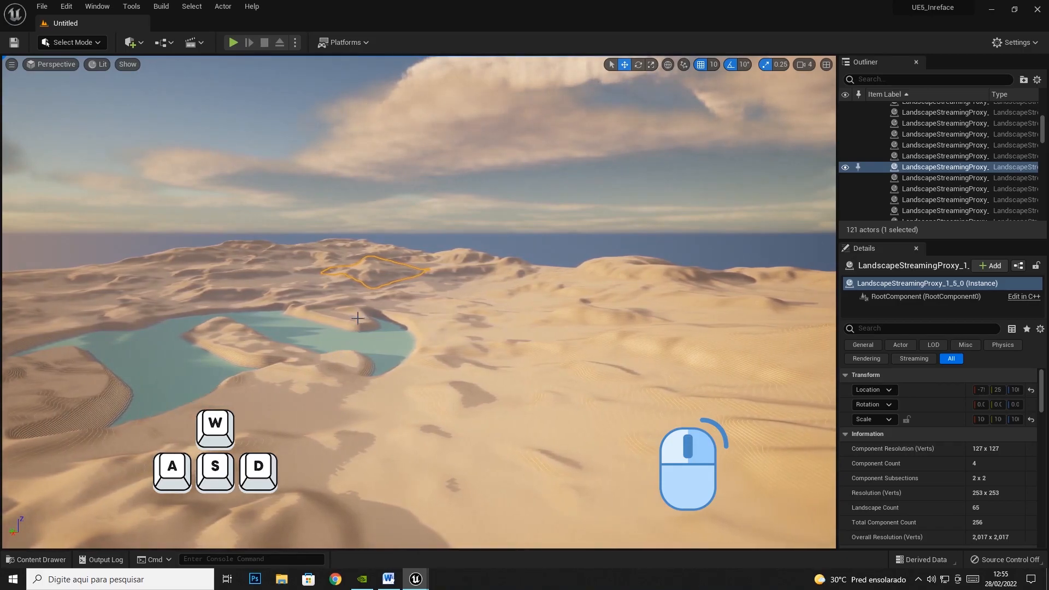
- Set the viewport camera speed to 6 and fly forward and backward over the dunes beside the lake
{"action": "left_click", "coordinate": [809, 65]}
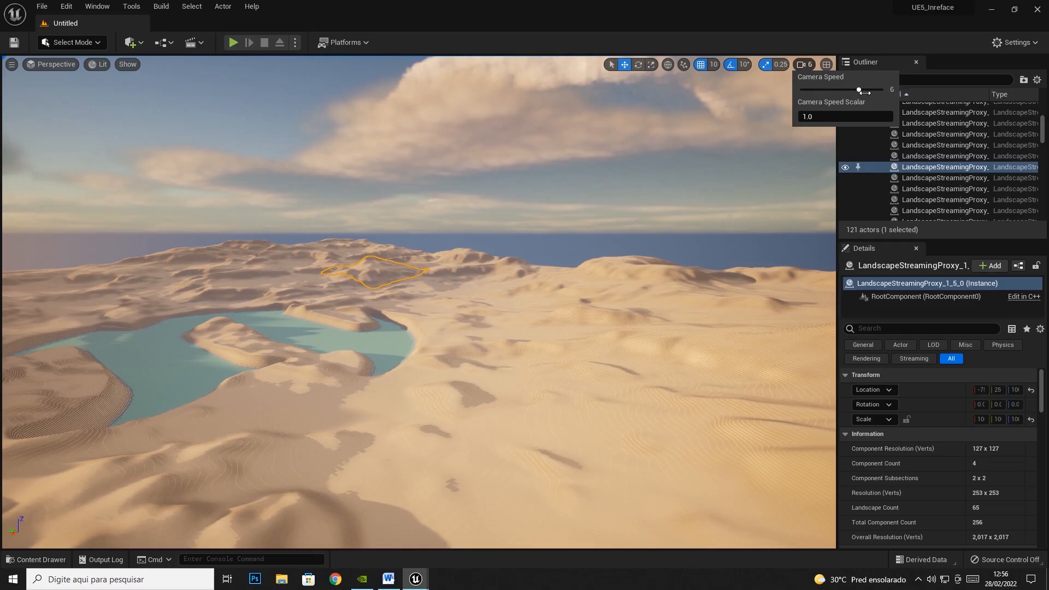
{"action": "right_click", "coordinate": [563, 199]}
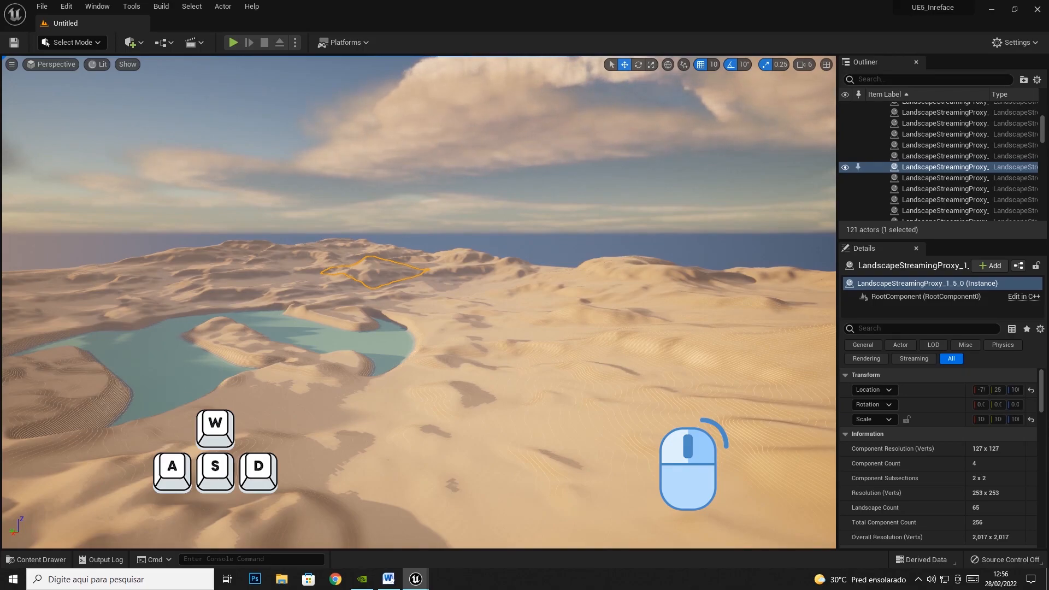
{"action": "key", "text": "w"}
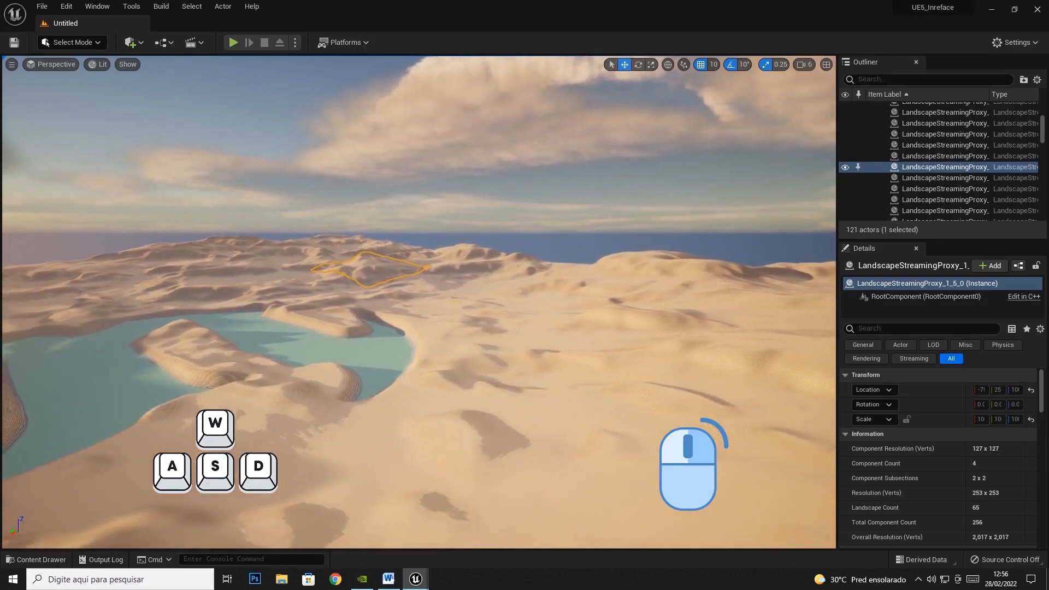
{"action": "key", "text": "s"}
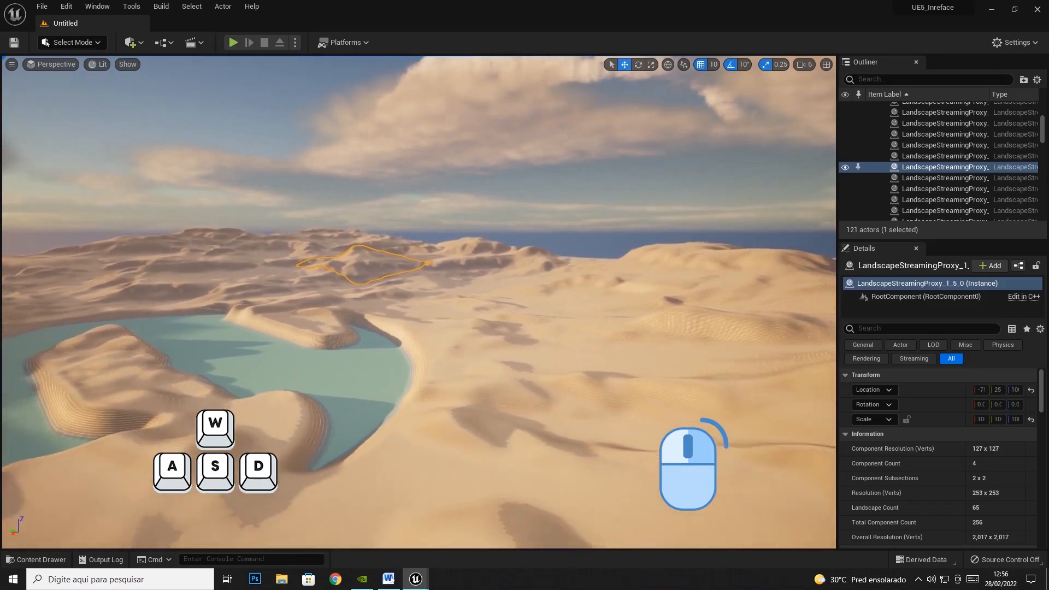
{"action": "key", "text": "w"}
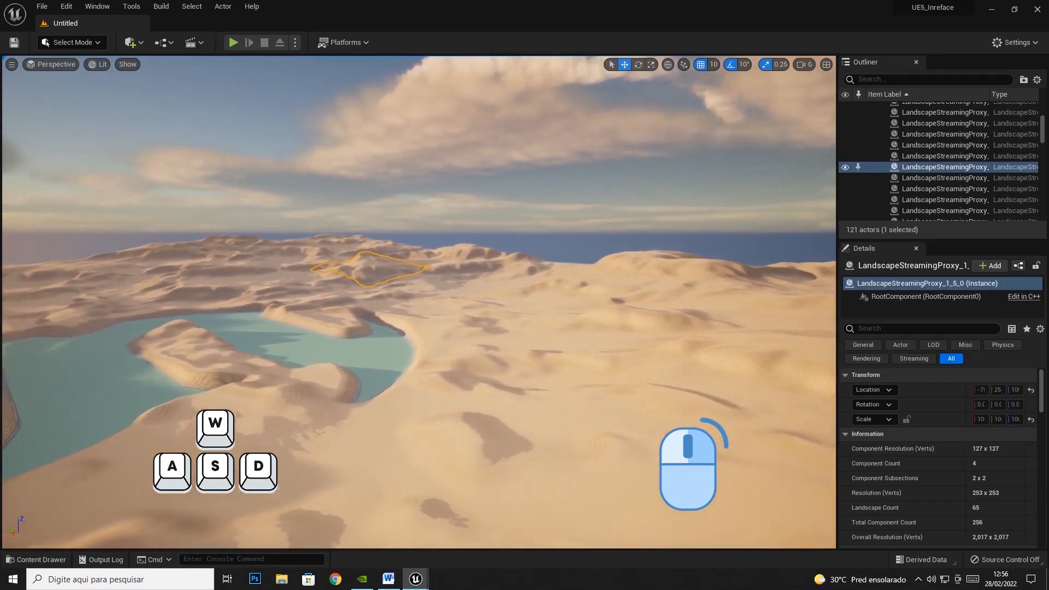
{"action": "key", "text": "w"}
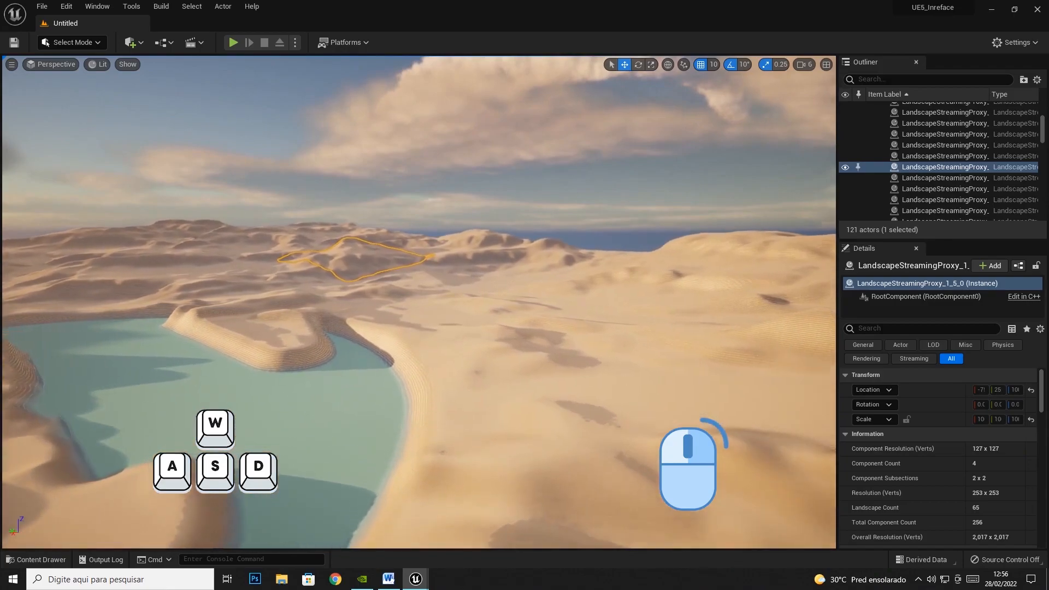
{"action": "key", "text": "s"}
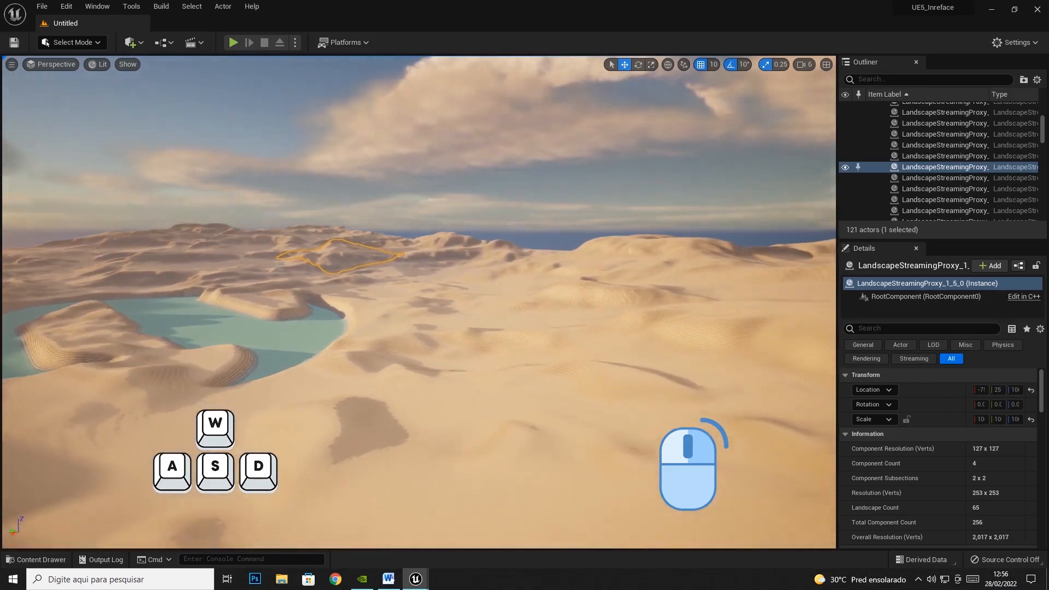
- Move the viewport camera vertically down towards the dunes and back up above the lake
{"action": "key", "text": "q"}
{"action": "key", "text": "e"}
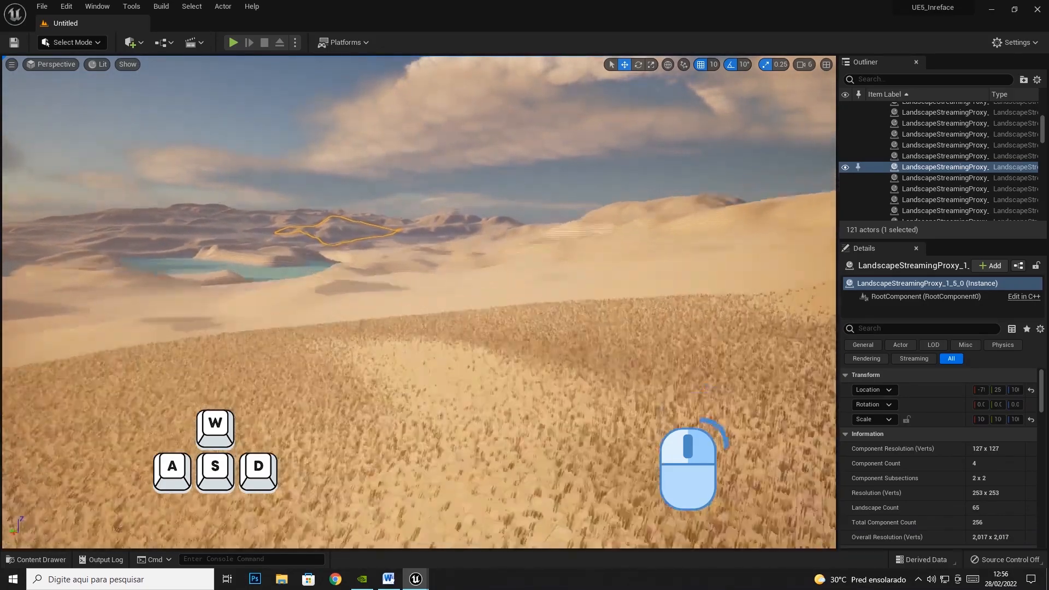
{"action": "key", "text": "e"}
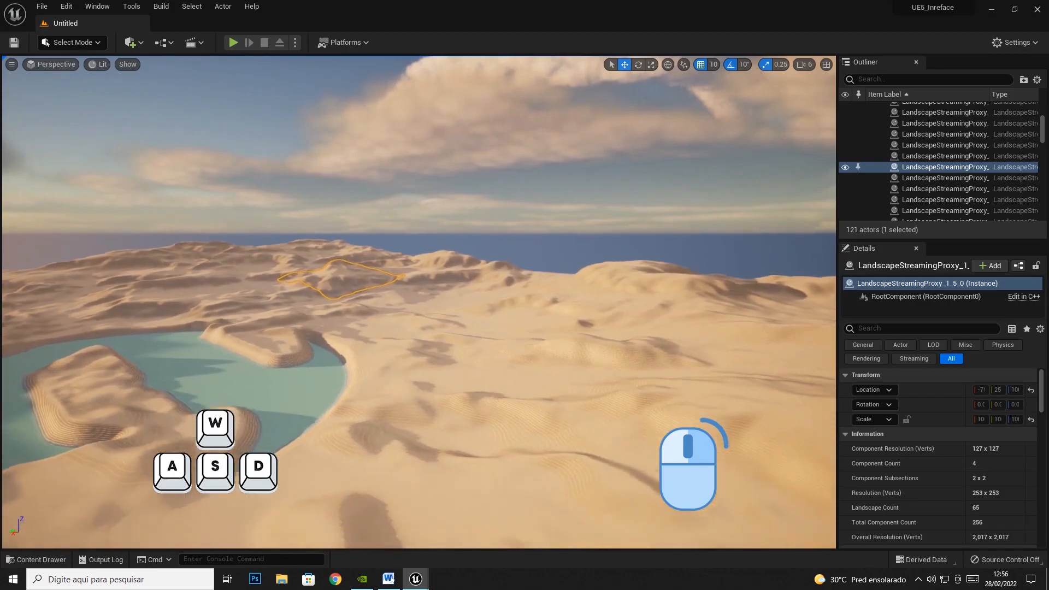
{"action": "key", "text": "q"}
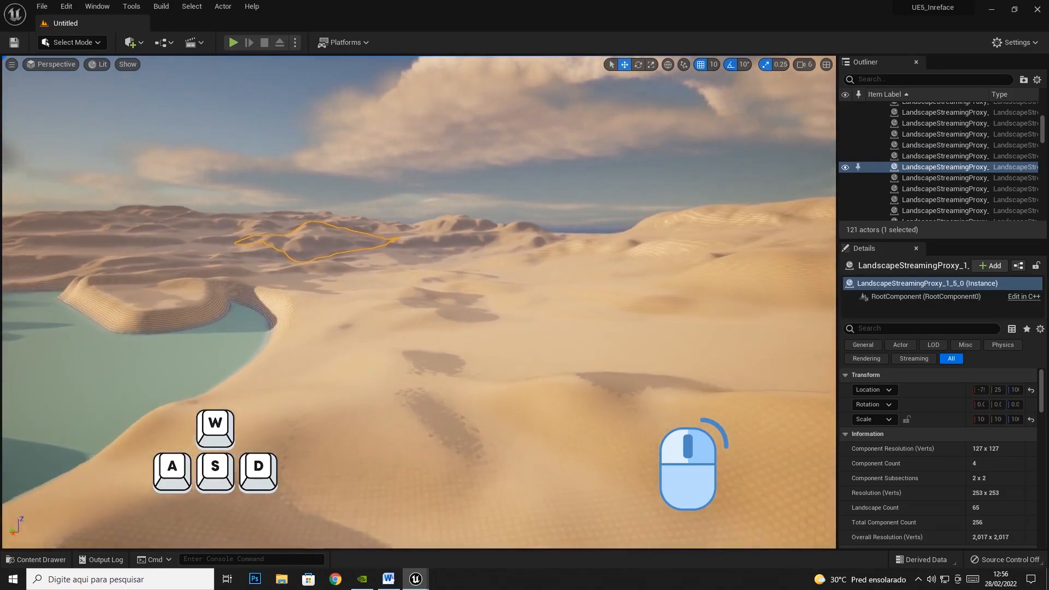
- Look around the lake and the surrounding hills by turning and tilting the viewport camera
{"action": "right_click_drag", "start_coordinate": [418, 301], "coordinate": [412, 258]}
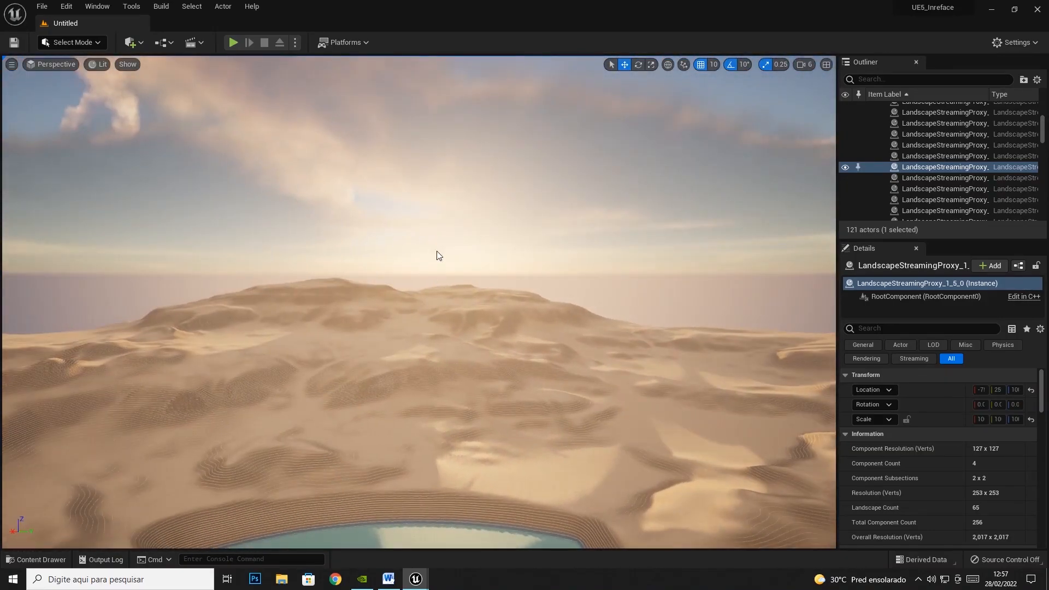
{"action": "mouse_move", "coordinate": [217, 153]}
{"action": "right_mouse_down"}
{"action": "mouse_move", "coordinate": [218, 120]}
{"action": "mouse_move", "coordinate": [218, 152]}
{"action": "right_mouse_up"}
{"action": "right_click_drag", "start_coordinate": [327, 254], "coordinate": [328, 309]}
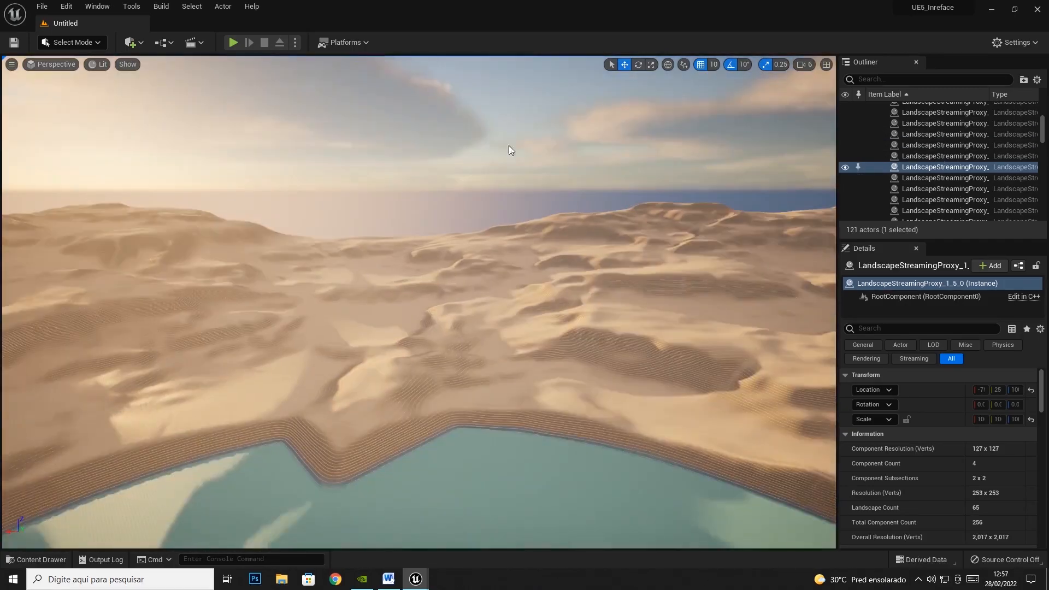
{"action": "right_click_drag", "start_coordinate": [357, 223], "coordinate": [357, 263]}
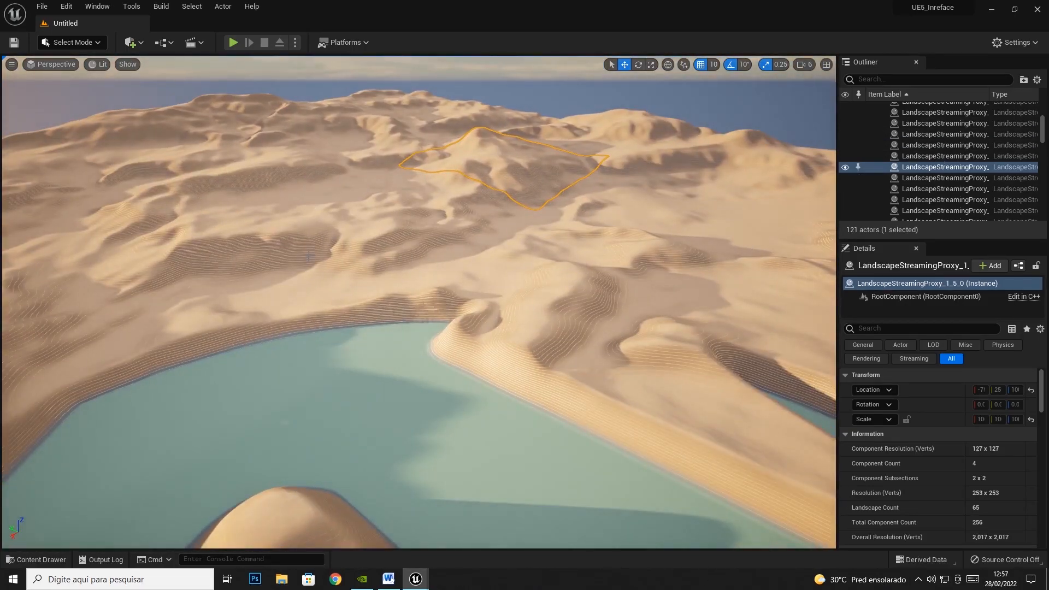
{"action": "right_click_drag", "start_coordinate": [592, 229], "coordinate": [461, 205]}
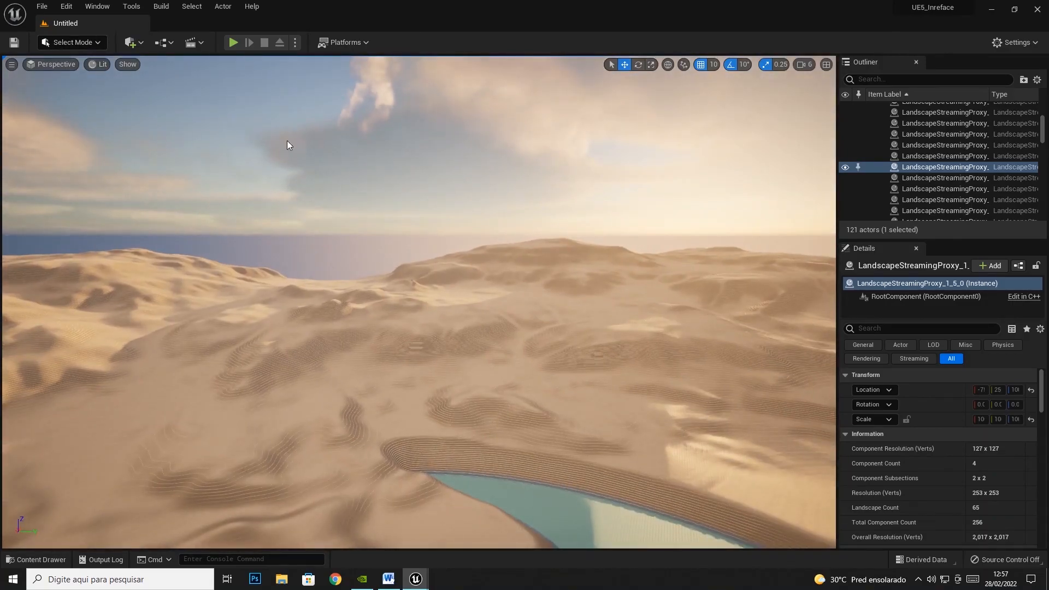
- Examine the list of editing modes and the options for adding content and actors, Blueprints and level sequences
{"action": "left_click", "coordinate": [83, 43]}
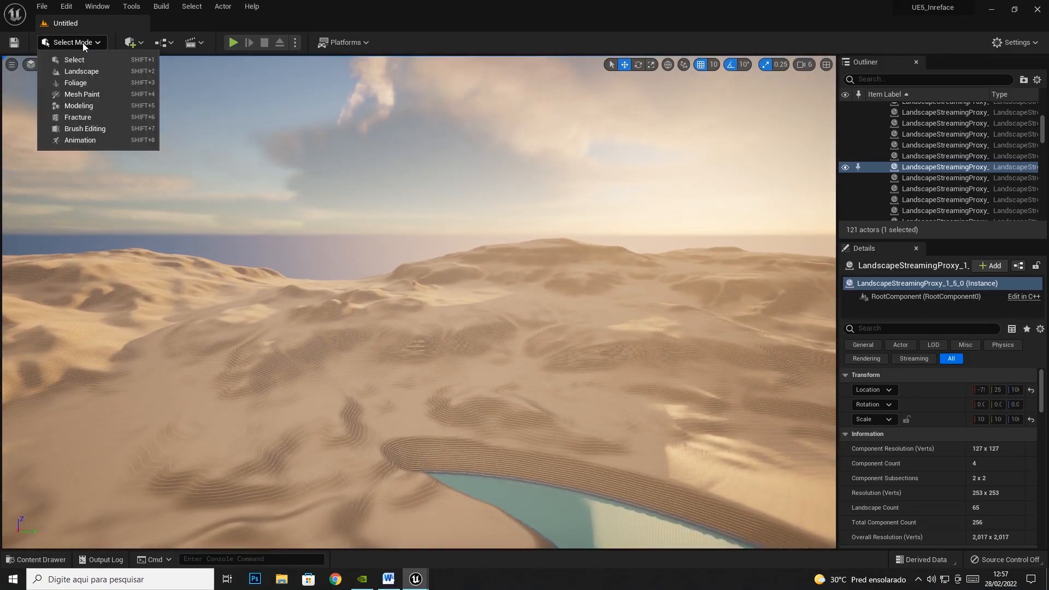
{"action": "left_click", "coordinate": [83, 44]}
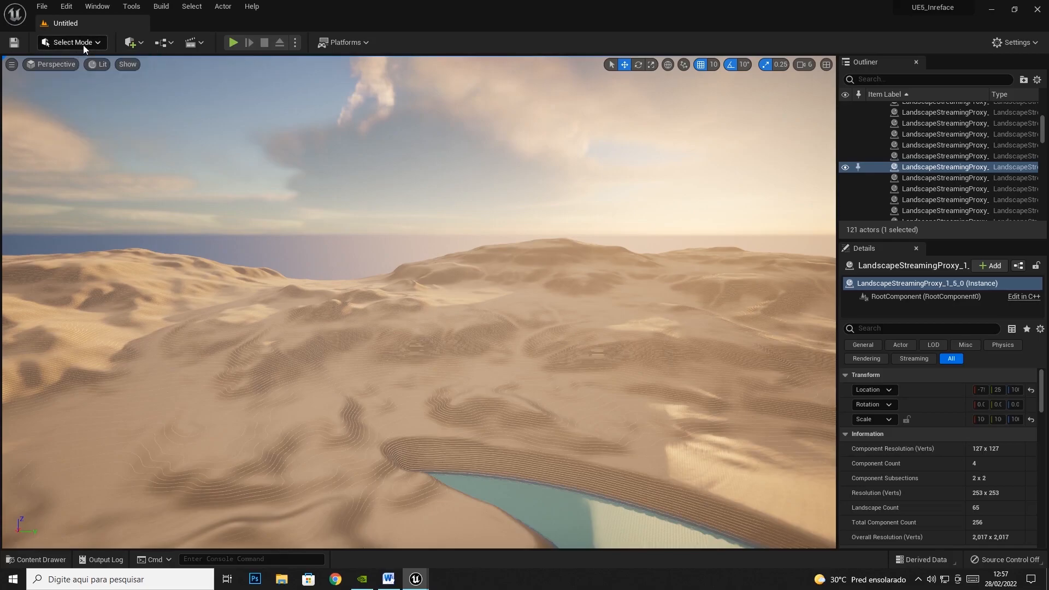
{"action": "left_click", "coordinate": [134, 48]}
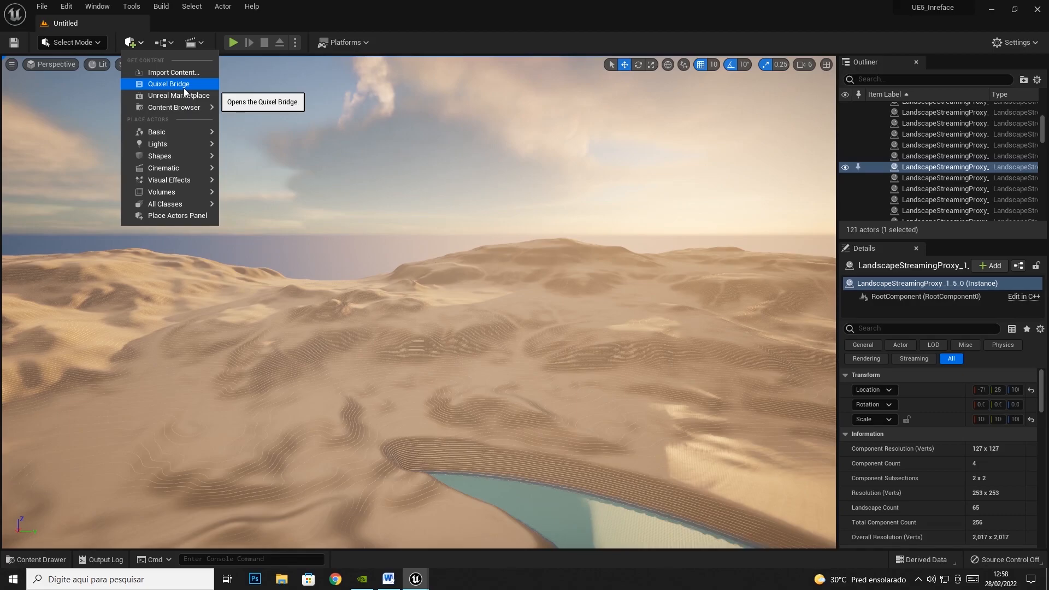
{"action": "mouse_move", "coordinate": [178, 108]}
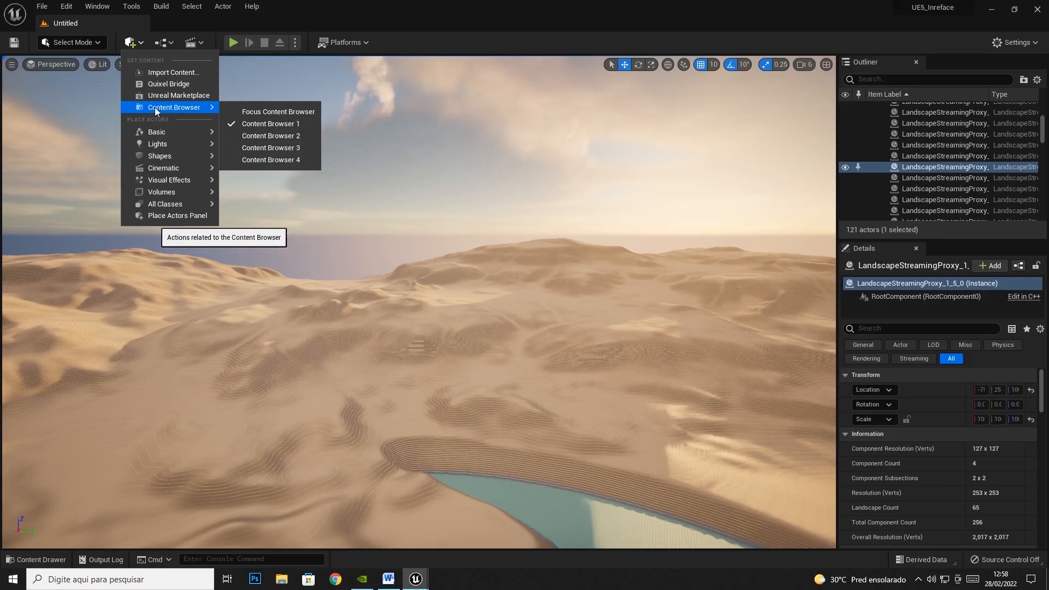
{"action": "left_click", "coordinate": [130, 42]}
{"action": "left_click", "coordinate": [130, 42]}
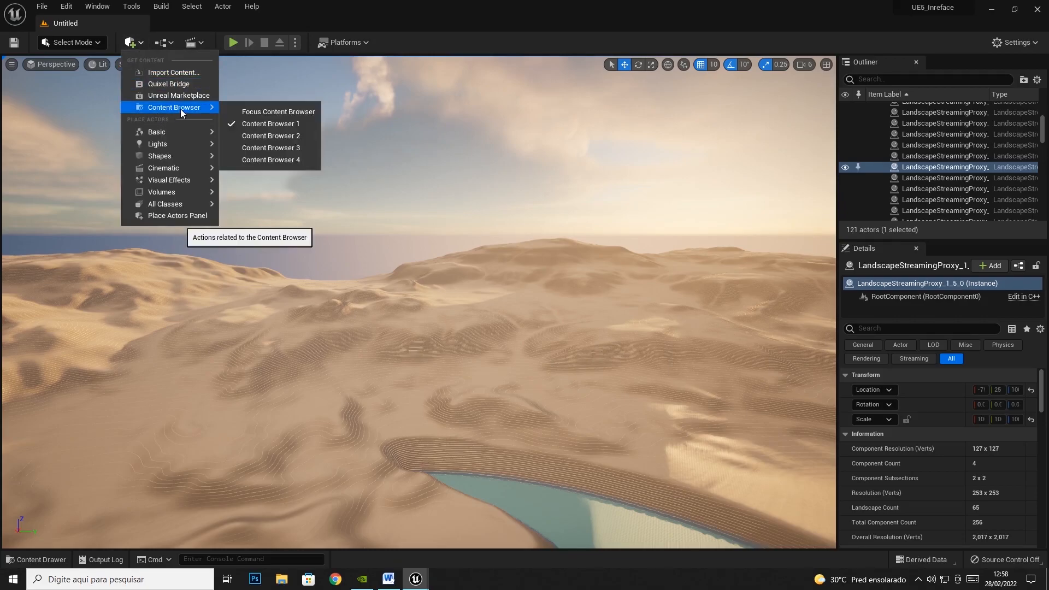
{"action": "left_click", "coordinate": [130, 42]}
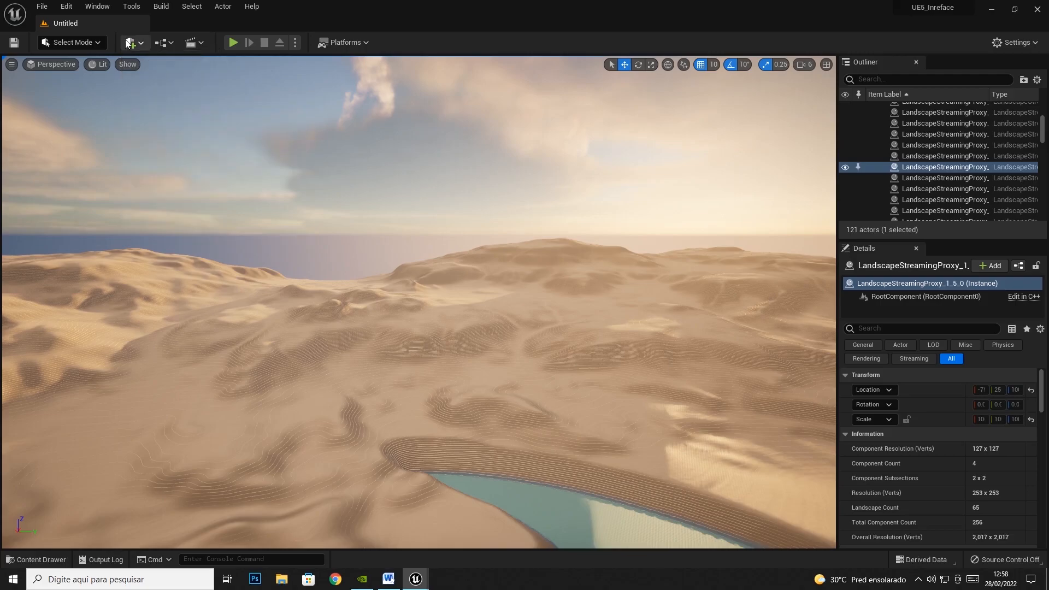
{"action": "left_click", "coordinate": [130, 42]}
{"action": "mouse_move", "coordinate": [179, 136]}
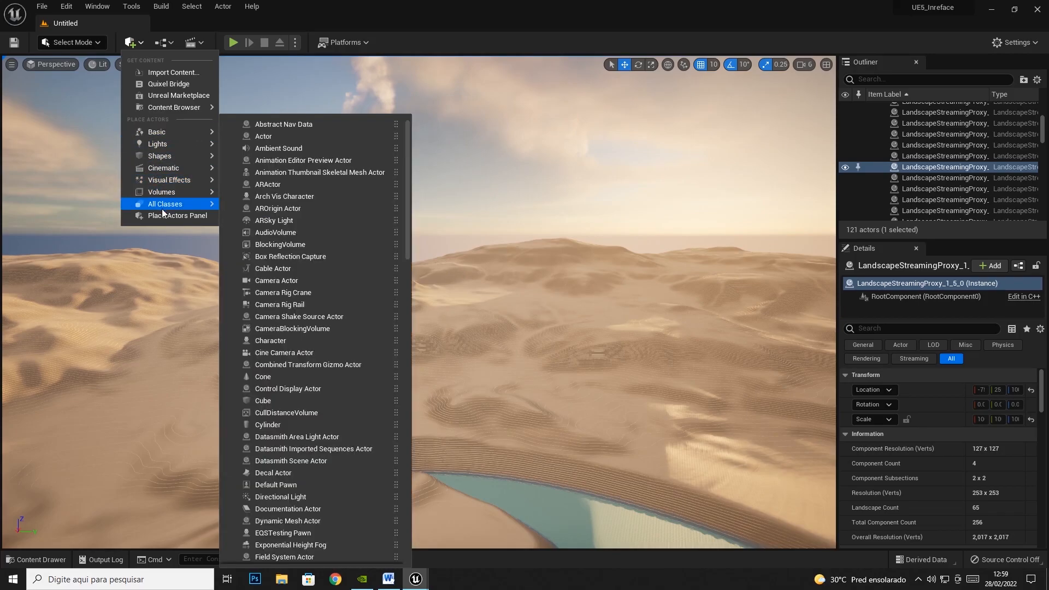
{"action": "left_click", "coordinate": [162, 43]}
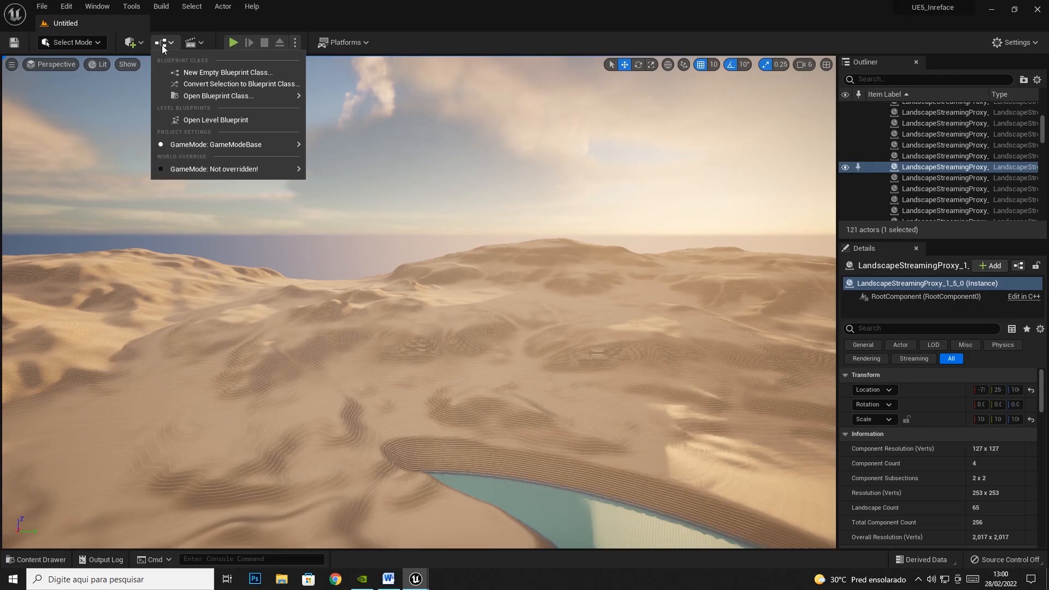
{"action": "left_click", "coordinate": [197, 42]}
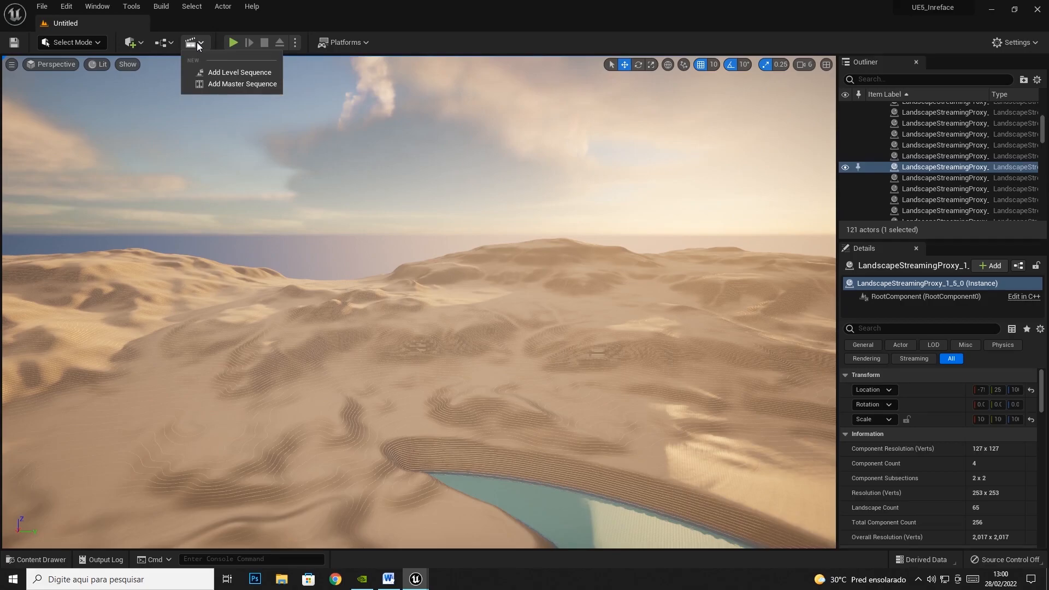
- Test-play the level in the viewport twice, stopping the simulation each time, and look over the Platforms options
{"action": "left_click", "coordinate": [233, 46]}
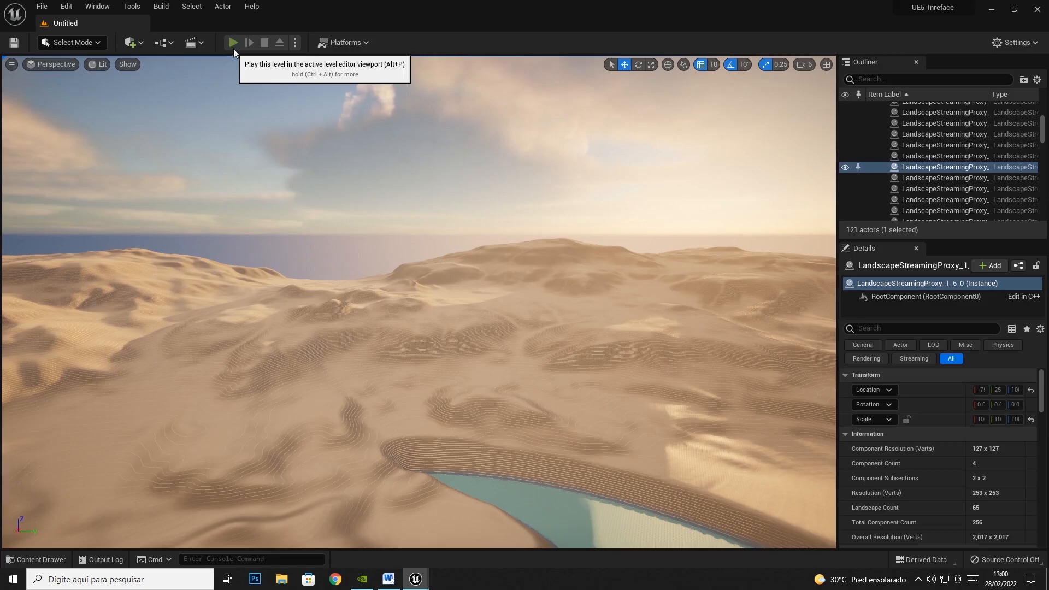
{"action": "left_click", "coordinate": [233, 42]}
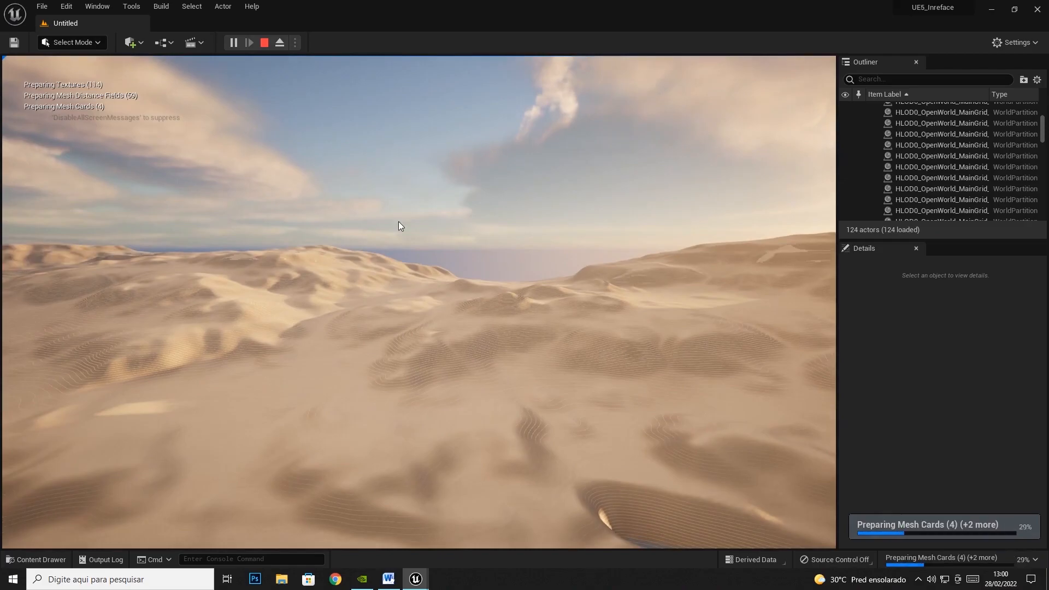
{"action": "left_click", "coordinate": [265, 42]}
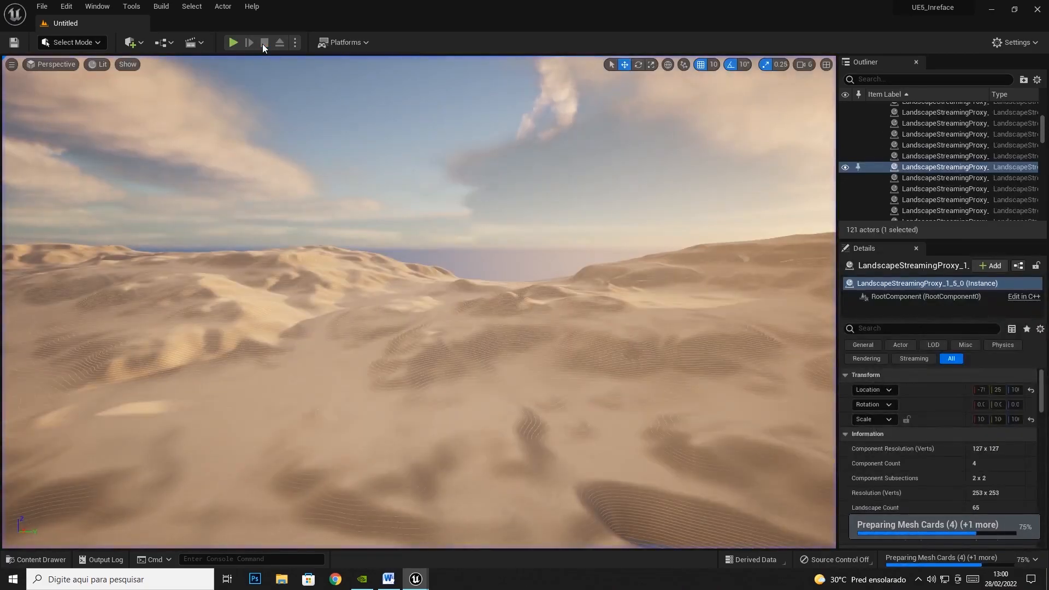
{"action": "left_click", "coordinate": [231, 49]}
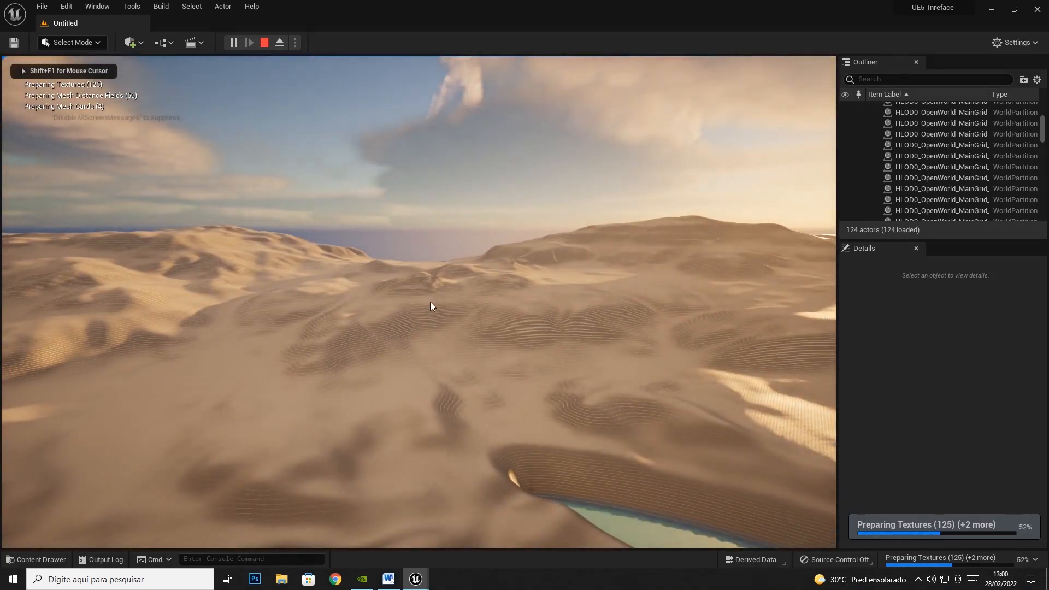
{"action": "left_click", "coordinate": [264, 43]}
{"action": "right_click", "coordinate": [266, 47]}
{"action": "left_click", "coordinate": [558, 103]}
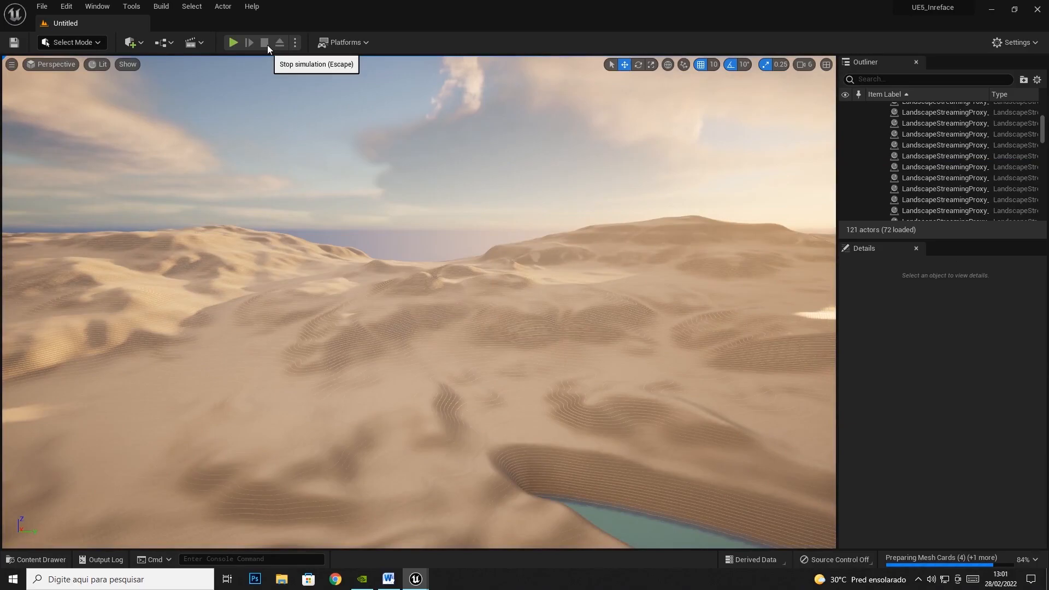
{"action": "left_click", "coordinate": [359, 42]}
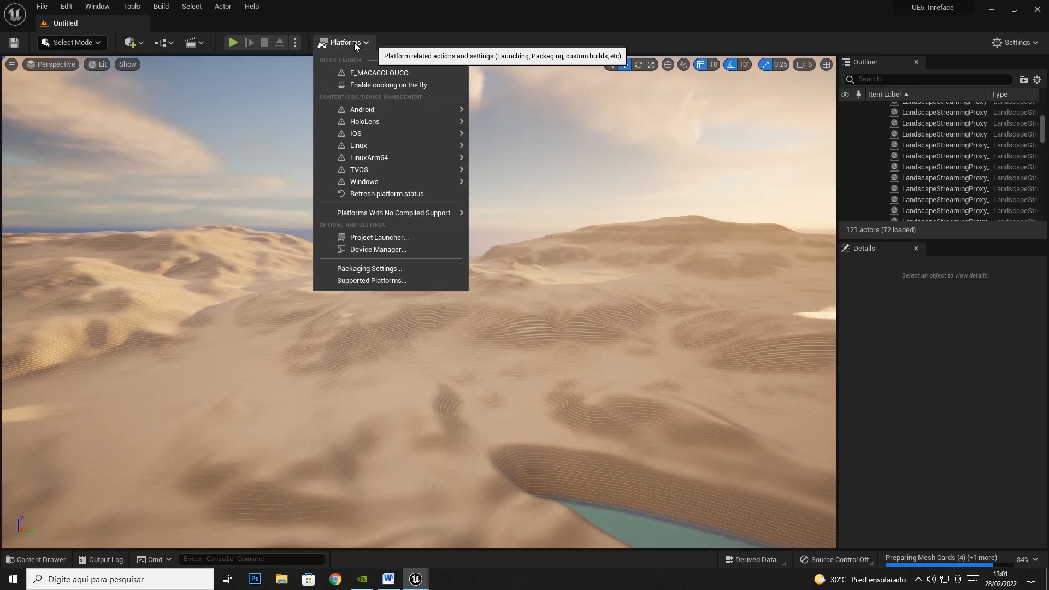
{"action": "left_click", "coordinate": [410, 37]}
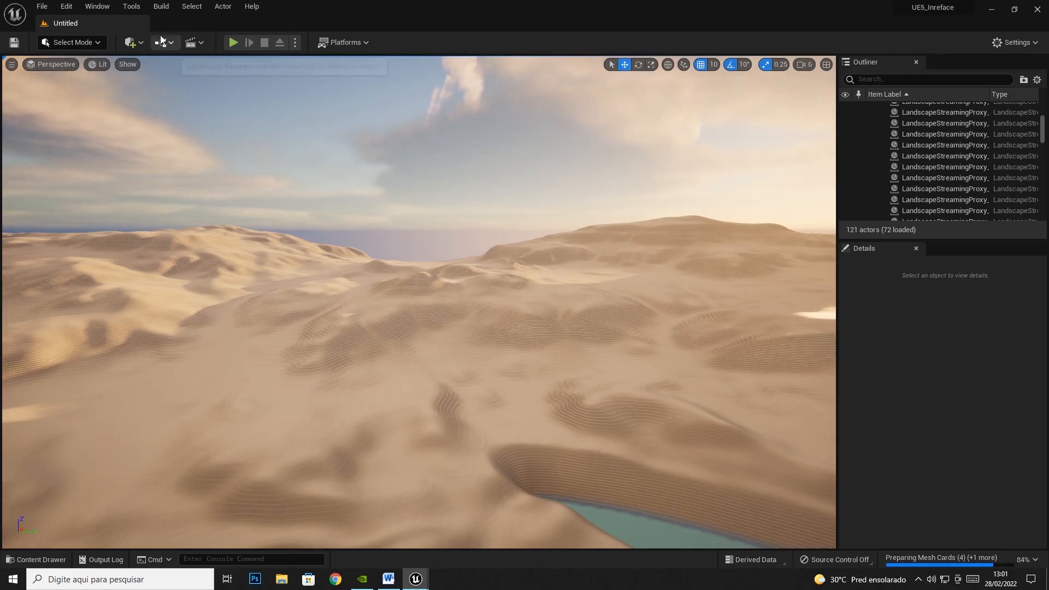
- Place a Cube shape in the middle of the view above the dunes and delete it again
{"action": "left_click", "coordinate": [136, 43]}
{"action": "left_click", "coordinate": [139, 45]}
{"action": "left_click", "coordinate": [139, 45]}
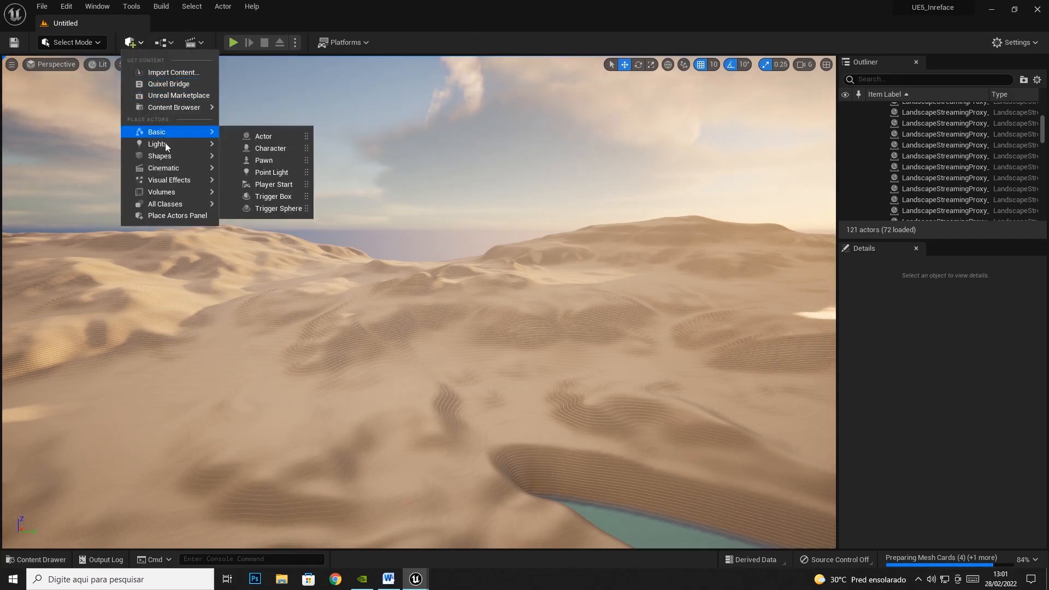
{"action": "mouse_move", "coordinate": [166, 160]}
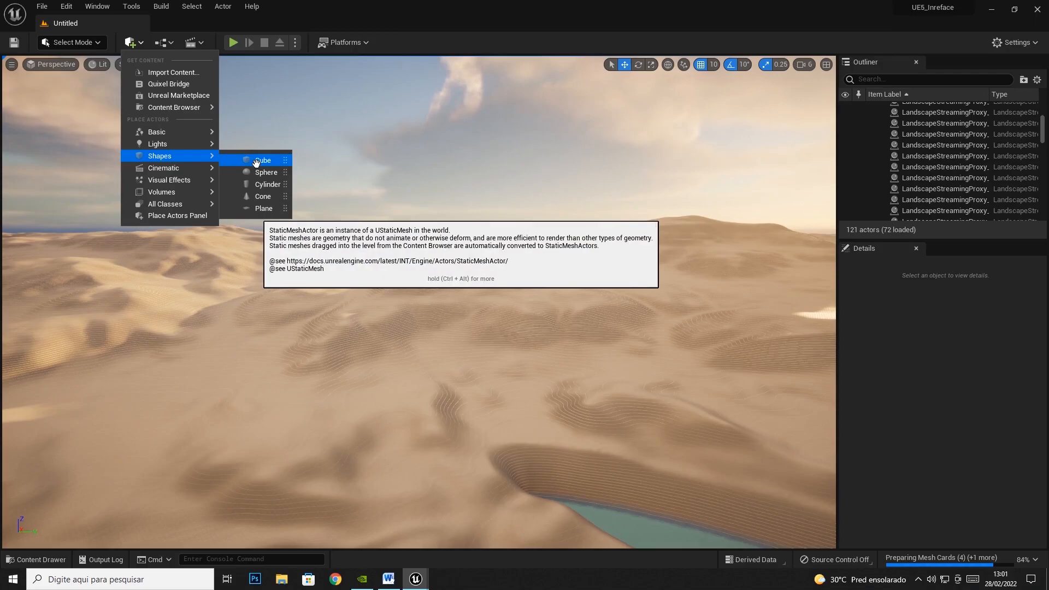
{"action": "left_click_drag", "start_coordinate": [256, 162], "coordinate": [443, 262]}
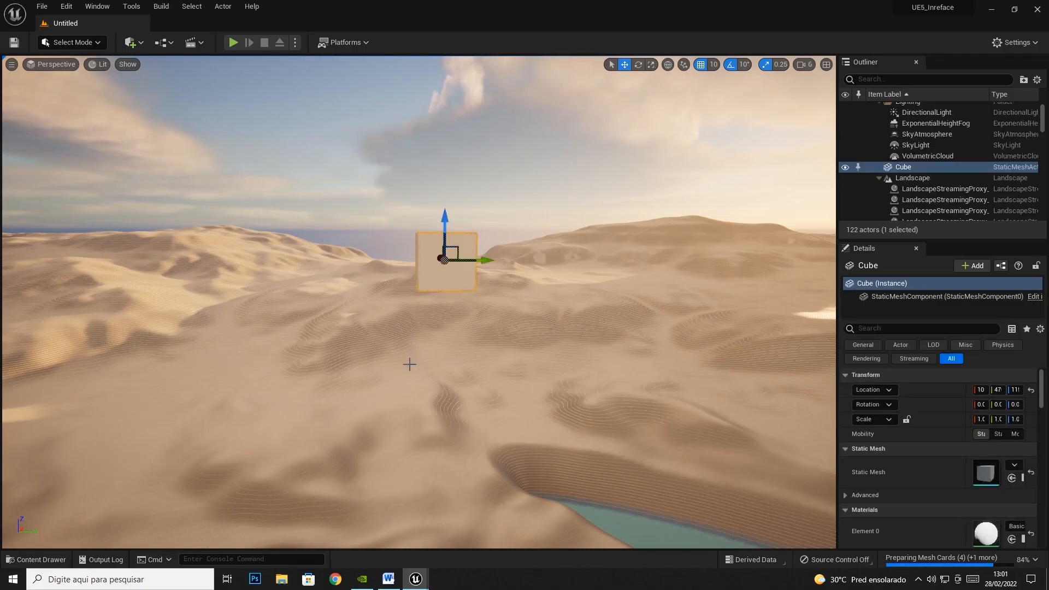
{"action": "key", "text": "Delete"}
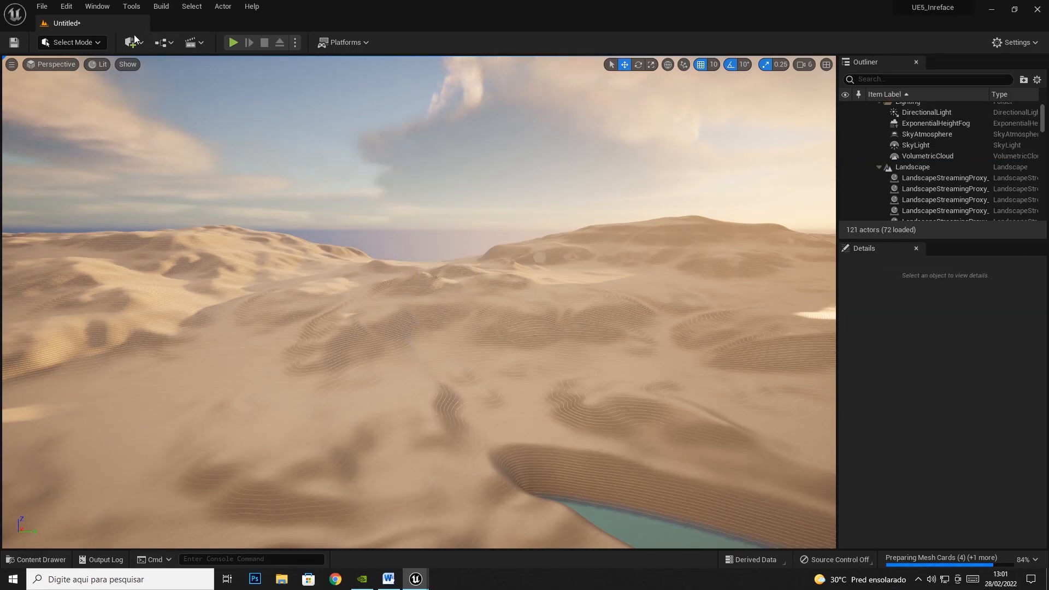
- Place a Cube shape in the current view over the sand hills and delete it again
{"action": "left_click", "coordinate": [131, 43]}
{"action": "mouse_move", "coordinate": [171, 158]}
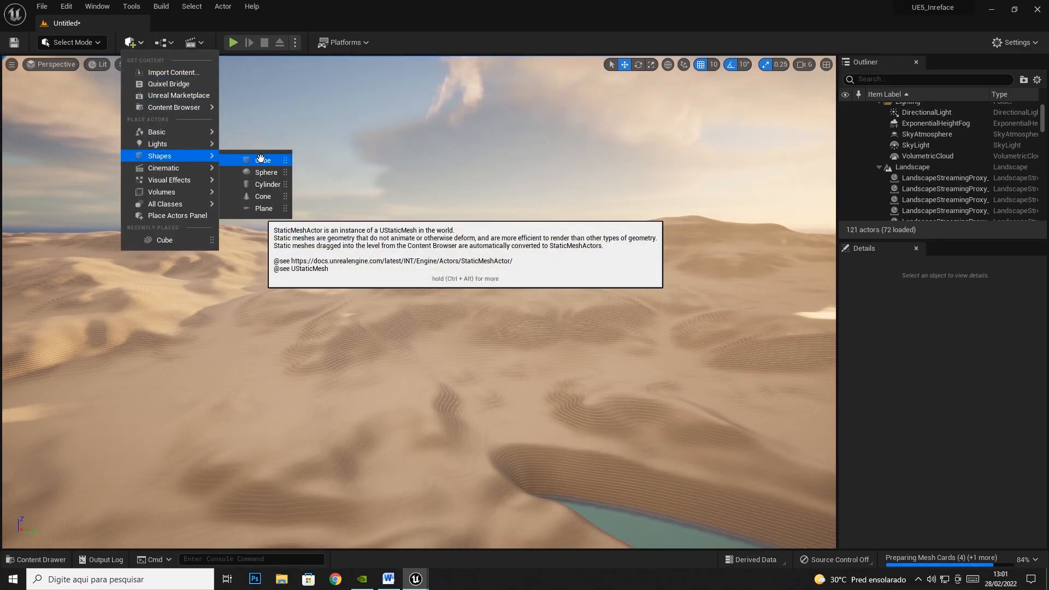
{"action": "left_click_drag", "start_coordinate": [261, 158], "coordinate": [251, 269]}
{"action": "left_click", "coordinate": [131, 42]}
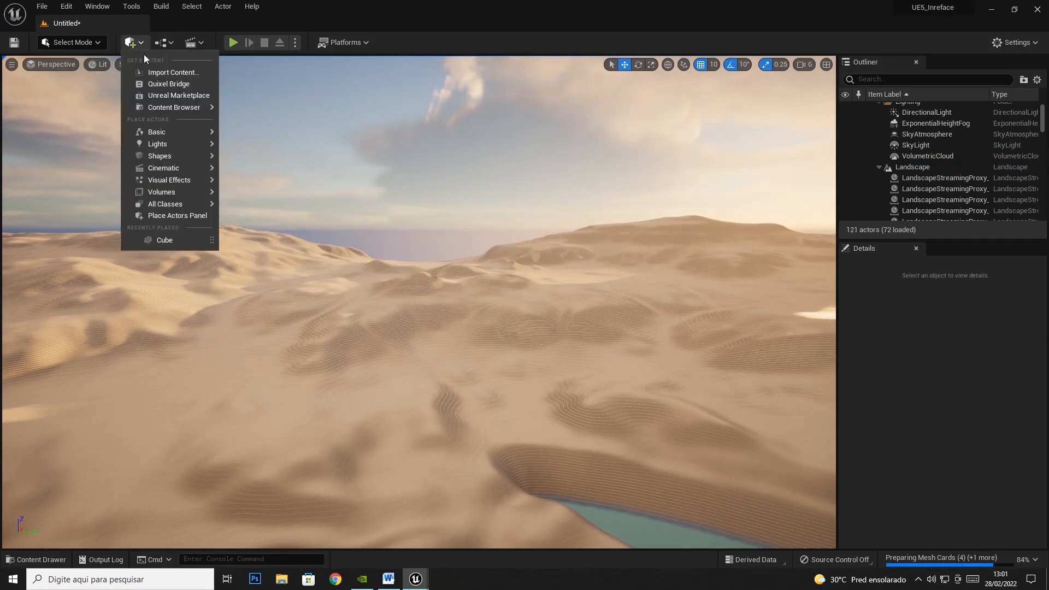
{"action": "mouse_move", "coordinate": [170, 157]}
{"action": "left_click", "coordinate": [266, 160]}
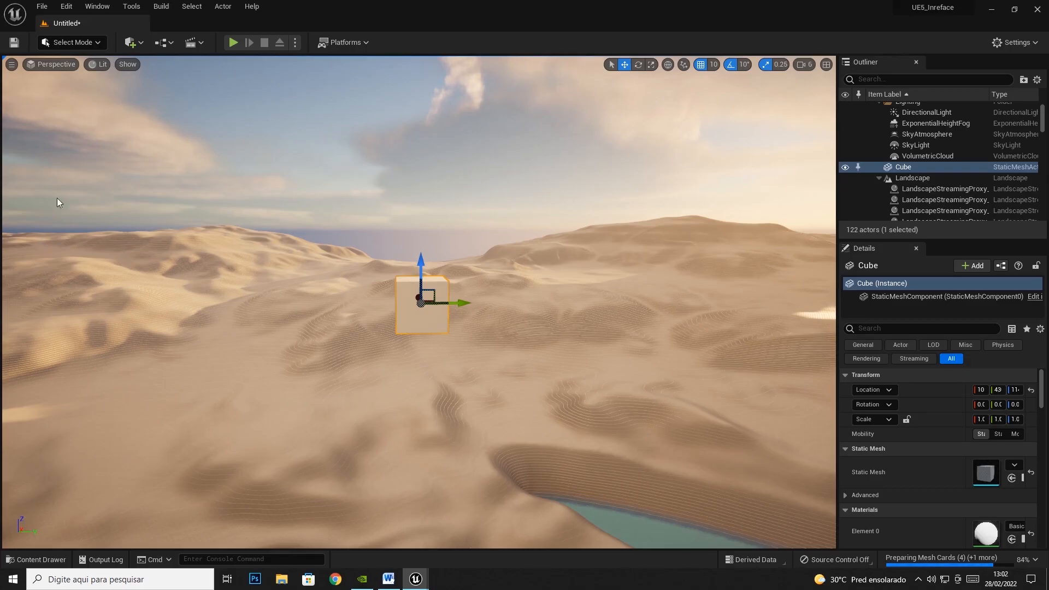
{"action": "key", "text": "Delete"}
- Place a Cube shape in the middle of a view turned towards the lake and delete it
{"action": "right_click_drag", "start_coordinate": [426, 295], "coordinate": [374, 243]}
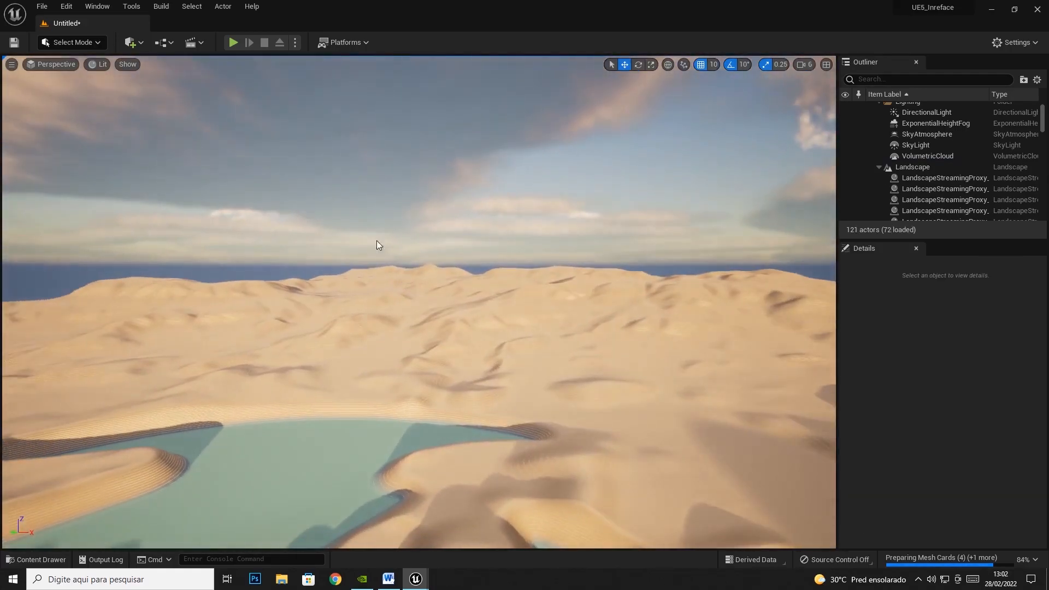
{"action": "left_click", "coordinate": [135, 43]}
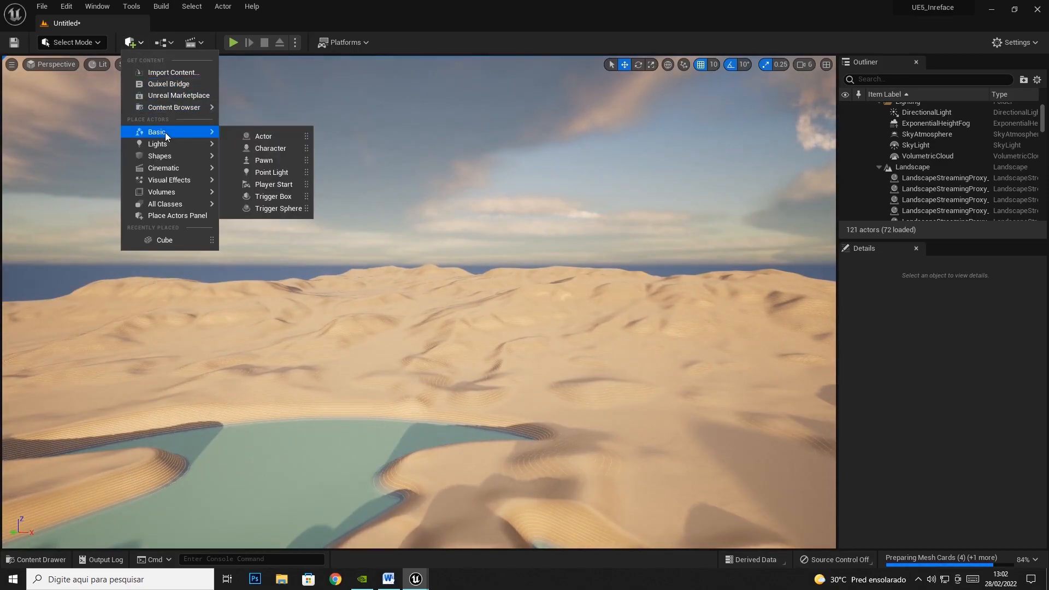
{"action": "mouse_move", "coordinate": [162, 156]}
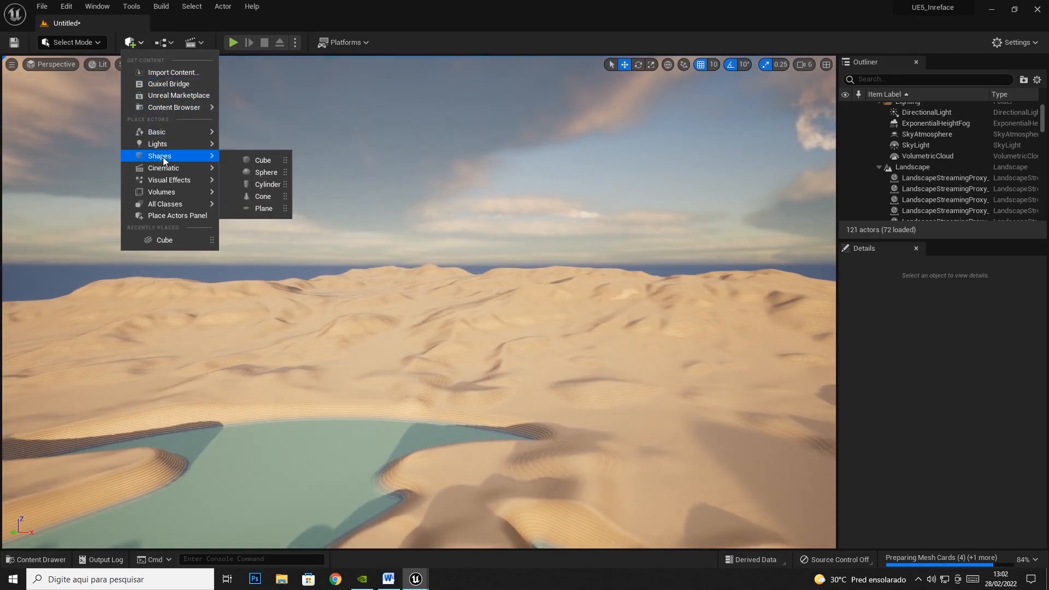
{"action": "left_click", "coordinate": [263, 160]}
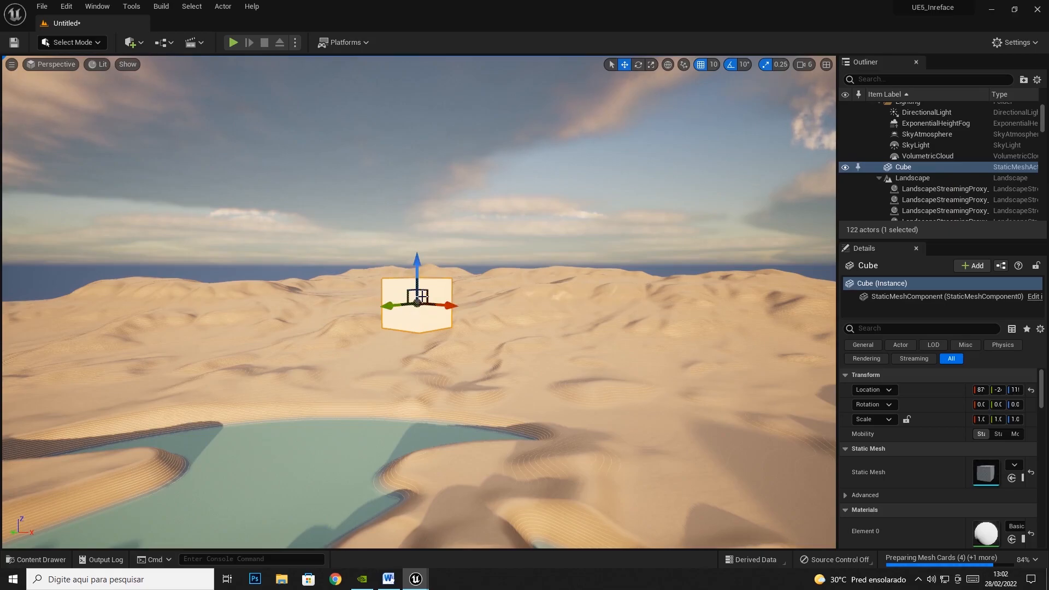
{"action": "key", "text": "Delete"}
- Place a Sphere shape in a view looking down on the lake and delete it
{"action": "right_click_drag", "start_coordinate": [418, 293], "coordinate": [315, 367]}
{"action": "key", "text": "w"}
{"action": "left_click", "coordinate": [133, 42]}
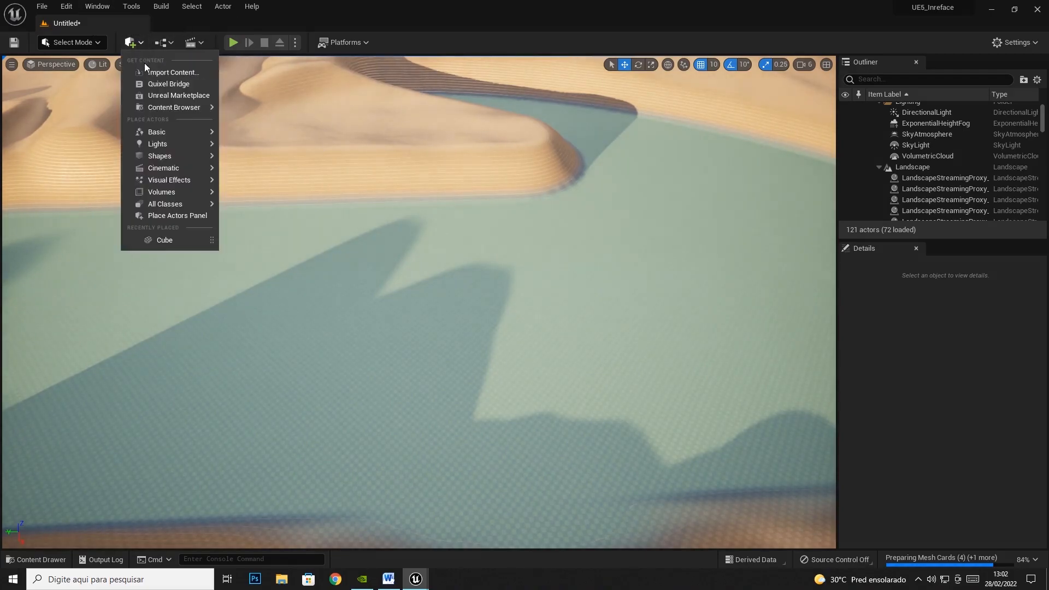
{"action": "mouse_move", "coordinate": [164, 155]}
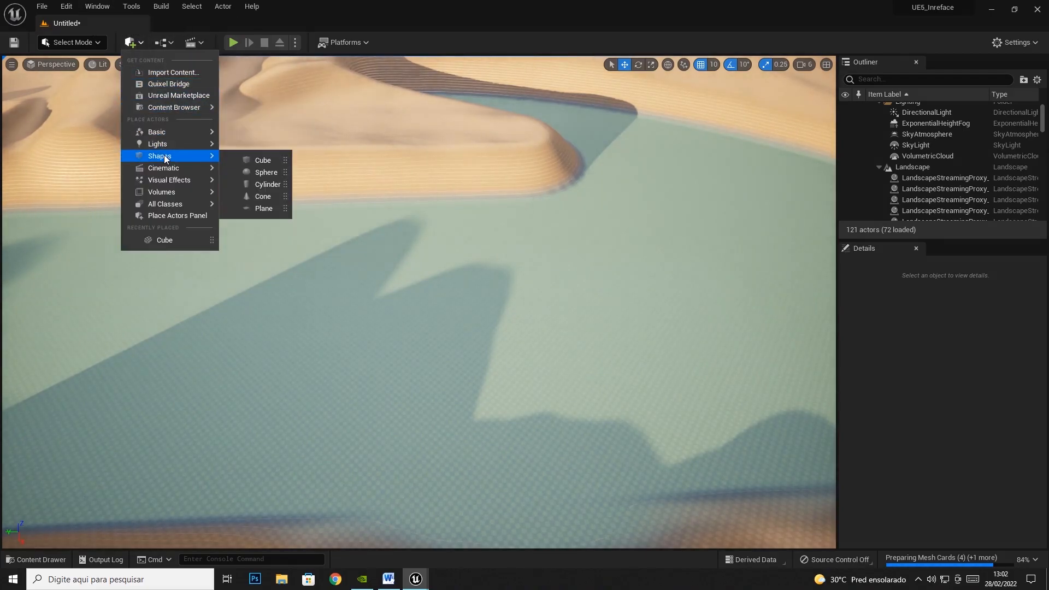
{"action": "left_click", "coordinate": [264, 174]}
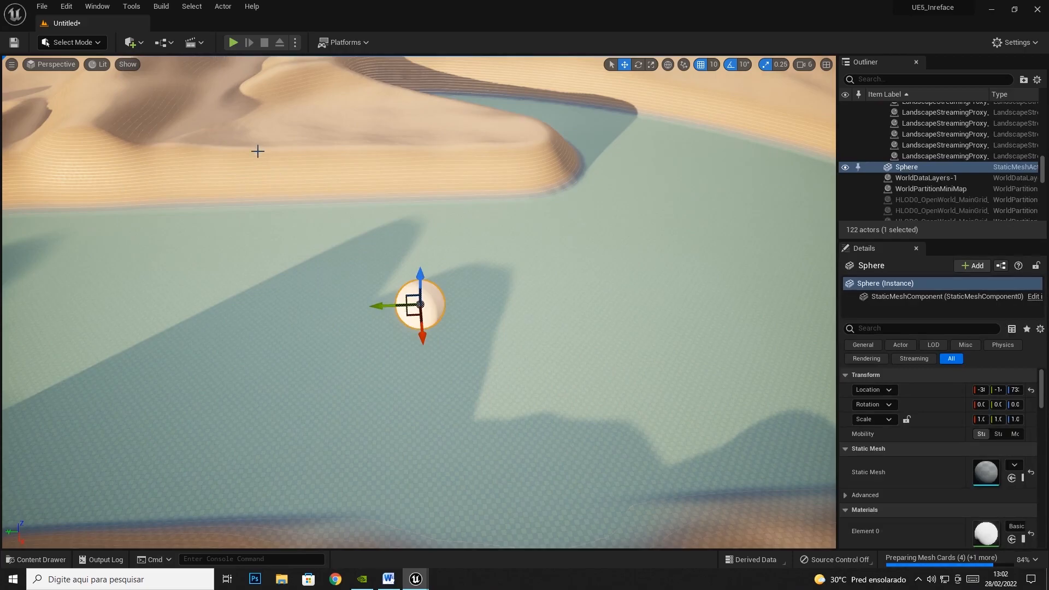
{"action": "key", "text": "Delete"}
- Place a Sphere shape on the sand ridge between the two arms of water and focus the view on it
{"action": "right_click_drag", "start_coordinate": [277, 165], "coordinate": [525, 131]}
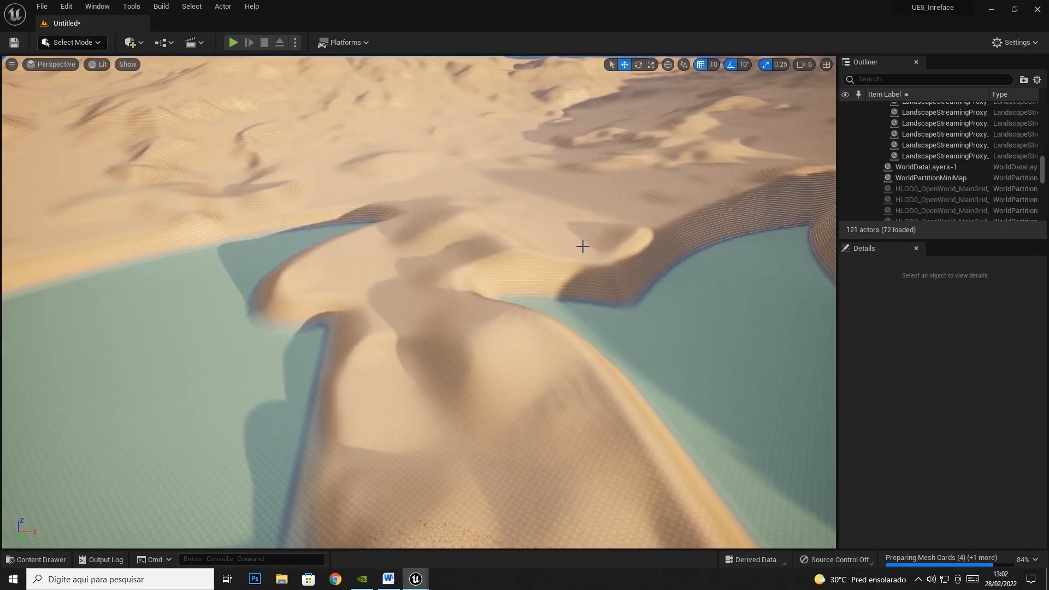
{"action": "left_click", "coordinate": [130, 43]}
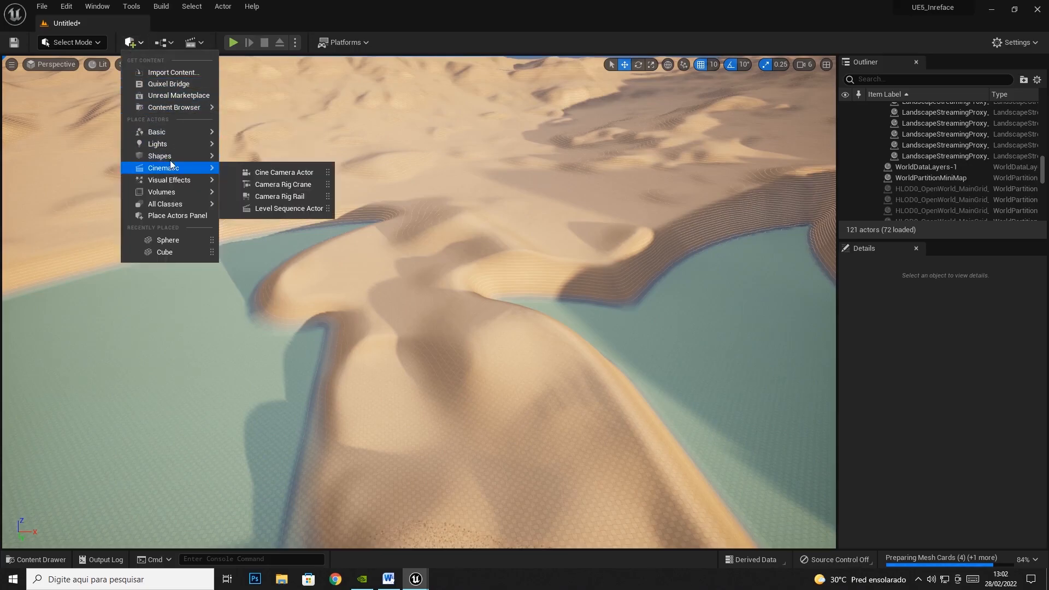
{"action": "mouse_move", "coordinate": [170, 157]}
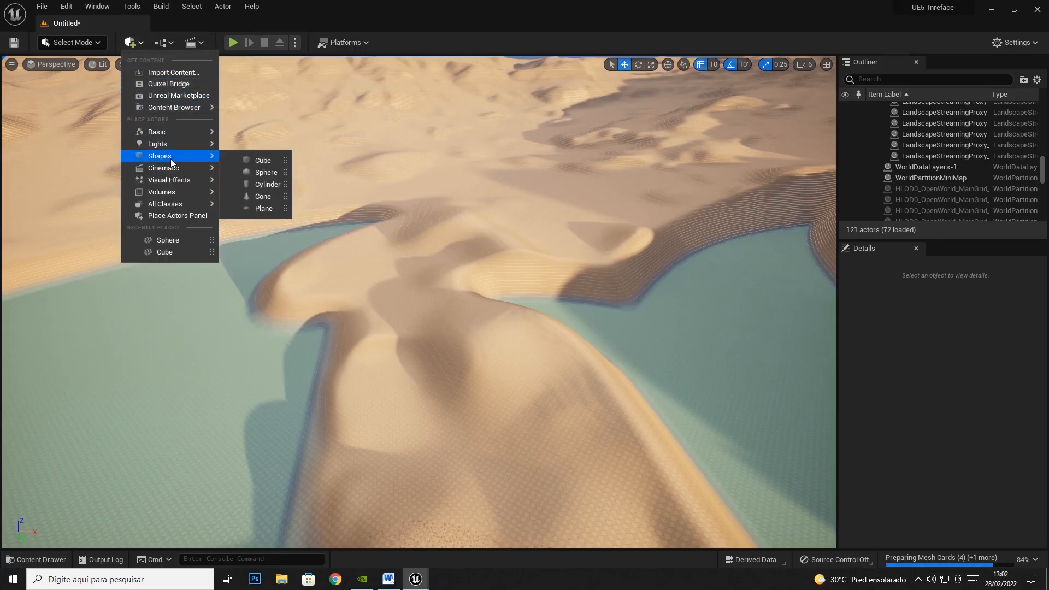
{"action": "left_click", "coordinate": [266, 173]}
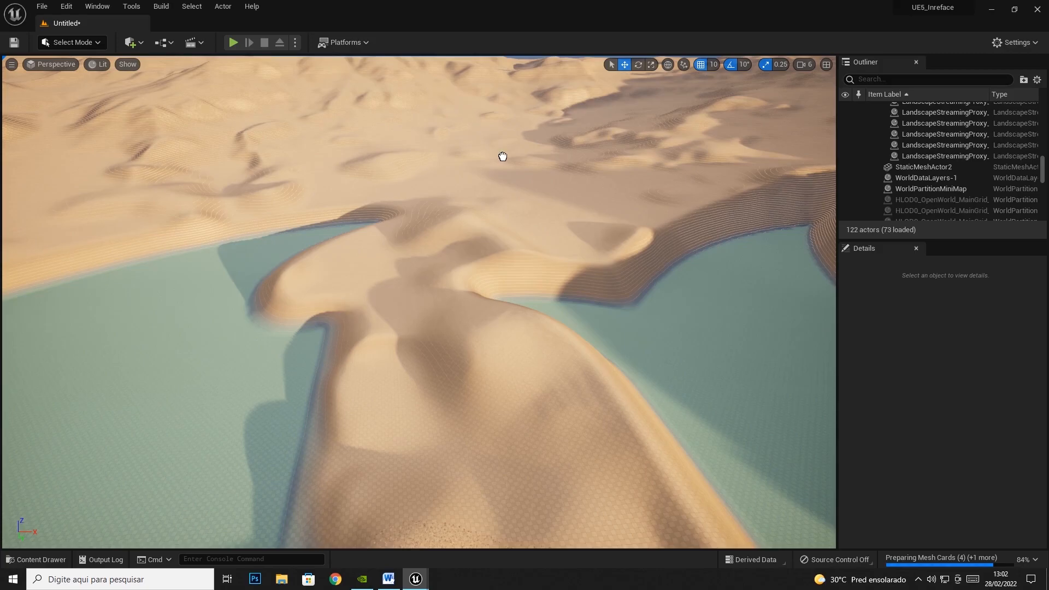
{"action": "left_click_drag", "start_coordinate": [567, 238], "coordinate": [596, 206]}
{"action": "right_click_drag", "start_coordinate": [535, 229], "coordinate": [574, 240]}
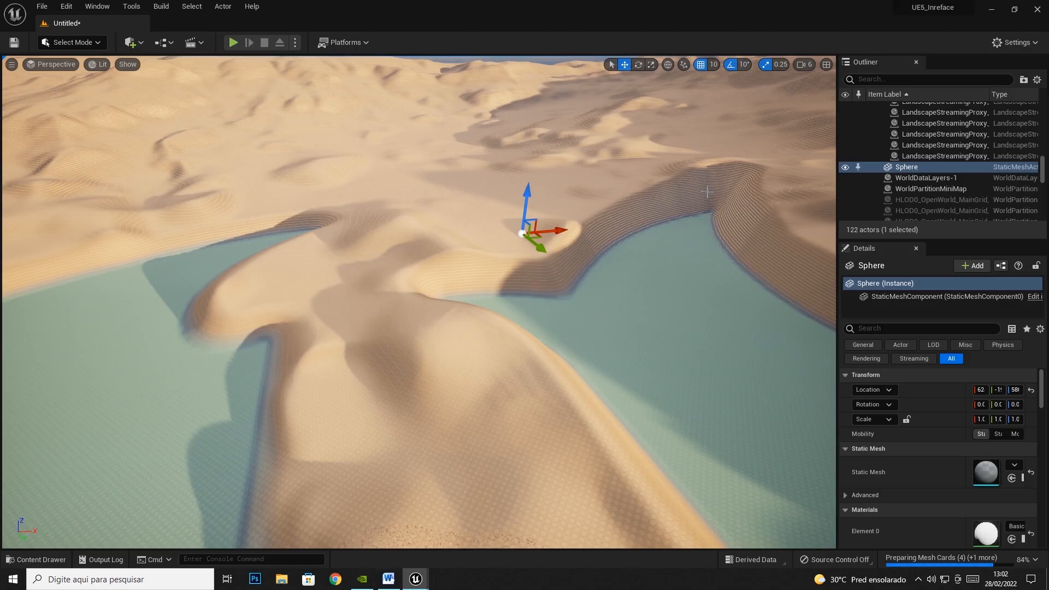
{"action": "key", "text": "f"}
{"action": "key", "text": "f"}
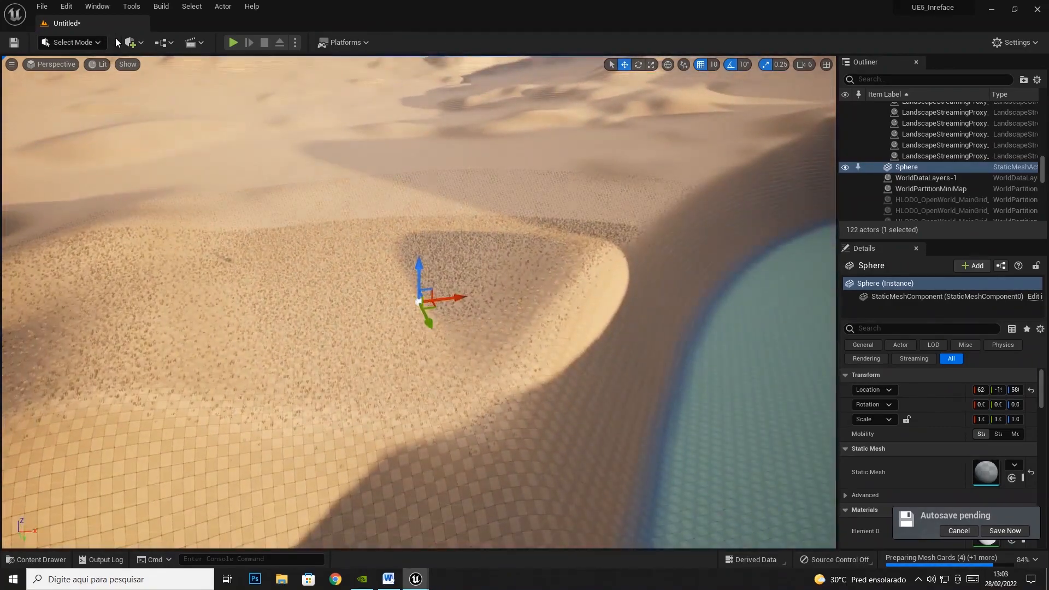
- Place a Cube shape on the grassy sand a short distance from the sphere and focus the view on it
{"action": "left_click", "coordinate": [129, 43]}
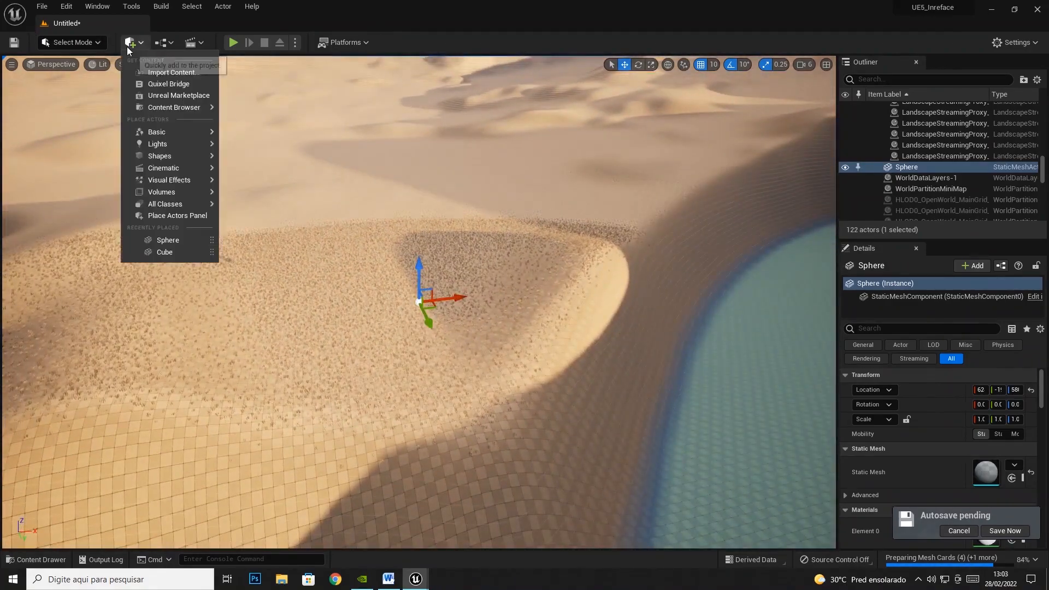
{"action": "mouse_move", "coordinate": [169, 145]}
{"action": "left_click_drag", "start_coordinate": [270, 160], "coordinate": [332, 268]}
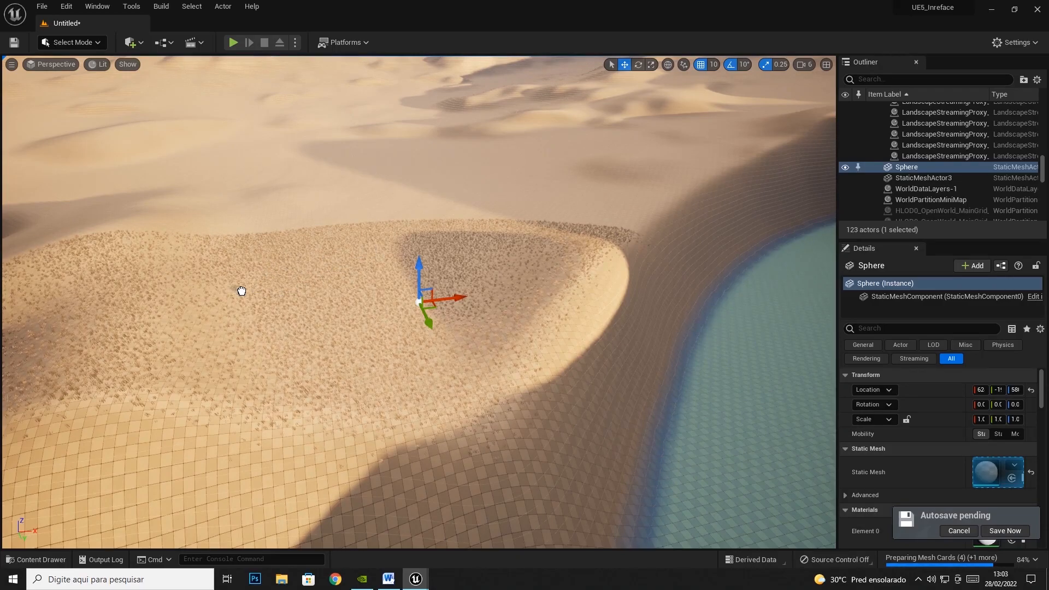
{"action": "left_click_drag", "start_coordinate": [241, 291], "coordinate": [241, 290]}
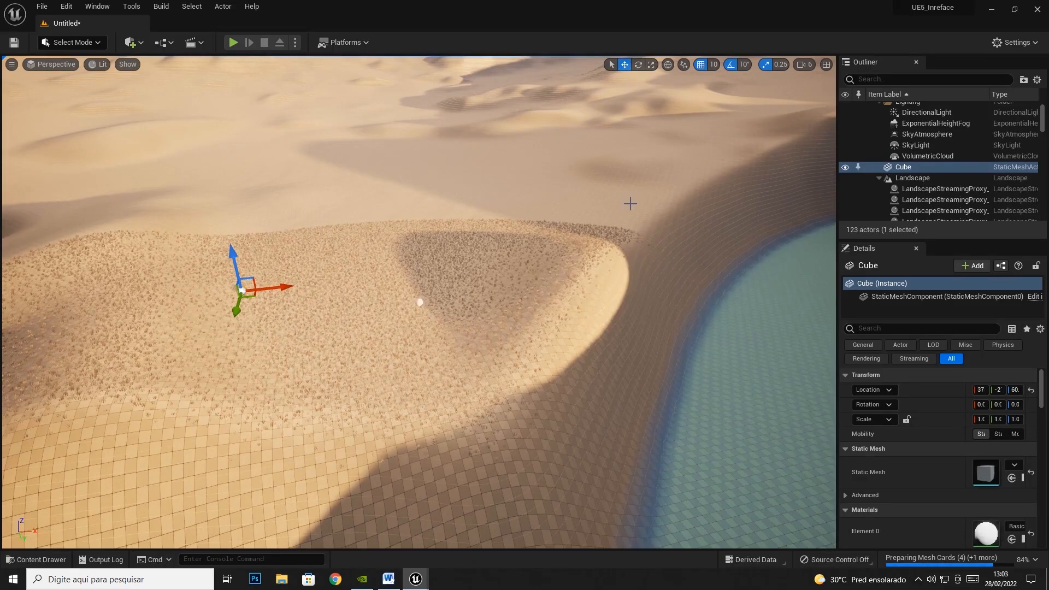
{"action": "key", "text": "f"}
{"action": "scroll", "coordinate": [518, 178], "scroll_direction": "down", "scroll_amount": 10}
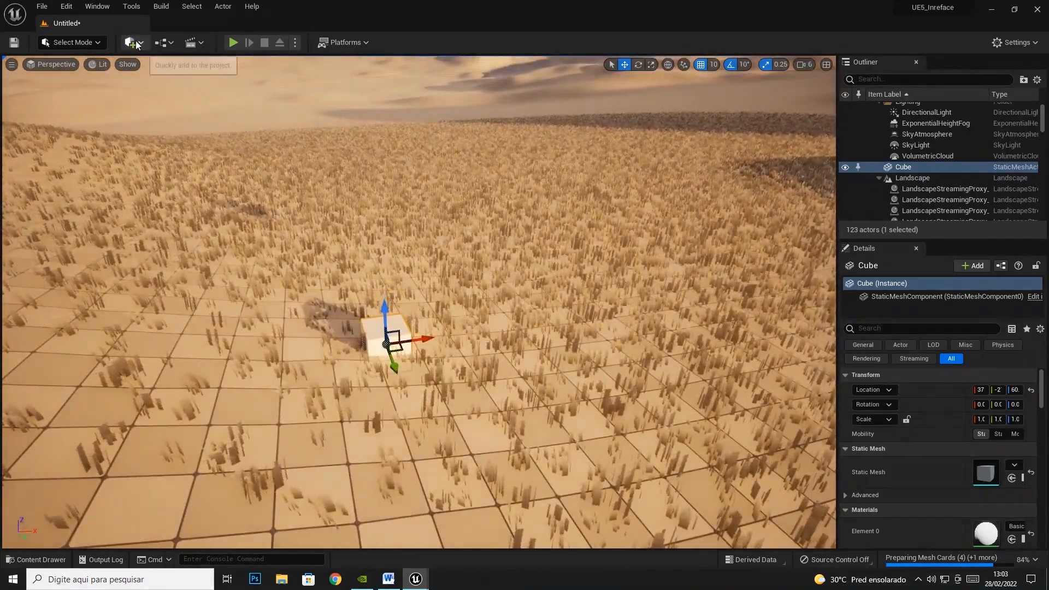
- Place a Cylinder shape on the grassy sand behind the cube and focus the view on it
{"action": "left_click", "coordinate": [131, 42]}
{"action": "mouse_move", "coordinate": [164, 146]}
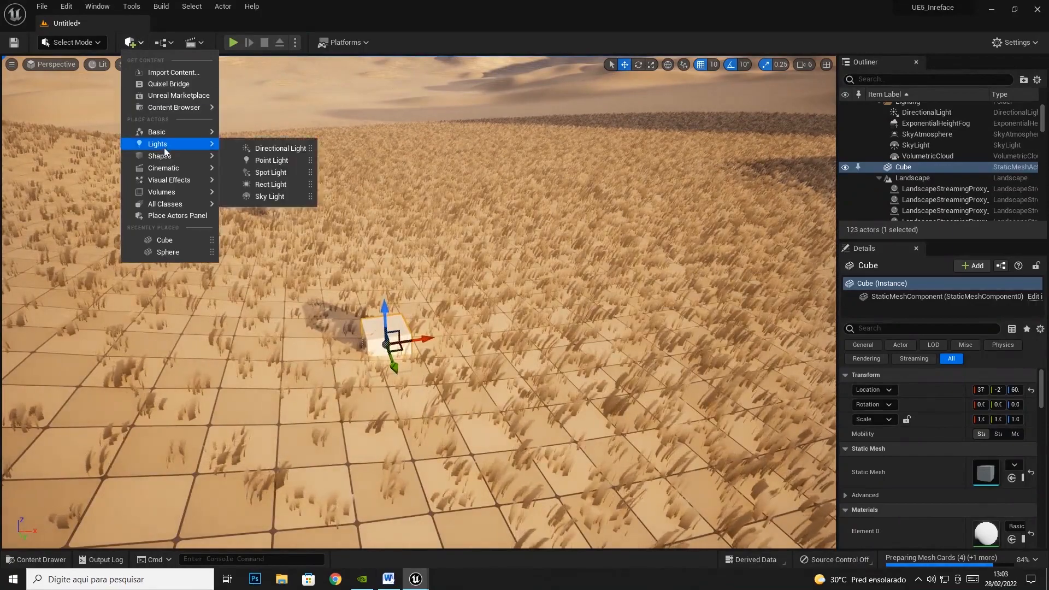
{"action": "left_click_drag", "start_coordinate": [270, 184], "coordinate": [208, 251]}
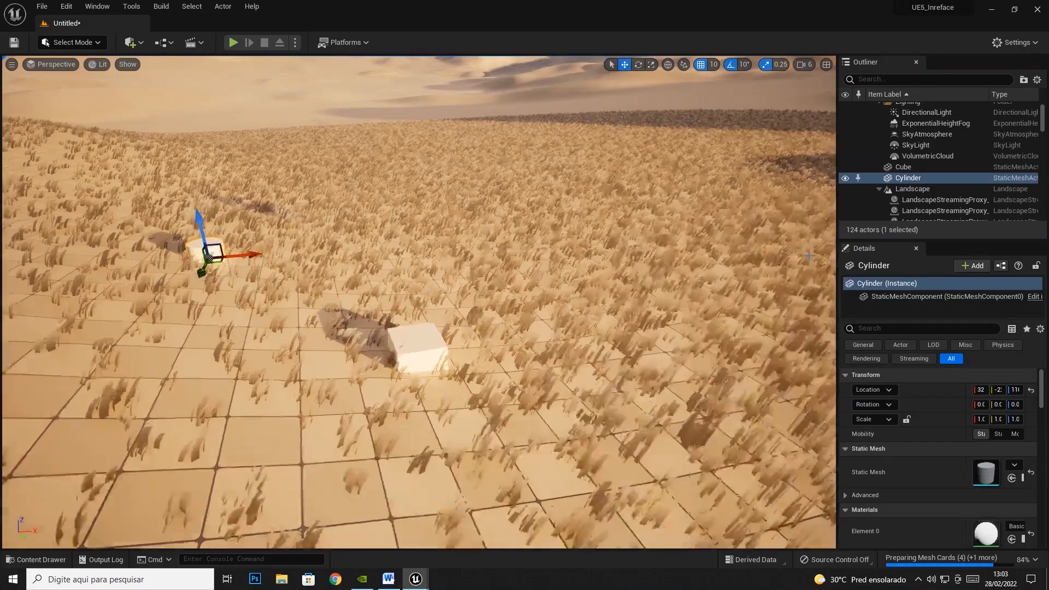
{"action": "key", "text": "f"}
{"action": "right_click_drag", "start_coordinate": [808, 255], "coordinate": [776, 230]}
- Select the cube, the sphere and the cylinder one after another and focus the viewport on each of them
{"action": "left_click", "coordinate": [424, 199]}
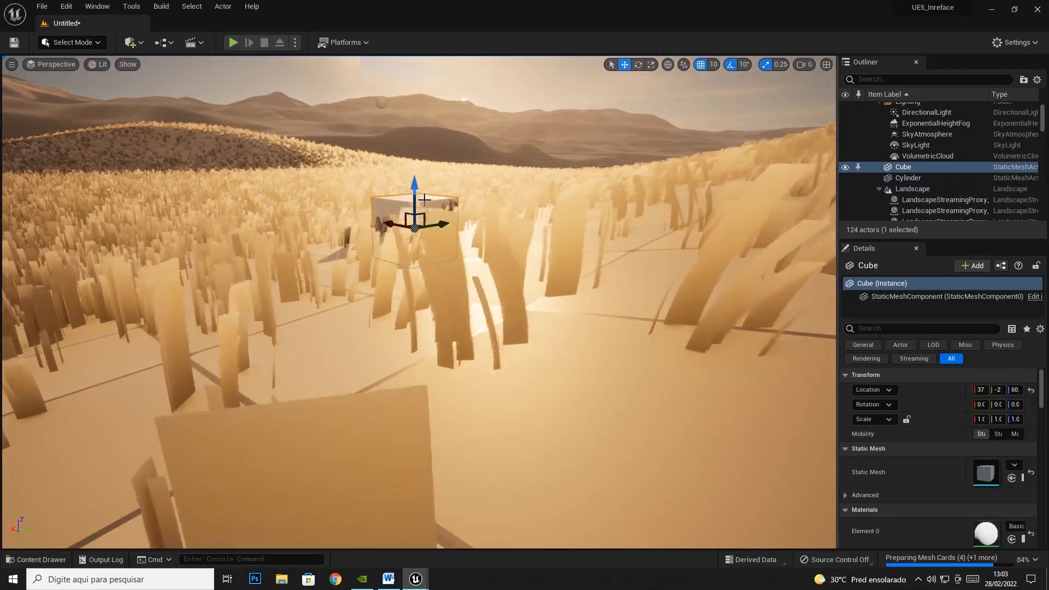
{"action": "key", "text": "f"}
{"action": "right_click_drag", "start_coordinate": [374, 217], "coordinate": [374, 218]}
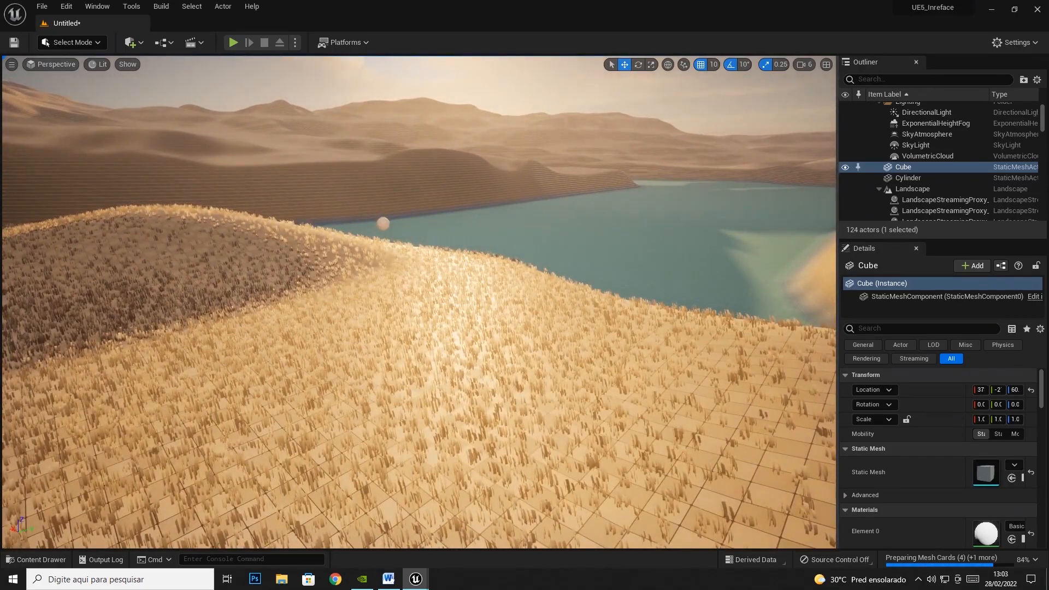
{"action": "left_click", "coordinate": [383, 223]}
{"action": "key", "text": "f"}
{"action": "right_click_drag", "start_coordinate": [431, 182], "coordinate": [429, 183]}
{"action": "left_click", "coordinate": [395, 176]}
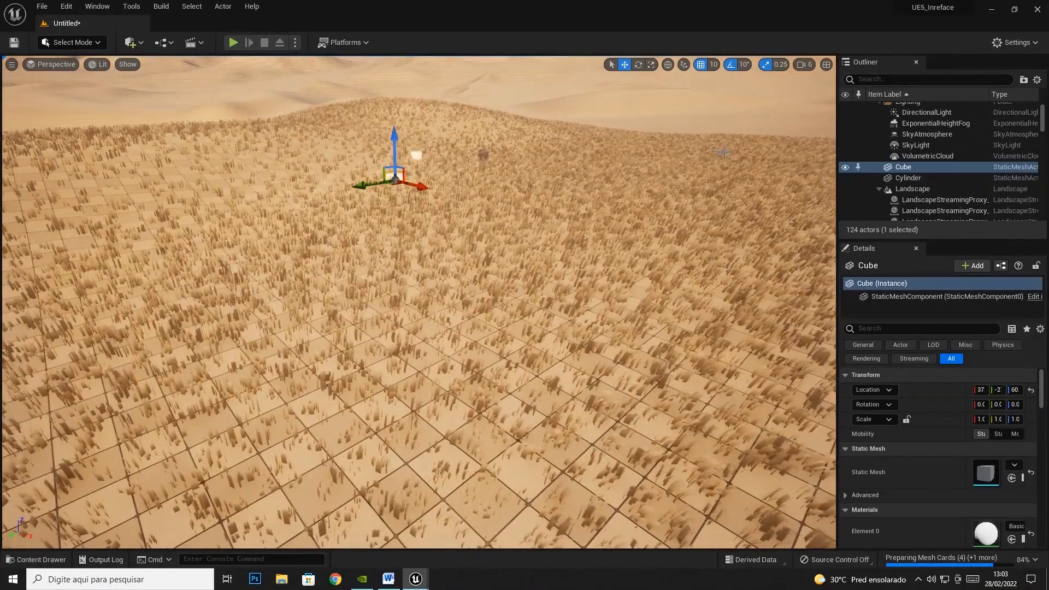
{"action": "key", "text": "f"}
{"action": "left_click", "coordinate": [543, 102]}
{"action": "key", "text": "f"}
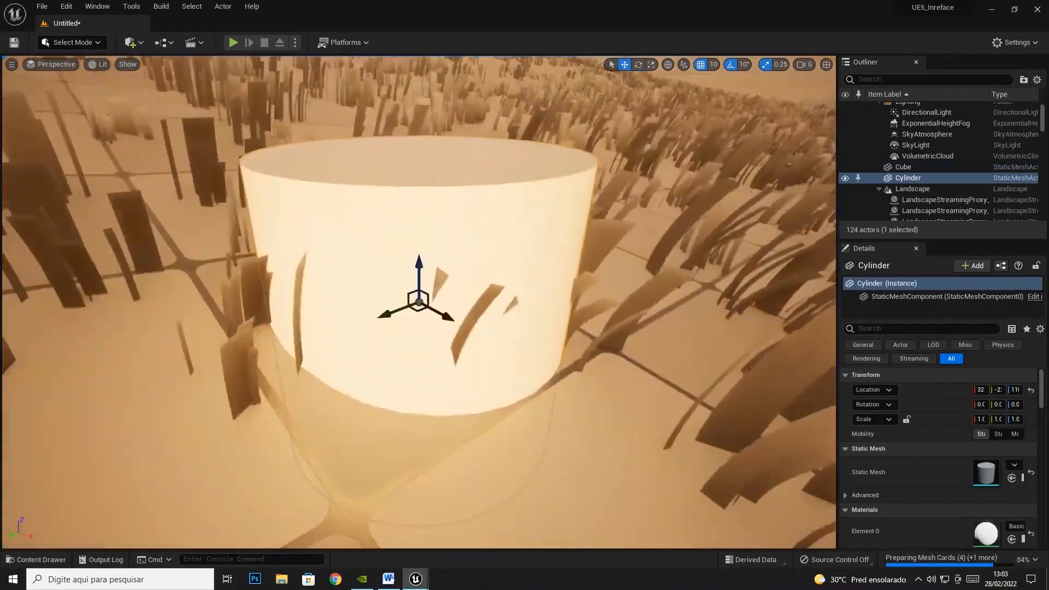
{"action": "scroll", "coordinate": [543, 102], "scroll_direction": "down", "scroll_amount": 10}
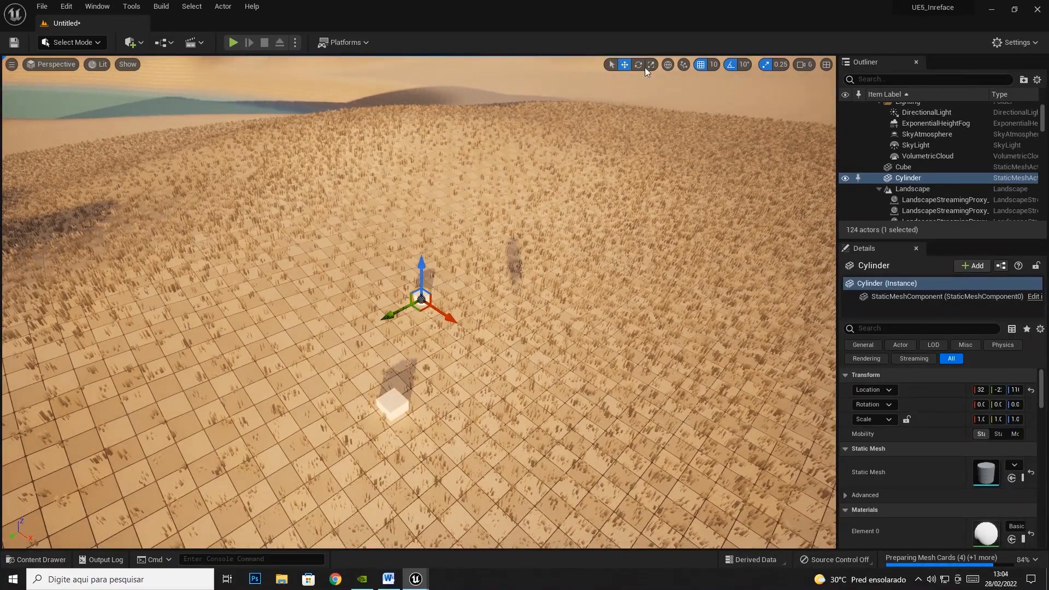
- Switch to the plain selection tool and select the cube and the cylinder in turn, ending with the cylinder selected
{"action": "left_click", "coordinate": [613, 66]}
{"action": "left_click", "coordinate": [393, 401]}
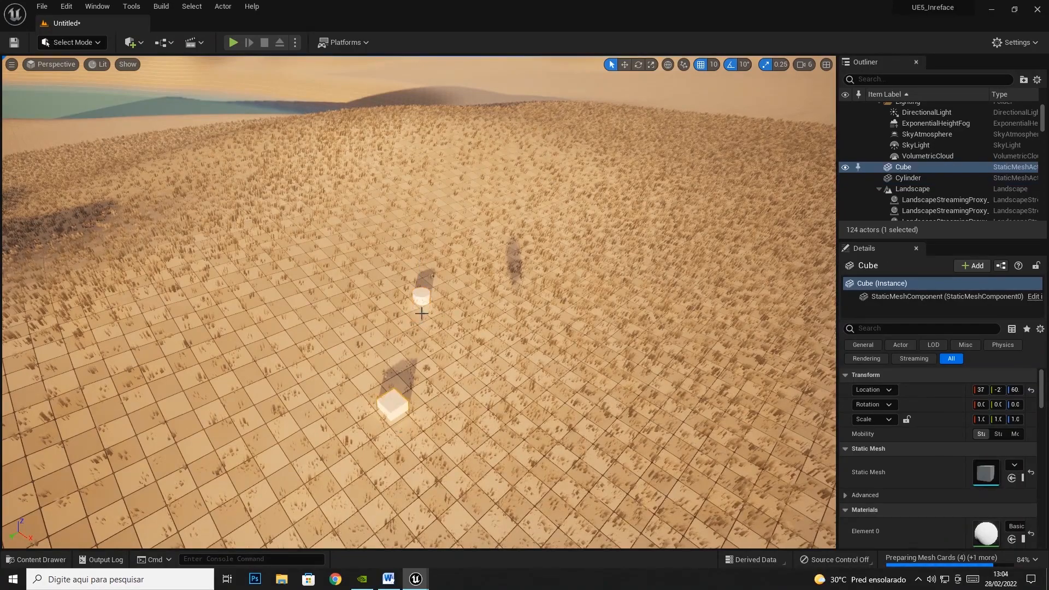
{"action": "left_click", "coordinate": [420, 295]}
{"action": "key", "text": "ctrl+z"}
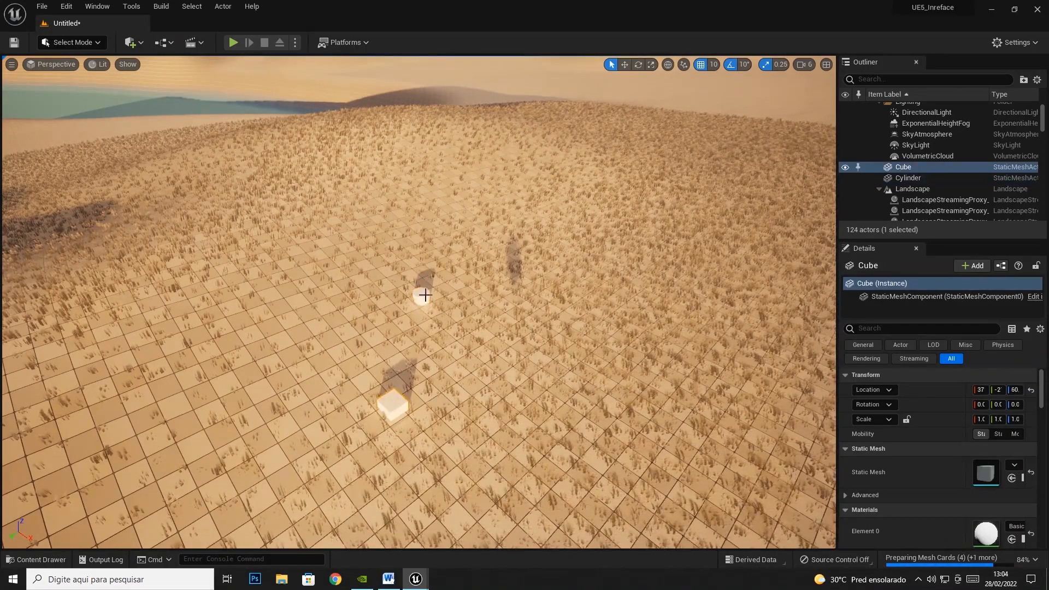
{"action": "left_click", "coordinate": [421, 294]}
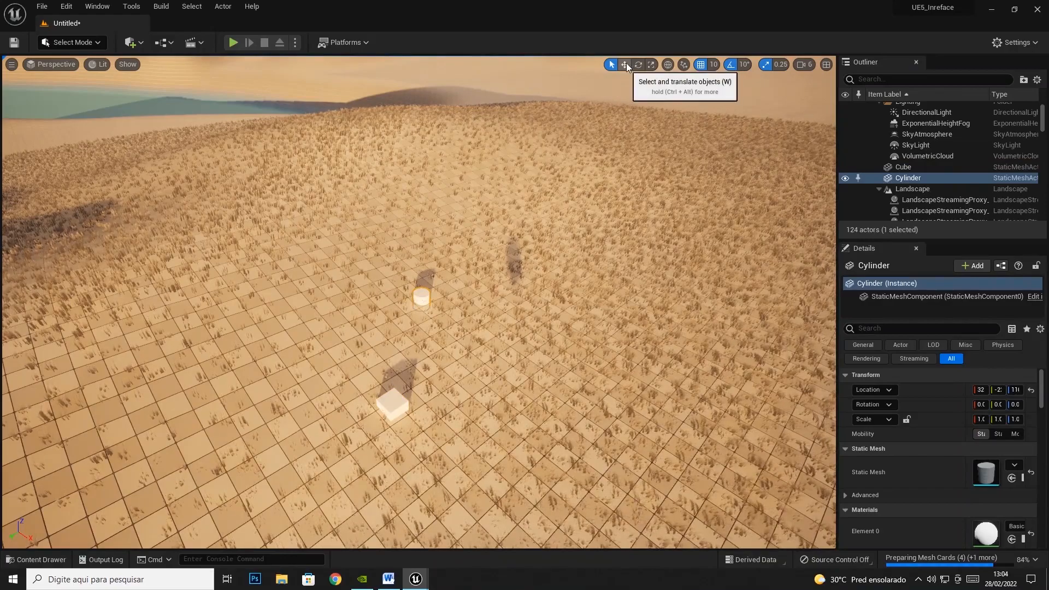
- Move the cylinder across the sand and raise it above the ground with the translate tool
{"action": "left_click", "coordinate": [625, 65]}
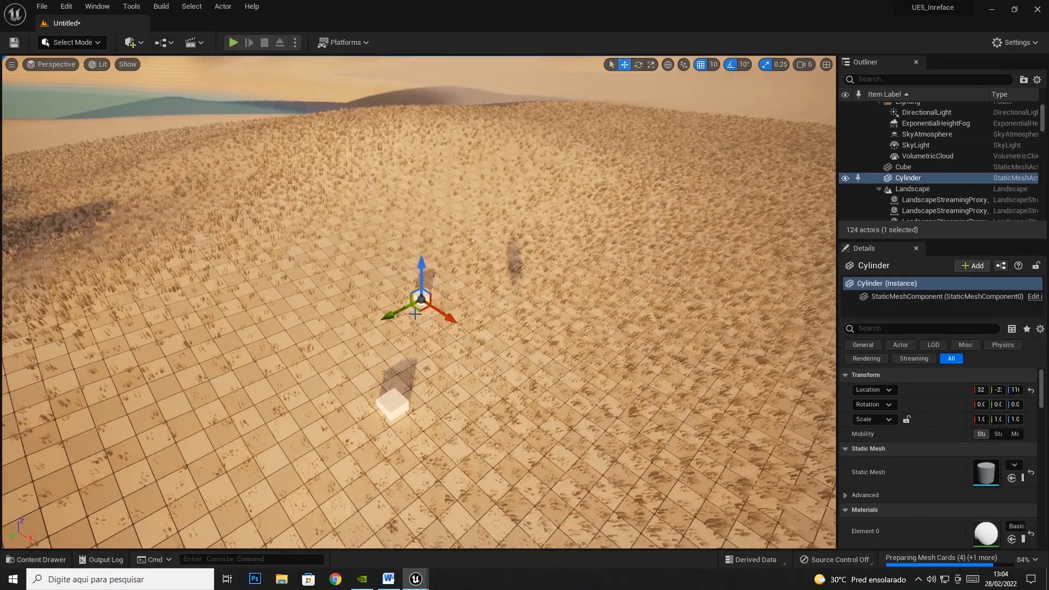
{"action": "left_click_drag", "start_coordinate": [425, 310], "coordinate": [502, 301]}
{"action": "left_click_drag", "start_coordinate": [470, 455], "coordinate": [443, 257]}
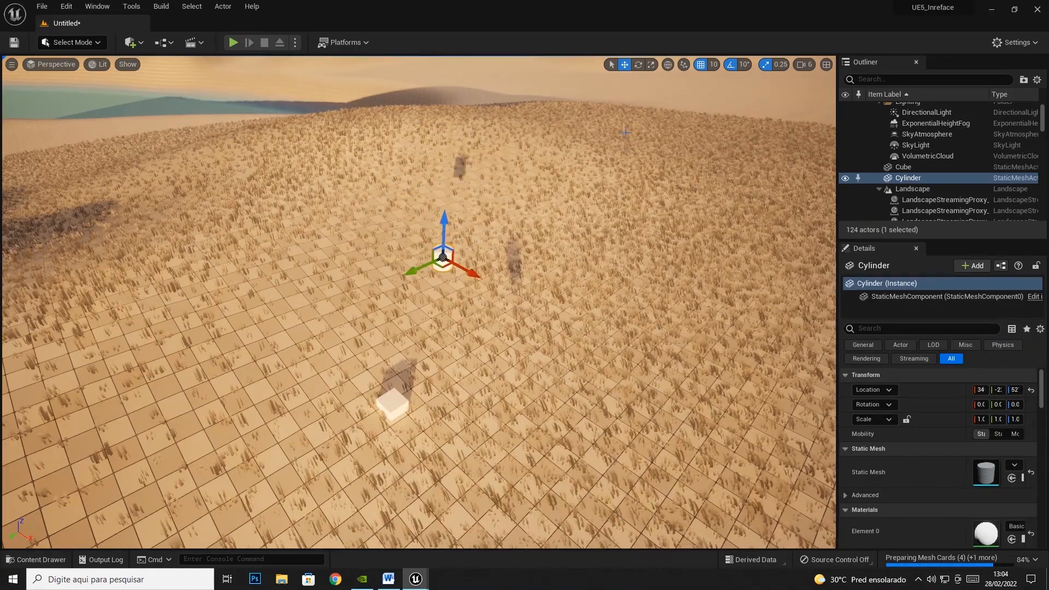
- Rotate the cube about 20° around the vertical axis and tilt it about 50° around the Y axis
{"action": "left_click", "coordinate": [638, 65]}
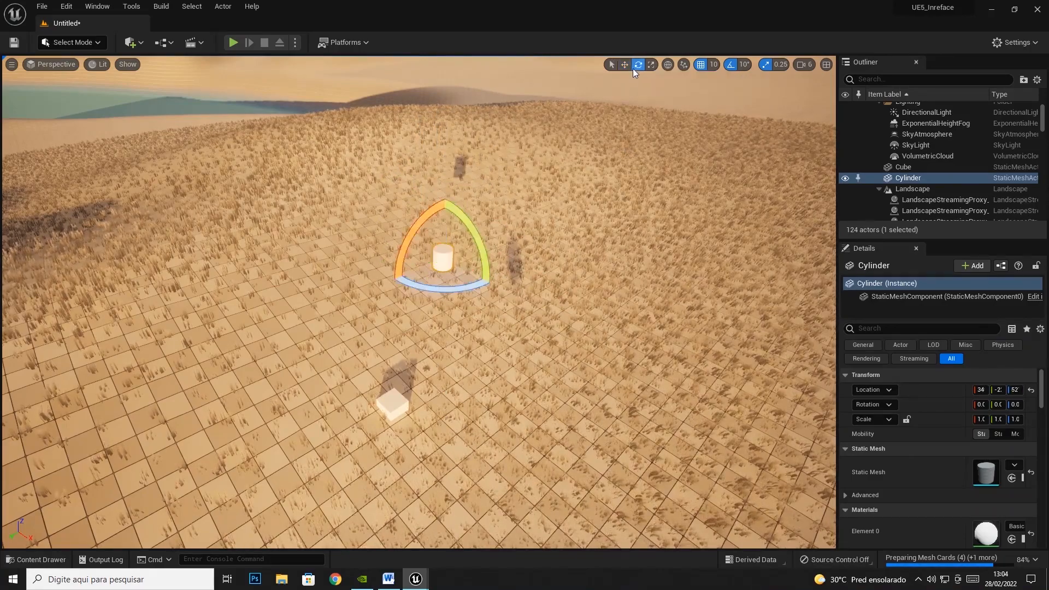
{"action": "left_click", "coordinate": [397, 407]}
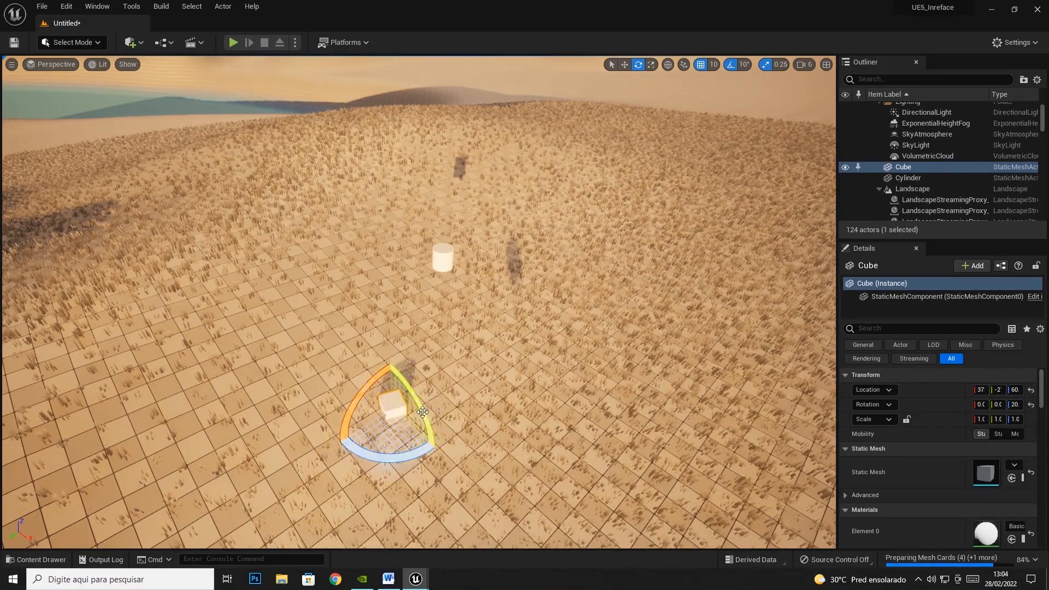
{"action": "left_click_drag", "start_coordinate": [437, 454], "coordinate": [431, 426]}
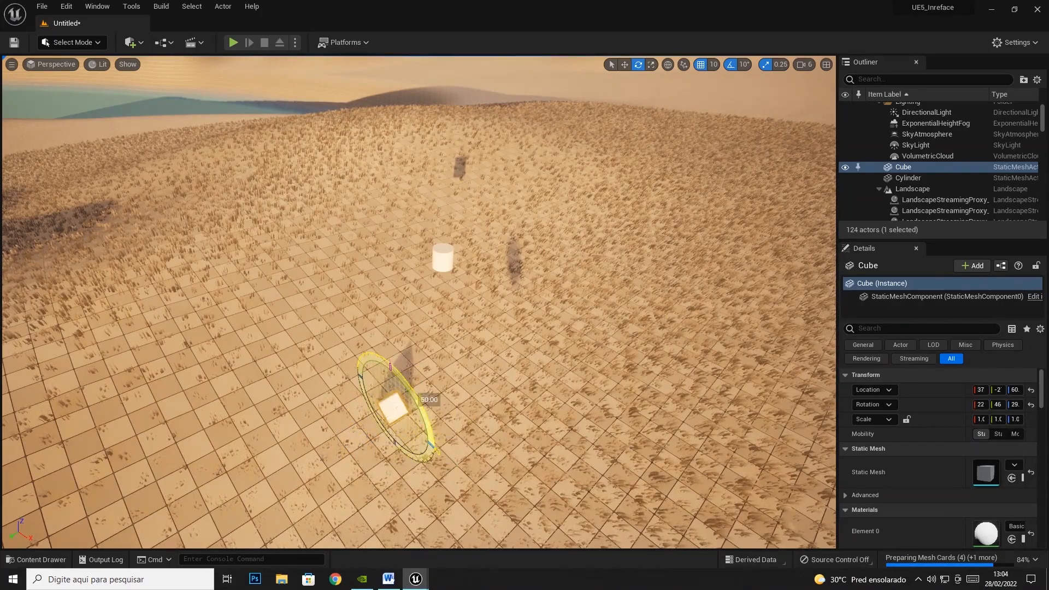
- Rotate the cube further around the Y axis and around the X axis
{"action": "mouse_move", "coordinate": [389, 361]}
{"action": "left_mouse_down"}
{"action": "mouse_move", "coordinate": [424, 352]}
{"action": "mouse_move", "coordinate": [371, 367]}
{"action": "mouse_move", "coordinate": [424, 350]}
{"action": "mouse_move", "coordinate": [399, 354]}
{"action": "left_mouse_up"}
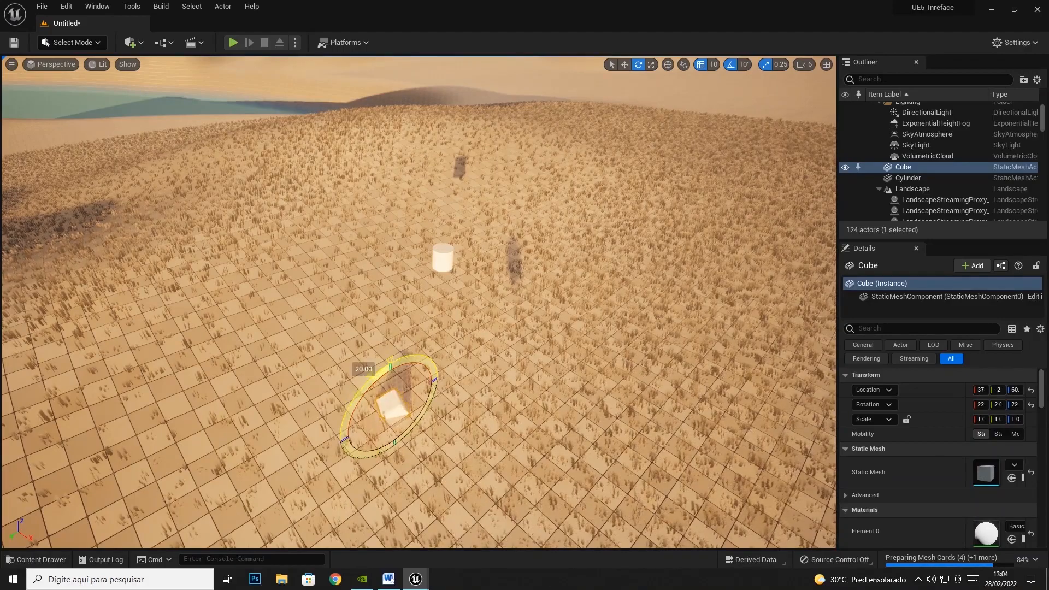
{"action": "left_click_drag", "start_coordinate": [419, 354], "coordinate": [414, 355]}
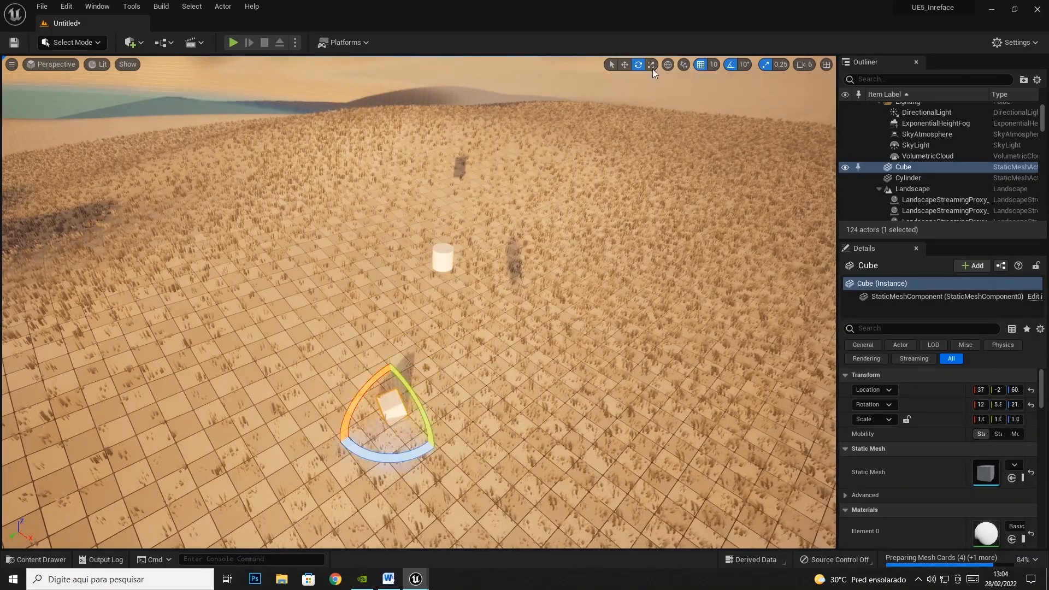
- Scale the cube up uniformly to about 2.7 with the scale tool and stretch it further along its Y and Z axes
{"action": "left_click", "coordinate": [651, 64]}
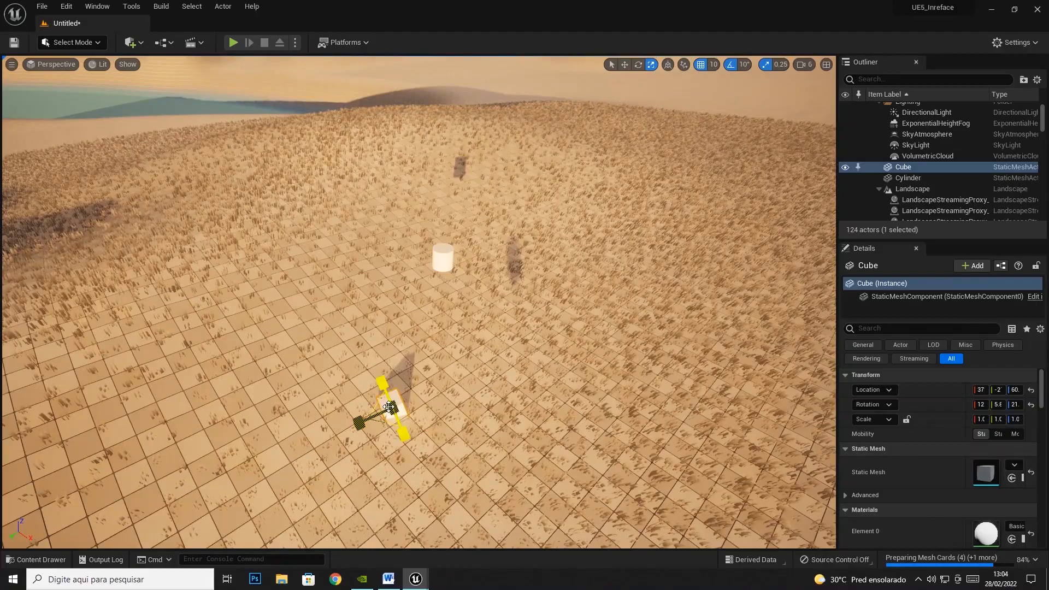
{"action": "left_click_drag", "start_coordinate": [392, 408], "coordinate": [410, 393]}
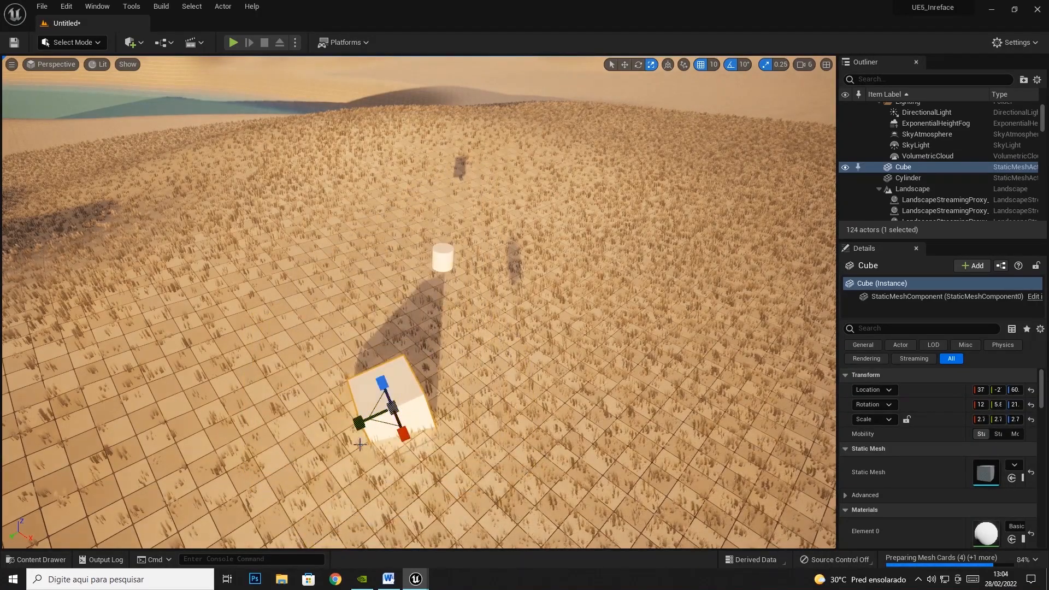
{"action": "left_click_drag", "start_coordinate": [382, 382], "coordinate": [384, 322]}
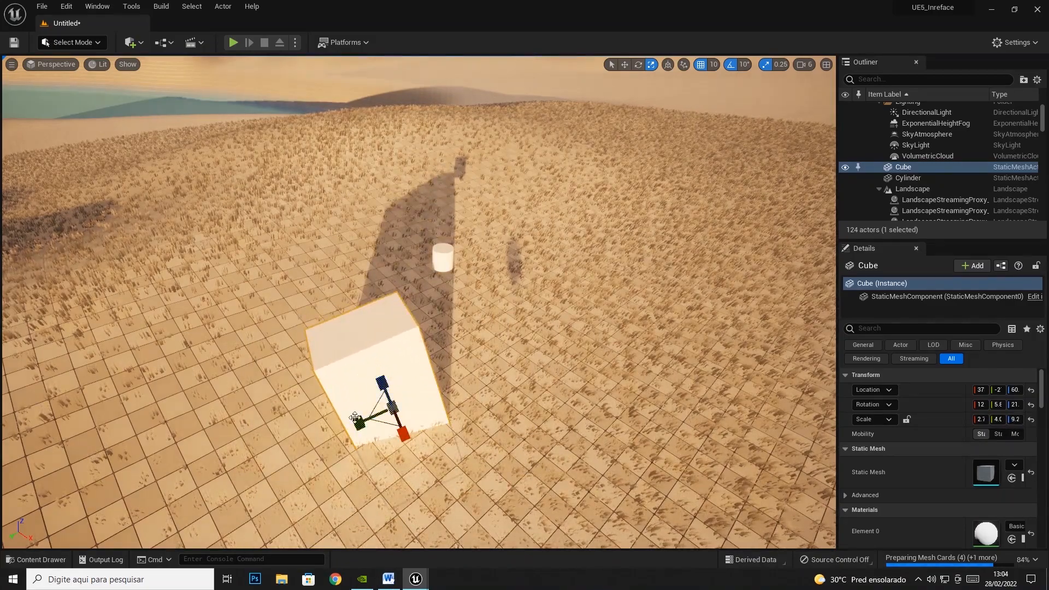
{"action": "left_click_drag", "start_coordinate": [390, 409], "coordinate": [440, 373]}
{"action": "left_click_drag", "start_coordinate": [481, 355], "coordinate": [492, 363]}
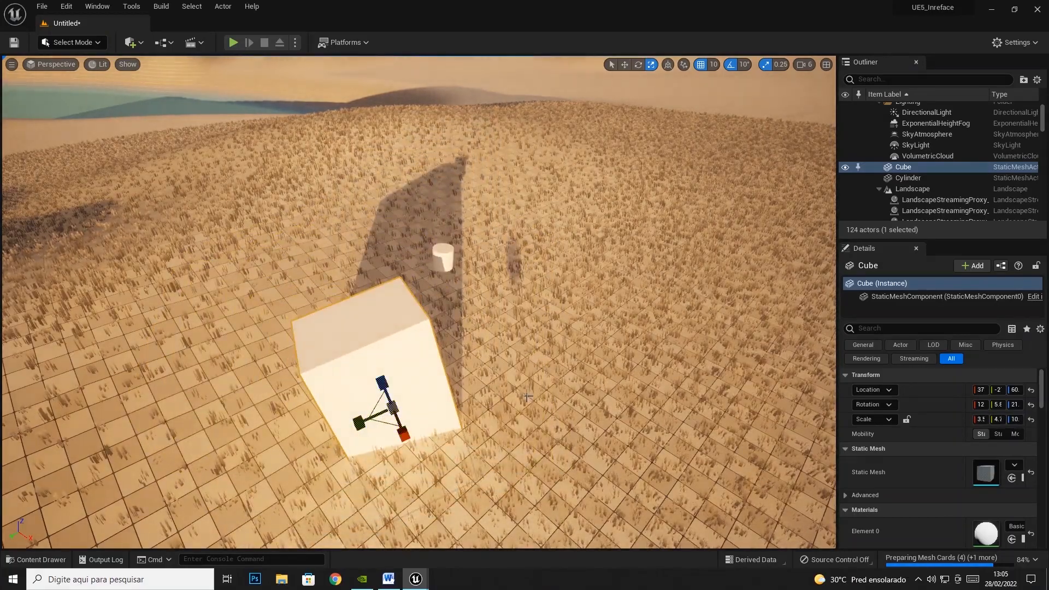
- Undo the cube's scaling and its last rotation
{"action": "key", "text": "ctrl+z"}
{"action": "key", "text": "ctrl+z"}
{"action": "key", "text": "ctrl+z"}
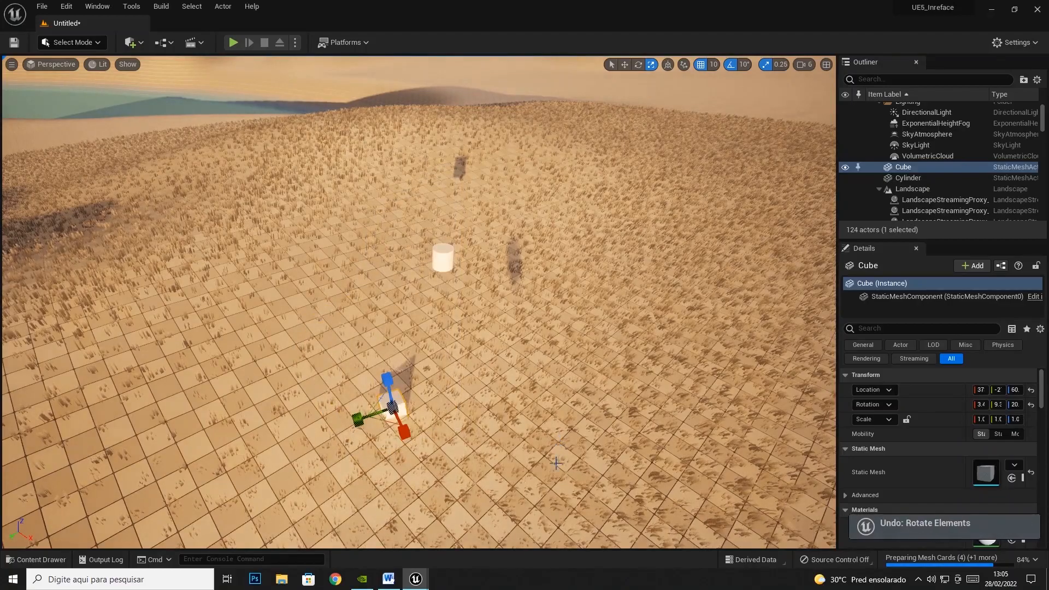
- Raise the cube above the sand with the translate tool and tilt it with the rotate tool, ending with the translate tool active
{"action": "key", "text": "w"}
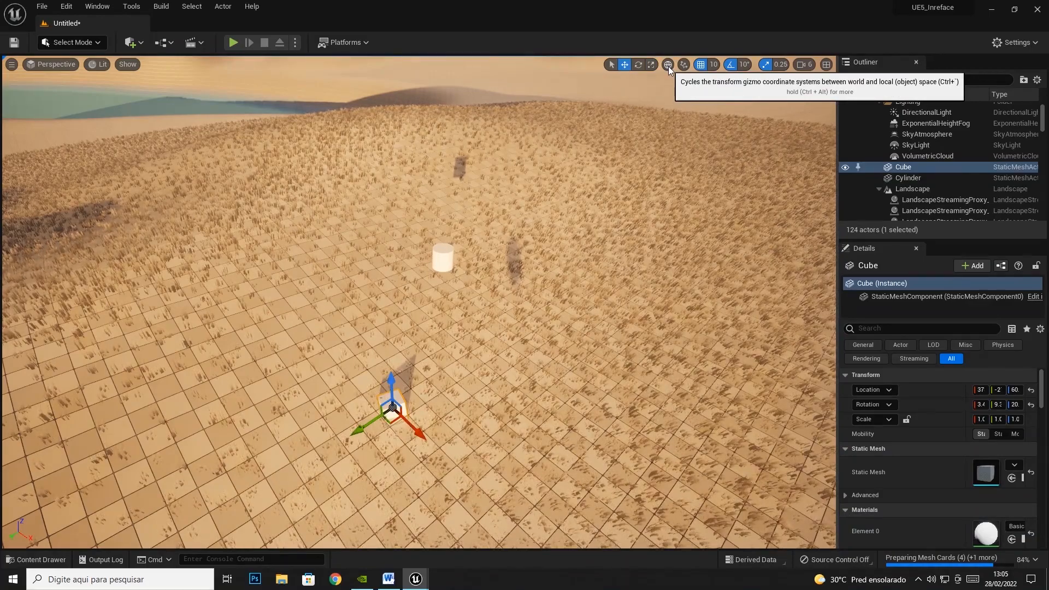
{"action": "scroll", "coordinate": [389, 407], "scroll_direction": "up", "scroll_amount": 3}
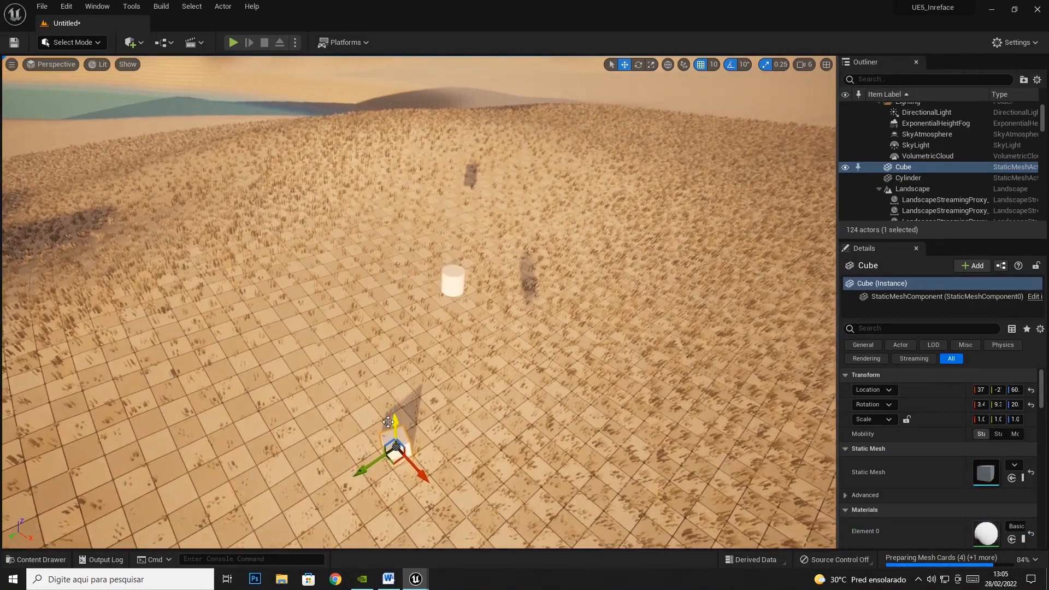
{"action": "right_click_drag", "start_coordinate": [397, 429], "coordinate": [397, 436]}
{"action": "left_click_drag", "start_coordinate": [397, 391], "coordinate": [361, 313]}
{"action": "left_click", "coordinate": [637, 65]}
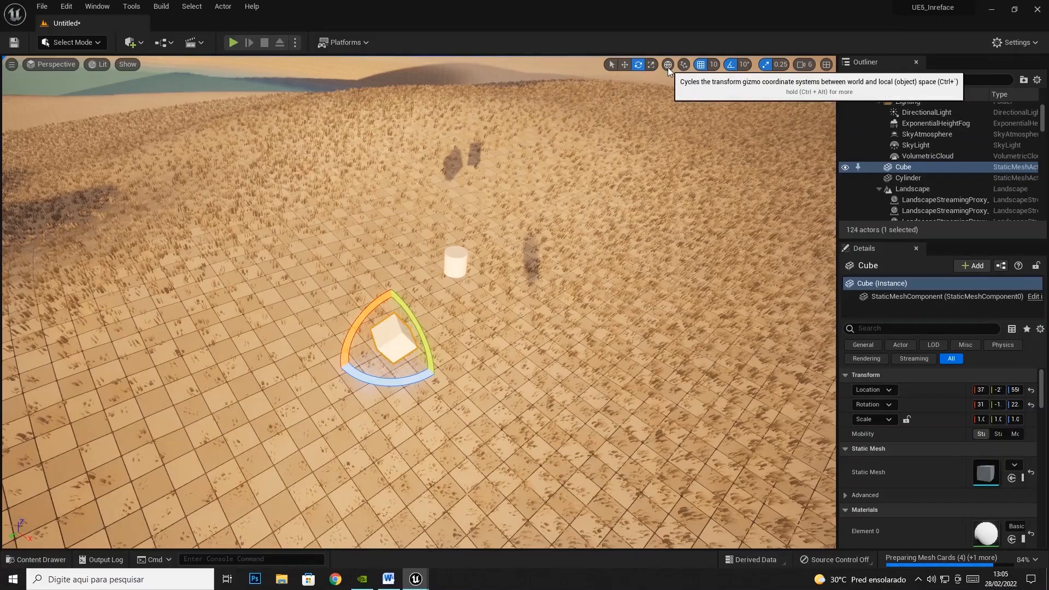
{"action": "left_click", "coordinate": [624, 64]}
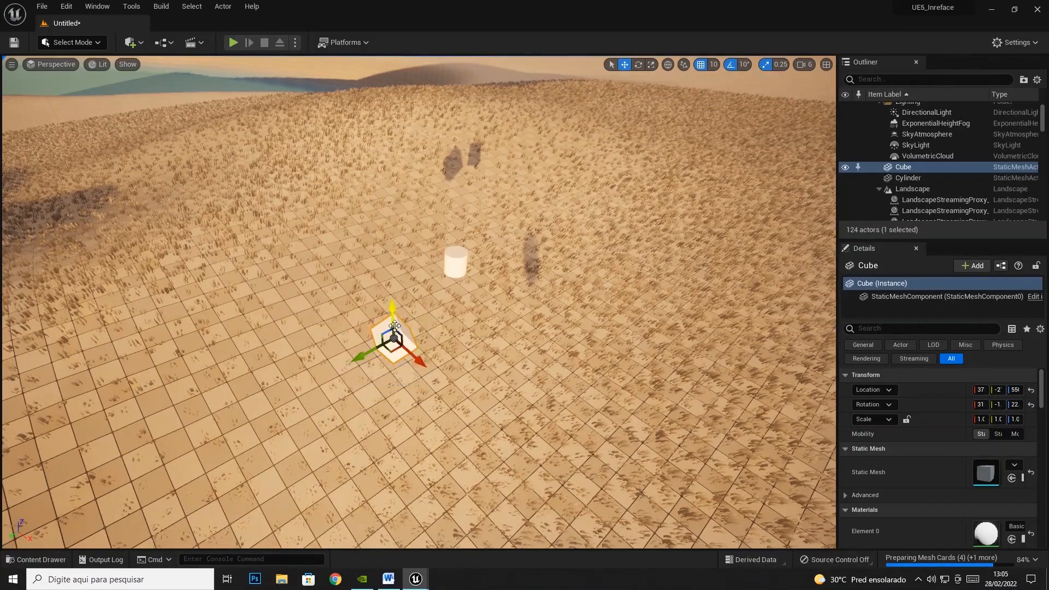
- Switch the transform gizmo to local space and lower the cube along its own tilted axes
{"action": "left_click", "coordinate": [667, 64]}
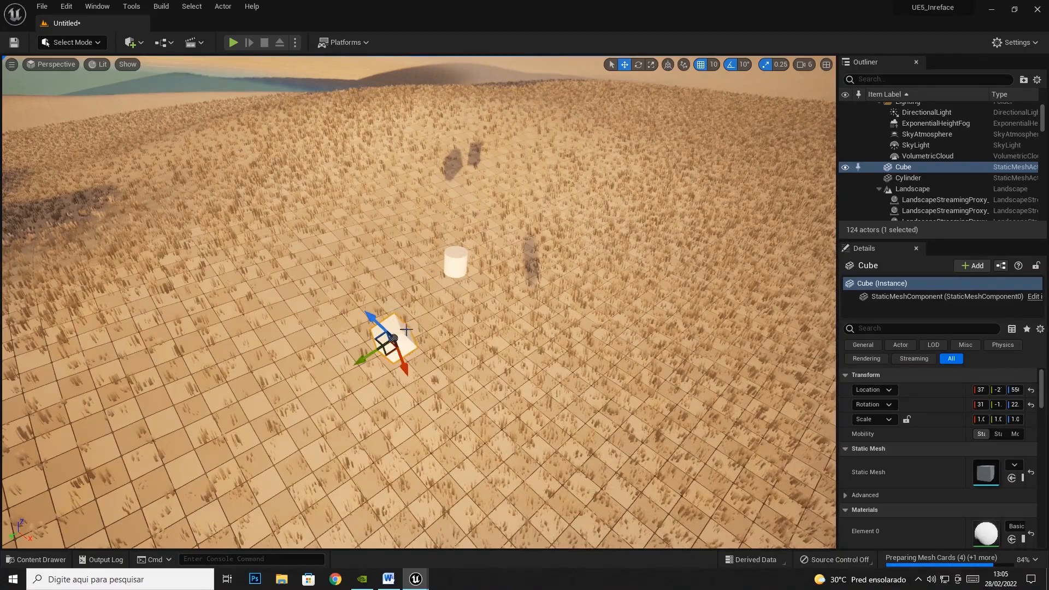
{"action": "right_click_drag", "start_coordinate": [421, 350], "coordinate": [468, 365]}
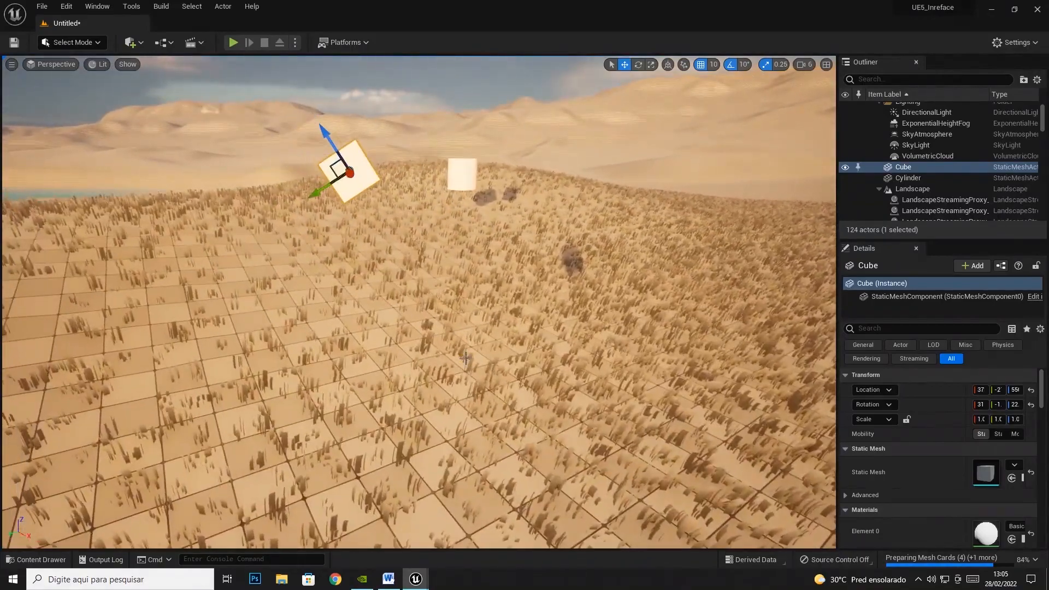
{"action": "left_click_drag", "start_coordinate": [328, 147], "coordinate": [407, 216]}
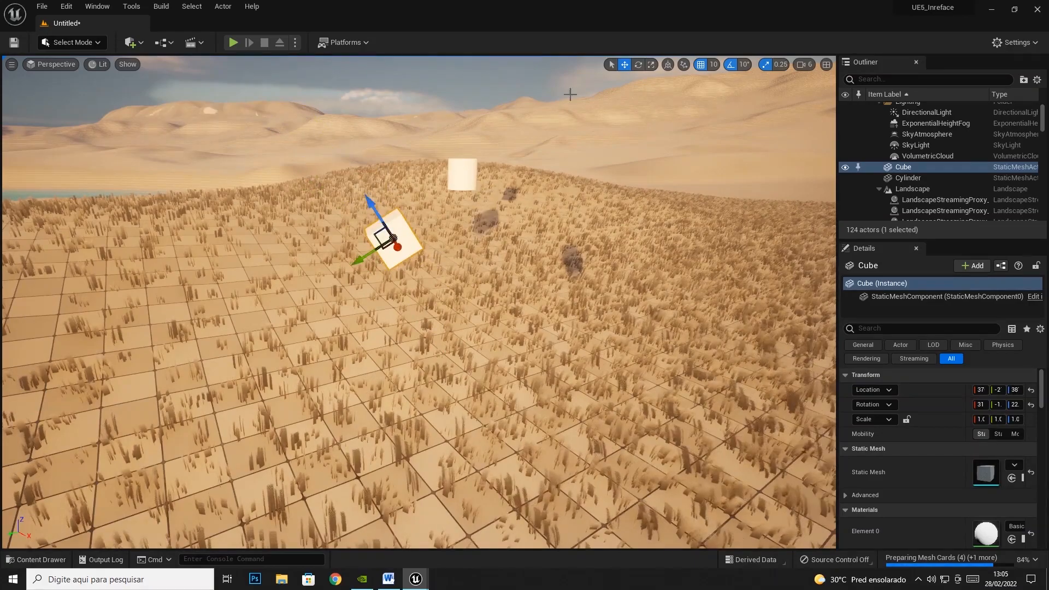
- Switch the gizmo back to world space and move the cube up and down along the vertical axis
{"action": "left_click", "coordinate": [669, 66]}
{"action": "left_click_drag", "start_coordinate": [391, 173], "coordinate": [391, 138]}
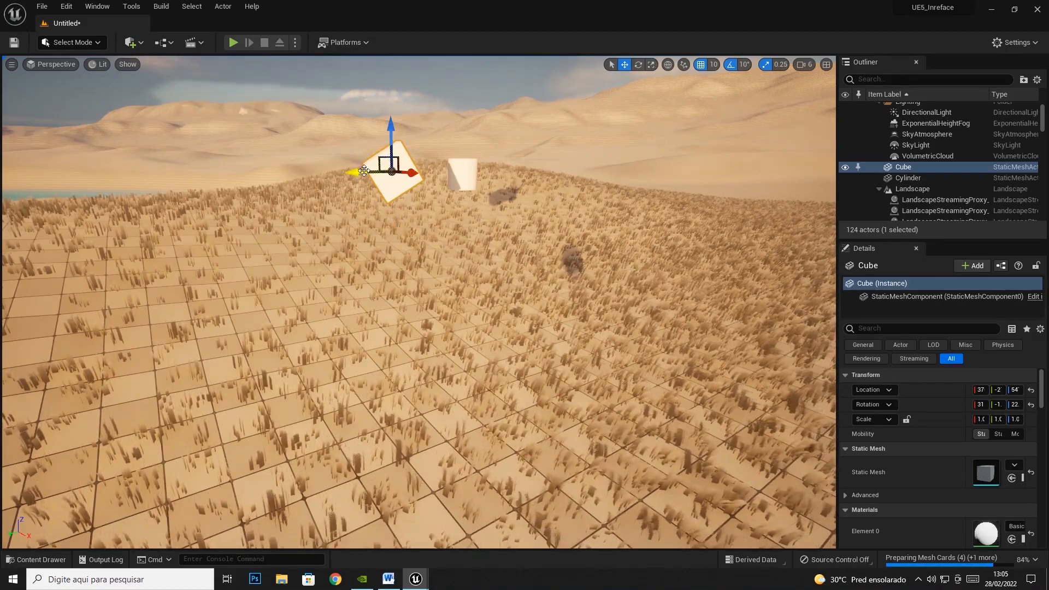
{"action": "left_click_drag", "start_coordinate": [390, 137], "coordinate": [434, 188]}
- Return the gizmo to local space and slide the cube back and forth along its own tilted Z axis
{"action": "left_click", "coordinate": [667, 65]}
{"action": "key", "text": "ctrl+z"}
{"action": "key", "text": "ctrl+y"}
{"action": "key", "text": "ctrl+z"}
{"action": "key", "text": "ctrl+y"}
{"action": "key", "text": "ctrl+z"}
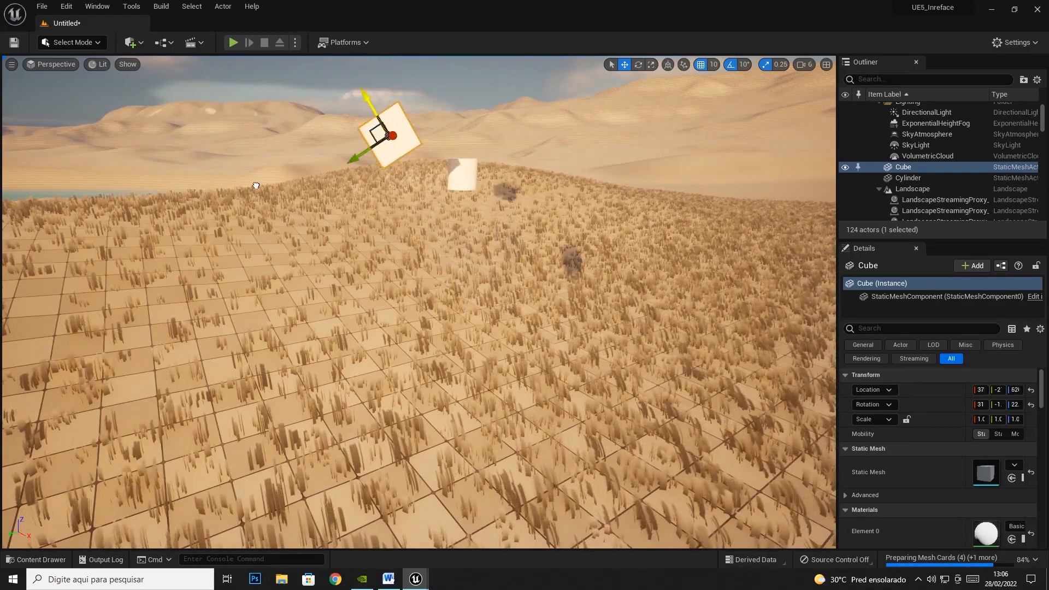
{"action": "key", "text": "ctrl+z"}
- Set the gizmo to world space again and move the cube along the world axes, leaving it higher above the sand
{"action": "left_click", "coordinate": [667, 64]}
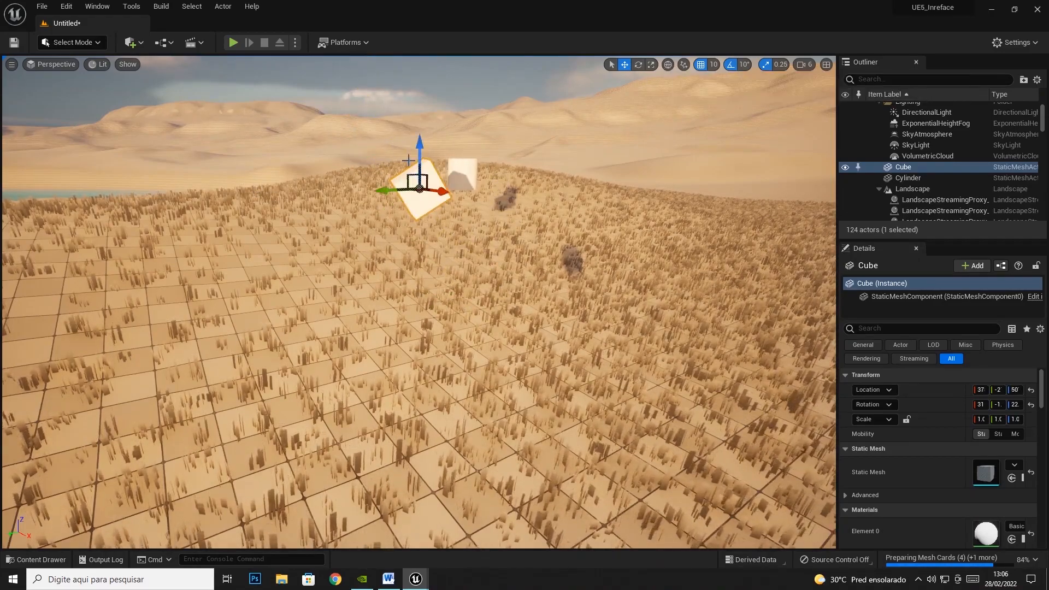
{"action": "key", "text": "ctrl+y"}
{"action": "left_click_drag", "start_coordinate": [442, 138], "coordinate": [446, 231]}
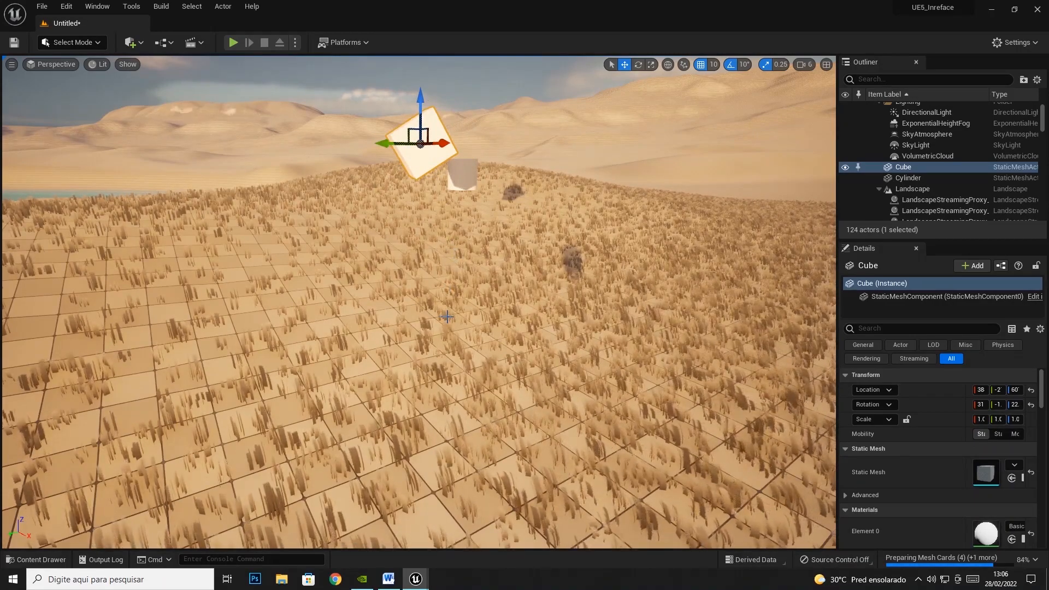
- Cycle the gizmo between local and world space to compare its axes on the tilted cube, ending in world space
{"action": "right_click_drag", "start_coordinate": [447, 316], "coordinate": [477, 311]}
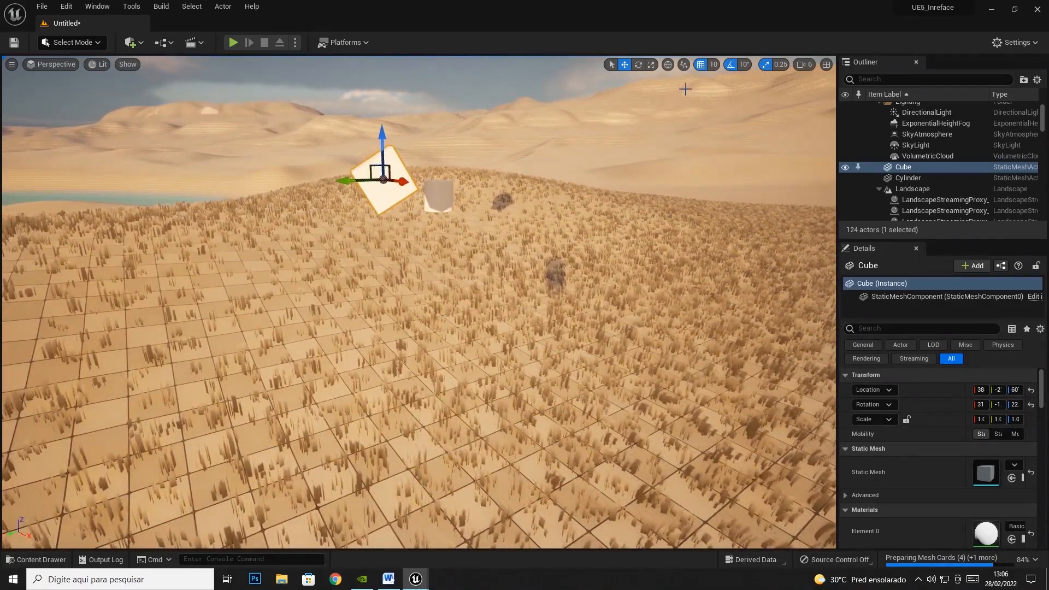
{"action": "left_click", "coordinate": [666, 66]}
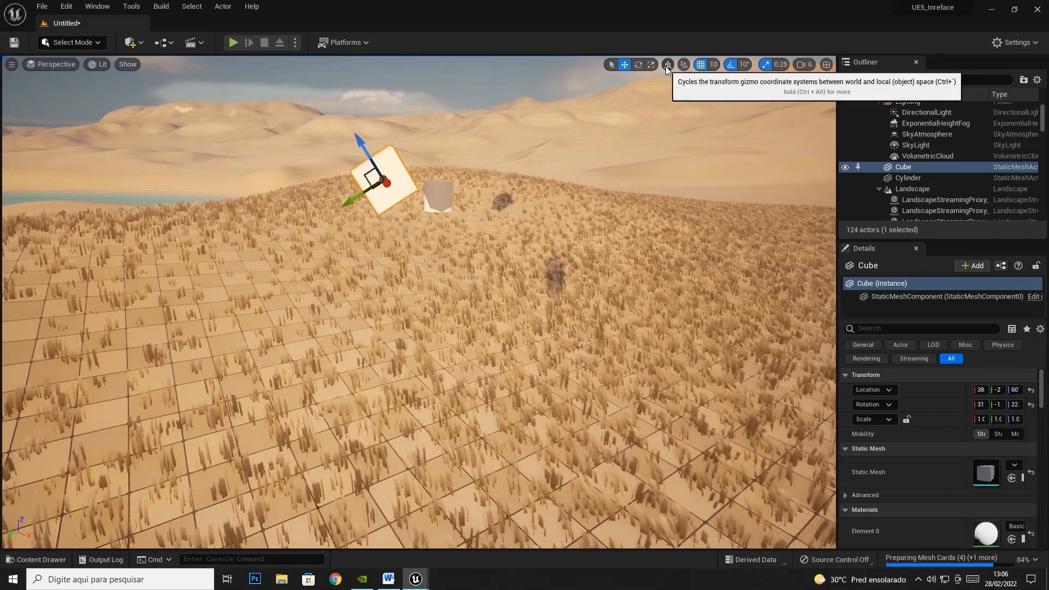
{"action": "left_click", "coordinate": [665, 67]}
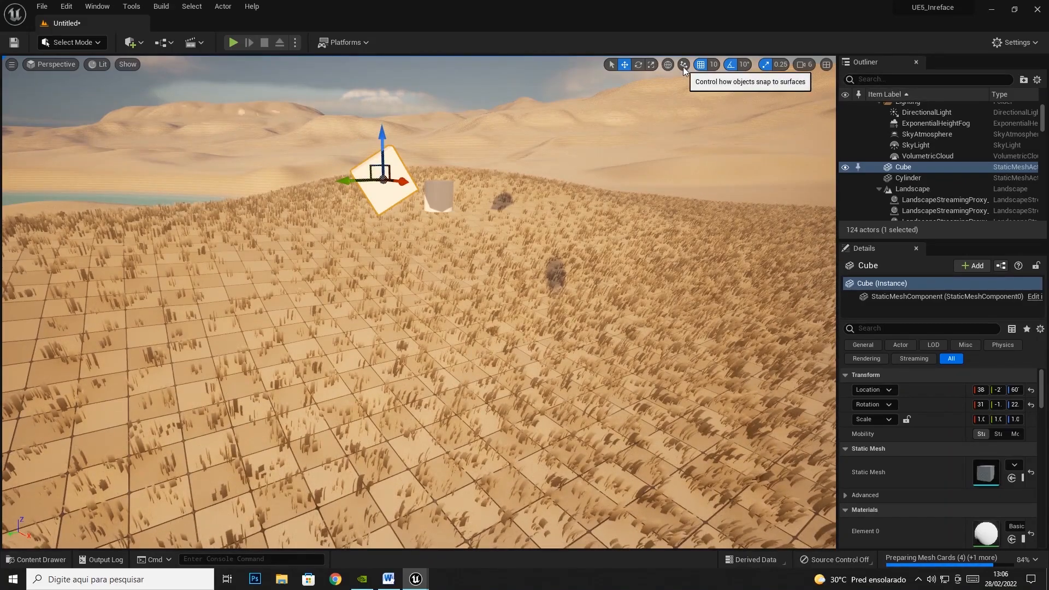
{"action": "left_click", "coordinate": [668, 64]}
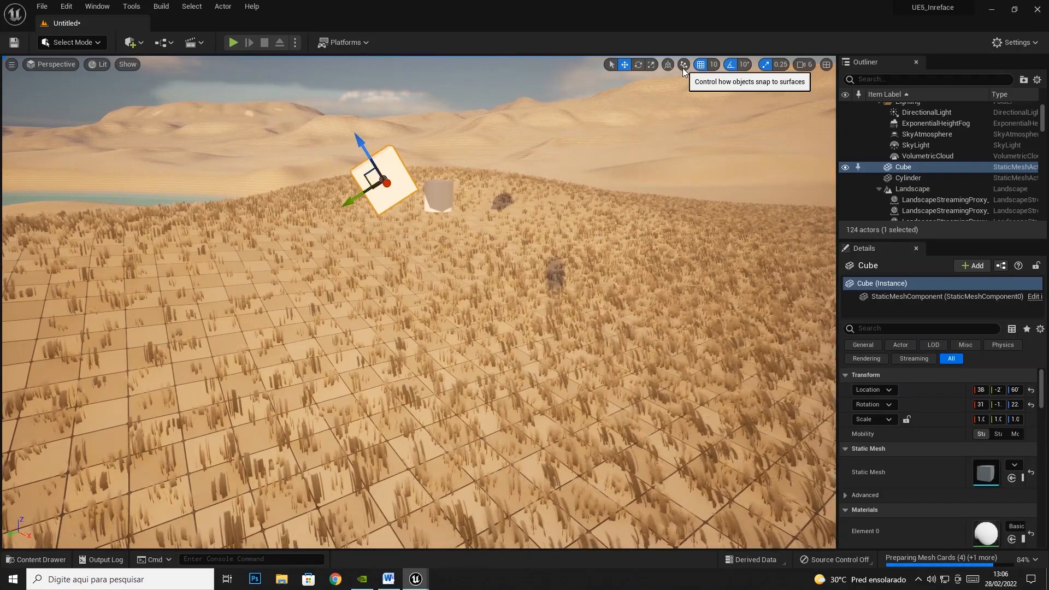
{"action": "left_click", "coordinate": [667, 64]}
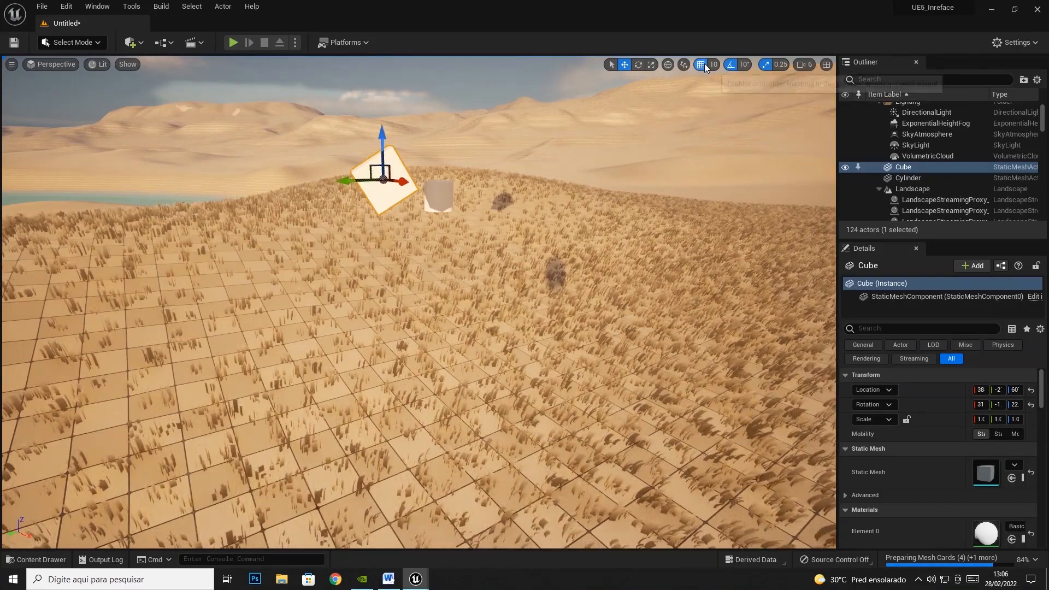
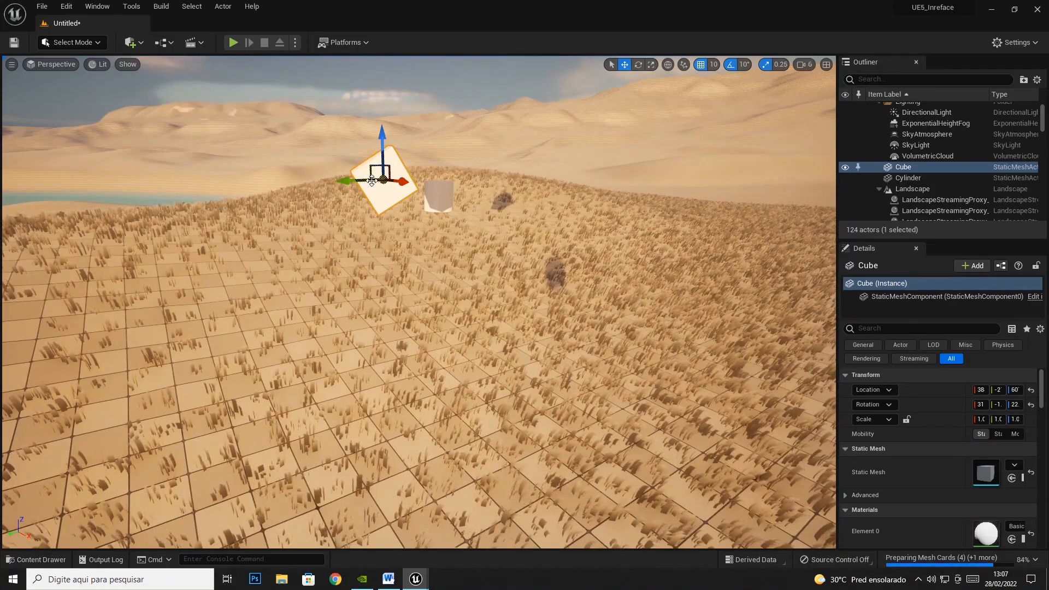
{"action": "left_click", "coordinate": [667, 65]}
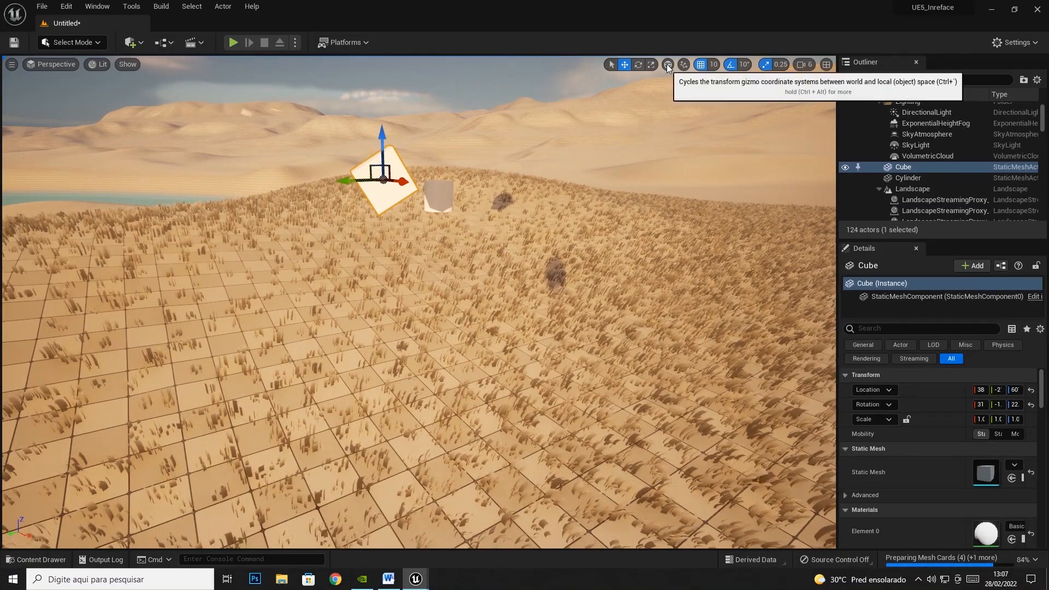
- Lower the viewport camera speed to 4 and fly closer to the cube
{"action": "right_click_drag", "start_coordinate": [660, 72], "coordinate": [612, 82]}
{"action": "key", "text": "f"}
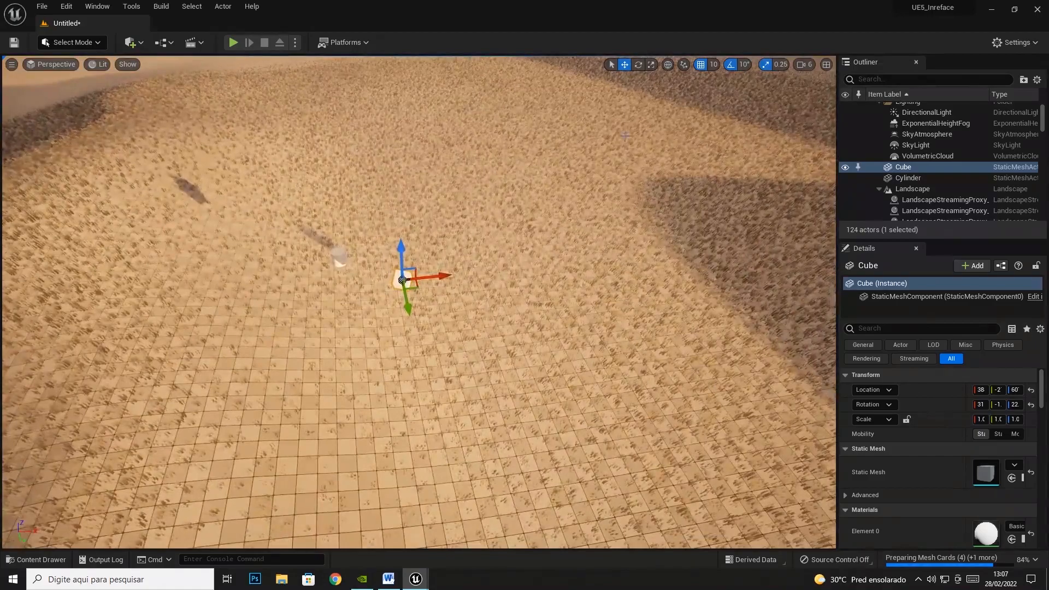
{"action": "left_click", "coordinate": [801, 65]}
{"action": "left_click", "coordinate": [818, 91]}
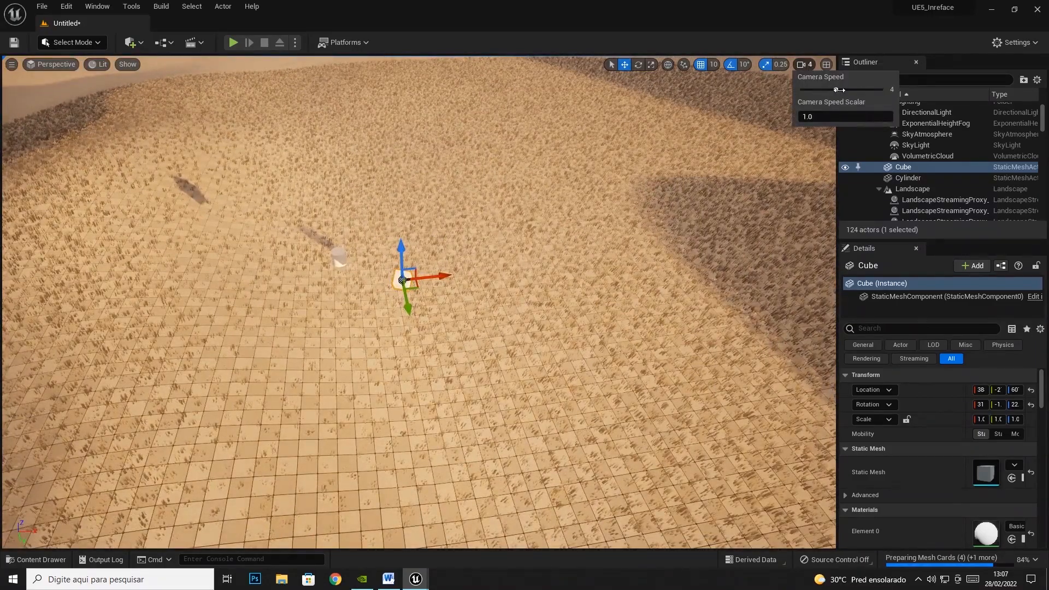
{"action": "right_click_drag", "start_coordinate": [642, 221], "coordinate": [642, 257]}
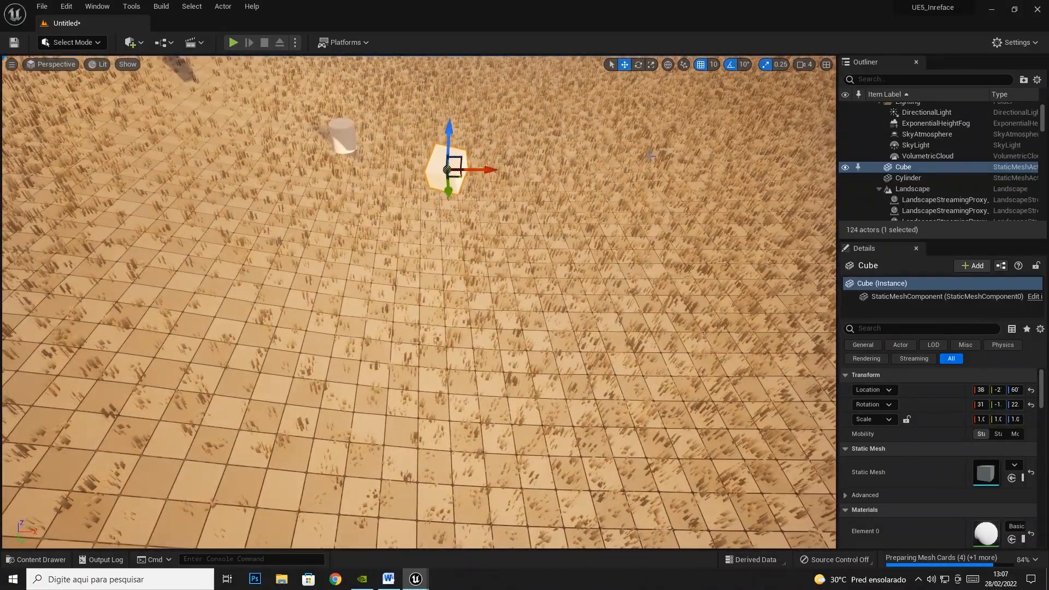
- Toggle grid snapping off and on again, and move the cube along the X axis in snapped steps of 10
{"action": "left_click", "coordinate": [700, 67]}
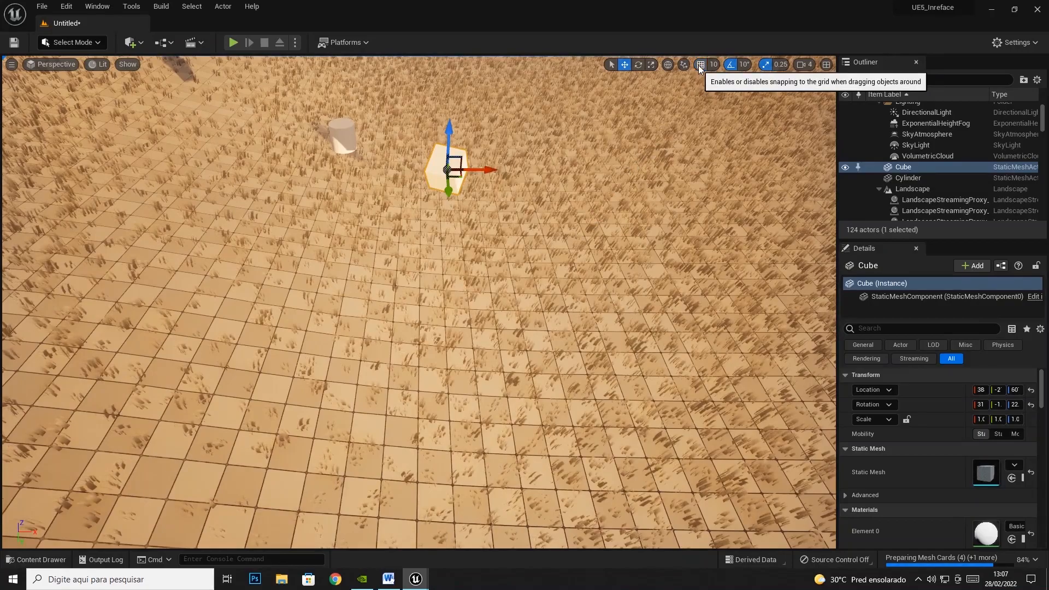
{"action": "left_click", "coordinate": [700, 66]}
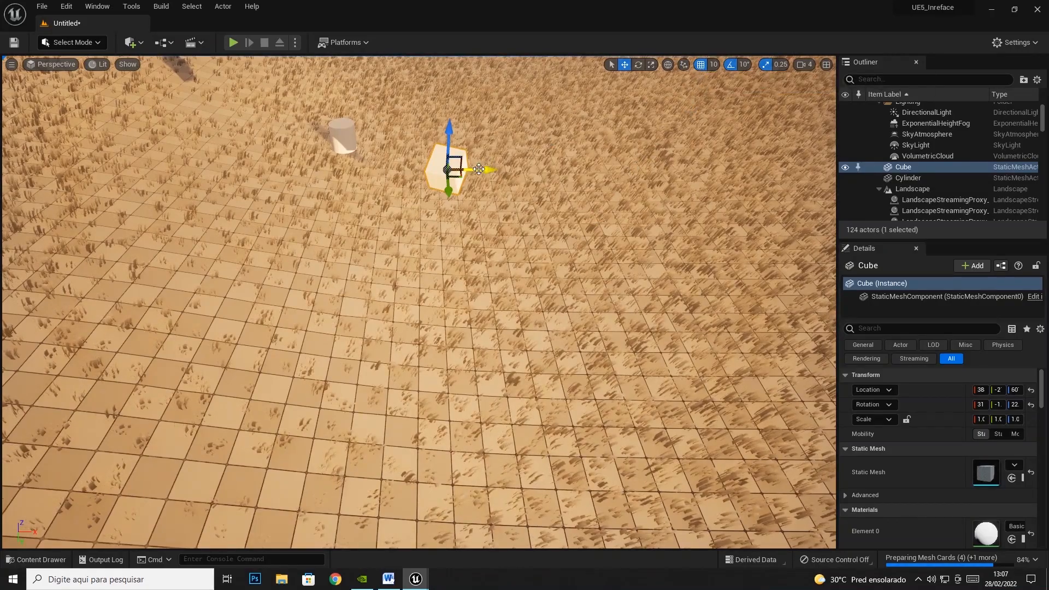
{"action": "mouse_move", "coordinate": [480, 169]}
{"action": "left_mouse_down"}
{"action": "mouse_move", "coordinate": [568, 169]}
{"action": "mouse_move", "coordinate": [482, 167]}
{"action": "left_mouse_up"}
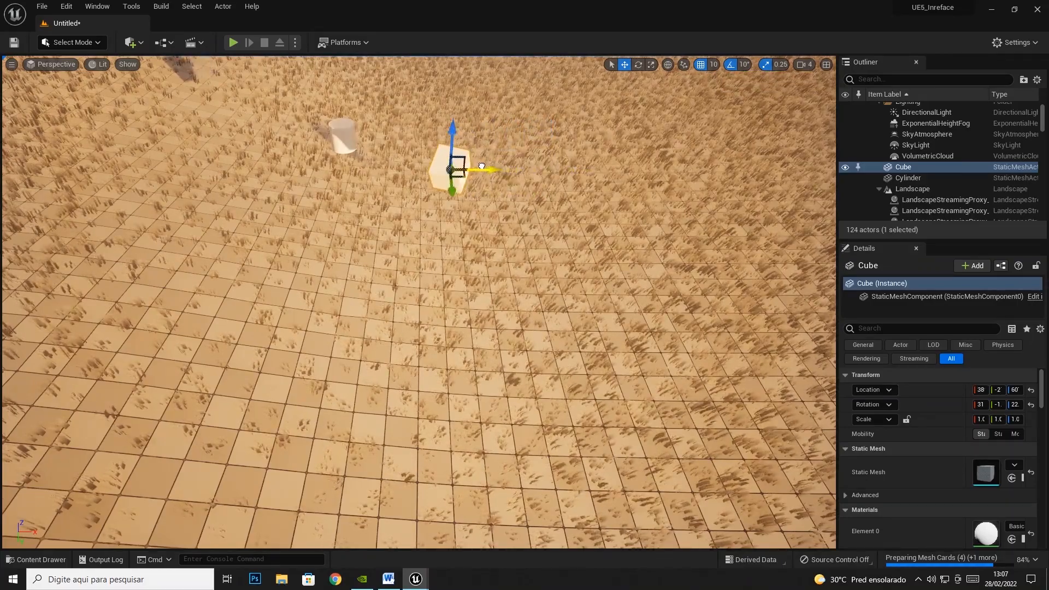
{"action": "right_click_drag", "start_coordinate": [476, 170], "coordinate": [474, 171]}
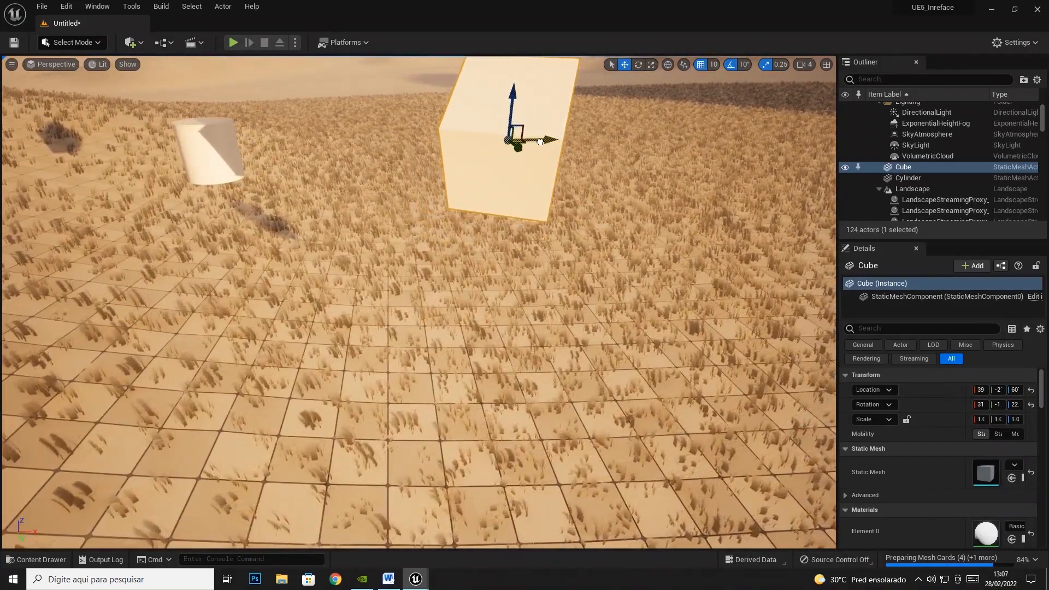
{"action": "left_click_drag", "start_coordinate": [503, 143], "coordinate": [559, 140]}
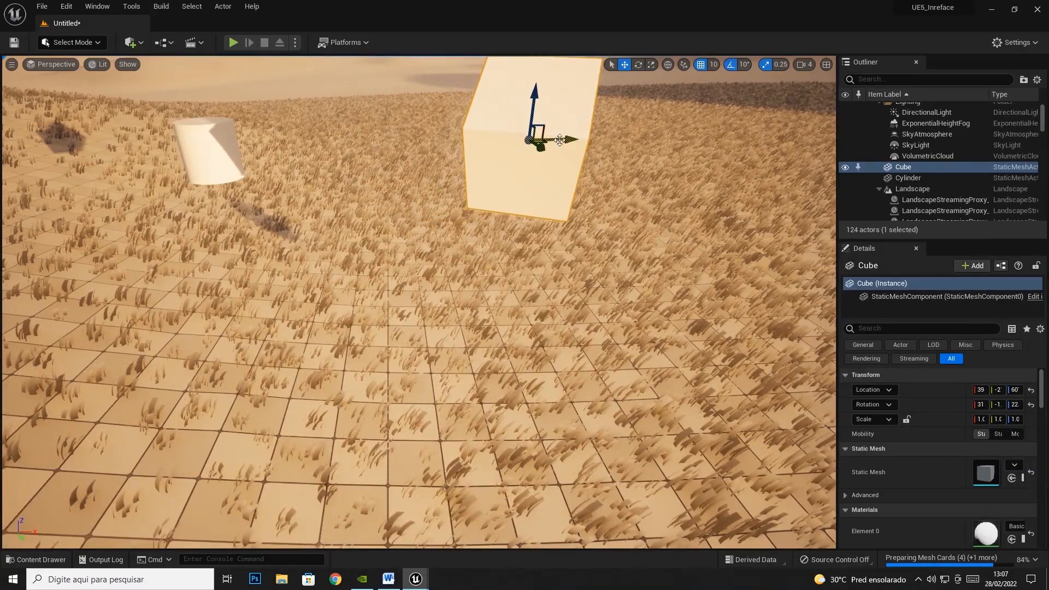
- Turn off grid snapping and move the cube freely along the X axis
{"action": "left_click", "coordinate": [700, 65]}
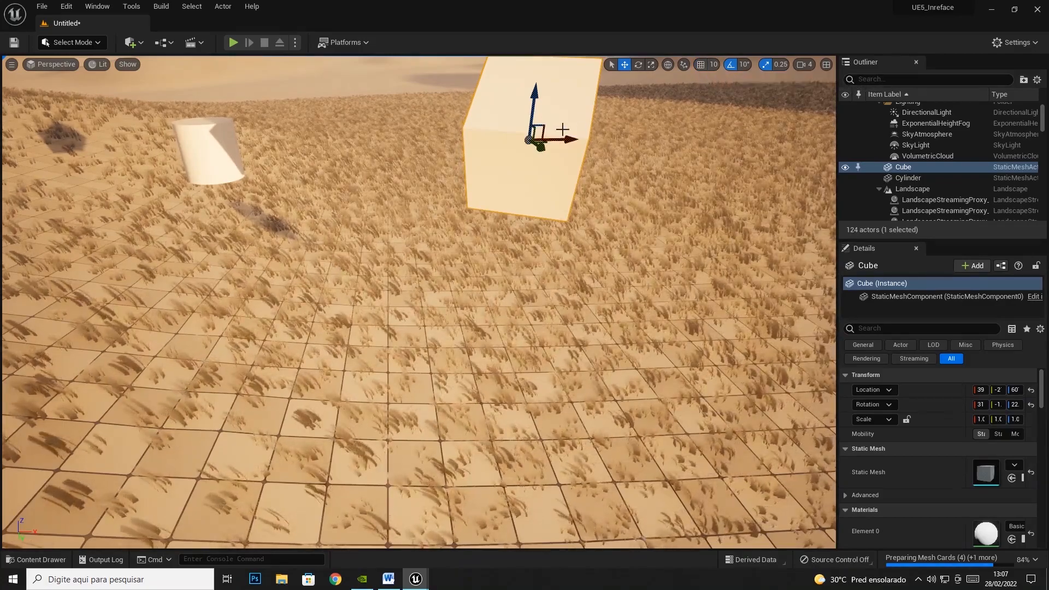
{"action": "mouse_move", "coordinate": [565, 140]}
{"action": "left_mouse_down"}
{"action": "mouse_move", "coordinate": [450, 141]}
{"action": "mouse_move", "coordinate": [598, 141]}
{"action": "mouse_move", "coordinate": [462, 141]}
{"action": "mouse_move", "coordinate": [563, 141]}
{"action": "left_mouse_up"}
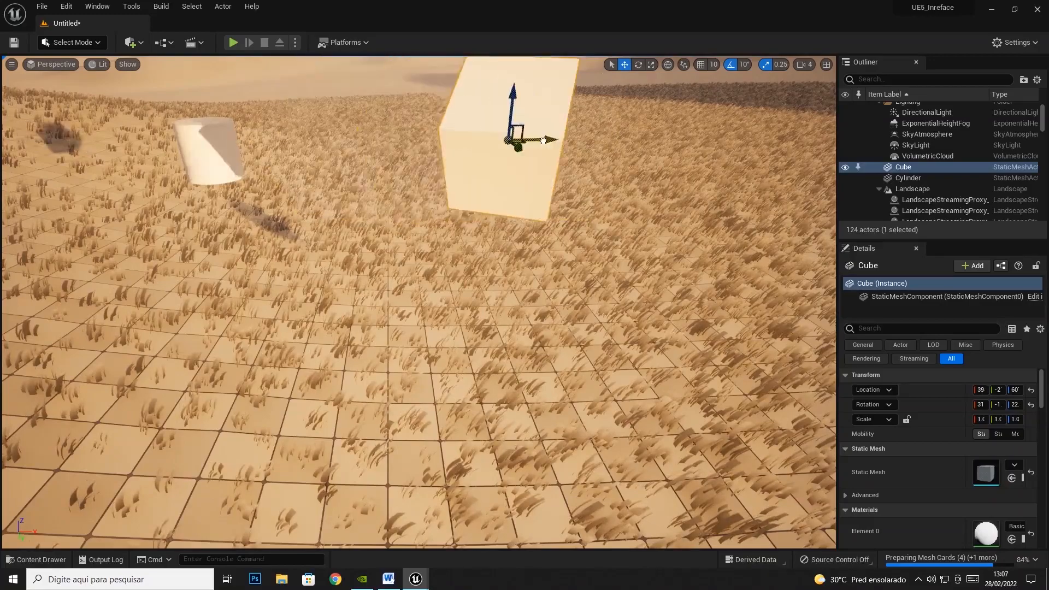
- Turn on grid snapping with a snap size of 1 and move the cube along the X axis
{"action": "left_click", "coordinate": [699, 65]}
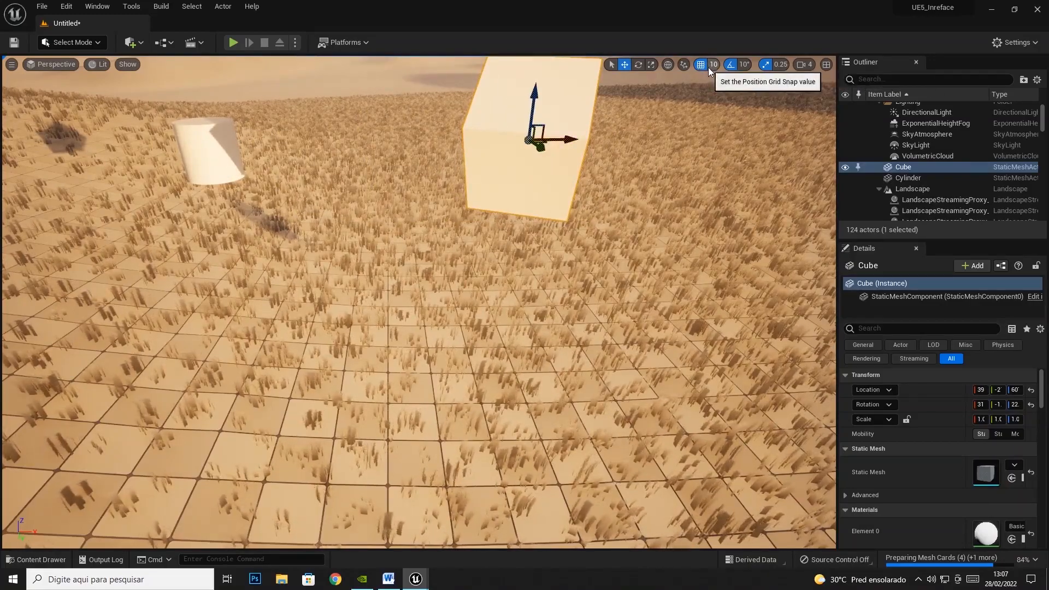
{"action": "left_click", "coordinate": [712, 65]}
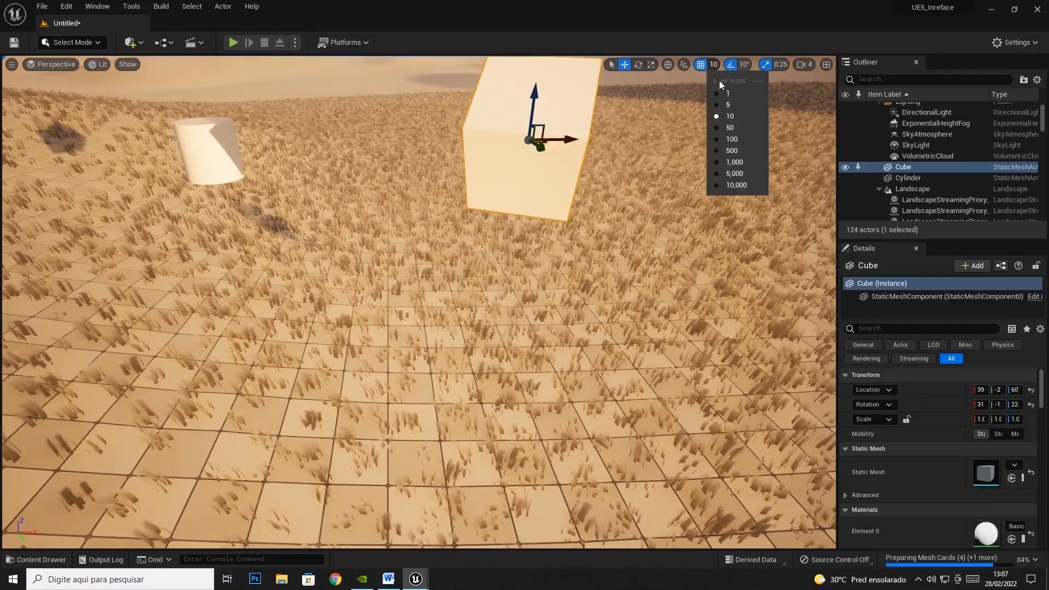
{"action": "left_click", "coordinate": [726, 93]}
{"action": "mouse_move", "coordinate": [559, 141]}
{"action": "left_mouse_down"}
{"action": "mouse_move", "coordinate": [517, 140]}
{"action": "mouse_move", "coordinate": [571, 139]}
{"action": "mouse_move", "coordinate": [476, 136]}
{"action": "mouse_move", "coordinate": [591, 137]}
{"action": "mouse_move", "coordinate": [565, 139]}
{"action": "left_mouse_up"}
- Set the grid snap size to 1,000 and move the cube back and forth along the X axis
{"action": "left_click", "coordinate": [712, 64]}
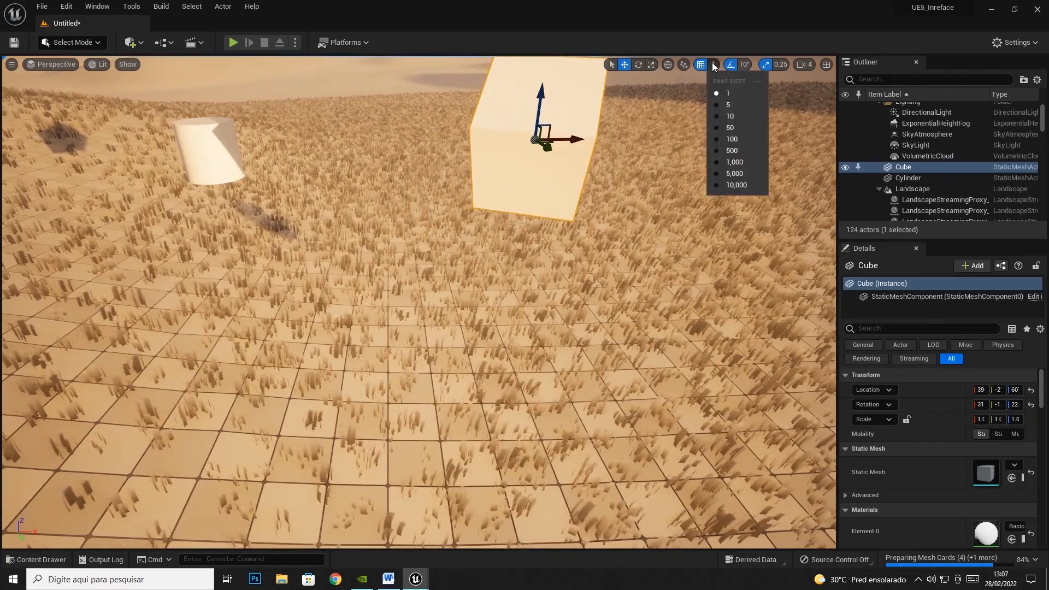
{"action": "left_click", "coordinate": [734, 162]}
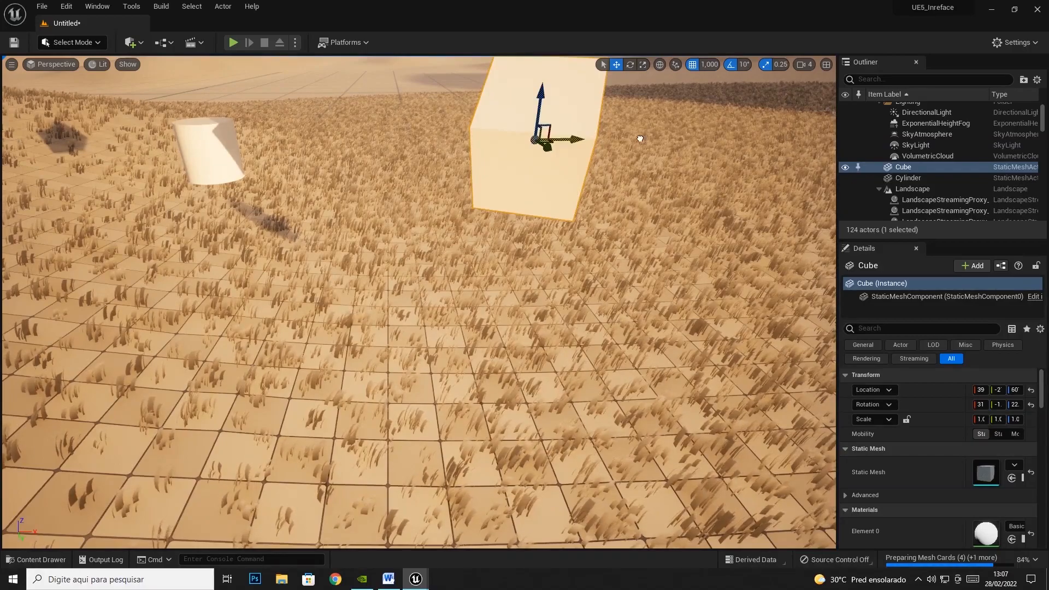
{"action": "scroll", "coordinate": [502, 330], "scroll_direction": "down", "scroll_amount": 10}
{"action": "scroll", "coordinate": [501, 330], "scroll_direction": "down", "scroll_amount": 1}
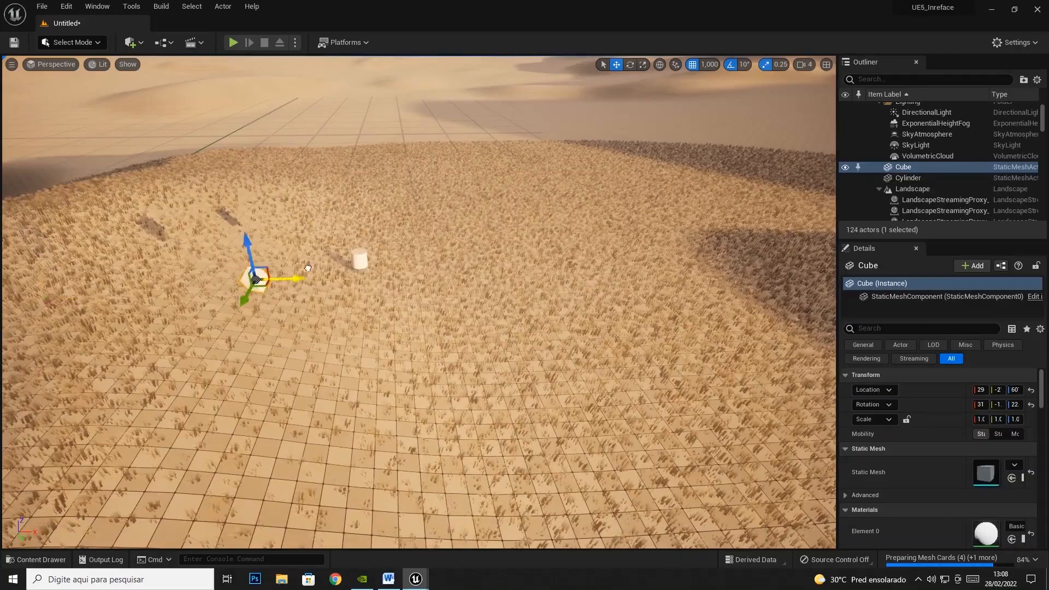
- Set the grid snap size to 100 and move the cube along the X axis toward the cylinder
{"action": "left_click", "coordinate": [708, 65]}
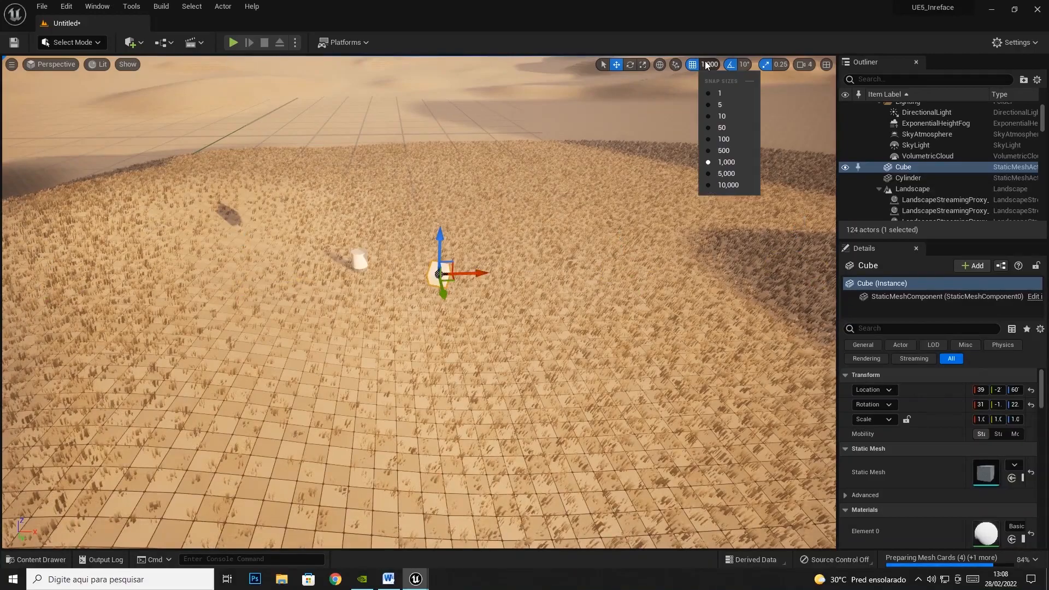
{"action": "left_click", "coordinate": [722, 139]}
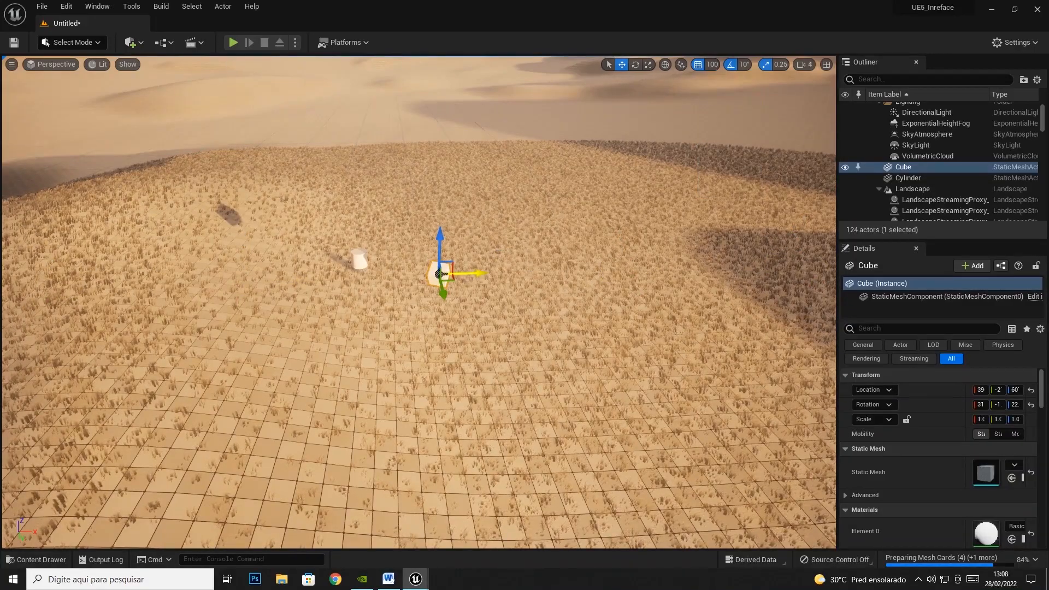
{"action": "left_click_drag", "start_coordinate": [510, 276], "coordinate": [389, 276]}
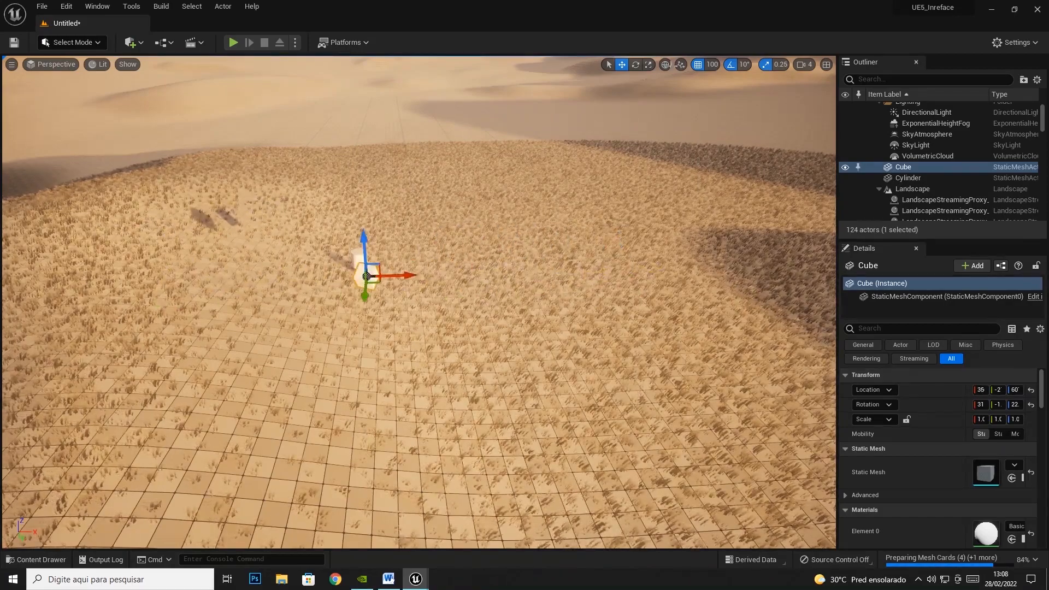
- Reset the grid snap size to 10, turn off grid snapping, and move the cube freely away from the cylinder along X
{"action": "left_click", "coordinate": [711, 65]}
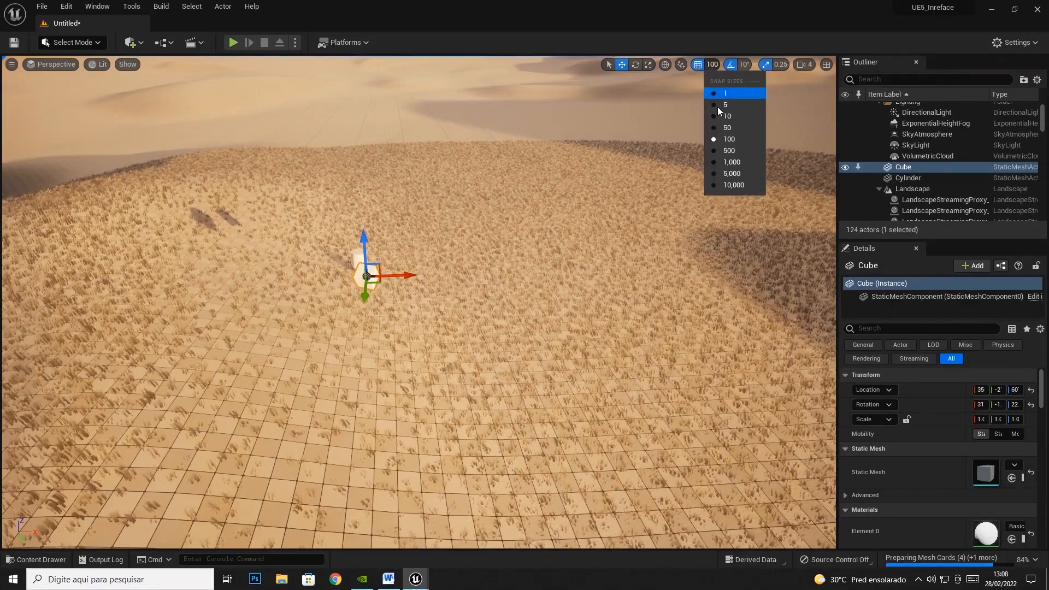
{"action": "left_click", "coordinate": [727, 116]}
{"action": "left_click", "coordinate": [700, 65]}
{"action": "left_click_drag", "start_coordinate": [392, 272], "coordinate": [455, 273]}
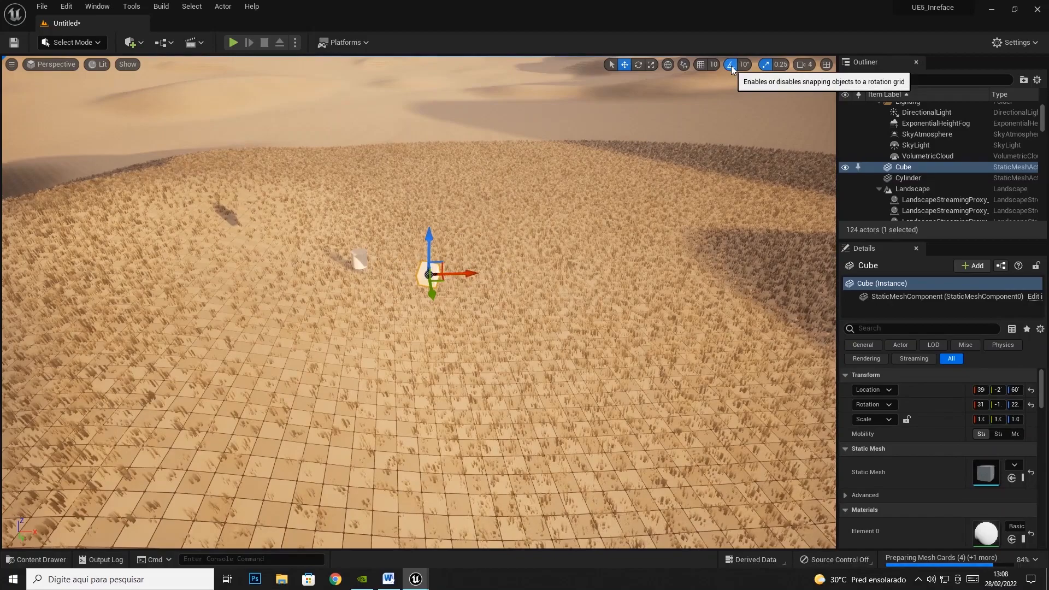
- Rotate the cube about the Y axis with rotation snapping in 10° increments
{"action": "left_click", "coordinate": [731, 67]}
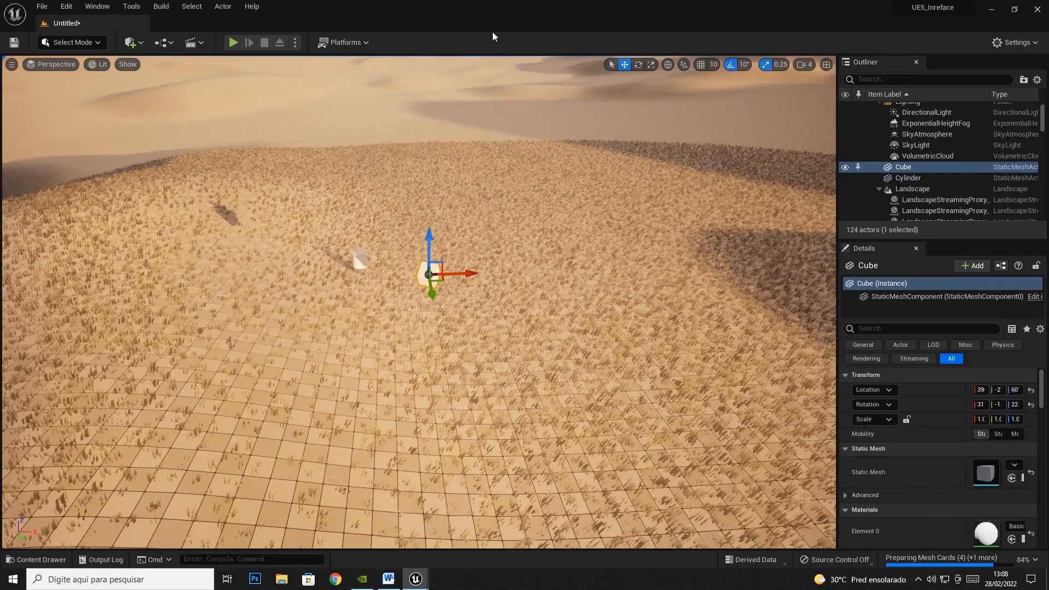
{"action": "left_click", "coordinate": [638, 66]}
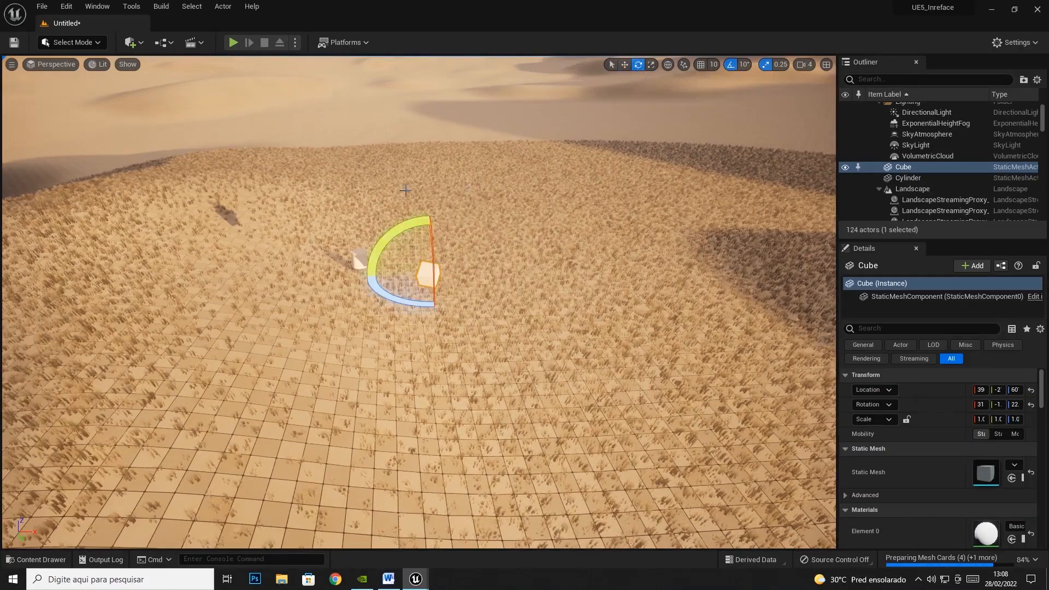
{"action": "mouse_move", "coordinate": [388, 234]}
{"action": "left_mouse_down"}
{"action": "mouse_move", "coordinate": [431, 257]}
{"action": "mouse_move", "coordinate": [388, 235]}
{"action": "left_mouse_up"}
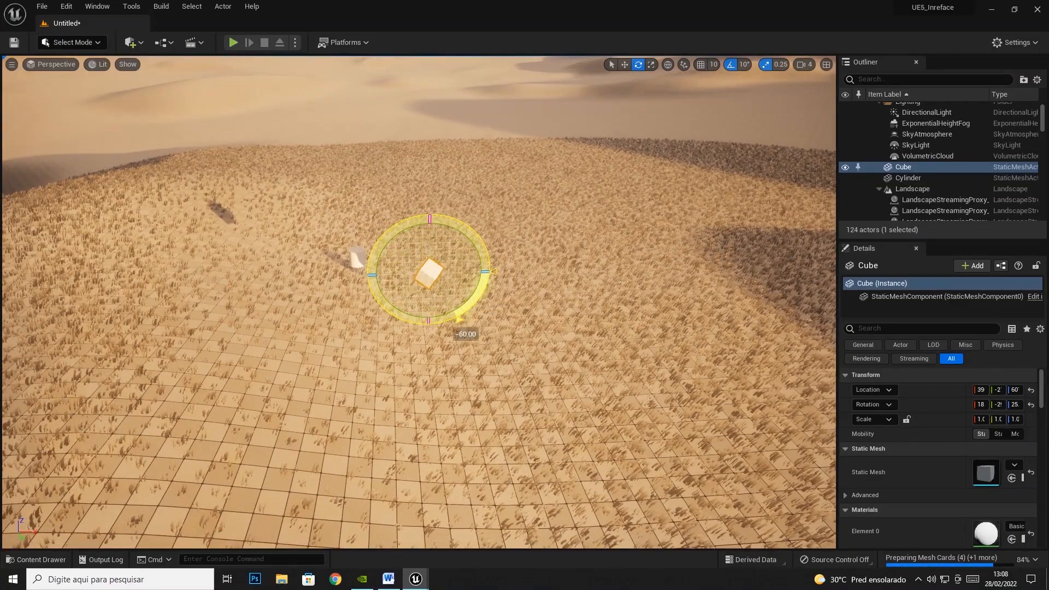
{"action": "left_click_drag", "start_coordinate": [429, 336], "coordinate": [463, 330]}
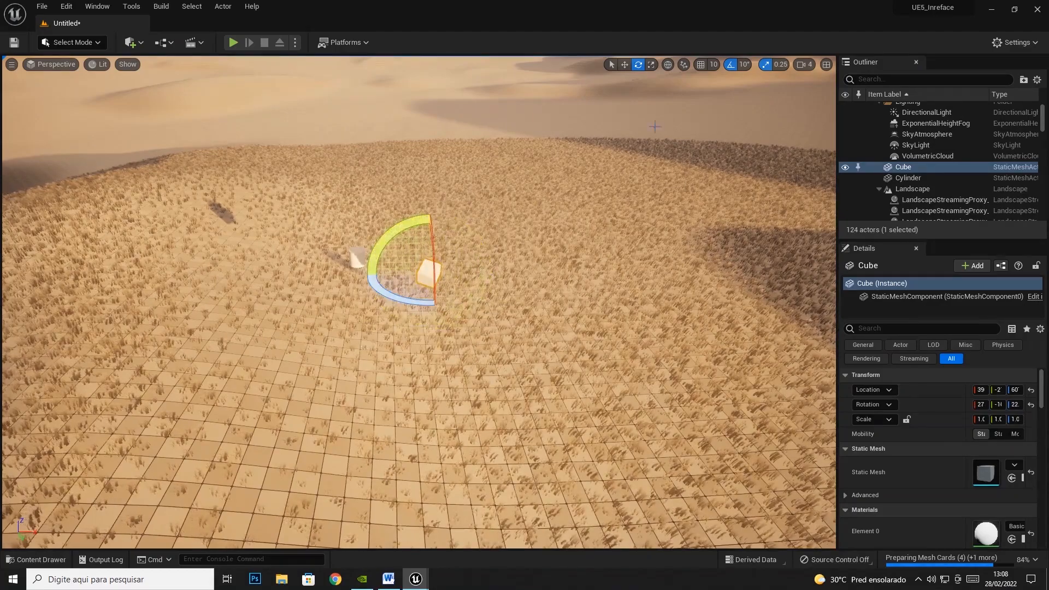
- Set the rotation snap to 5° and rotate the cube back and forth about the Y axis
{"action": "left_click", "coordinate": [742, 64]}
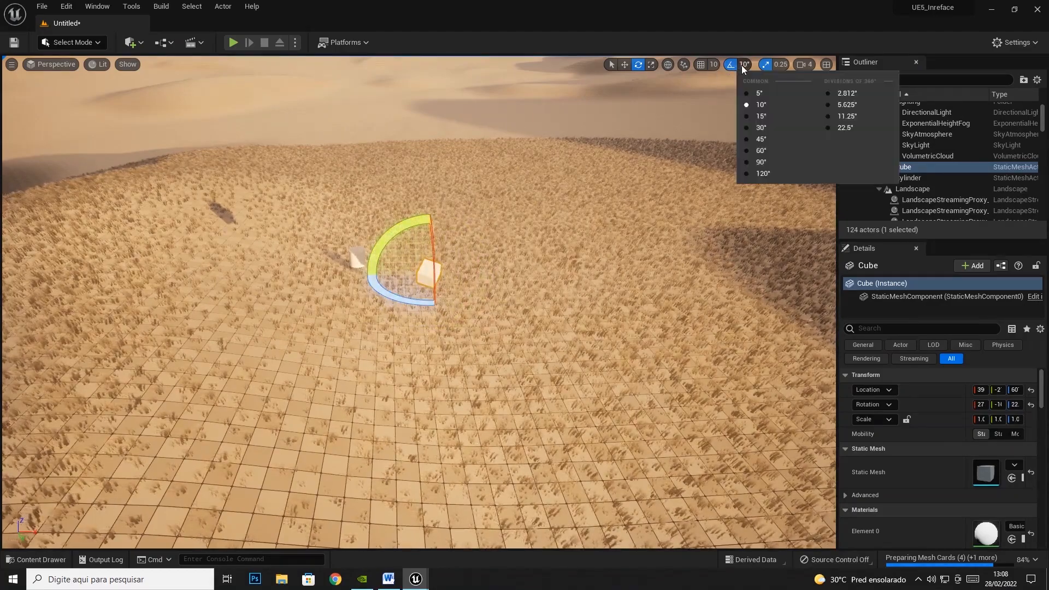
{"action": "left_click", "coordinate": [762, 98]}
{"action": "left_click_drag", "start_coordinate": [386, 231], "coordinate": [493, 271]}
{"action": "left_click_drag", "start_coordinate": [471, 311], "coordinate": [418, 326]}
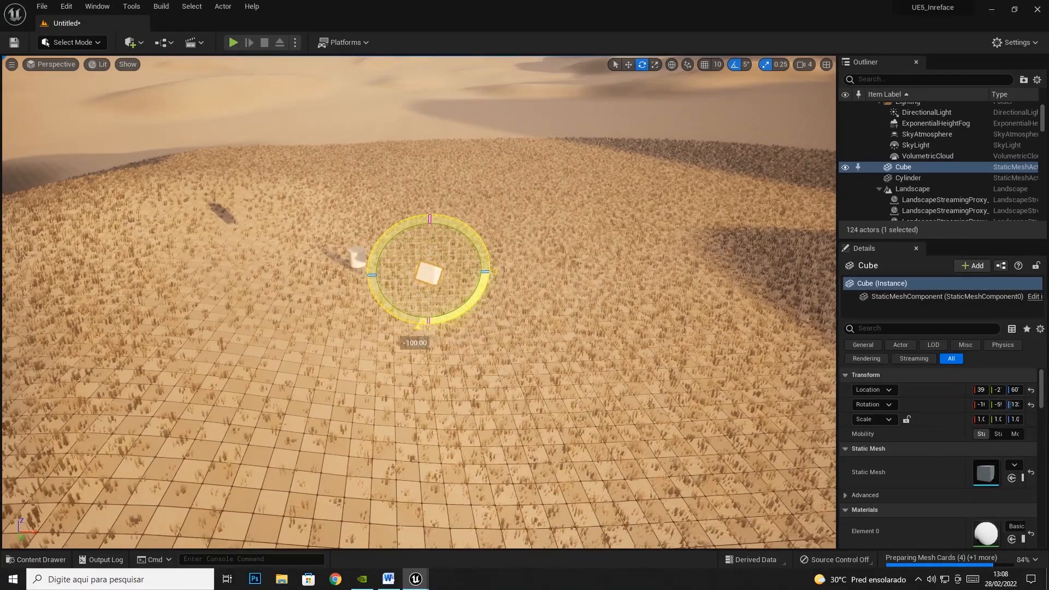
{"action": "left_click_drag", "start_coordinate": [489, 287], "coordinate": [825, 42]}
- Set the rotation snap to 30° and review the other available angle increments
{"action": "left_click", "coordinate": [746, 64]}
{"action": "left_click", "coordinate": [763, 130]}
{"action": "left_click", "coordinate": [744, 64]}
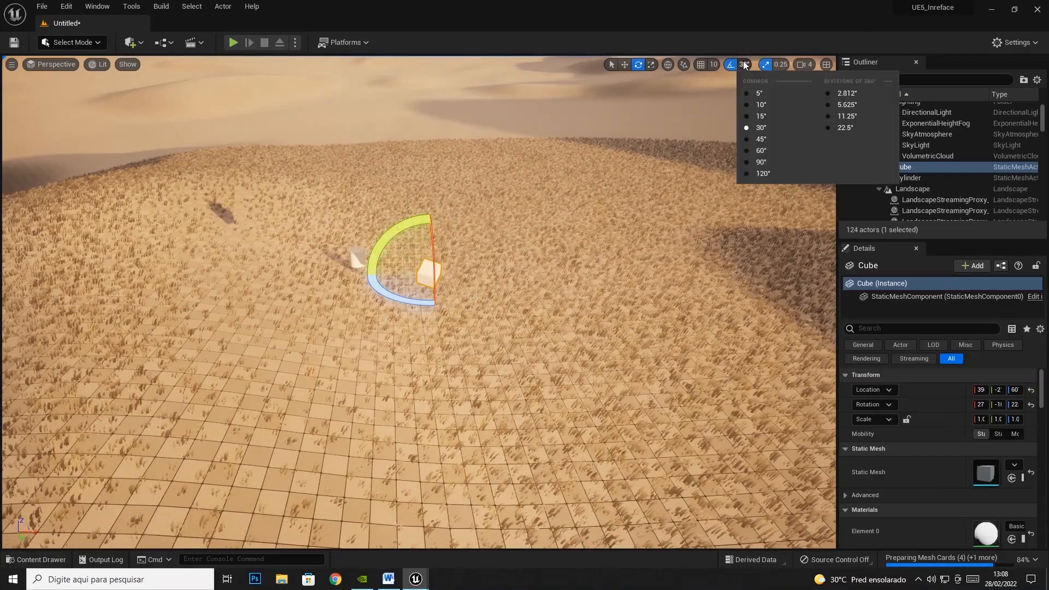
{"action": "left_click", "coordinate": [765, 68]}
{"action": "left_click", "coordinate": [741, 64]}
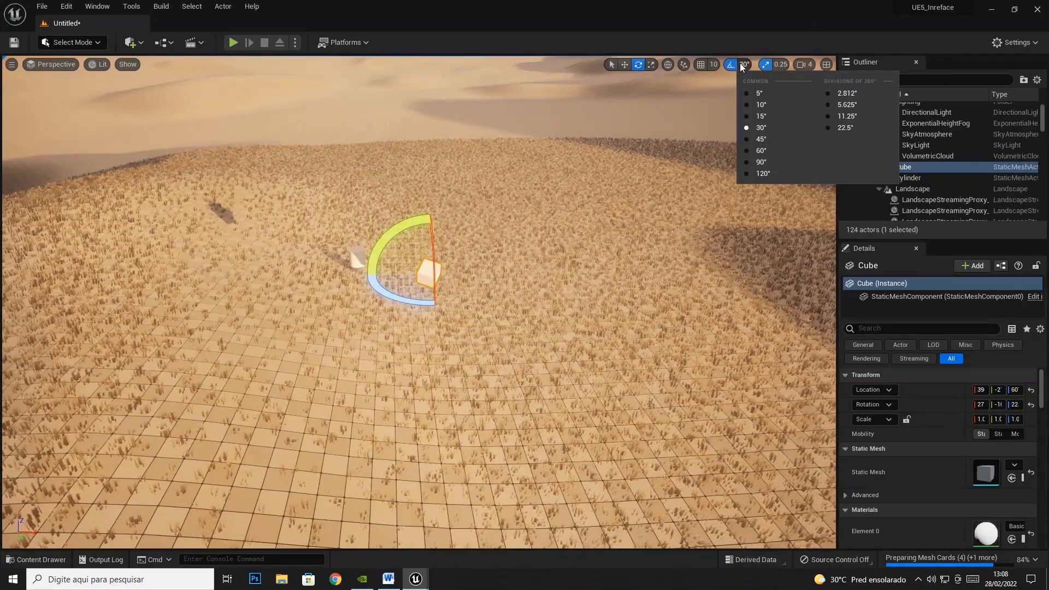
- Turn off rotation snapping and rotate the cube freely about the Y axis
{"action": "left_click", "coordinate": [729, 66]}
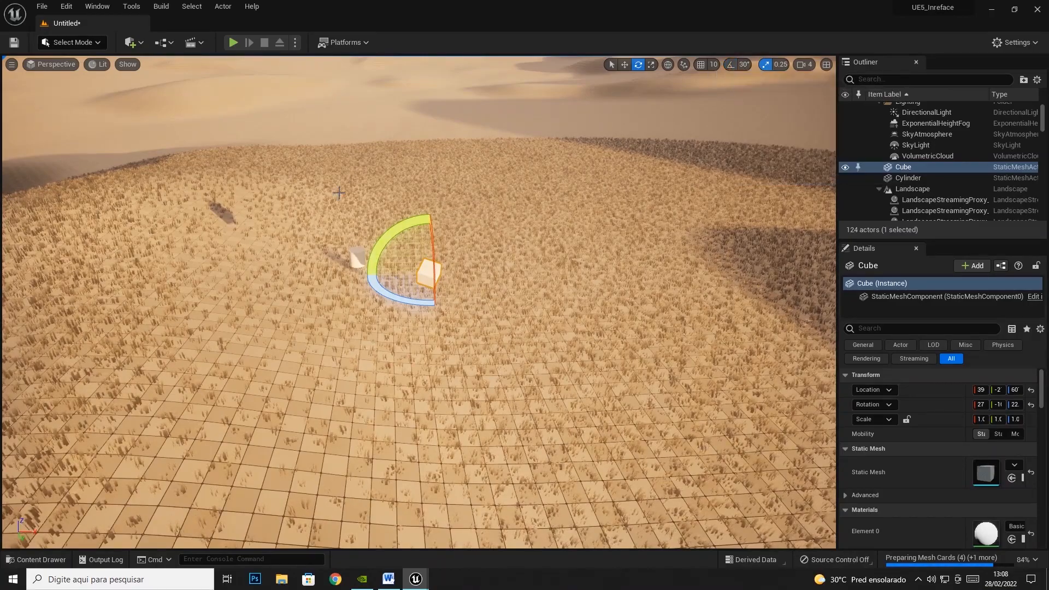
{"action": "left_click_drag", "start_coordinate": [413, 221], "coordinate": [459, 322]}
{"action": "left_click_drag", "start_coordinate": [490, 247], "coordinate": [487, 293]}
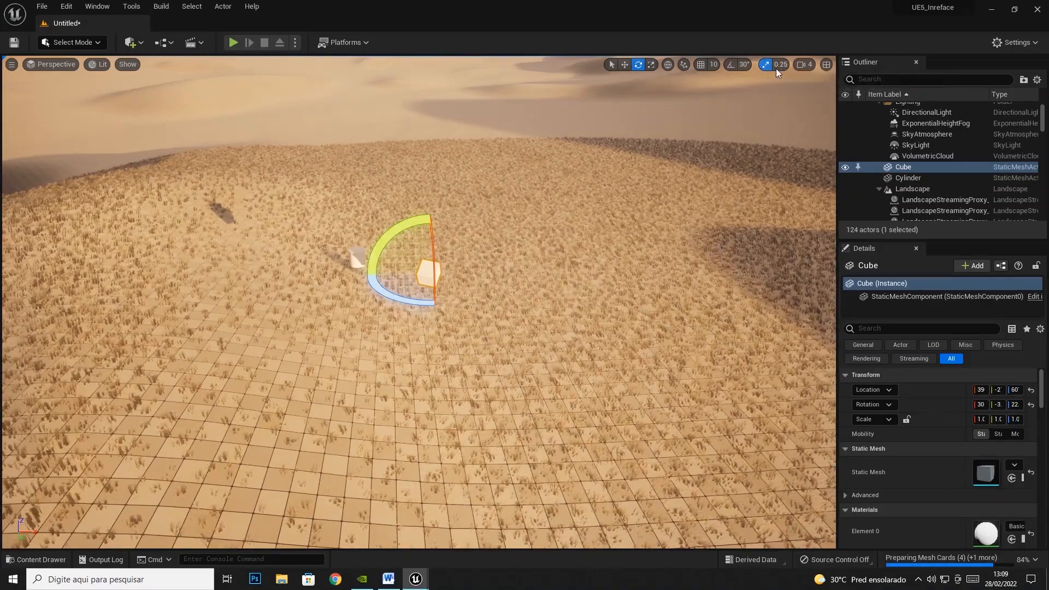
- Switch the transform gizmo to the Scale tool
{"action": "left_click", "coordinate": [756, 63]}
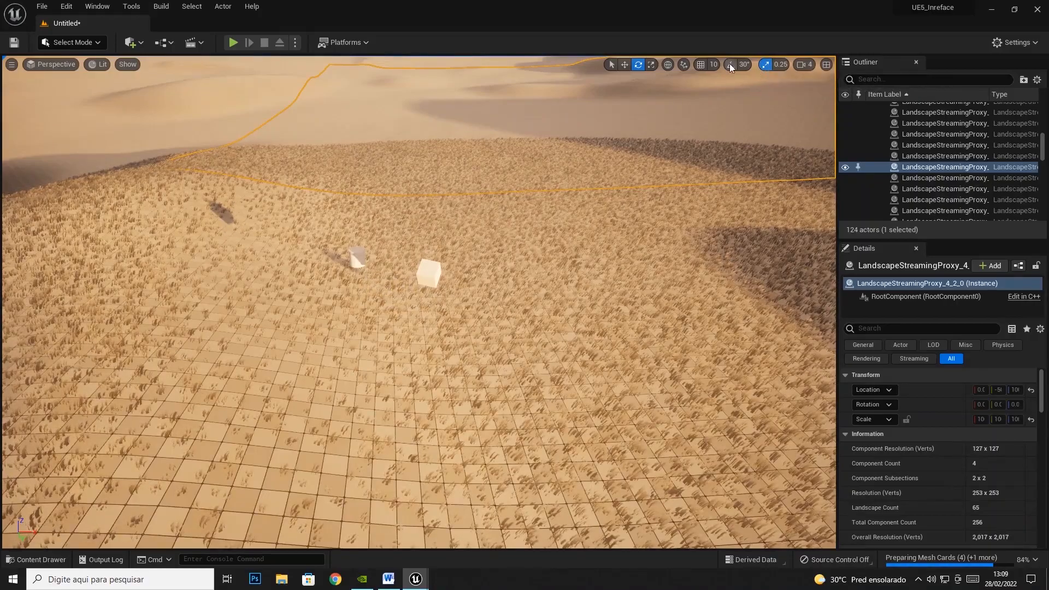
{"action": "left_click", "coordinate": [652, 64]}
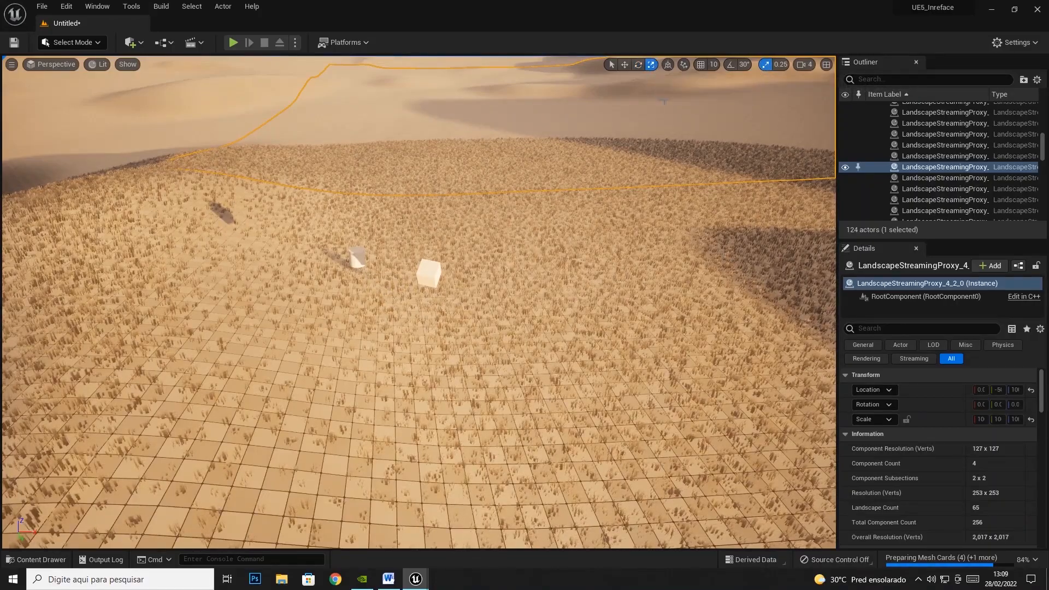
- Toggle scale snapping off and on, then scale the white cube uniformly with the 0.25 scale snap
{"action": "left_click", "coordinate": [766, 65]}
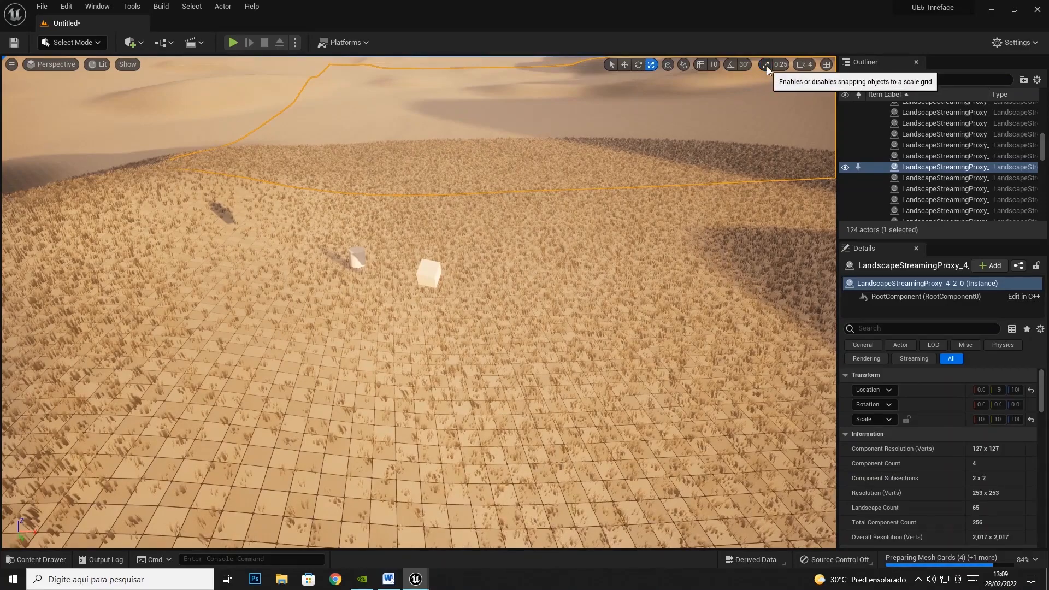
{"action": "left_click", "coordinate": [766, 65]}
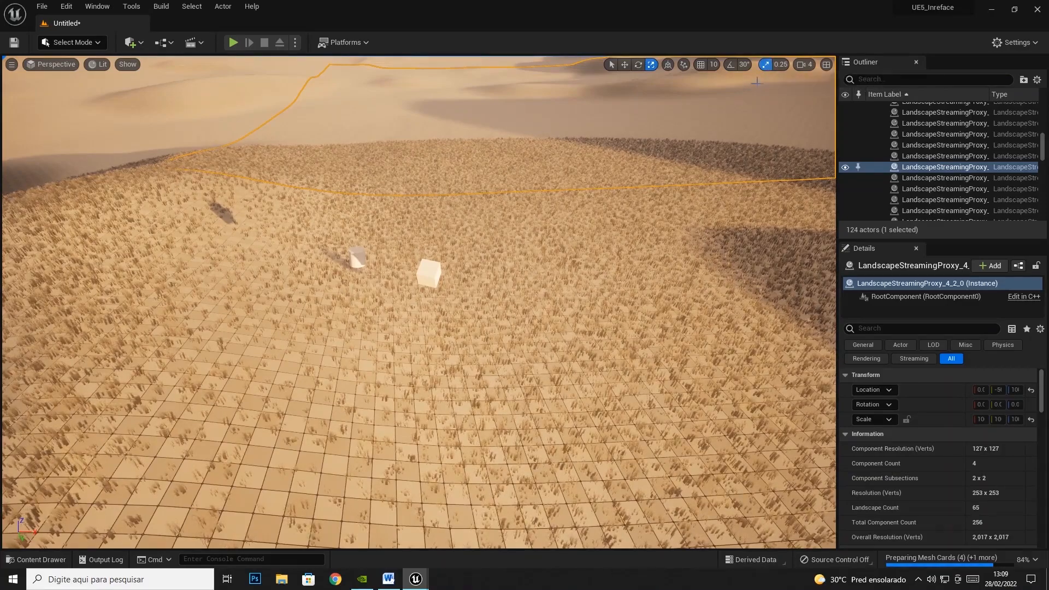
{"action": "left_click", "coordinate": [429, 273]}
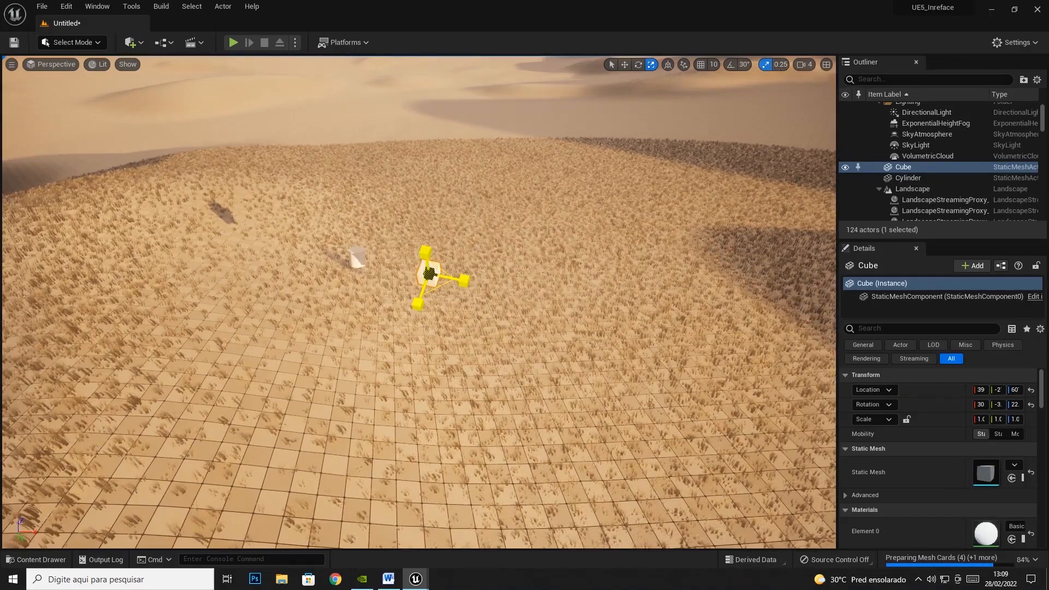
{"action": "left_click_drag", "start_coordinate": [429, 273], "coordinate": [424, 295]}
- Set the scale snap increment to 10 and try scaling the cube with it
{"action": "left_click", "coordinate": [780, 65]}
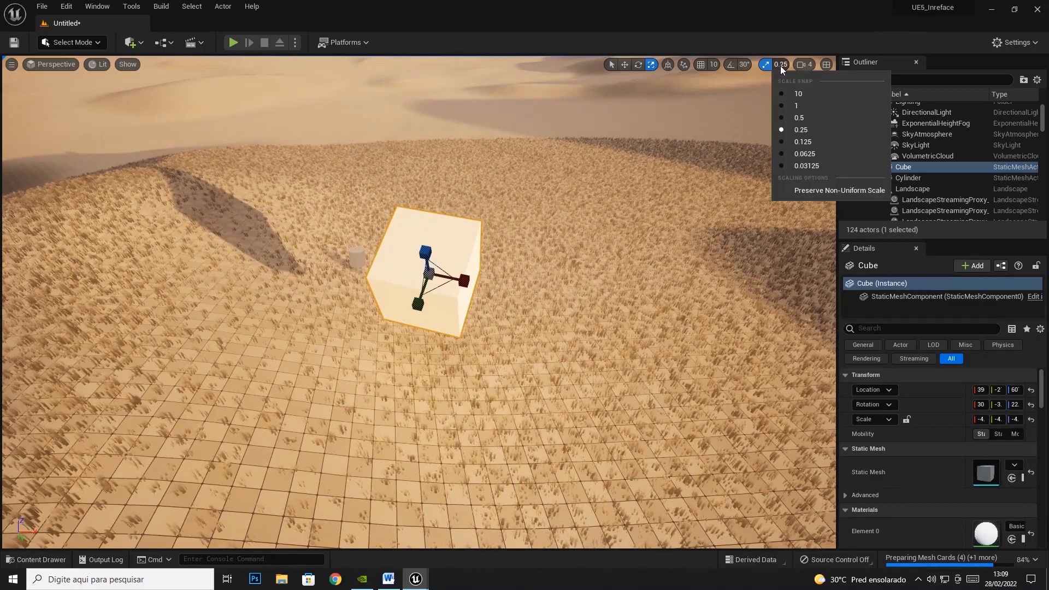
{"action": "left_click", "coordinate": [786, 93]}
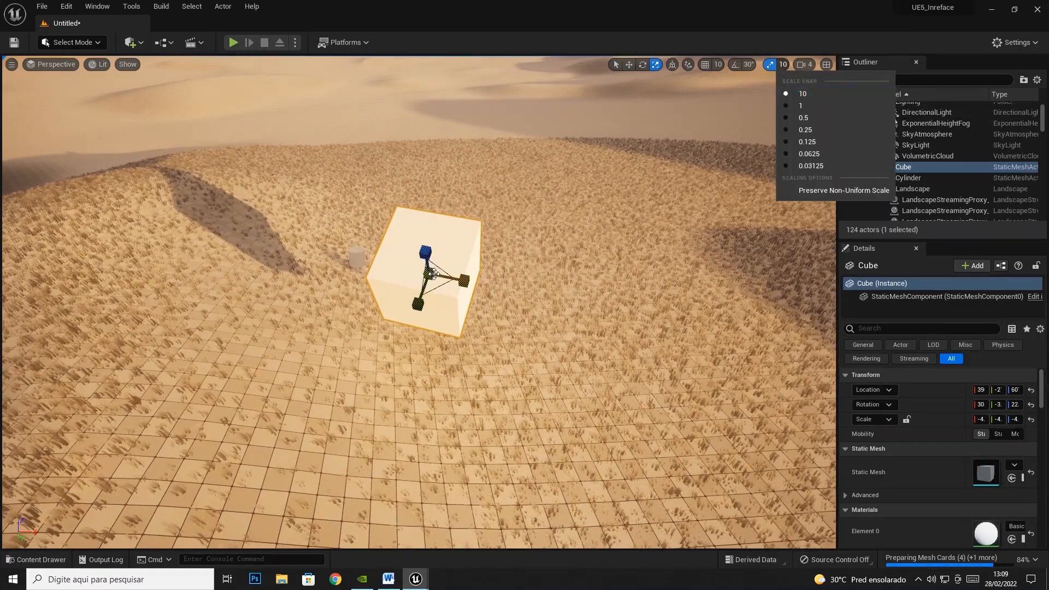
{"action": "left_click", "coordinate": [433, 274]}
{"action": "left_click_drag", "start_coordinate": [433, 275], "coordinate": [382, 262]}
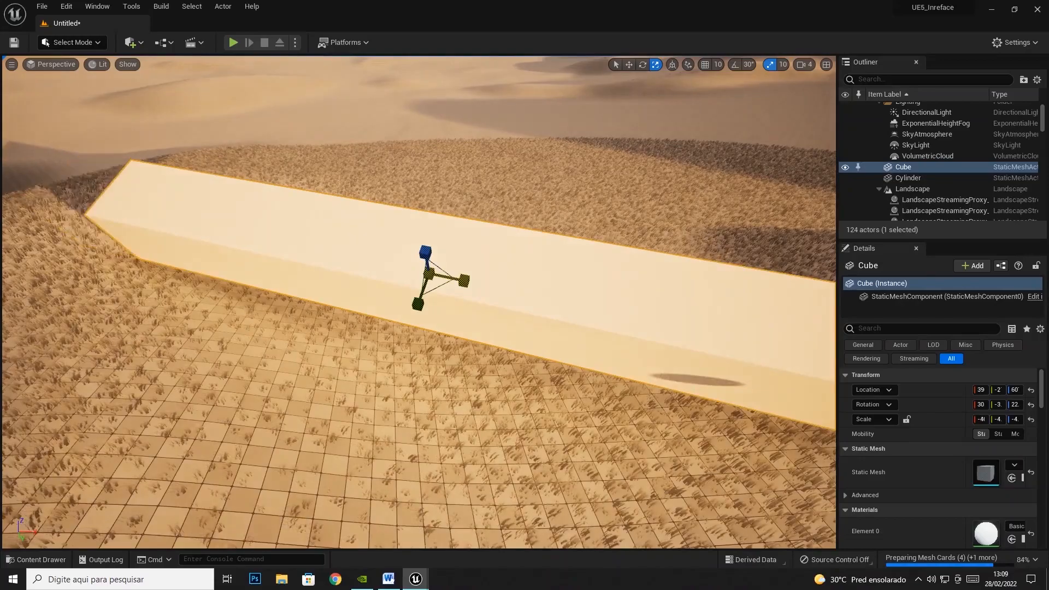
- Undo the scale changes made to the cube
{"action": "key", "text": "ctrl+z"}
{"action": "key", "text": "ctrl+z"}
{"action": "key", "text": "ctrl+z"}
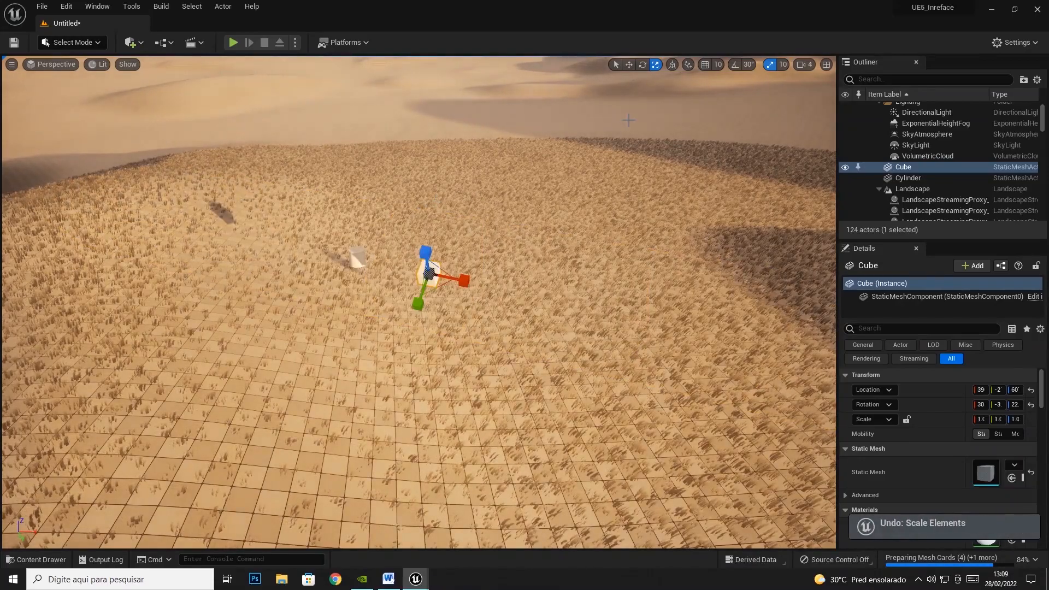
- Set the scale snap increment to 1 and enlarge the cube uniformly to a scale of 5
{"action": "left_click", "coordinate": [782, 64]}
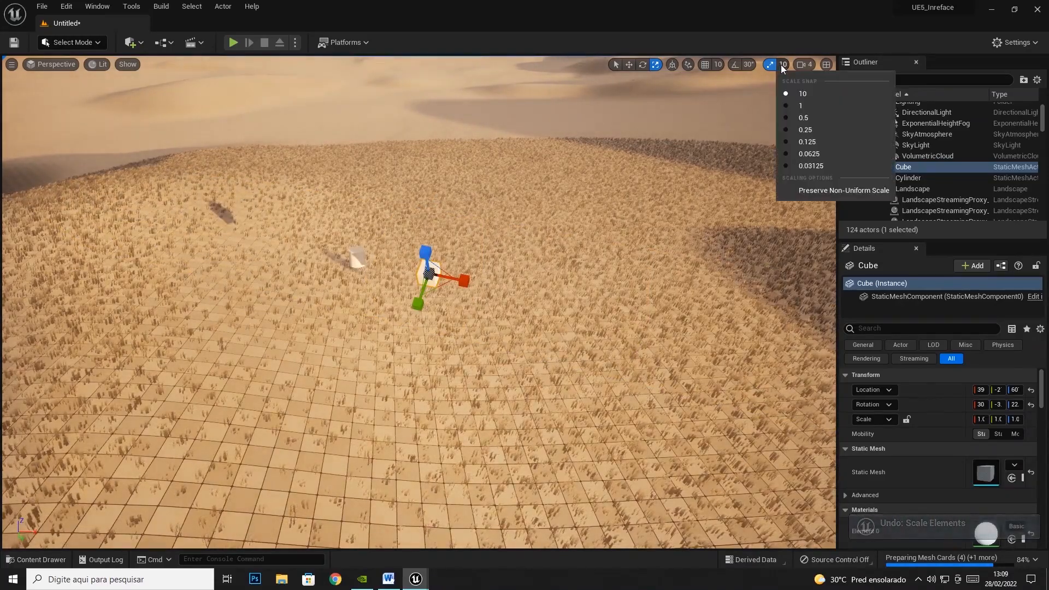
{"action": "left_click", "coordinate": [801, 106]}
{"action": "left_click_drag", "start_coordinate": [429, 273], "coordinate": [413, 346]}
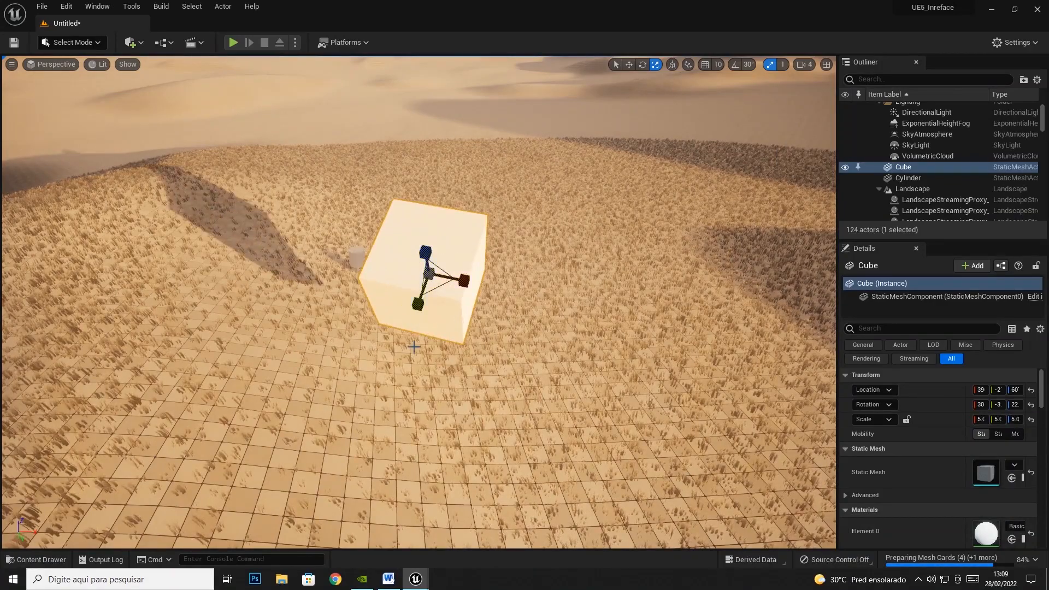
- Enlarge the cube uniformly with a 0.03125 scale snap, and turn snapping off to scale it freely to about 8.5
{"action": "left_click", "coordinate": [780, 66]}
{"action": "left_click", "coordinate": [797, 172]}
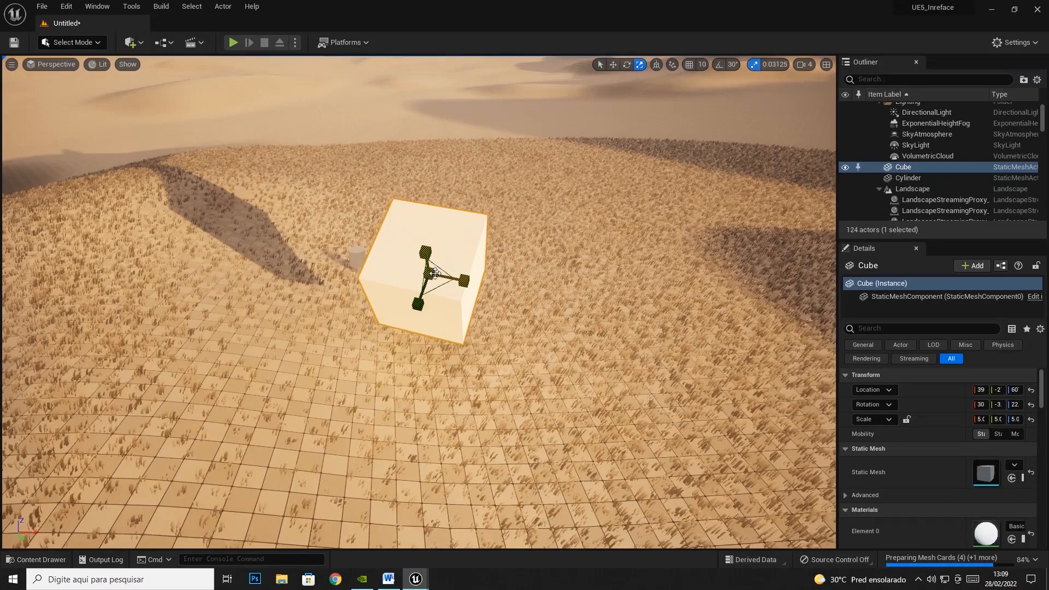
{"action": "left_click_drag", "start_coordinate": [436, 273], "coordinate": [519, 210]}
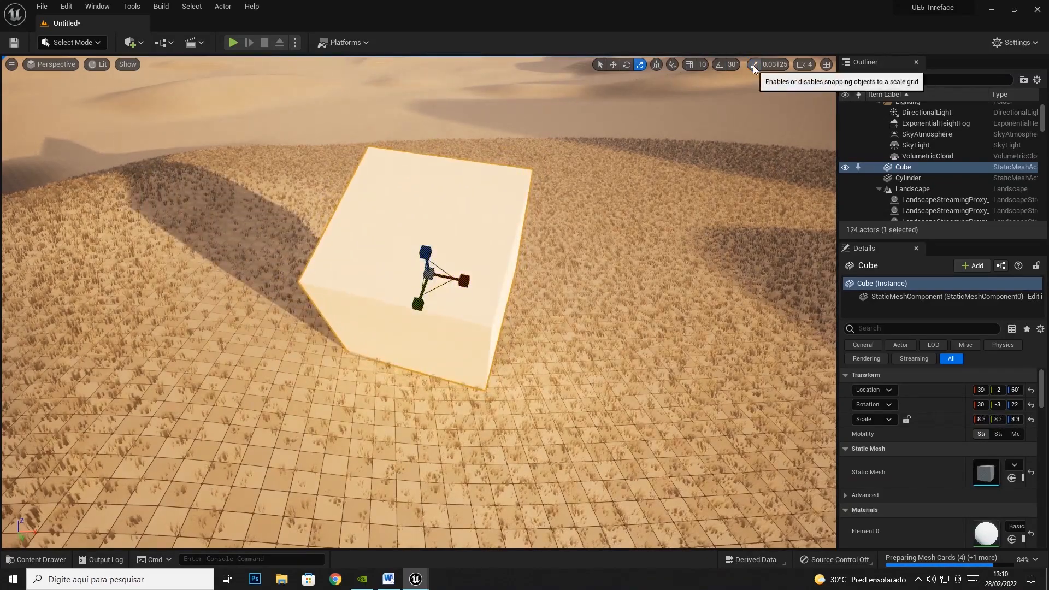
{"action": "left_click_drag", "start_coordinate": [429, 274], "coordinate": [386, 272]}
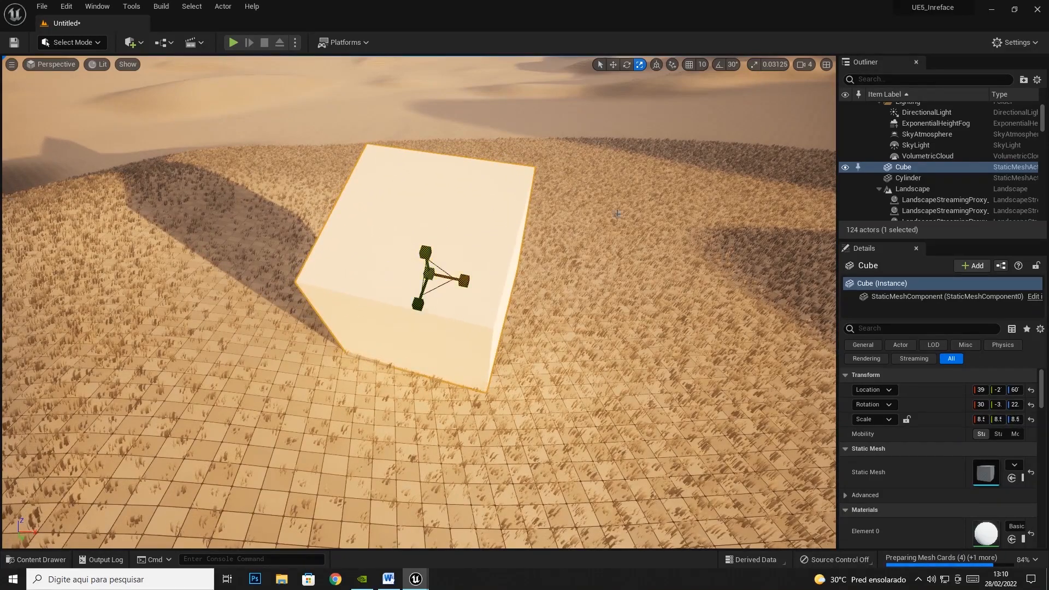
- Check the viewport's camera speed settings and look around the cube
{"action": "left_click", "coordinate": [809, 65]}
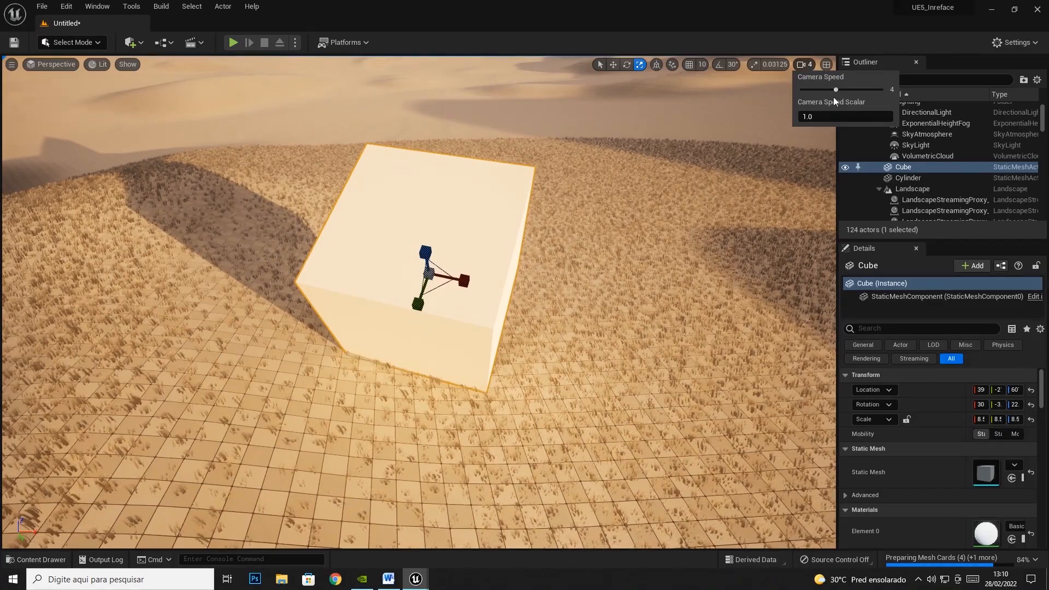
{"action": "right_click_drag", "start_coordinate": [764, 218], "coordinate": [751, 164]}
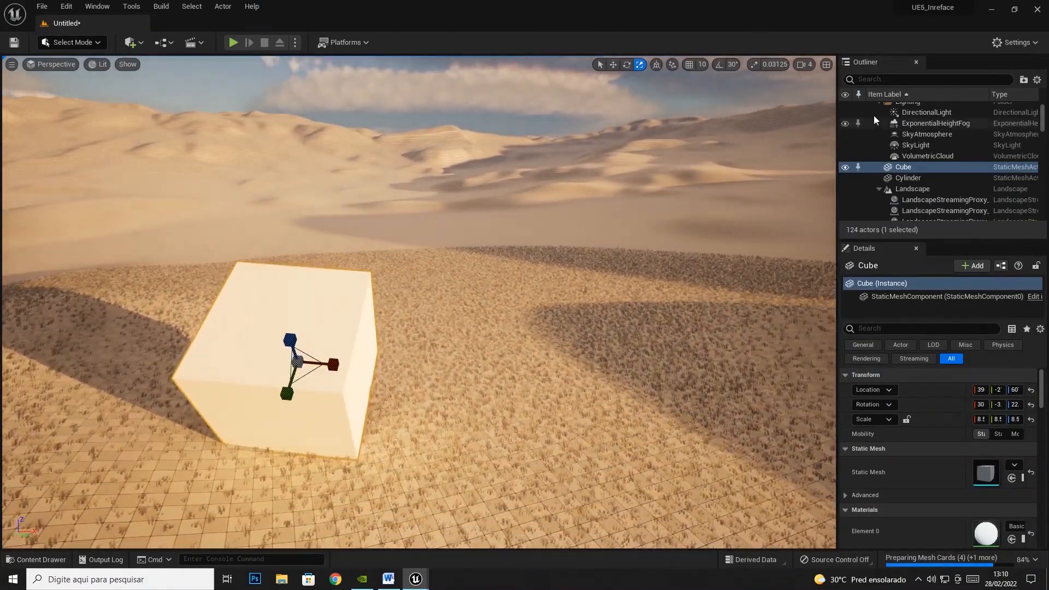
- Split the viewport into the four-view layout, maximizing and restoring the Right and Back views
{"action": "left_click", "coordinate": [826, 64]}
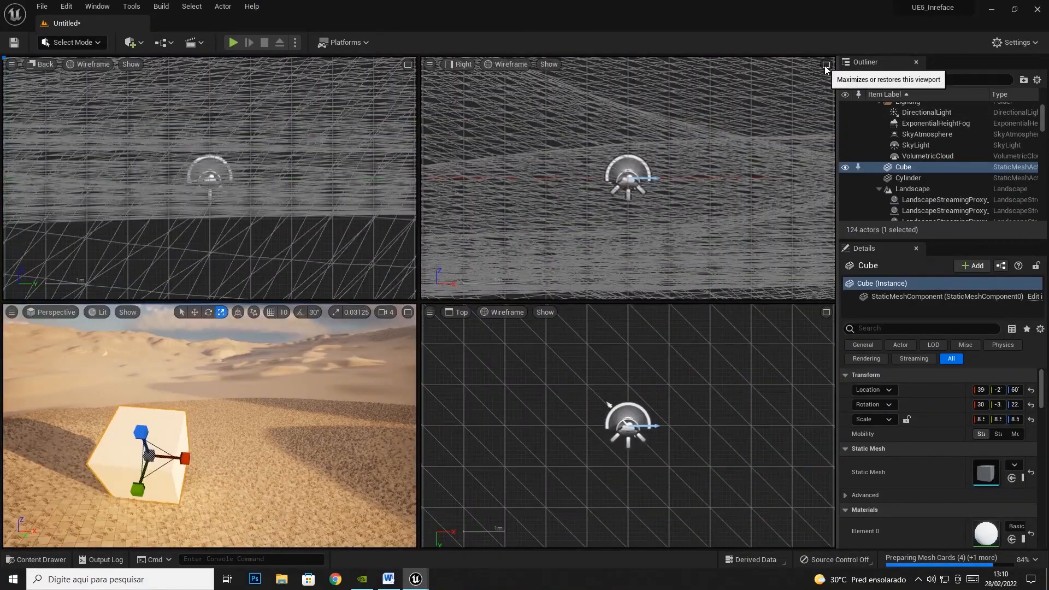
{"action": "left_click", "coordinate": [826, 65]}
{"action": "left_click", "coordinate": [826, 64]}
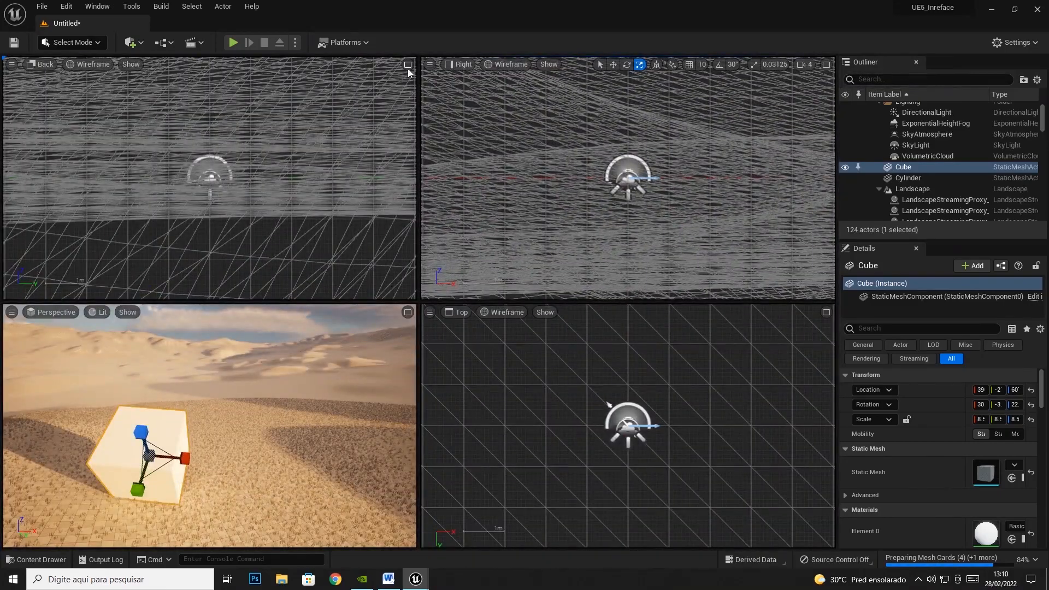
{"action": "left_click", "coordinate": [408, 65]}
{"action": "left_click", "coordinate": [826, 65]}
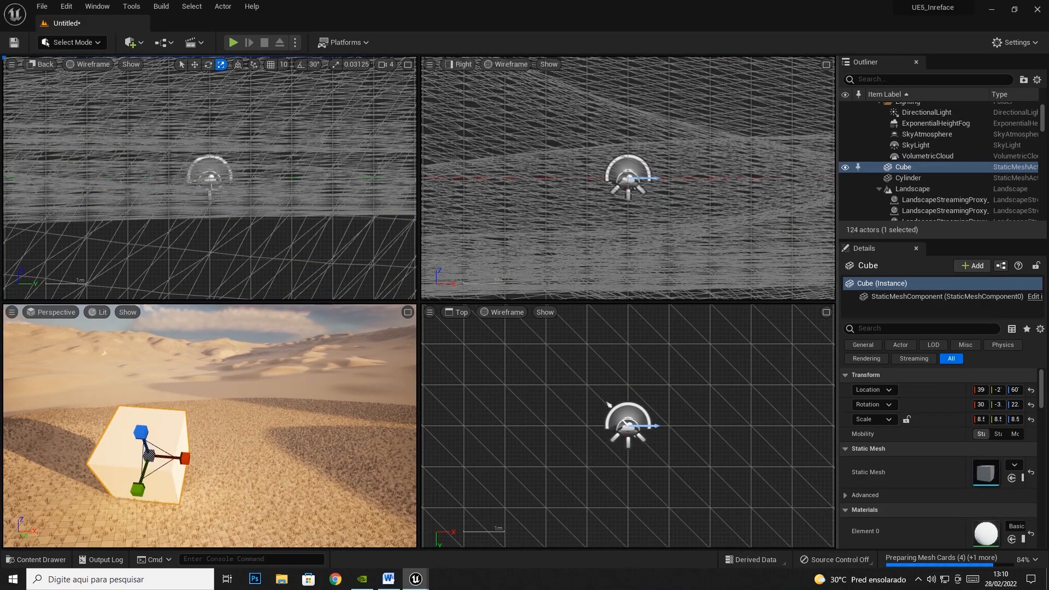
- Change the Back viewport's orientation to Front, Right and finally Left
{"action": "left_click", "coordinate": [38, 64]}
{"action": "left_click", "coordinate": [38, 64]}
{"action": "left_click", "coordinate": [38, 64]}
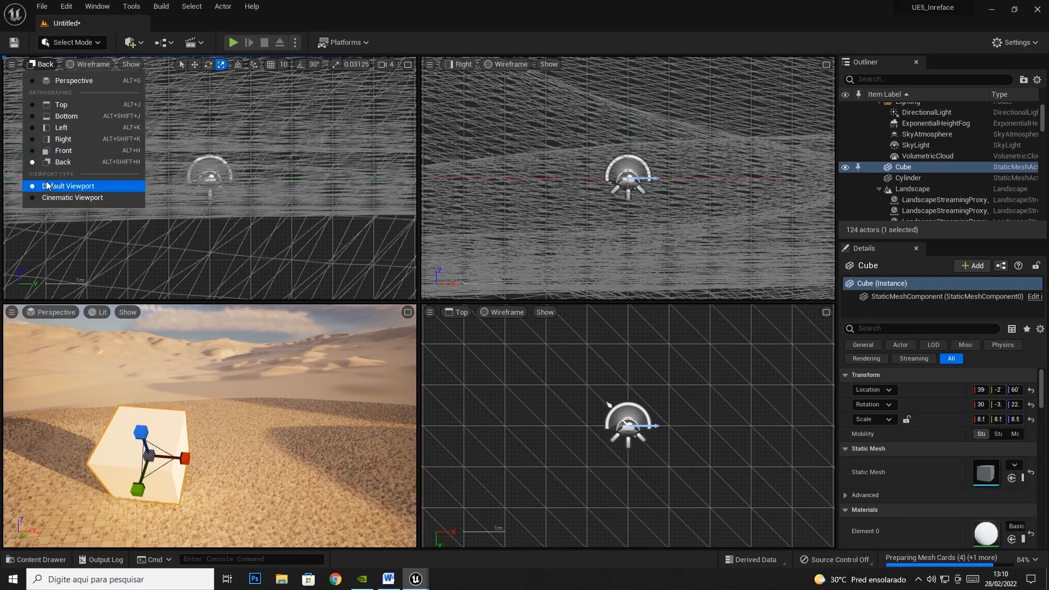
{"action": "left_click", "coordinate": [63, 150]}
{"action": "left_click", "coordinate": [49, 64]}
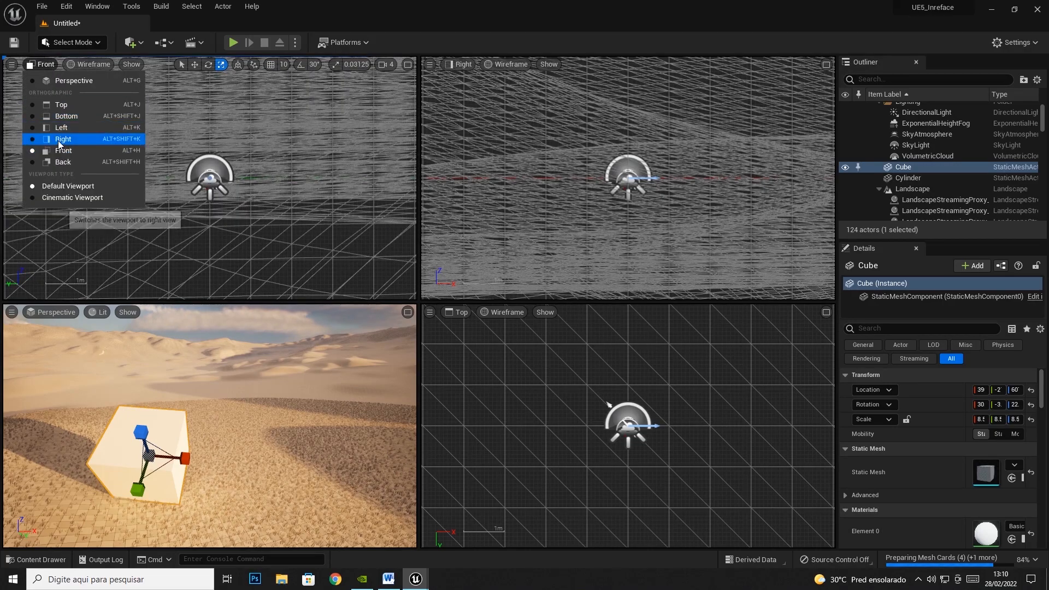
{"action": "left_click", "coordinate": [59, 140]}
{"action": "left_click", "coordinate": [43, 64]}
{"action": "left_click", "coordinate": [55, 129]}
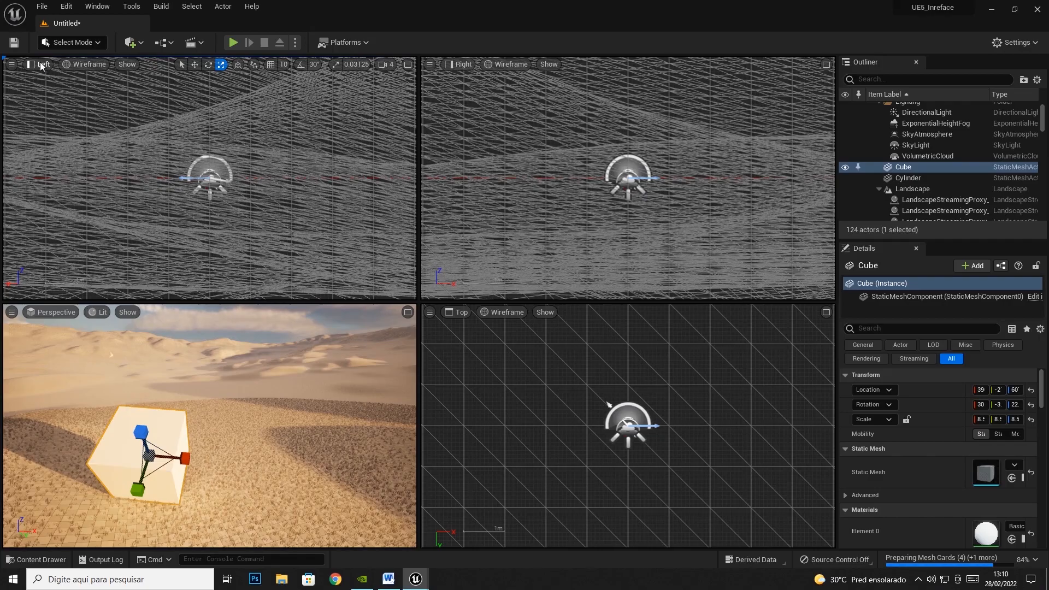
- Try Lit shading in the Left viewport, return it to Wireframe, and look through its show flags
{"action": "left_click", "coordinate": [82, 64]}
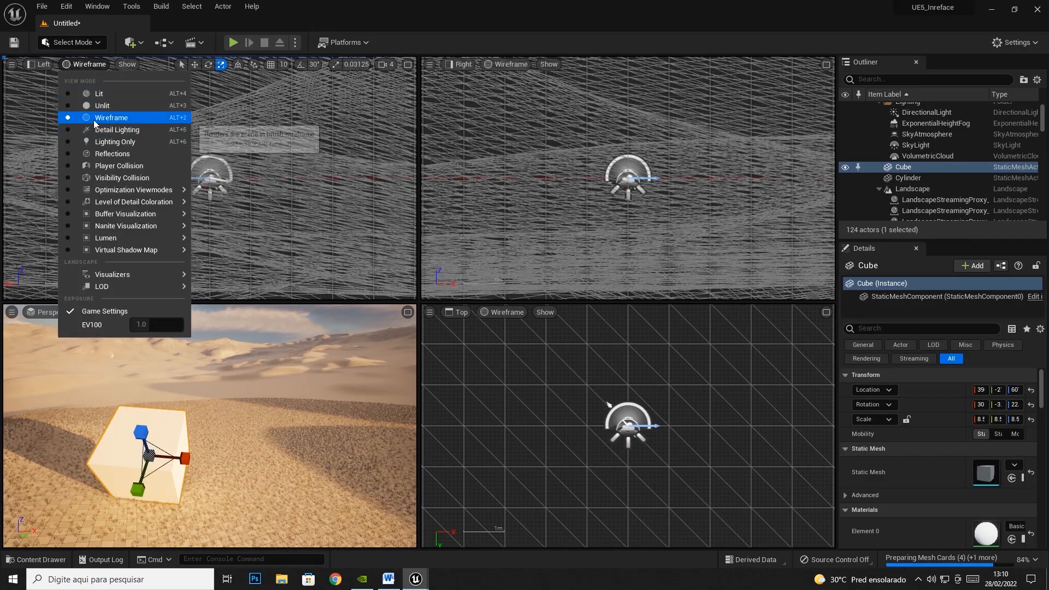
{"action": "left_click", "coordinate": [92, 98]}
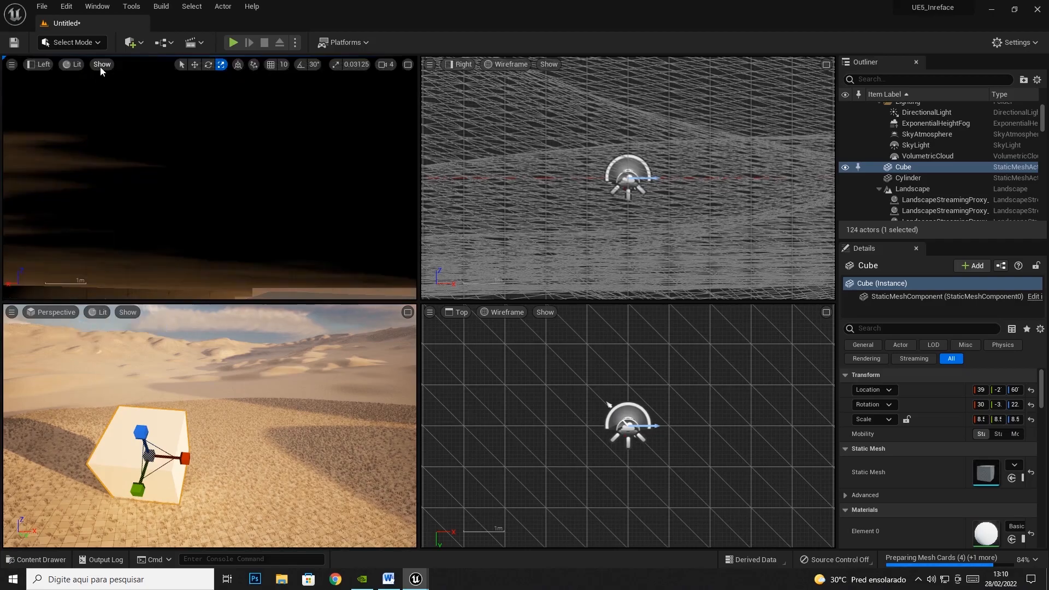
{"action": "left_click", "coordinate": [79, 64]}
{"action": "left_click", "coordinate": [98, 118]}
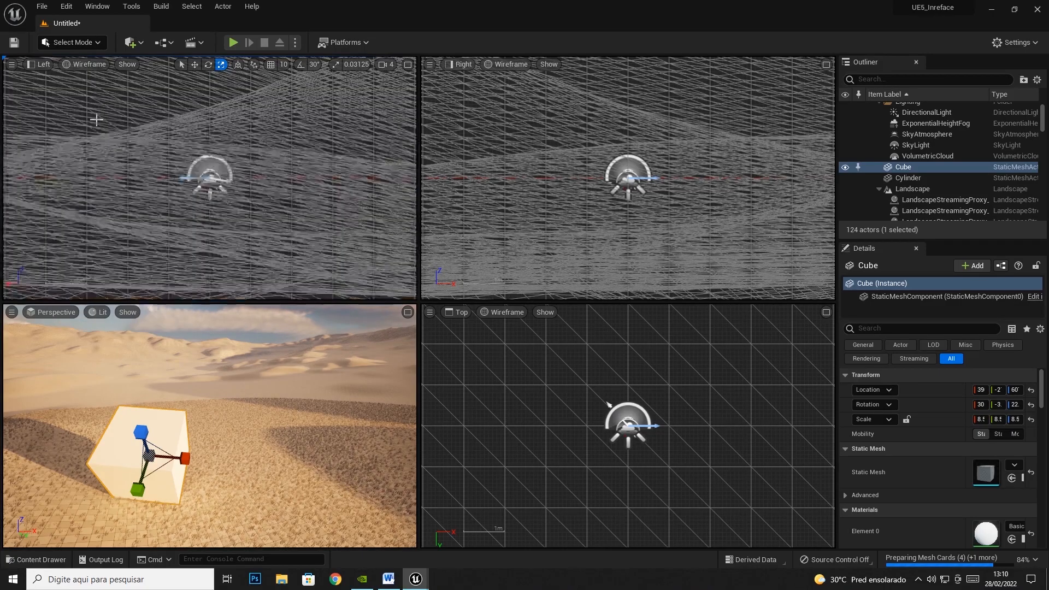
{"action": "left_click", "coordinate": [128, 65]}
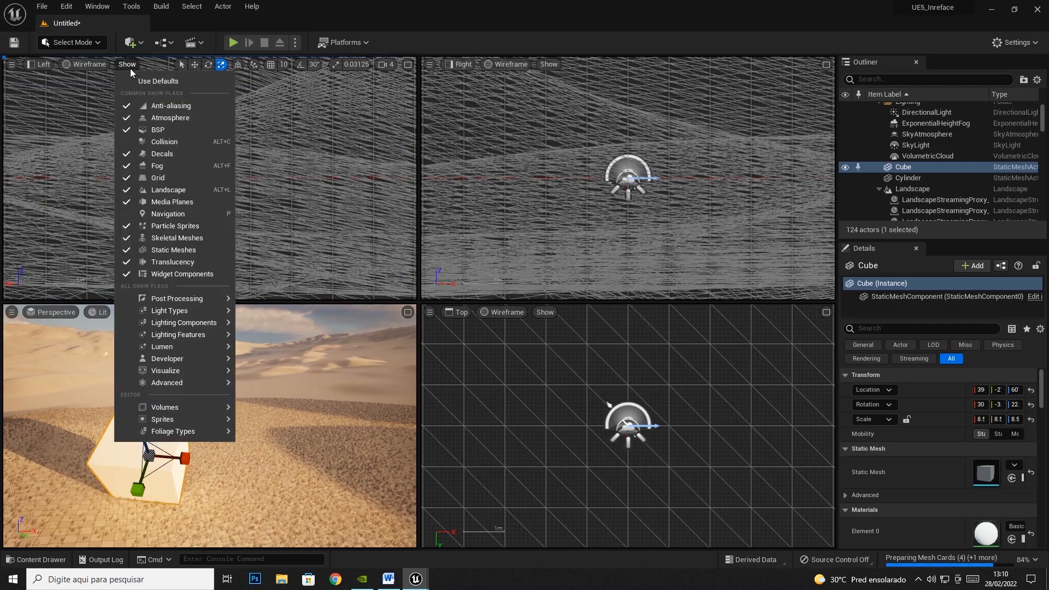
{"action": "mouse_move", "coordinate": [209, 297]}
- Maximize and restore the Left, Right and Top viewports in turn, ending with the Perspective viewport maximized
{"action": "left_click", "coordinate": [407, 64]}
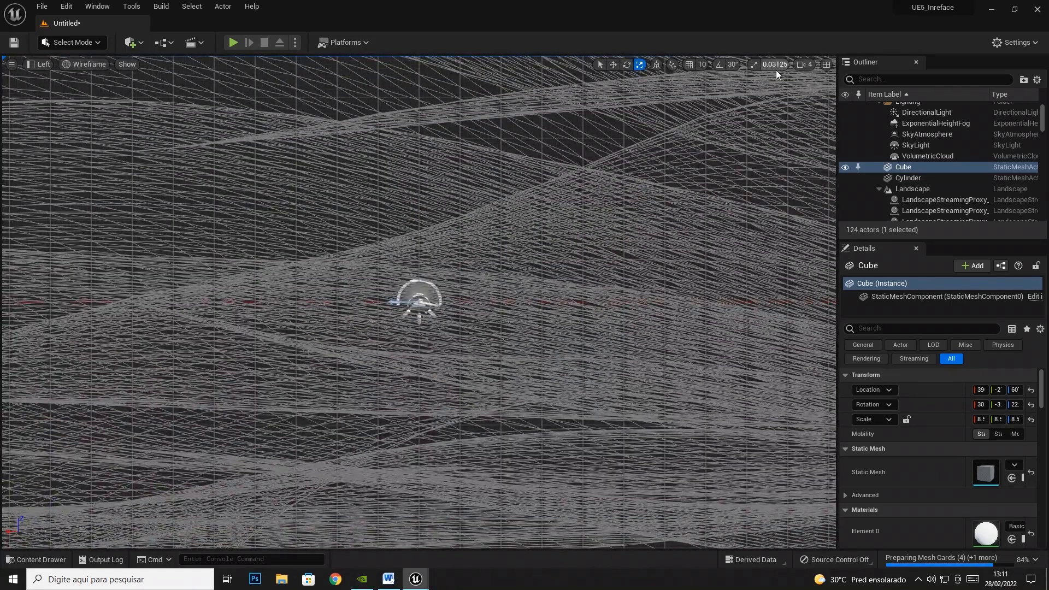
{"action": "left_click", "coordinate": [826, 66]}
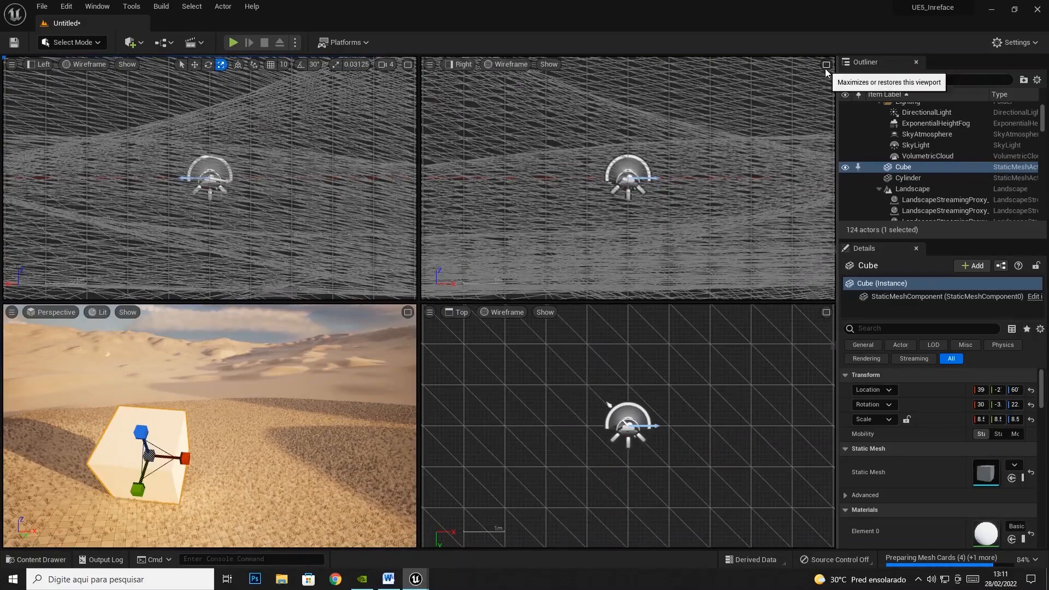
{"action": "left_click", "coordinate": [826, 65]}
{"action": "left_click", "coordinate": [826, 65]}
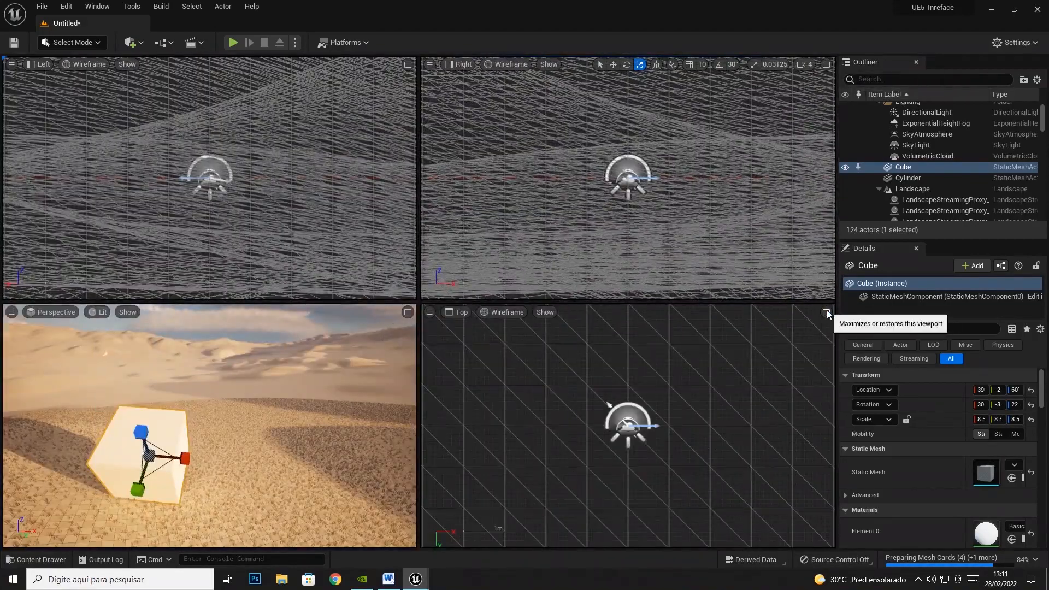
{"action": "left_click", "coordinate": [826, 311]}
{"action": "left_click", "coordinate": [826, 65]}
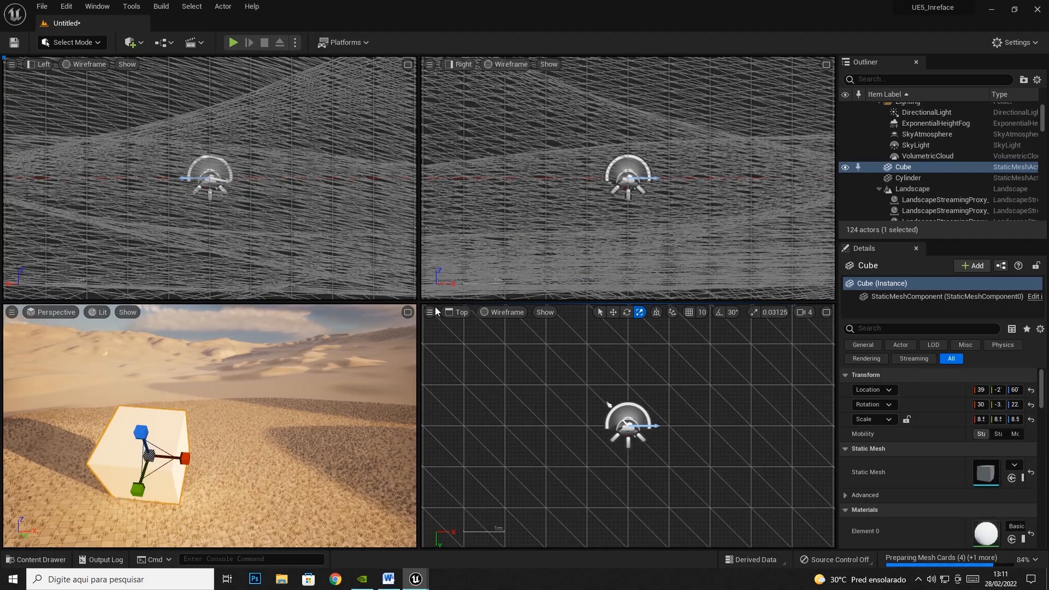
{"action": "left_click", "coordinate": [408, 312]}
{"action": "right_click_drag", "start_coordinate": [588, 216], "coordinate": [567, 226]}
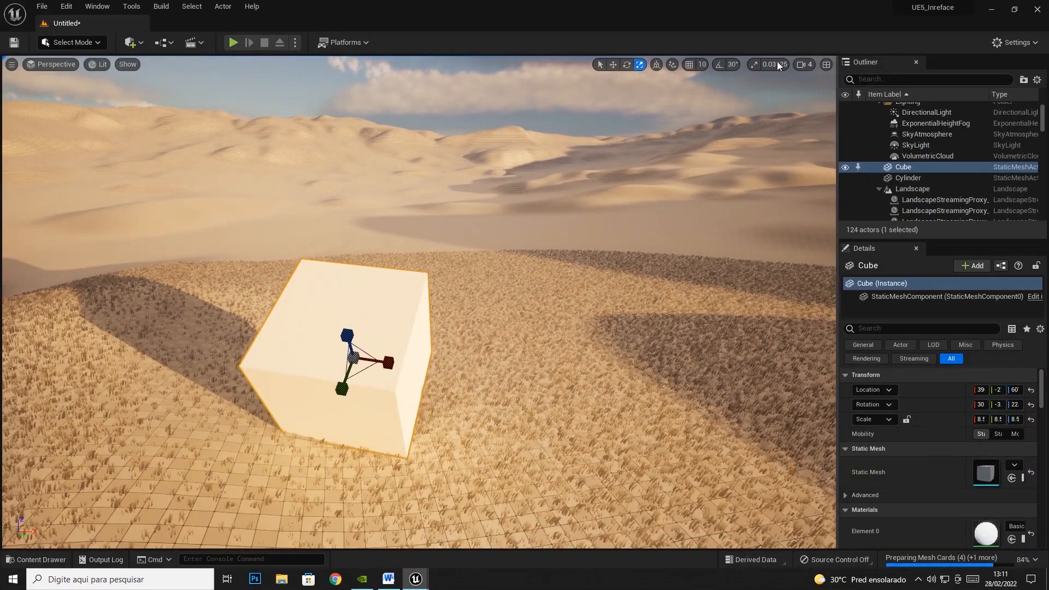
- Turn on the FPS display in the Perspective viewport and deselect the cube
{"action": "left_click", "coordinate": [12, 65]}
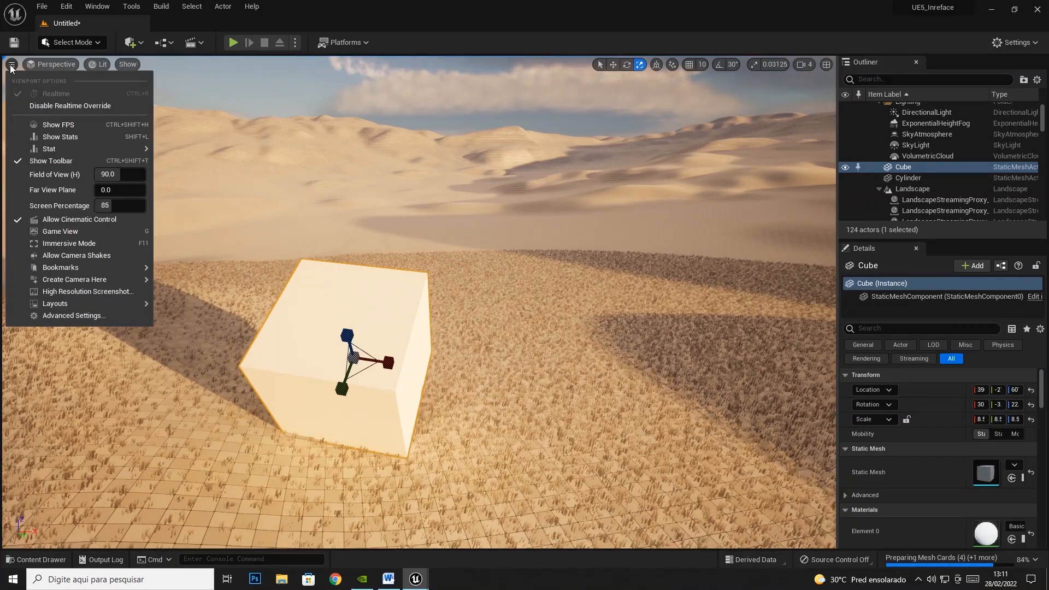
{"action": "left_click", "coordinate": [65, 127]}
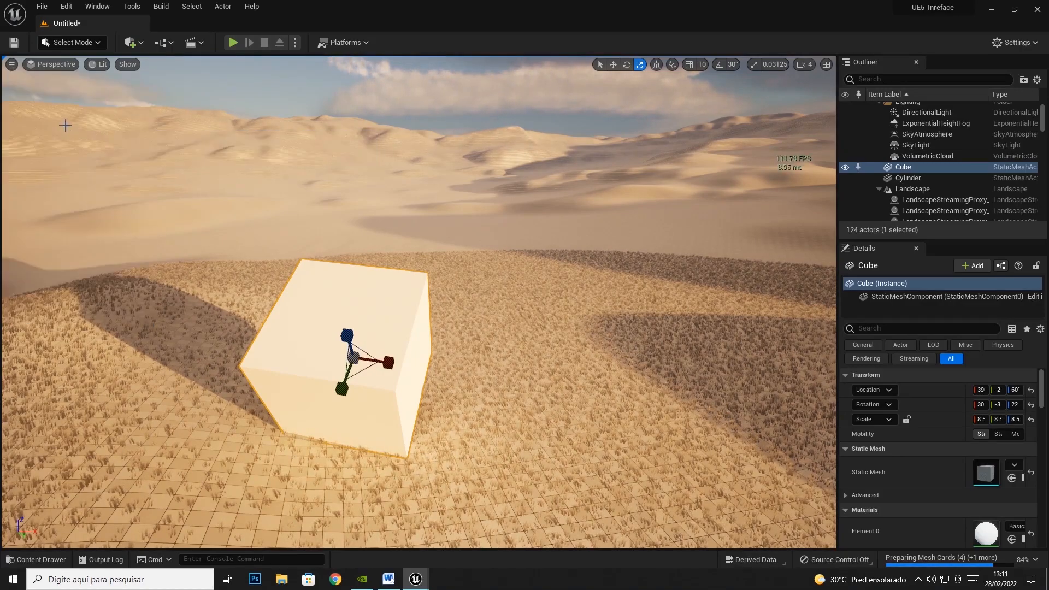
{"action": "left_click", "coordinate": [11, 64]}
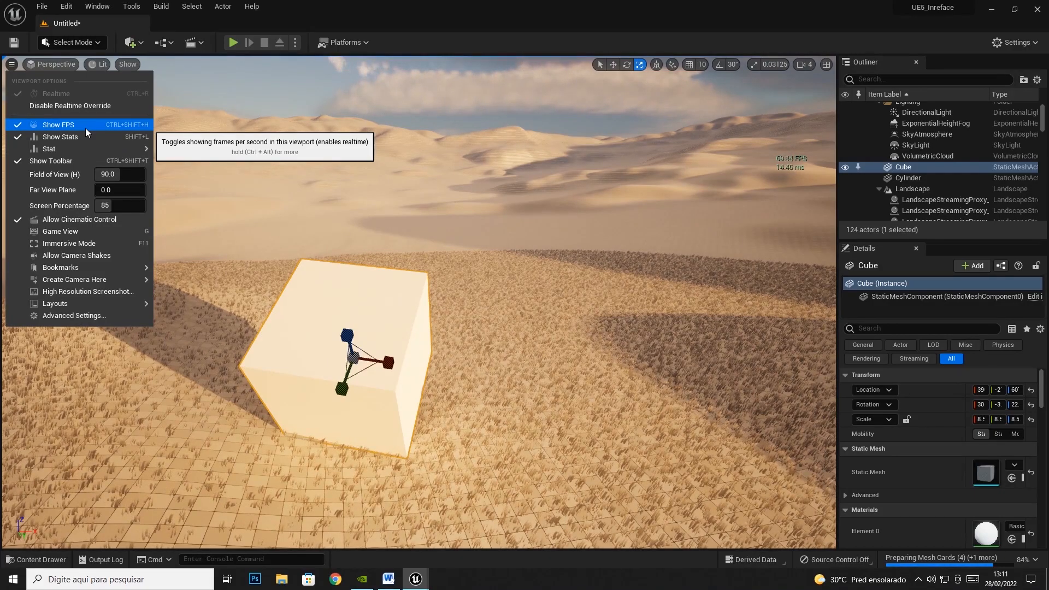
{"action": "left_click", "coordinate": [723, 158]}
{"action": "left_click", "coordinate": [723, 158]}
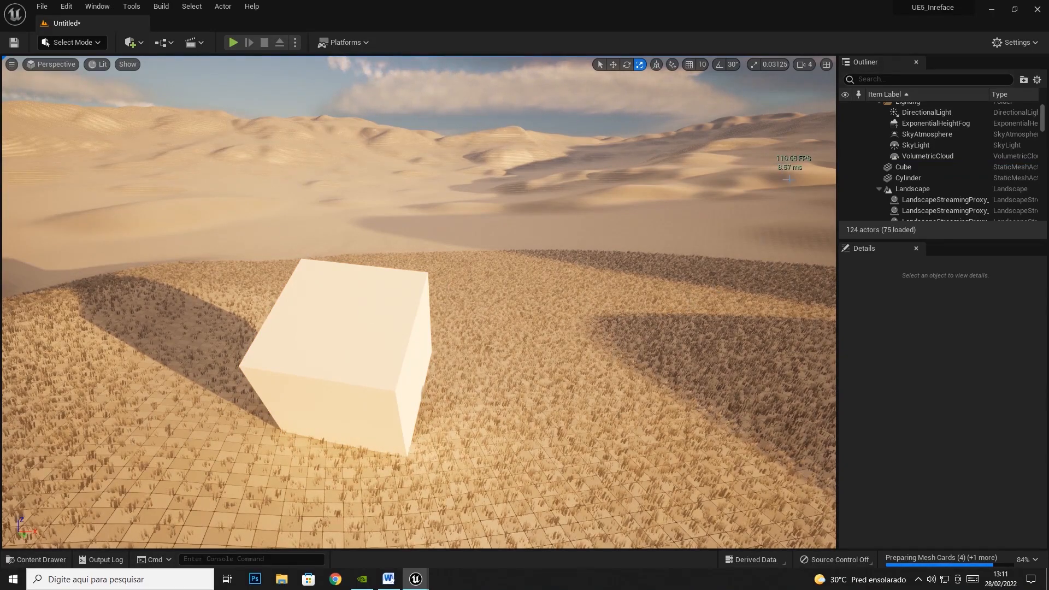
{"action": "mouse_move", "coordinate": [543, 310]}
{"action": "right_mouse_down"}
{"action": "mouse_move", "coordinate": [480, 311]}
{"action": "mouse_move", "coordinate": [600, 306]}
{"action": "mouse_move", "coordinate": [536, 308]}
{"action": "right_mouse_up"}
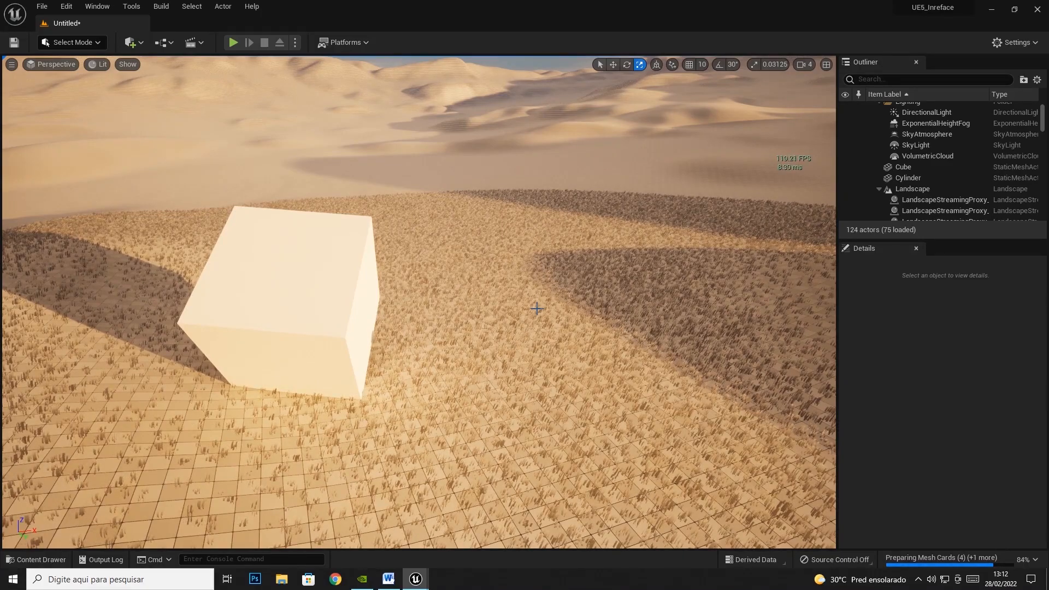
{"action": "right_click_drag", "start_coordinate": [551, 300], "coordinate": [552, 299]}
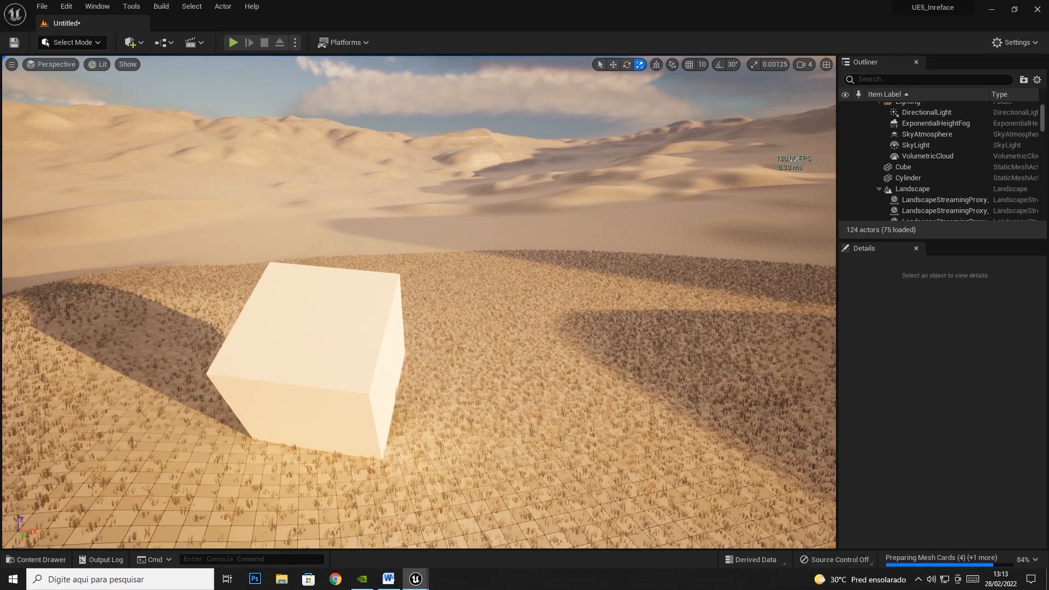
- Set the Perspective viewport's horizontal field of view to 50 and look around the scene
{"action": "left_click", "coordinate": [12, 65]}
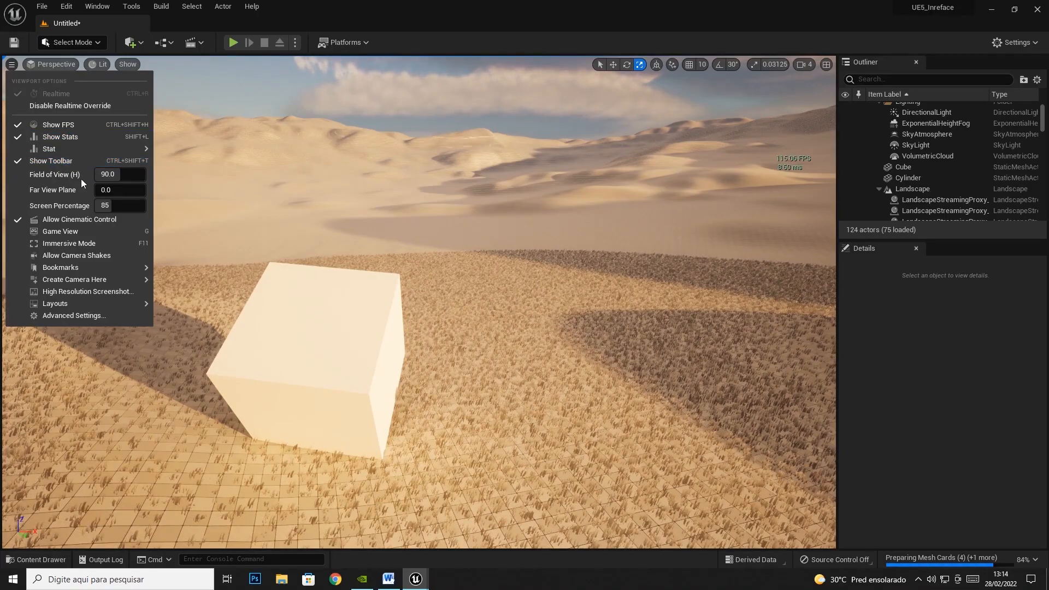
{"action": "mouse_move", "coordinate": [105, 175]}
{"action": "left_mouse_down"}
{"action": "mouse_move", "coordinate": [149, 175]}
{"action": "mouse_move", "coordinate": [95, 175]}
{"action": "left_mouse_up"}
{"action": "left_click", "coordinate": [121, 174]}
{"action": "type", "text": "50"}
{"action": "key", "text": "Return"}
{"action": "right_click_drag", "start_coordinate": [383, 246], "coordinate": [442, 243]}
{"action": "left_click", "coordinate": [44, 62]}
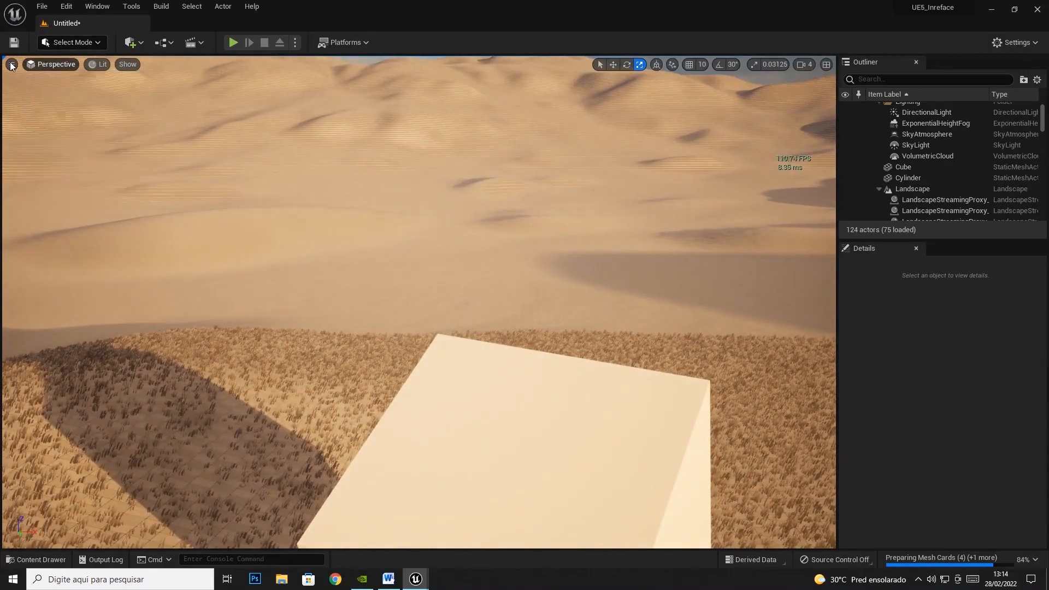
- Narrow the Perspective viewport's horizontal field of view to 24 and turn the camera to inspect the scene
{"action": "mouse_move", "coordinate": [12, 65]}
{"action": "left_click", "coordinate": [124, 174]}
{"action": "type", "text": "24"}
{"action": "key", "text": "Return"}
{"action": "right_click_drag", "start_coordinate": [285, 229], "coordinate": [322, 274]}
- Restore the Perspective viewport's horizontal field of view to 90
{"action": "left_click", "coordinate": [12, 64]}
{"action": "mouse_move", "coordinate": [116, 179]}
{"action": "left_mouse_down"}
{"action": "mouse_move", "coordinate": [180, 179]}
{"action": "mouse_move", "coordinate": [114, 174]}
{"action": "left_mouse_up"}
{"action": "left_click", "coordinate": [112, 173]}
{"action": "type", "text": "90"}
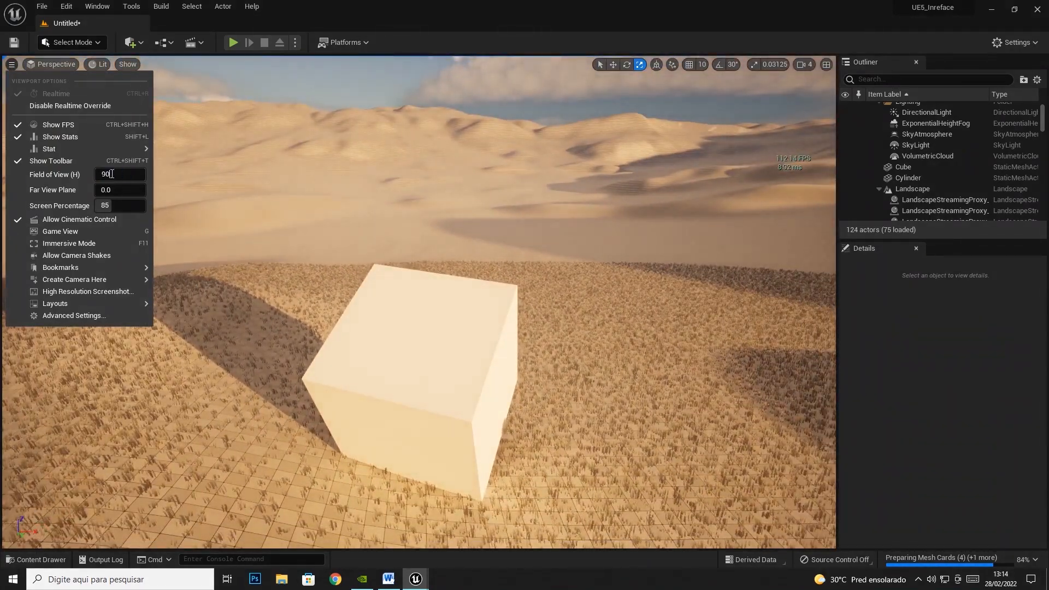
{"action": "key", "text": "Return"}
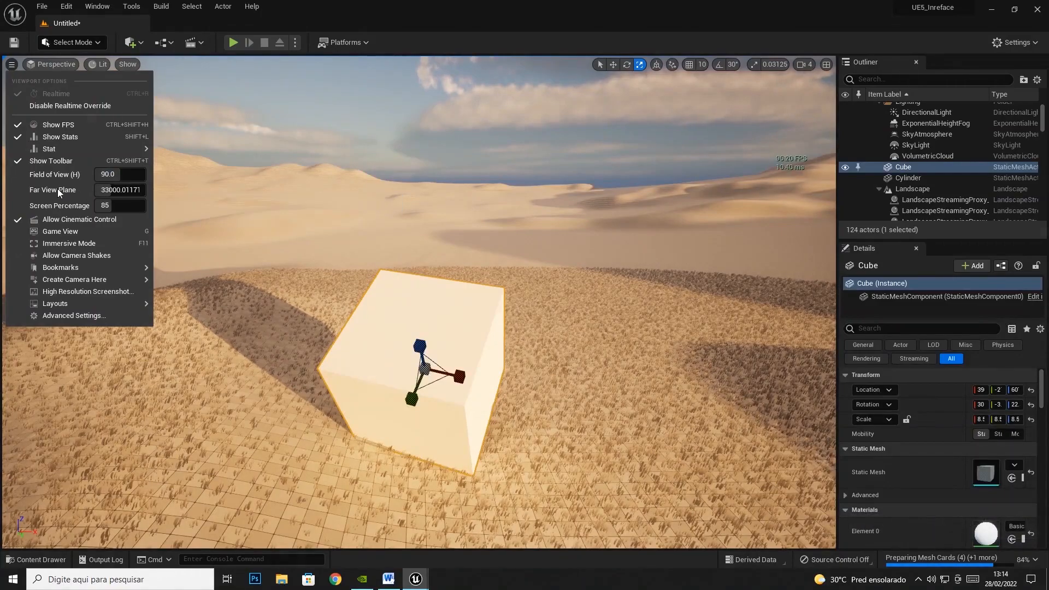
- Try several Far View Plane distances in the Perspective viewport, including 1000, and finish at 100000
{"action": "left_click_drag", "start_coordinate": [117, 193], "coordinate": [149, 192]}
{"action": "left_click", "coordinate": [121, 190]}
{"action": "type", "text": "1000"}
{"action": "key", "text": "Return"}
{"action": "type", "text": "2"}
{"action": "key", "text": "Return"}
{"action": "type", "text": "30"}
{"action": "key", "text": "Return"}
{"action": "type", "text": "500000"}
{"action": "key", "text": "Return"}
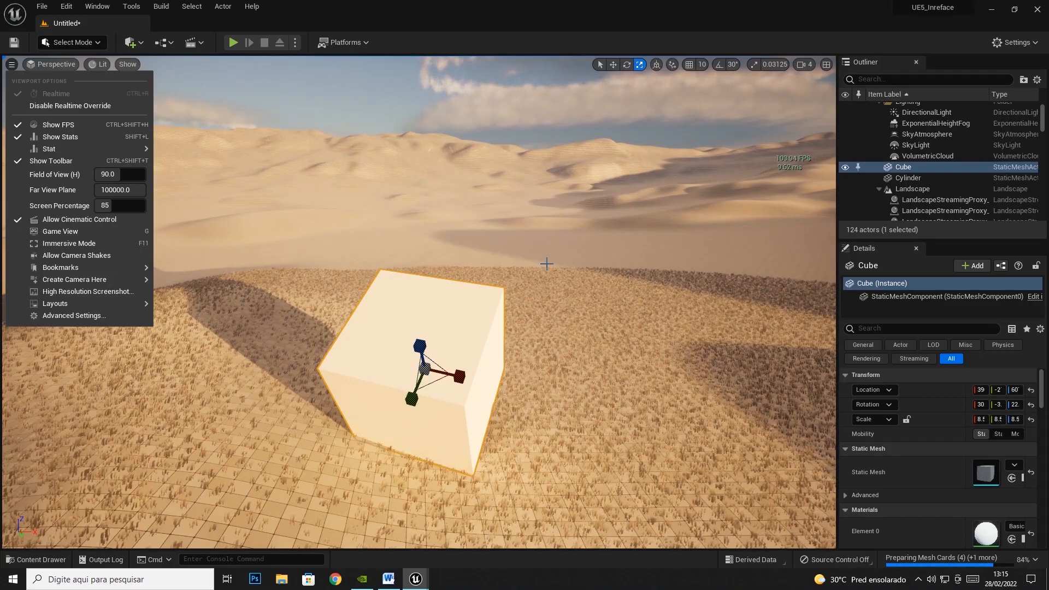
- Bring the camera down close to the grass beside the cube and re-enter a screen percentage of 85
{"action": "right_click_drag", "start_coordinate": [546, 264], "coordinate": [546, 310]}
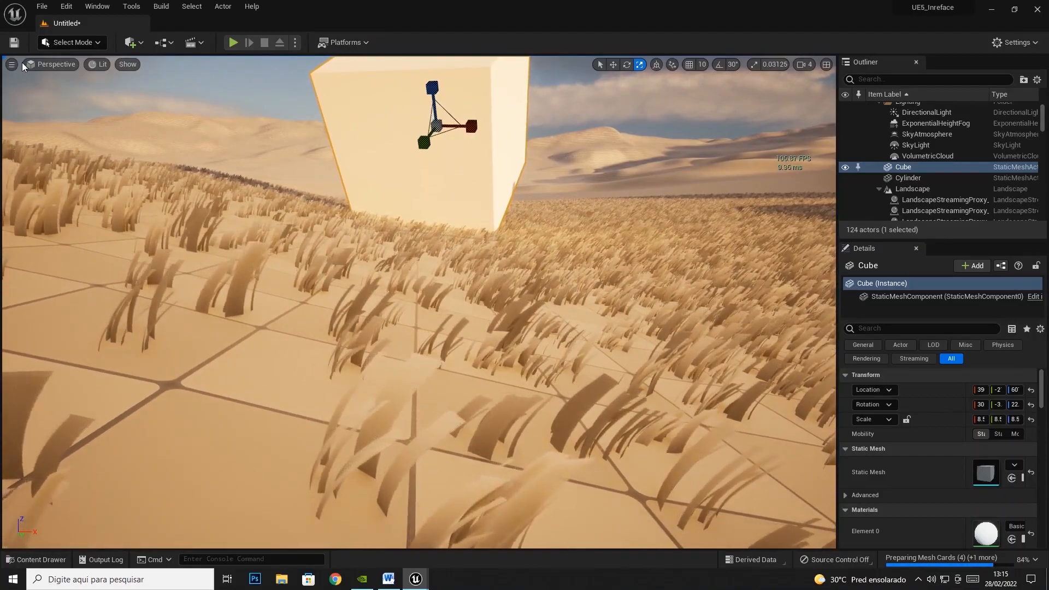
{"action": "left_click", "coordinate": [12, 65]}
{"action": "left_click", "coordinate": [98, 204]}
{"action": "type", "text": "2"}
{"action": "key", "text": "BackSpace"}
{"action": "type", "text": "85"}
{"action": "key", "text": "Return"}
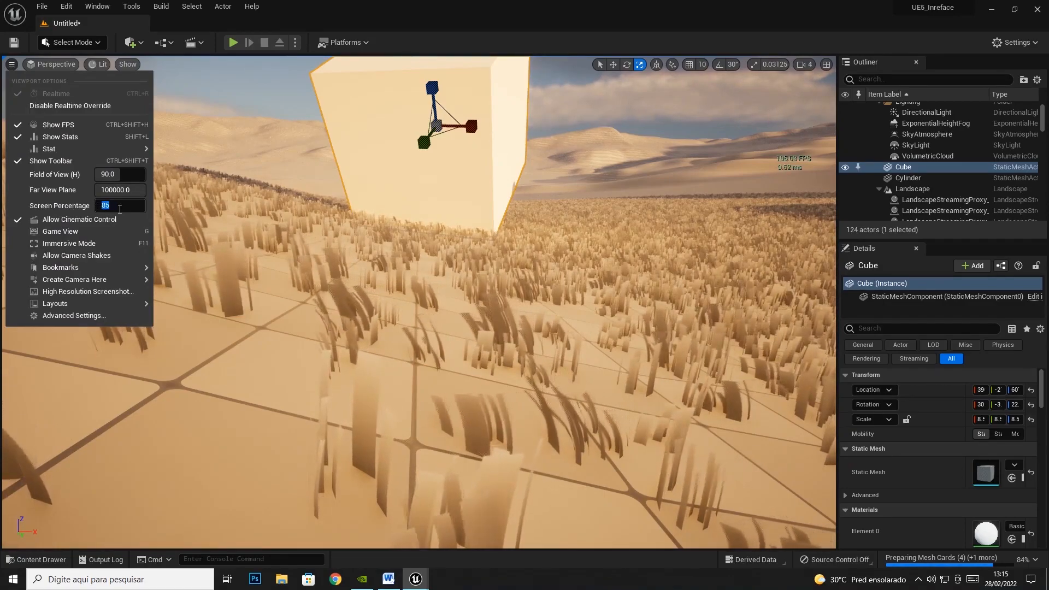
{"action": "left_click", "coordinate": [83, 205]}
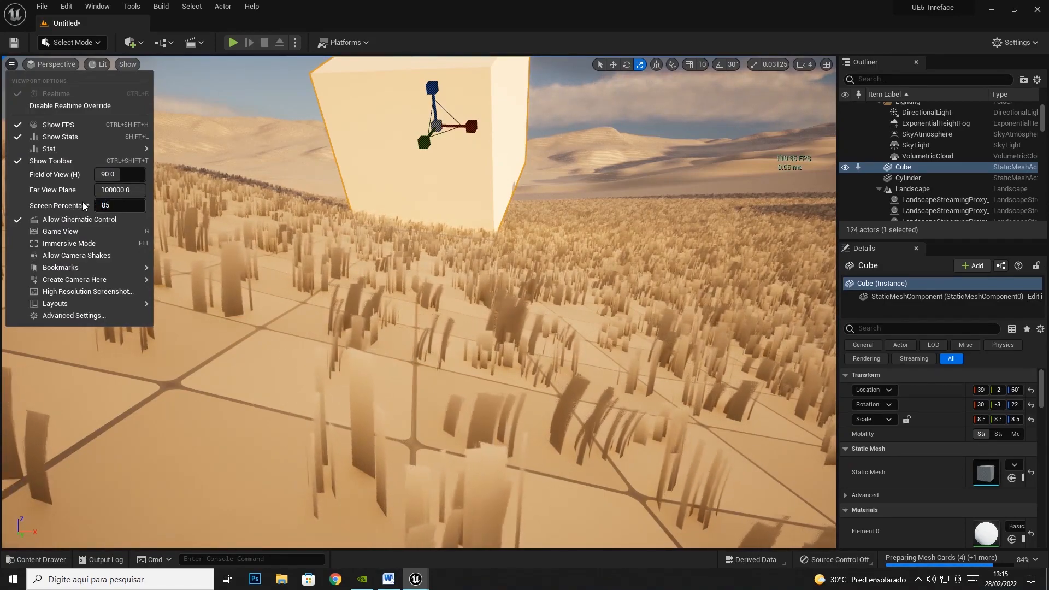
- Try a screen percentage of 200 on the grass close-up and return it to 85
{"action": "left_click", "coordinate": [136, 206]}
{"action": "type", "text": "200"}
{"action": "key", "text": "Return"}
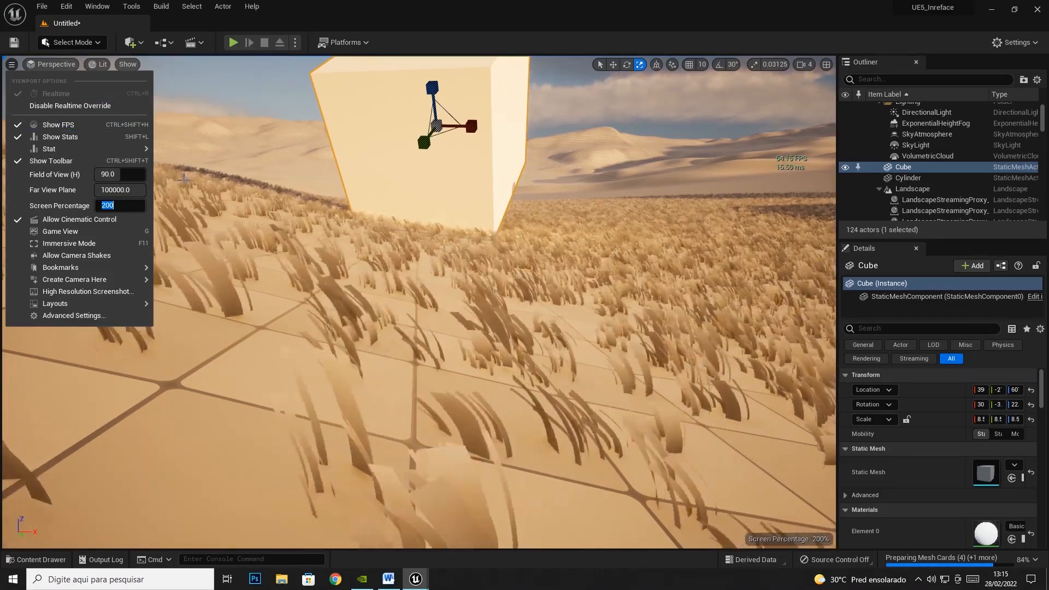
{"action": "type", "text": "300"}
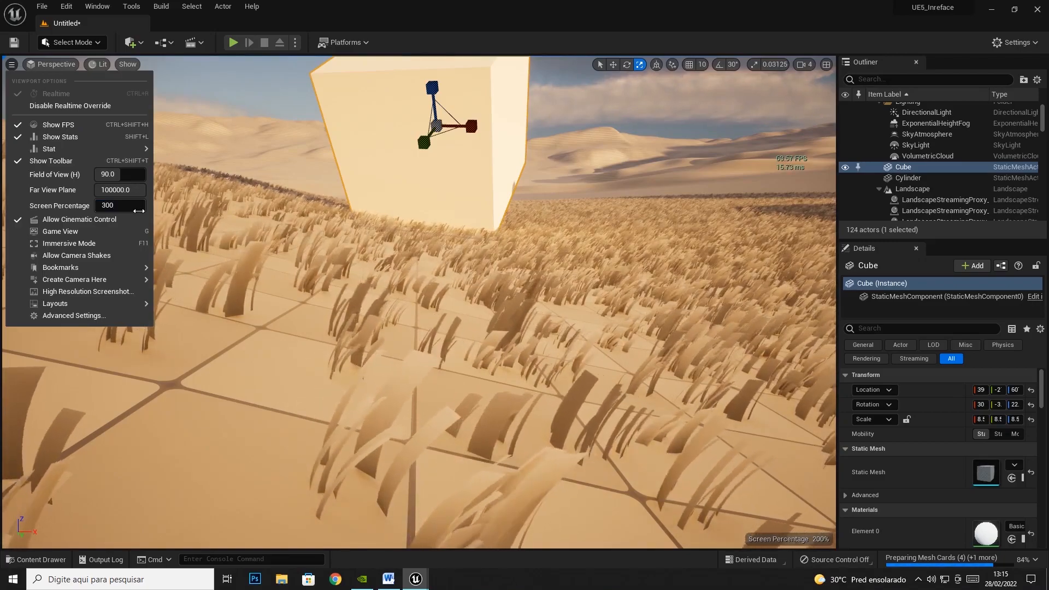
{"action": "key", "text": "BackSpace"}
{"action": "key", "text": "BackSpace"}
{"action": "key", "text": "BackSpace"}
{"action": "type", "text": "85"}
{"action": "key", "text": "Return"}
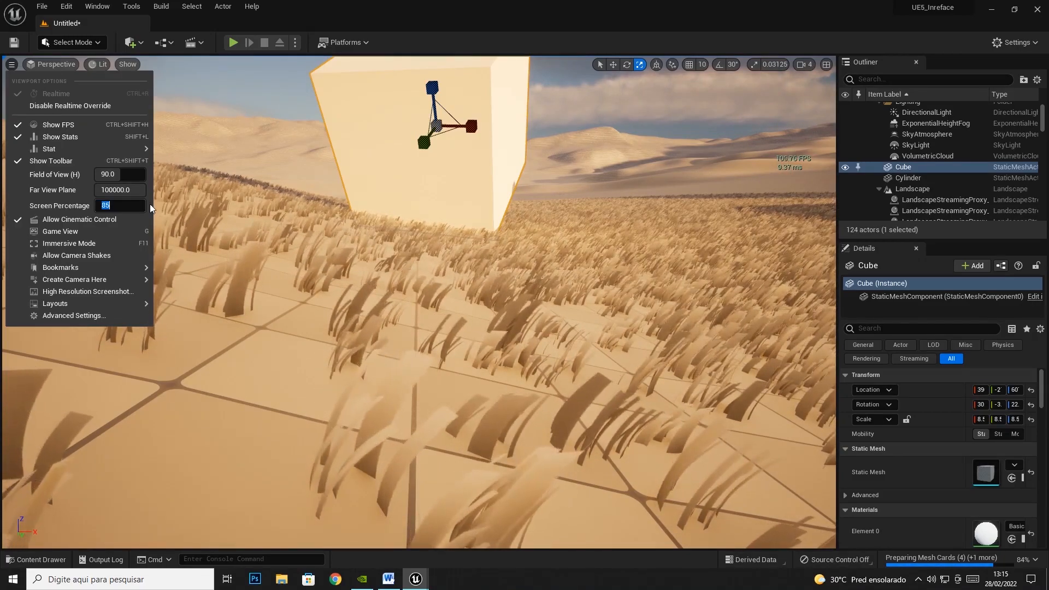
- Raise the viewport's screen percentage to 200 and lower it to 100 for comparison
{"action": "type", "text": "200"}
{"action": "key", "text": "Return"}
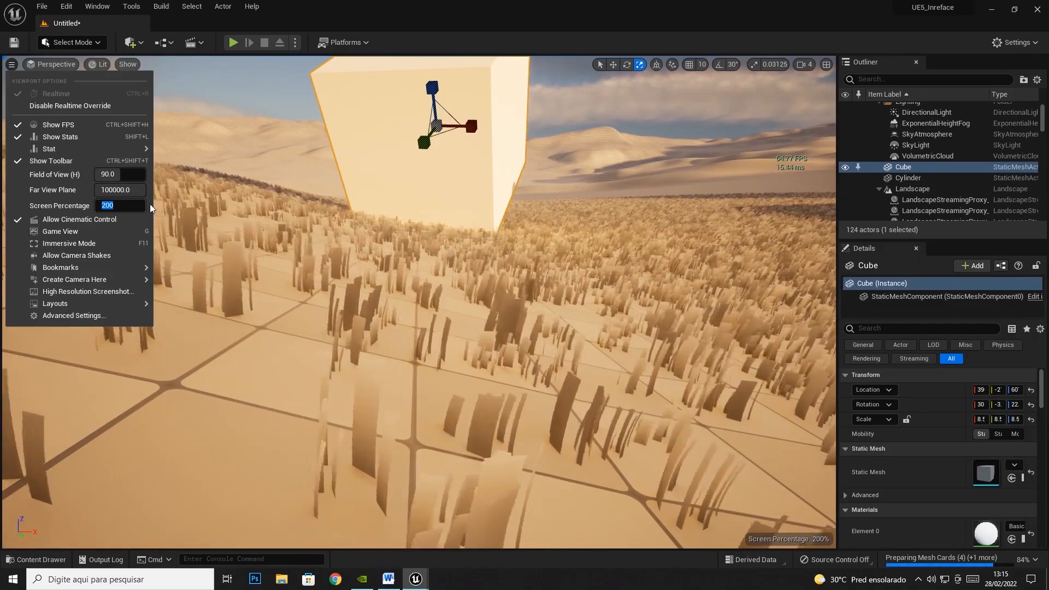
{"action": "type", "text": "100"}
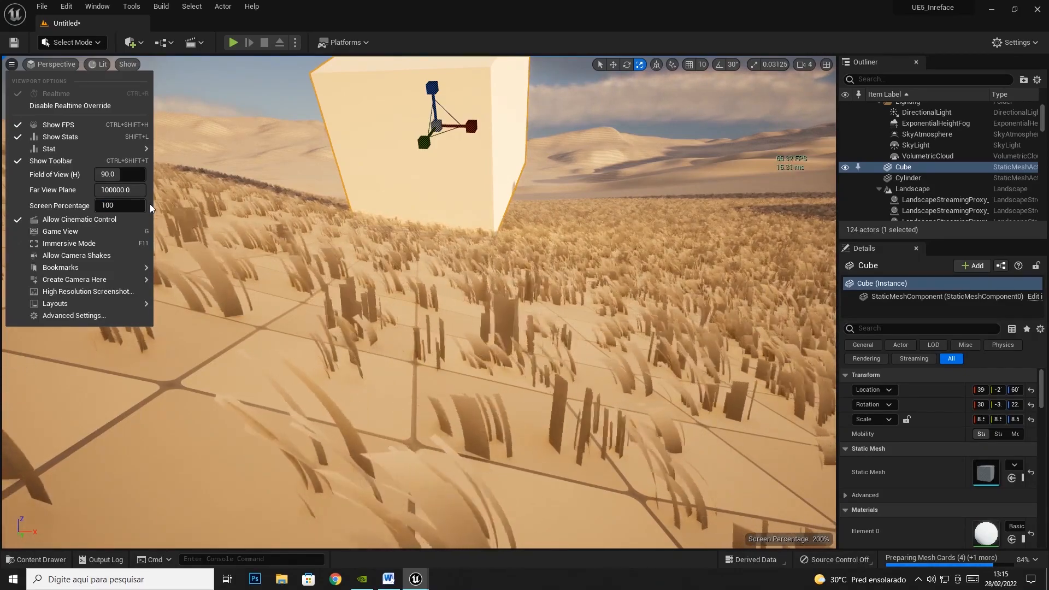
{"action": "key", "text": "Return"}
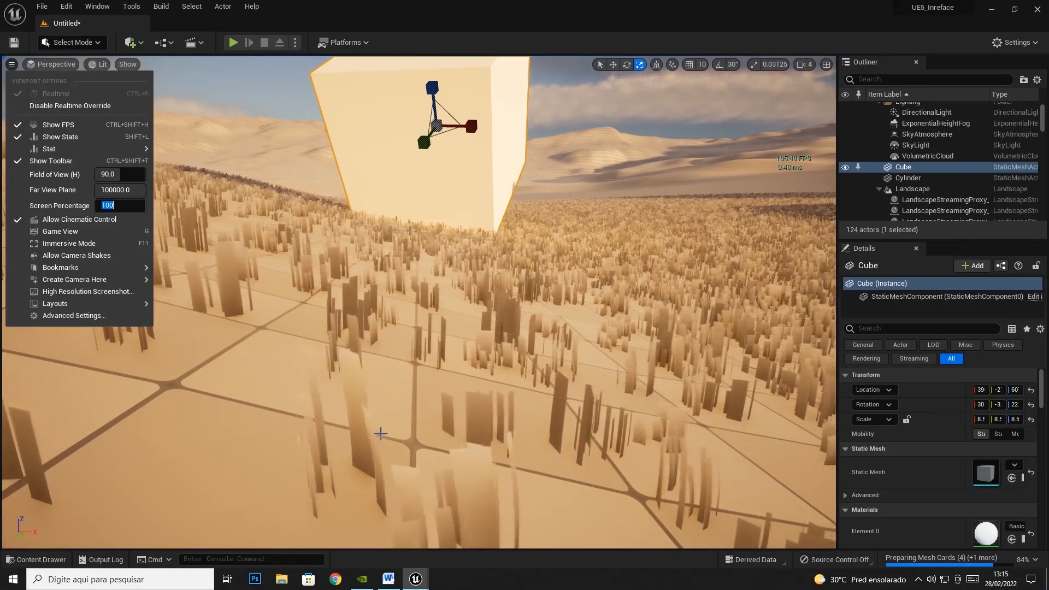
- Compare the grass detail once more with the screen percentage at 200 and at 85
{"action": "type", "text": "0"}
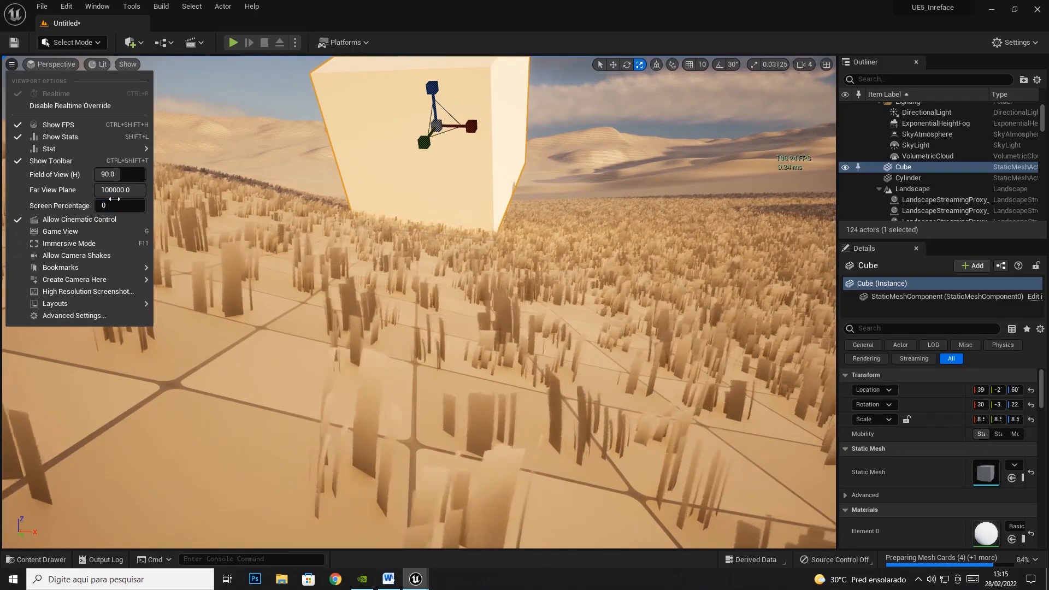
{"action": "key", "text": "BackSpace"}
{"action": "type", "text": "200"}
{"action": "key", "text": "Return"}
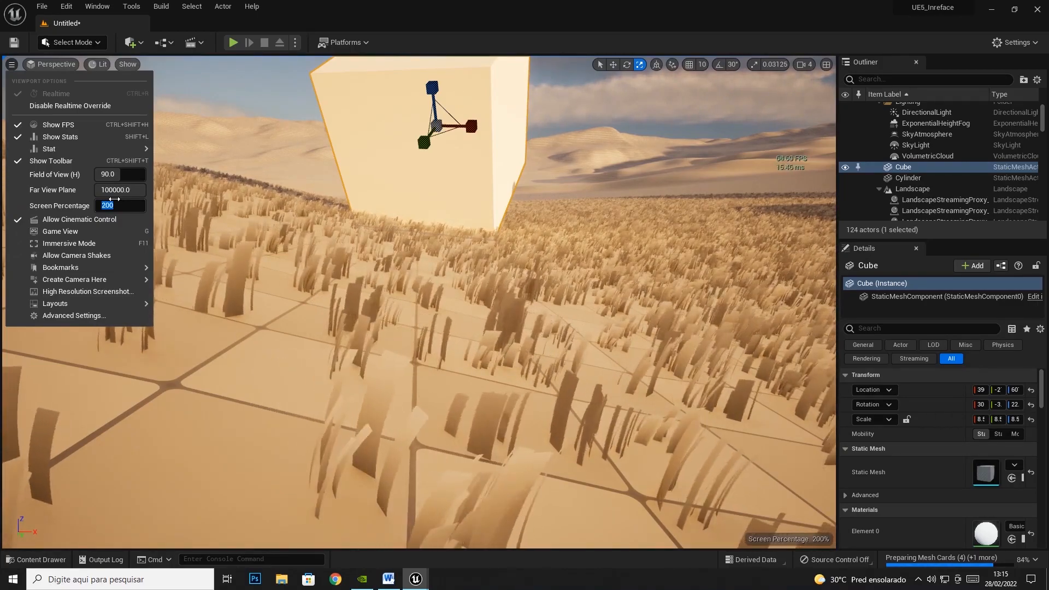
{"action": "type", "text": "85"}
{"action": "key", "text": "Return"}
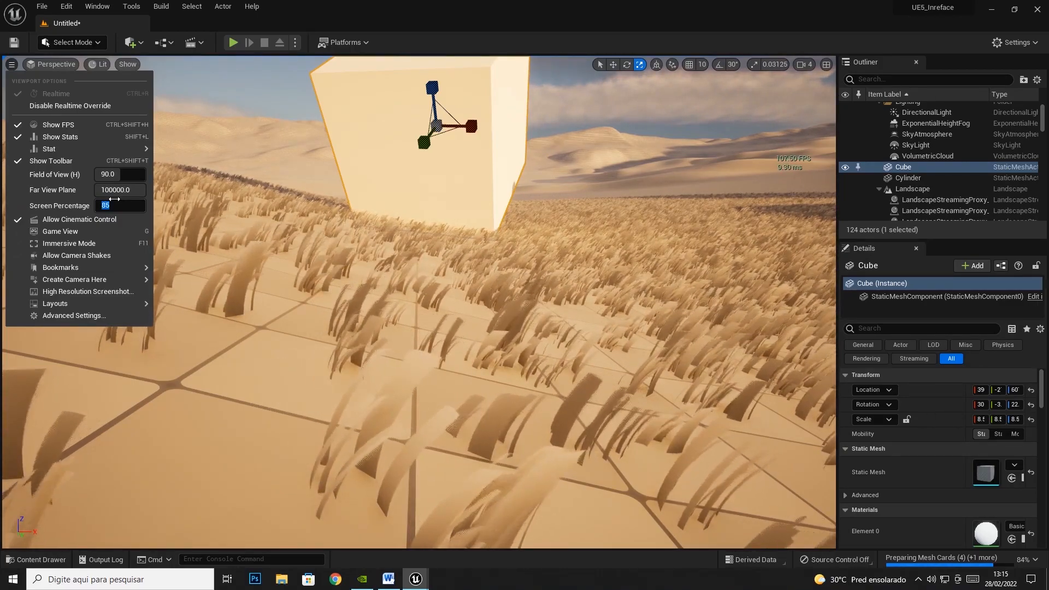
- Set the Perspective viewport's screen percentage to 200 and close the viewport options
{"action": "type", "text": "200"}
{"action": "key", "text": "Return"}
{"action": "left_click", "coordinate": [114, 200]}
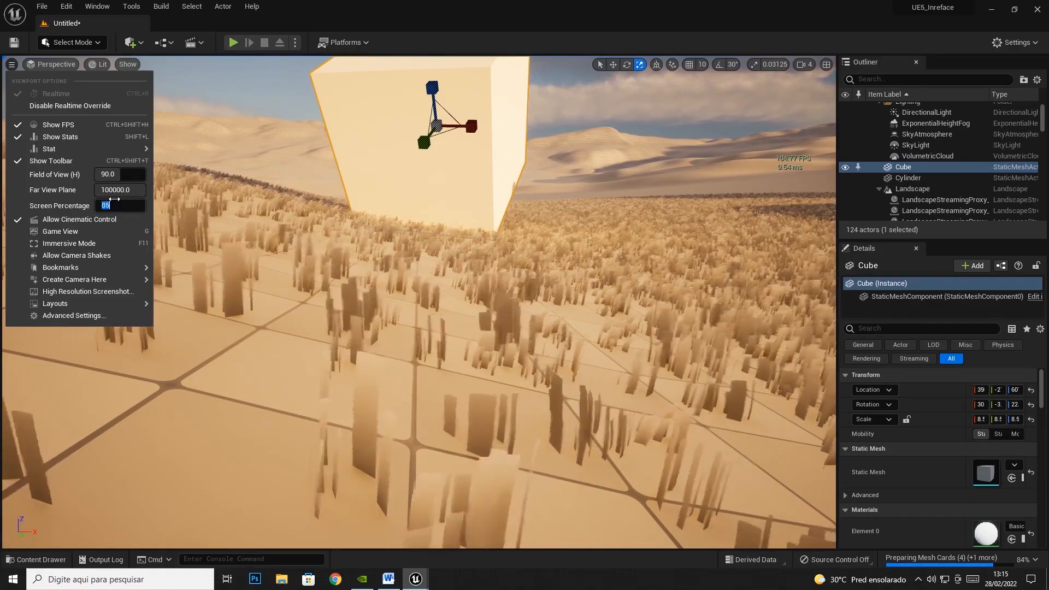
{"action": "key", "text": "Return"}
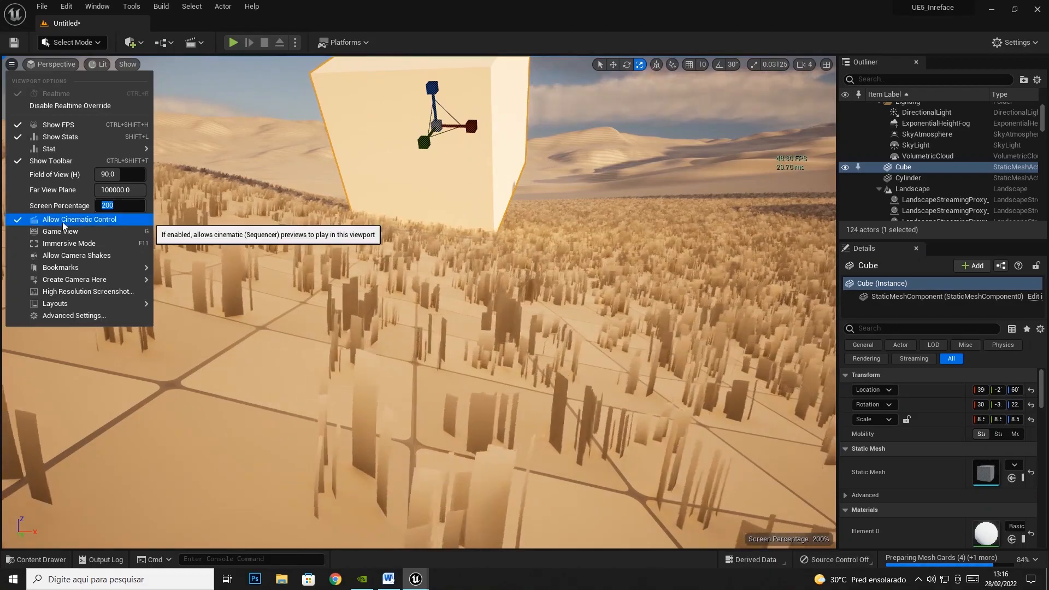
{"action": "key", "text": "Escape"}
- Enable Game View in the Perspective viewport, and enter and leave Immersive Mode
{"action": "left_click", "coordinate": [11, 63]}
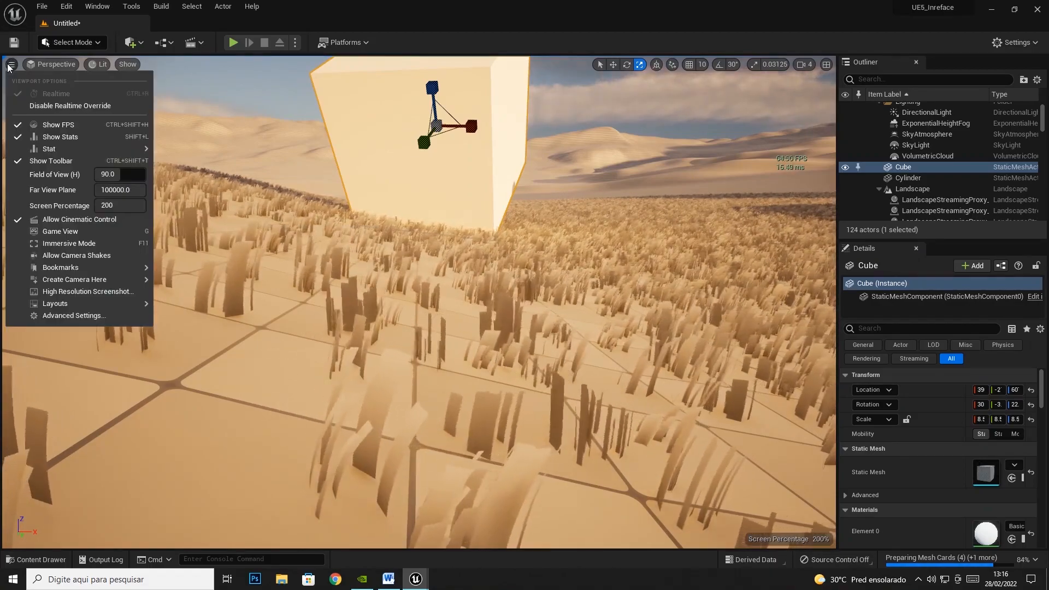
{"action": "left_click", "coordinate": [60, 232]}
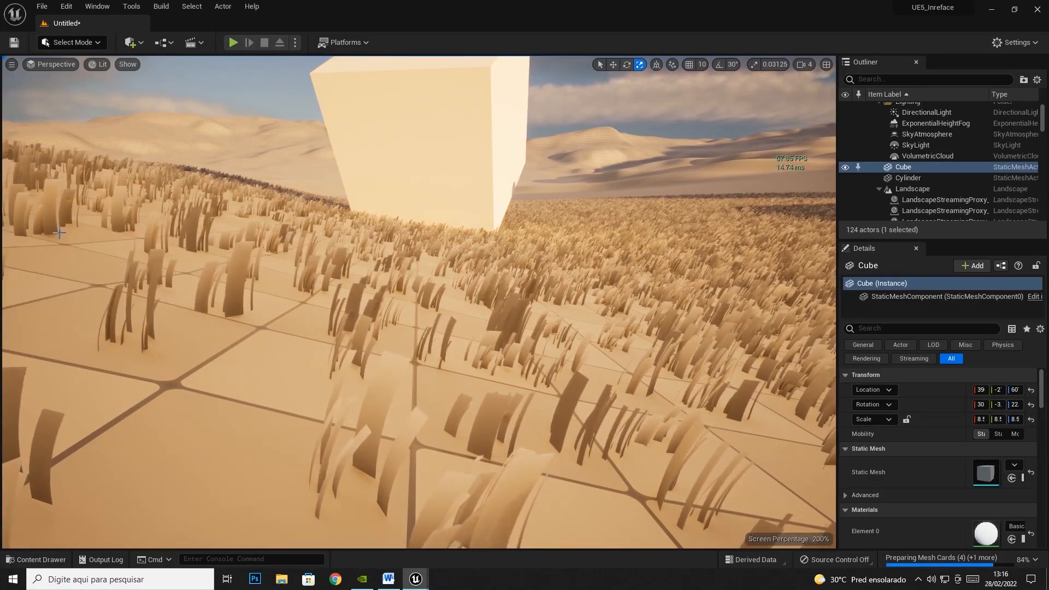
{"action": "left_click", "coordinate": [11, 64]}
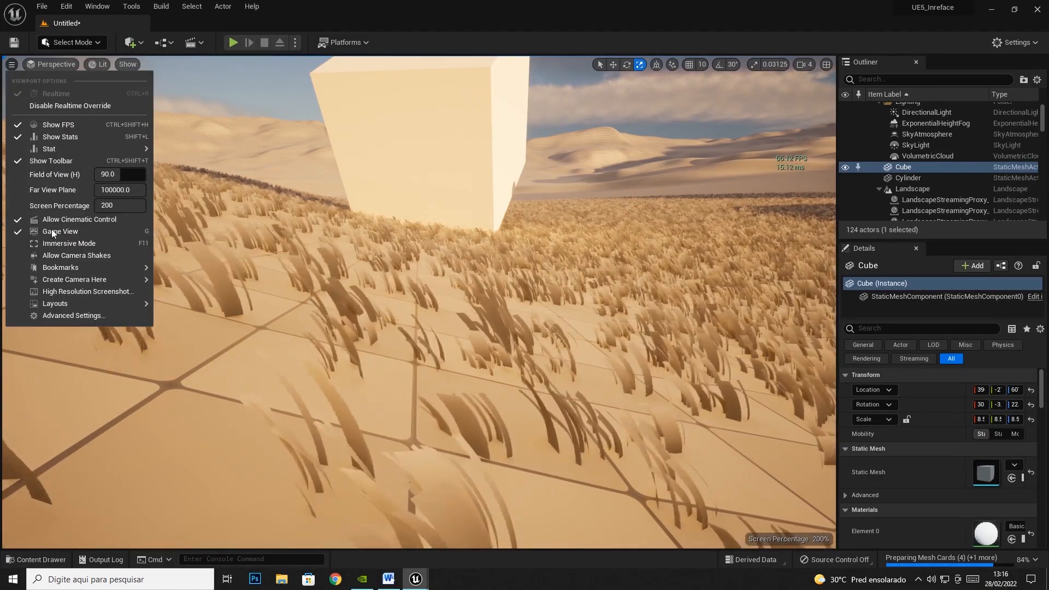
{"action": "left_click", "coordinate": [57, 244]}
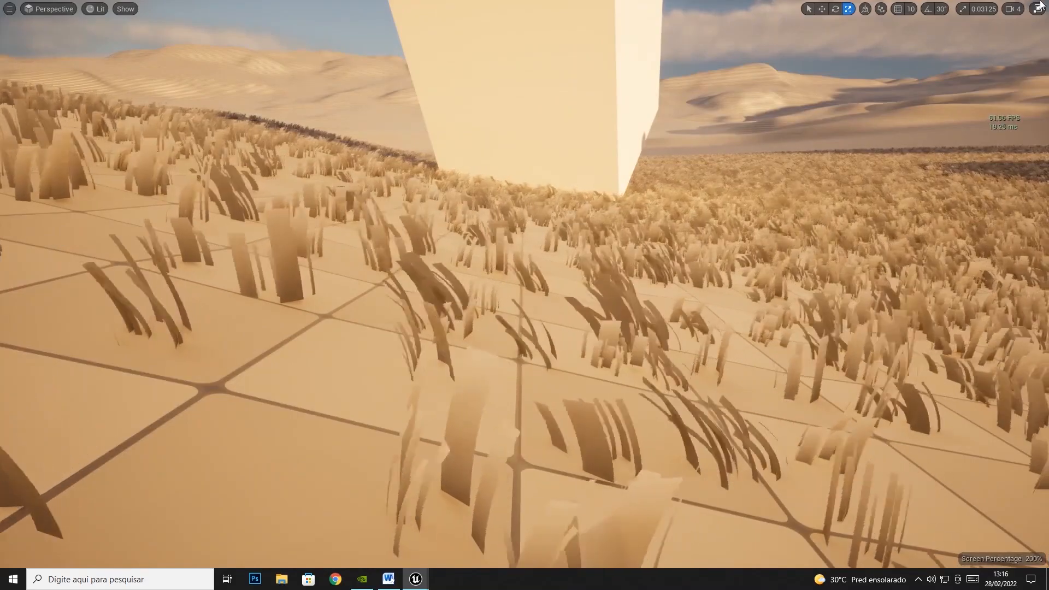
{"action": "left_click", "coordinate": [1036, 9]}
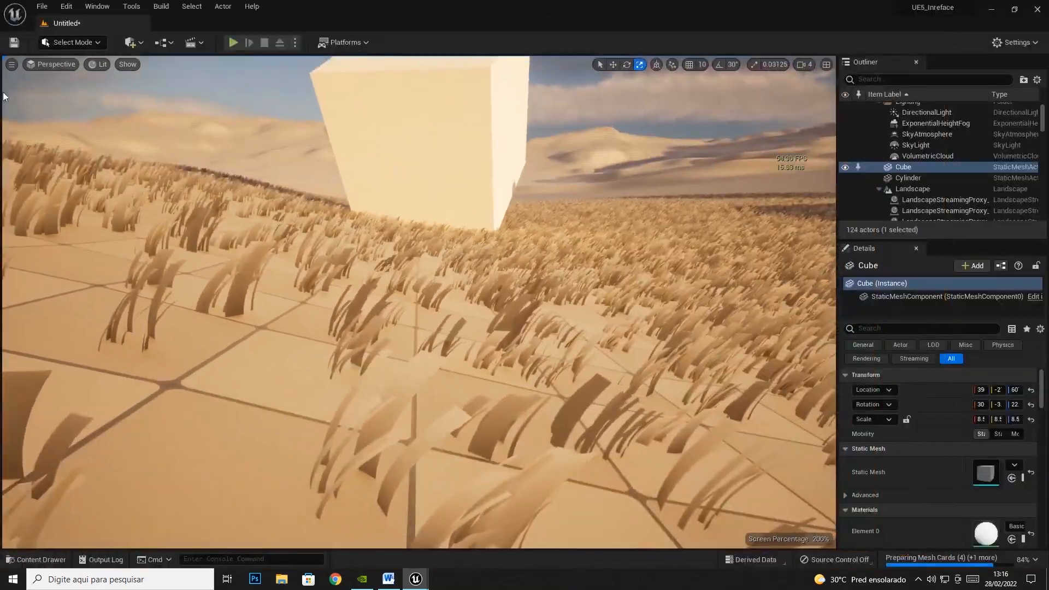
- Look through the viewport layout choices and the High Resolution Screenshot settings without capturing an image
{"action": "left_click", "coordinate": [11, 63]}
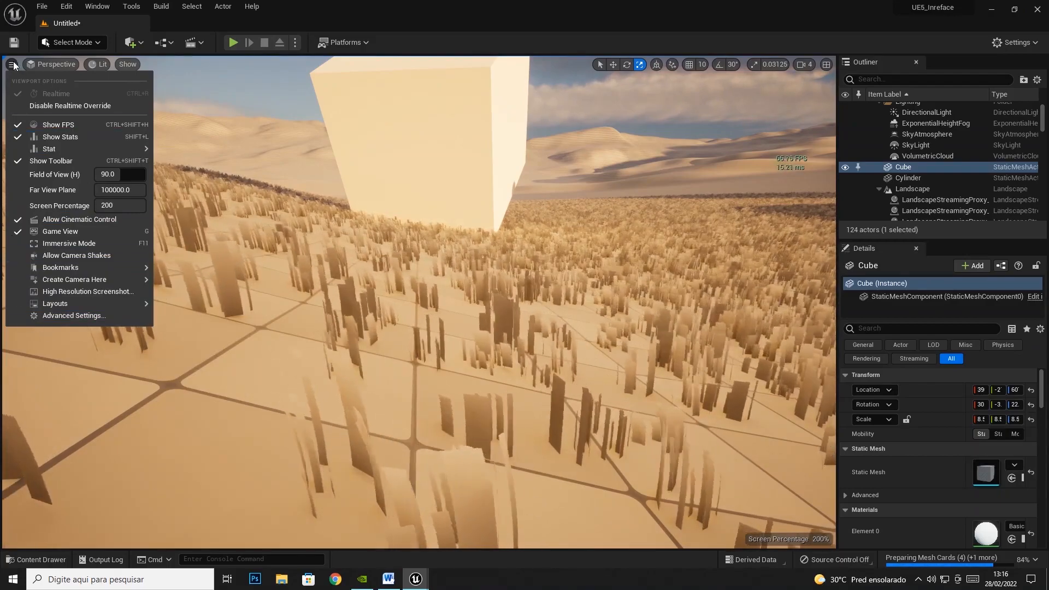
{"action": "mouse_move", "coordinate": [54, 303]}
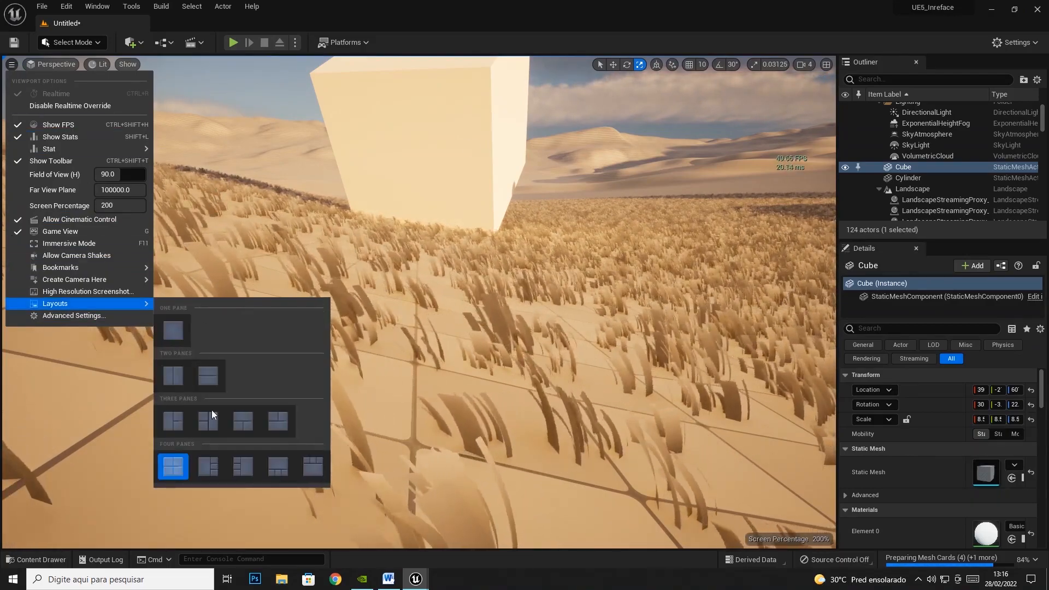
{"action": "left_click", "coordinate": [54, 64]}
{"action": "left_click", "coordinate": [11, 64]}
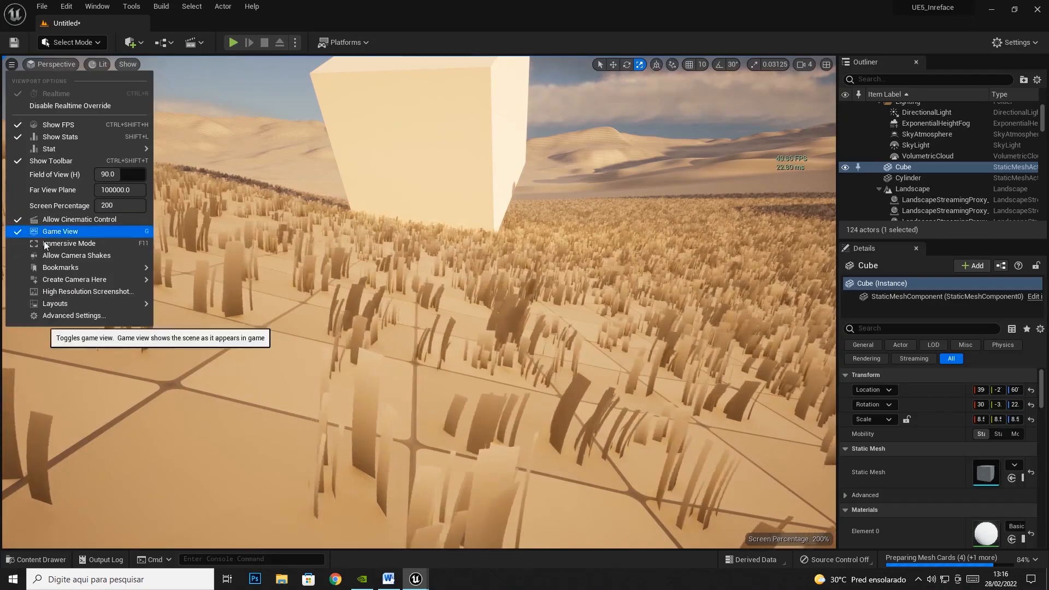
{"action": "mouse_move", "coordinate": [82, 267]}
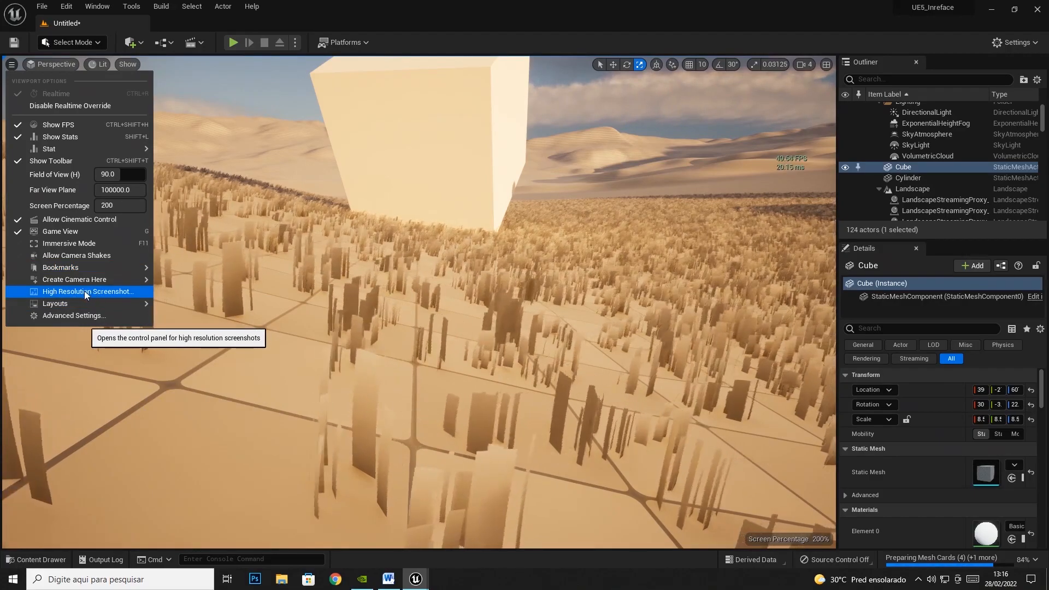
{"action": "left_click", "coordinate": [84, 291]}
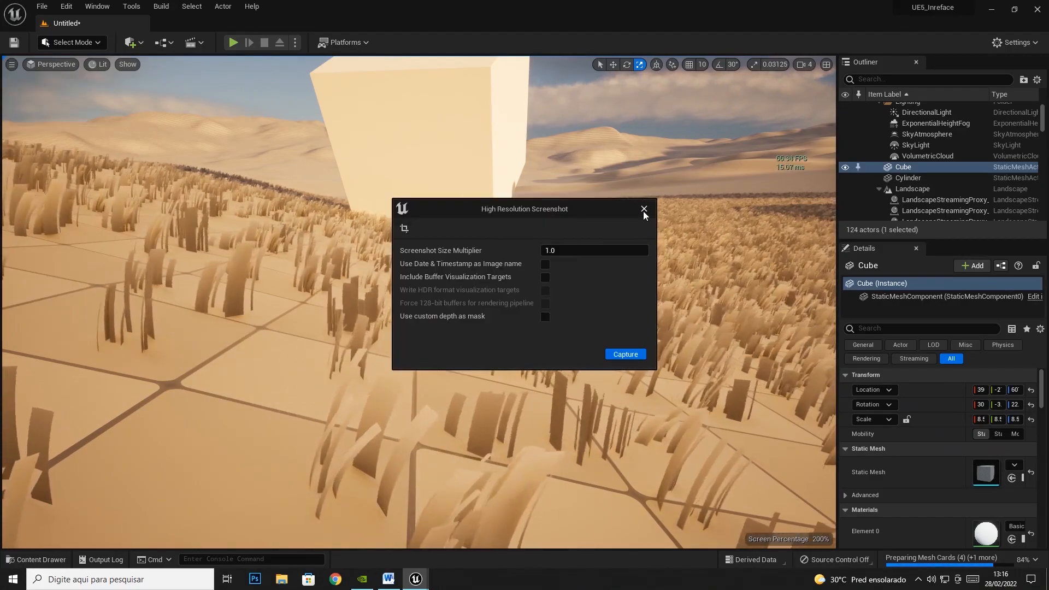
{"action": "left_click", "coordinate": [644, 209]}
- Cycle the viewport through the Top, Bottom, Left, Front and Back orientations and return it to Perspective
{"action": "left_click", "coordinate": [57, 65]}
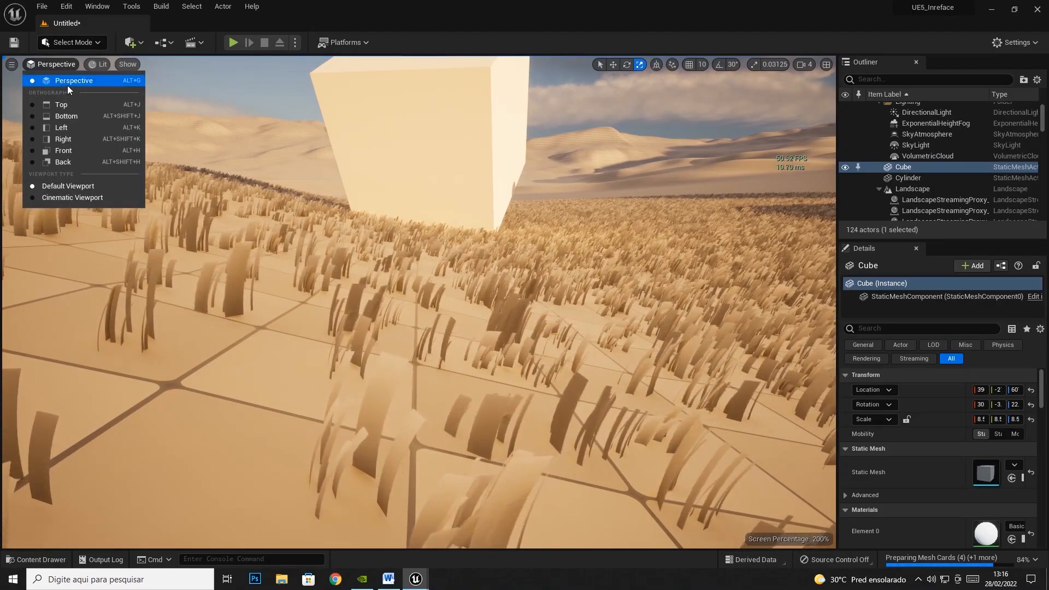
{"action": "left_click", "coordinate": [61, 106]}
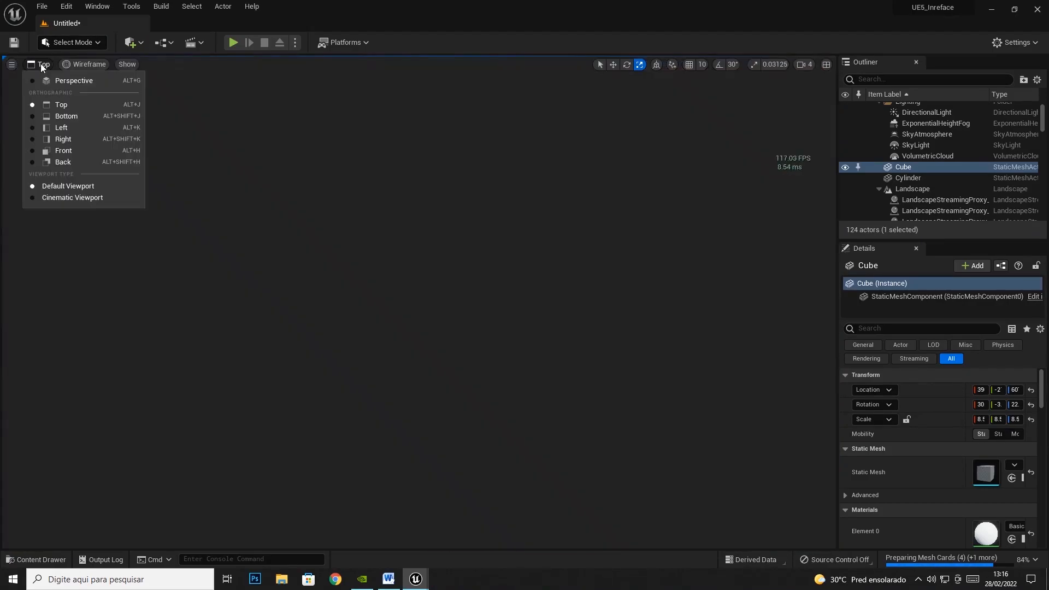
{"action": "left_click", "coordinate": [47, 64]}
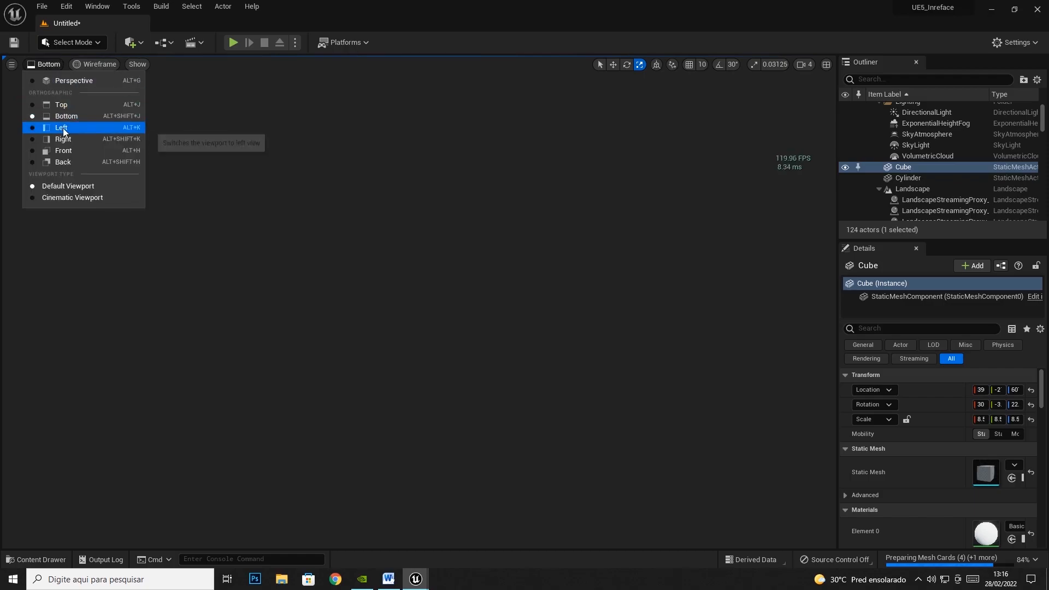
{"action": "left_click", "coordinate": [60, 128]}
{"action": "left_click", "coordinate": [43, 66]}
{"action": "left_click", "coordinate": [61, 150]}
{"action": "left_click", "coordinate": [48, 65]}
{"action": "left_click", "coordinate": [63, 161]}
{"action": "left_click", "coordinate": [41, 64]}
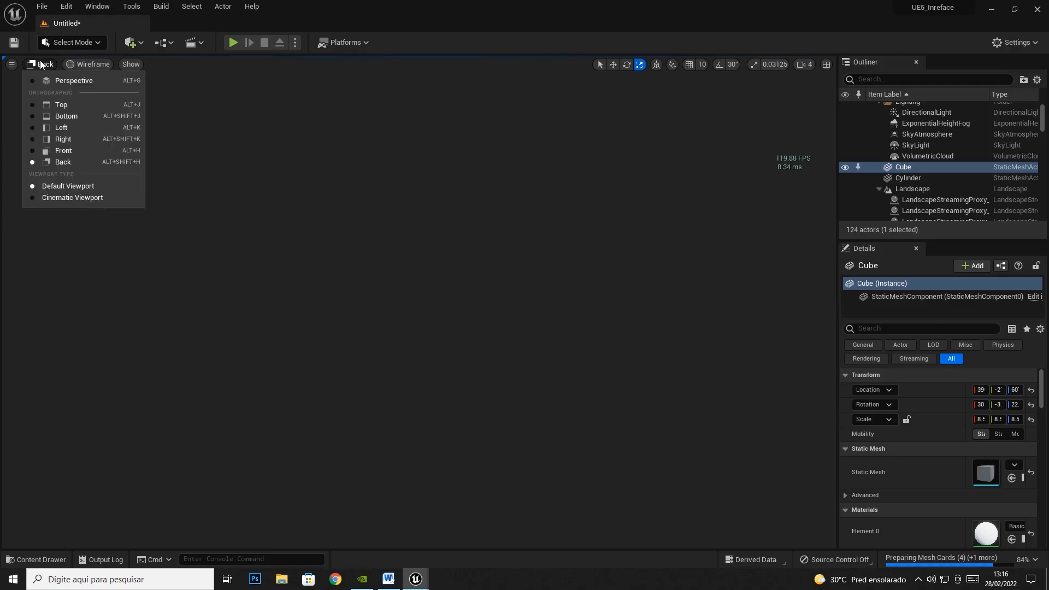
{"action": "left_click", "coordinate": [55, 80]}
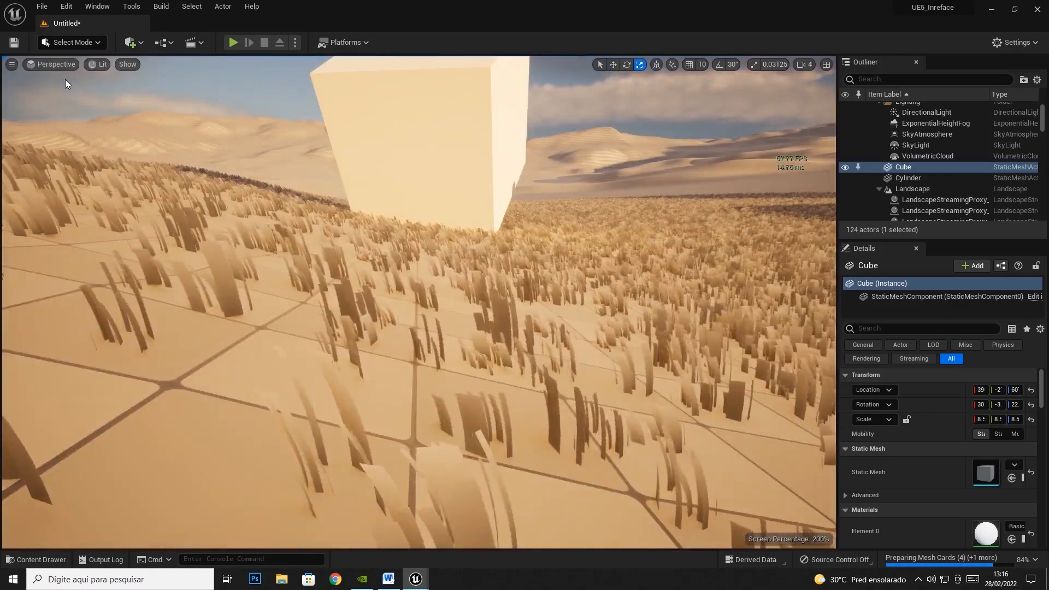
- Preview the Perspective viewport in the Unlit, Wireframe and Detail Lighting view modes
{"action": "left_click", "coordinate": [102, 62]}
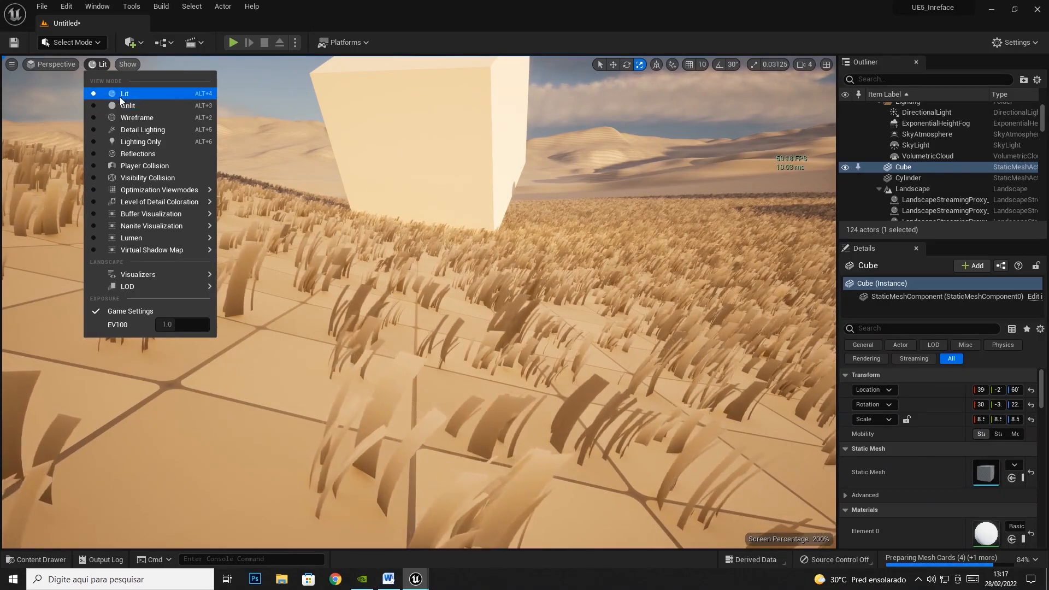
{"action": "mouse_move", "coordinate": [192, 225]}
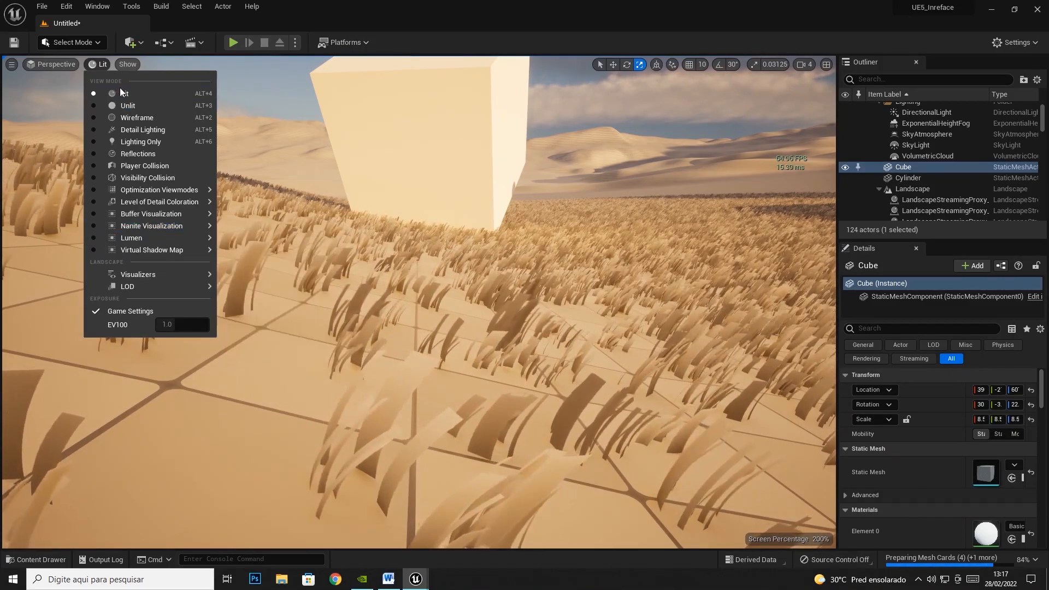
{"action": "left_click", "coordinate": [124, 107]}
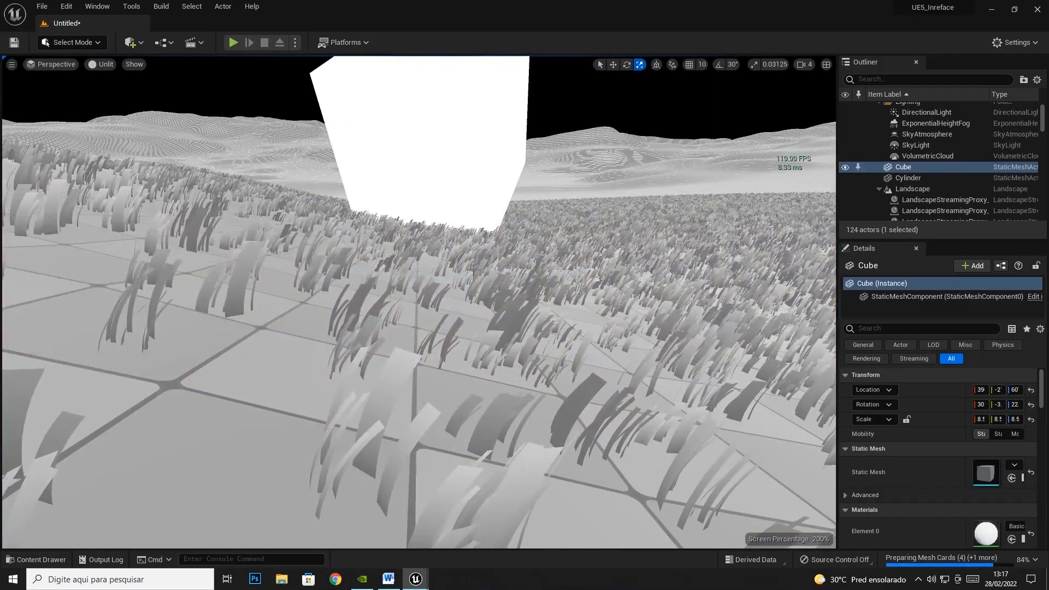
{"action": "left_click", "coordinate": [94, 65]}
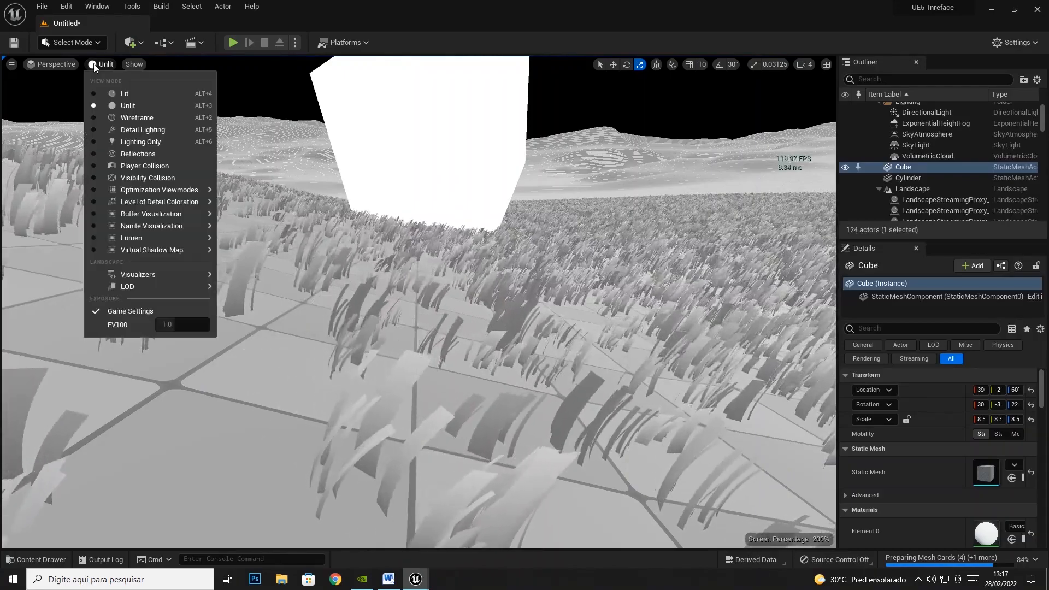
{"action": "left_click", "coordinate": [139, 118]}
{"action": "left_click", "coordinate": [109, 68]}
{"action": "left_click", "coordinate": [124, 131]}
- Preview the viewport in the Lighting Only, Reflections, Player Collision and Visibility Collision view modes
{"action": "left_click", "coordinate": [109, 63]}
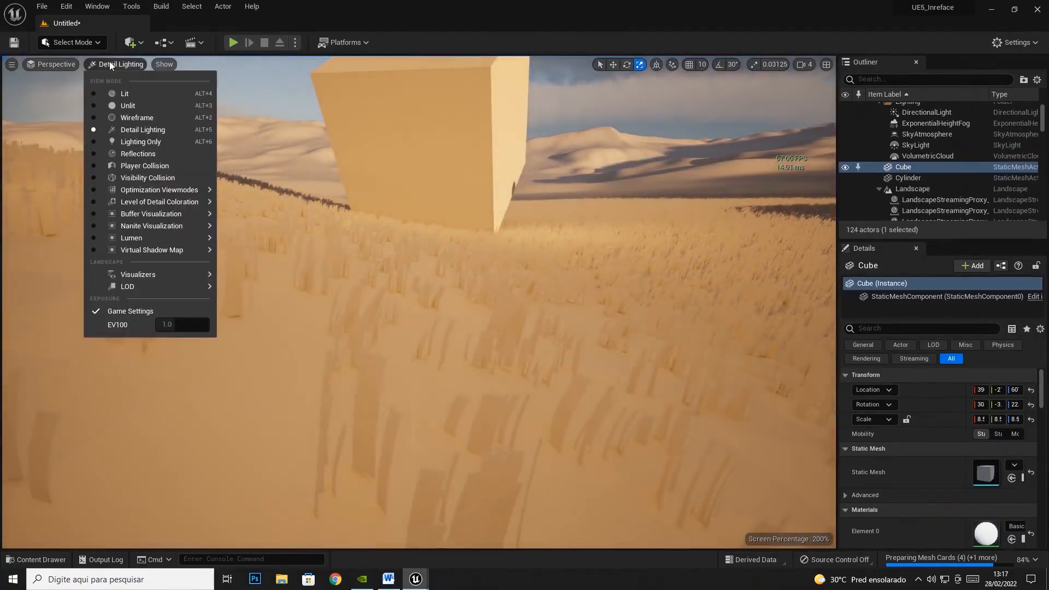
{"action": "left_click", "coordinate": [136, 141]}
{"action": "left_click", "coordinate": [114, 63]}
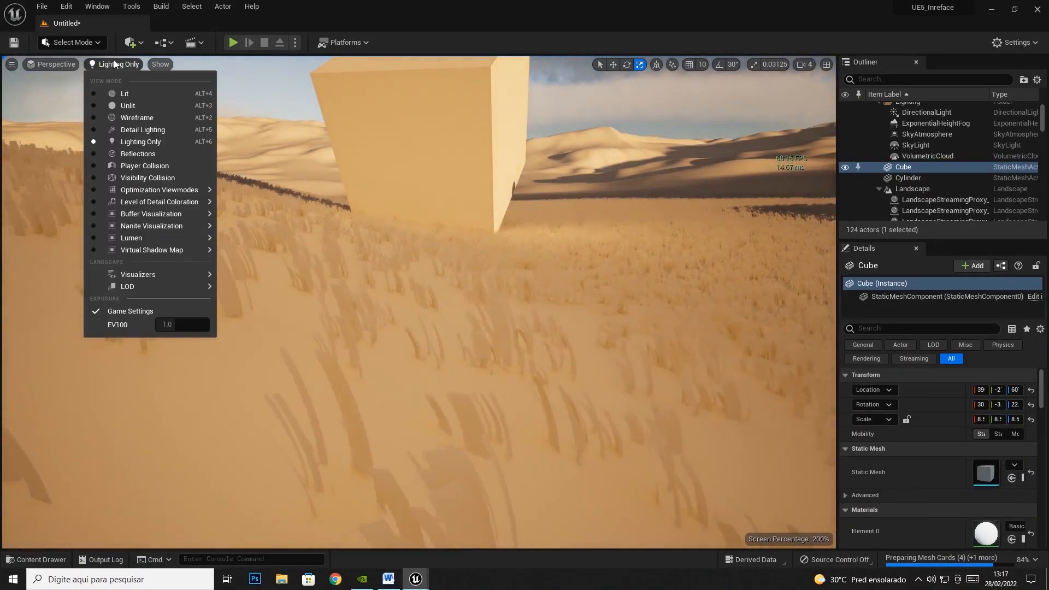
{"action": "left_click", "coordinate": [139, 153]}
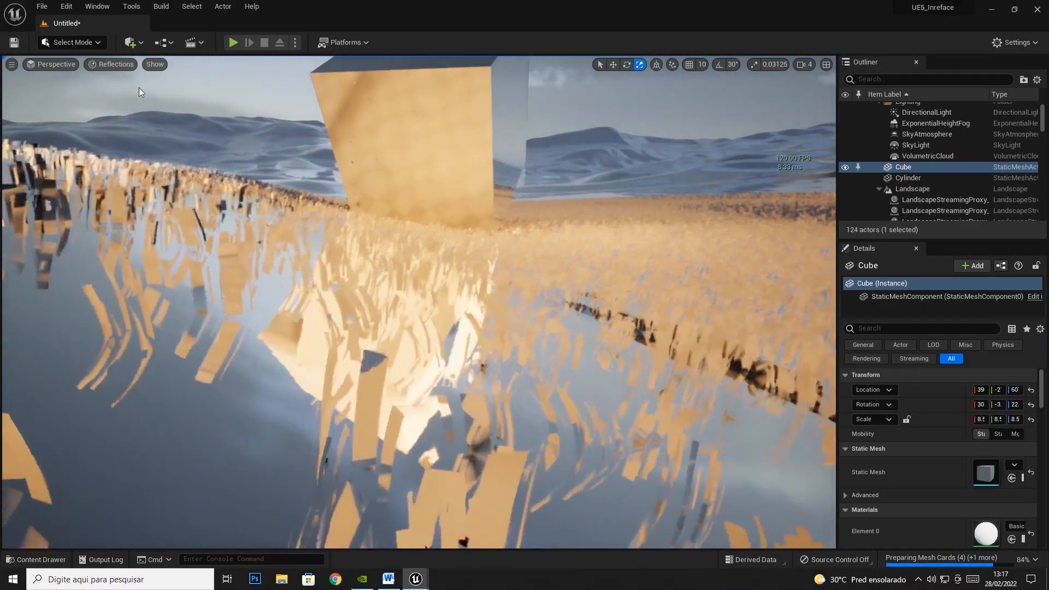
{"action": "left_click", "coordinate": [113, 66]}
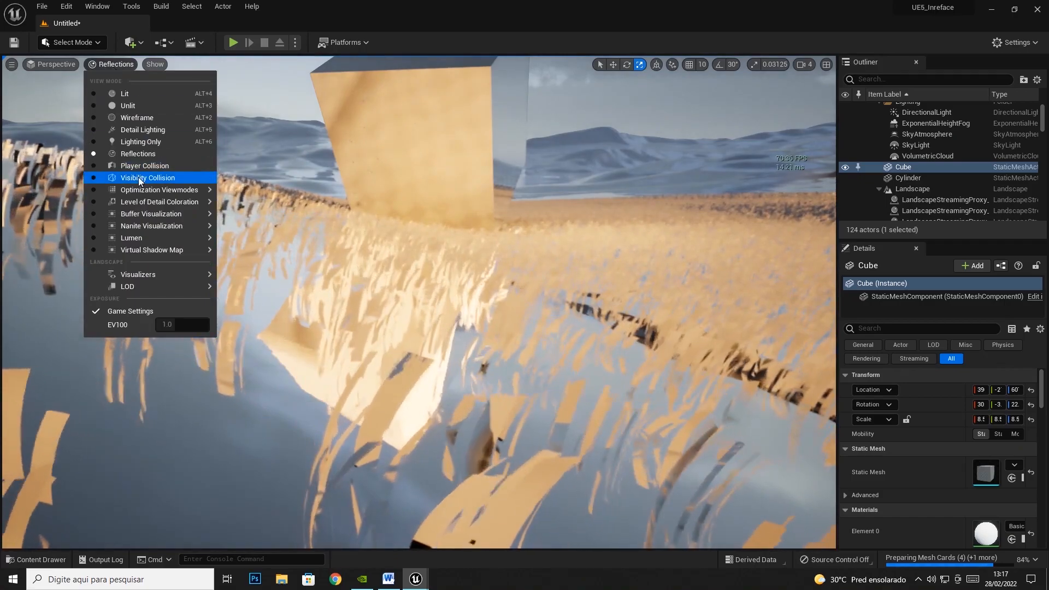
{"action": "left_click", "coordinate": [139, 166]}
{"action": "left_click", "coordinate": [132, 66]}
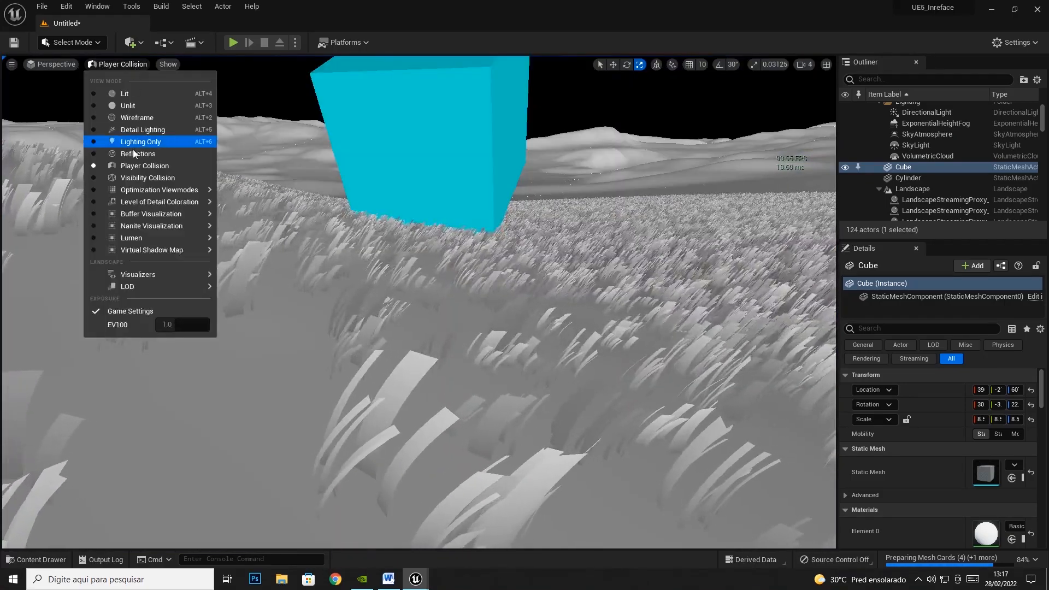
{"action": "left_click", "coordinate": [146, 177]}
- Preview the Light Complexity, Base Color buffer and Nanite Overview visualizations, and return the viewport to Lit
{"action": "left_click", "coordinate": [130, 64]}
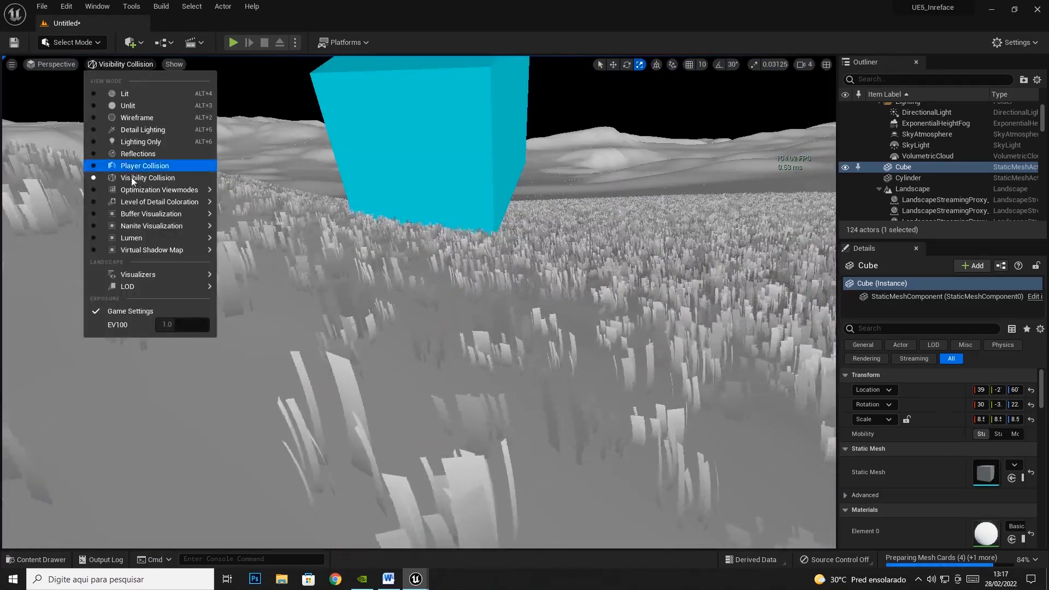
{"action": "mouse_move", "coordinate": [133, 189]}
{"action": "left_click", "coordinate": [299, 207]}
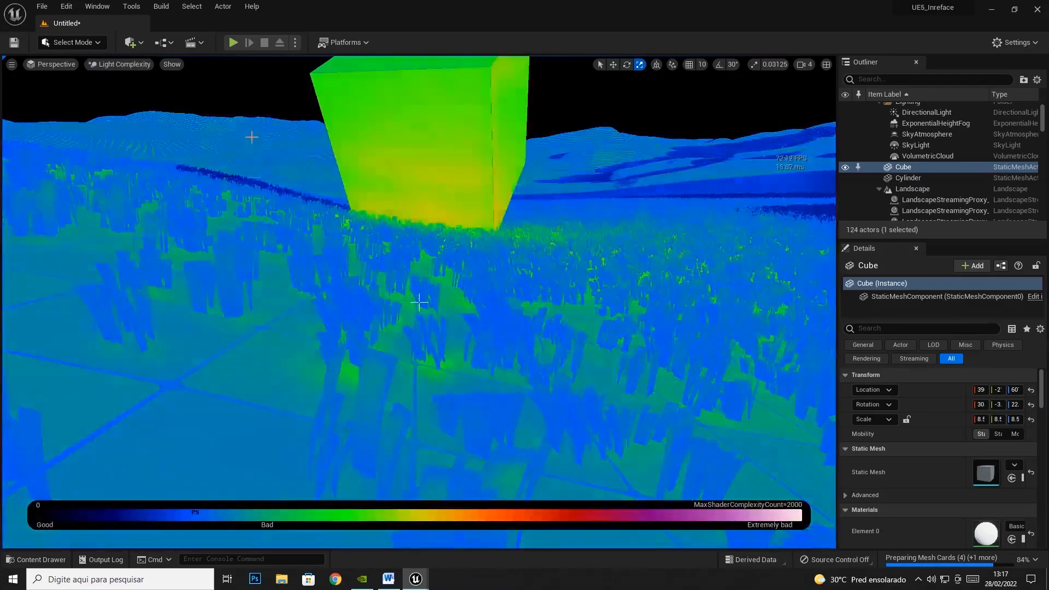
{"action": "left_click", "coordinate": [140, 67]}
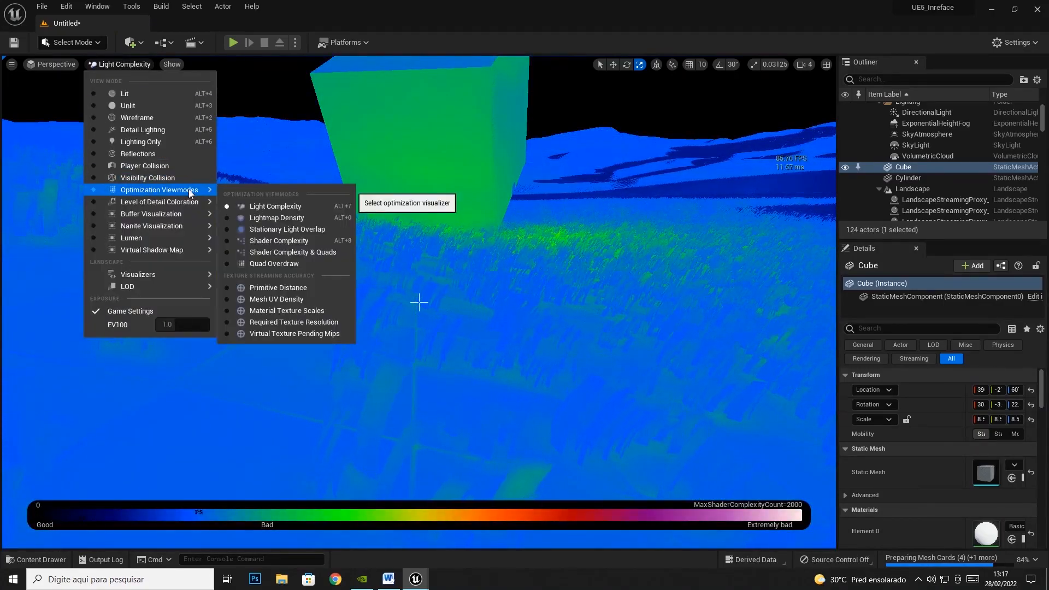
{"action": "mouse_move", "coordinate": [189, 202]}
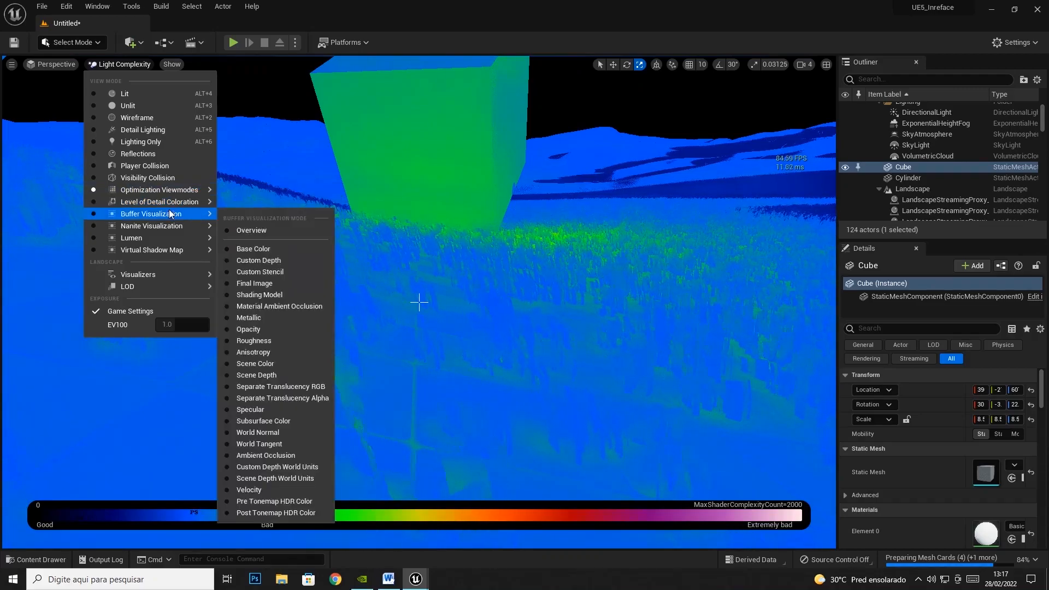
{"action": "left_click", "coordinate": [244, 250]}
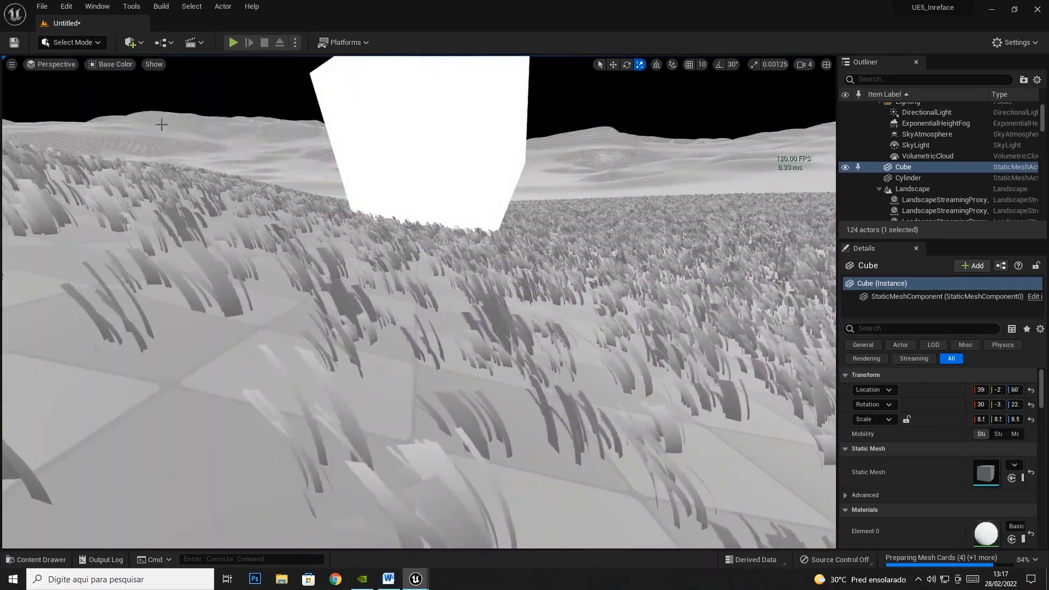
{"action": "left_click", "coordinate": [113, 64]}
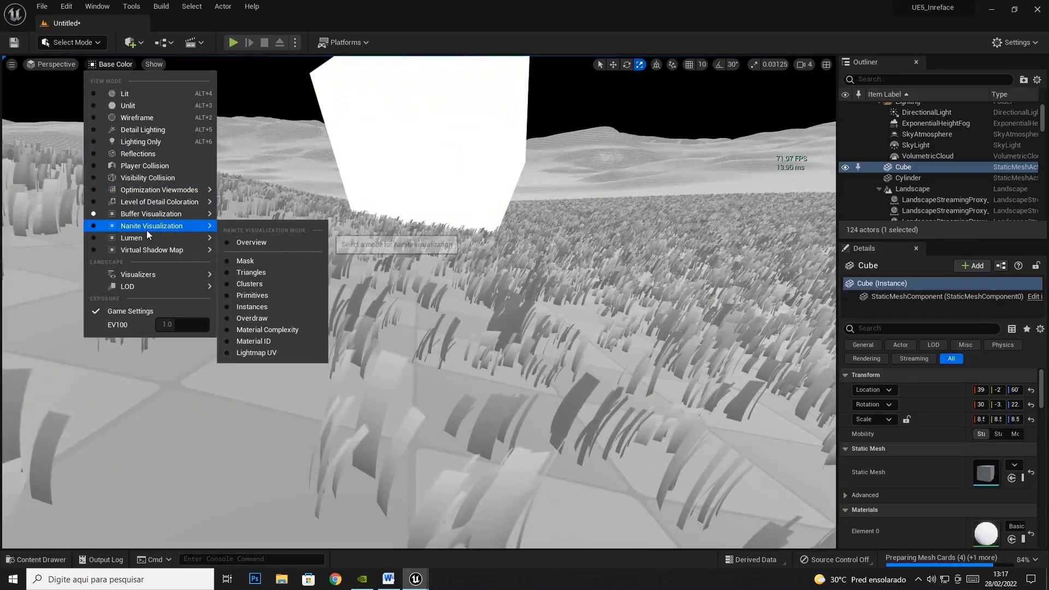
{"action": "left_click", "coordinate": [253, 243]}
{"action": "left_click", "coordinate": [109, 65]}
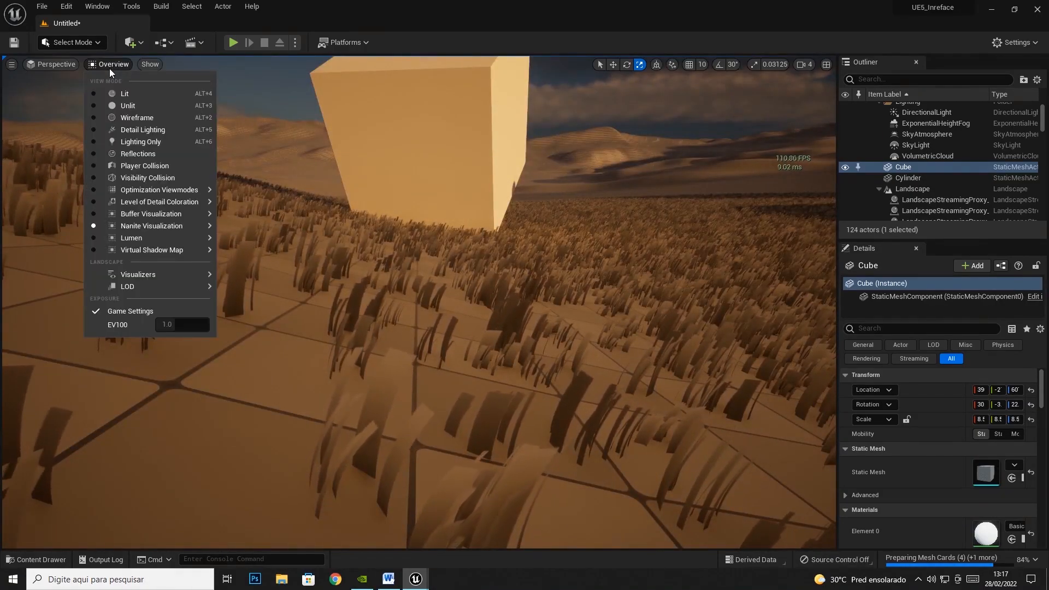
{"action": "left_click", "coordinate": [123, 97]}
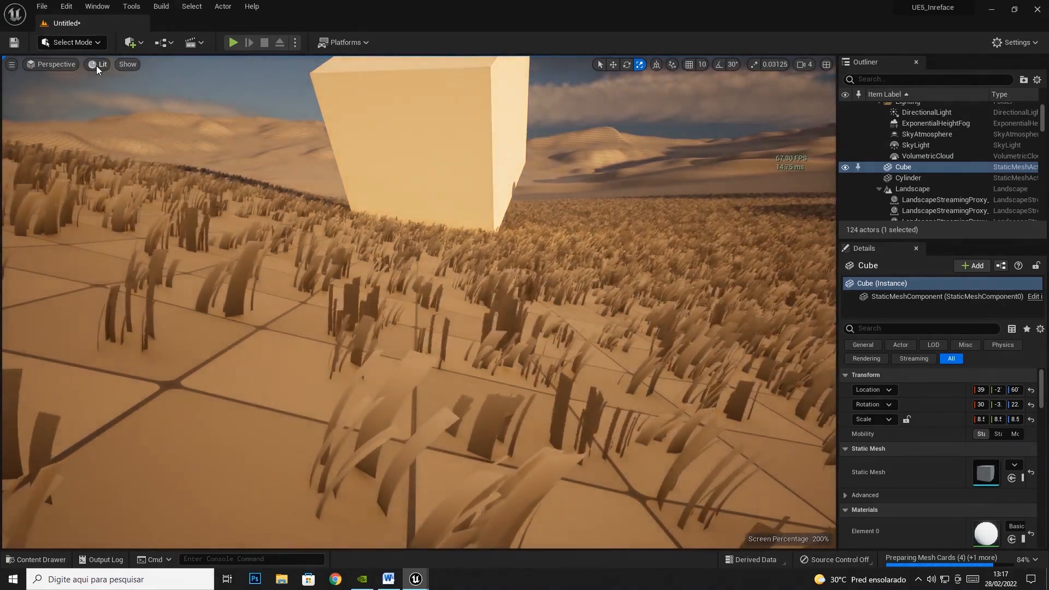
{"action": "left_click", "coordinate": [96, 65]}
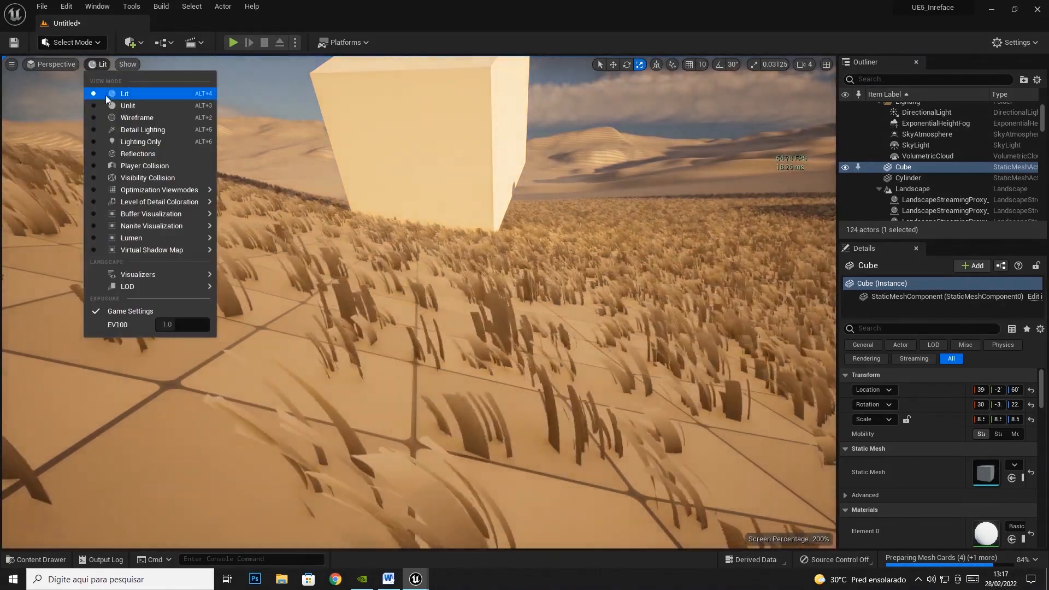
{"action": "left_click", "coordinate": [102, 64]}
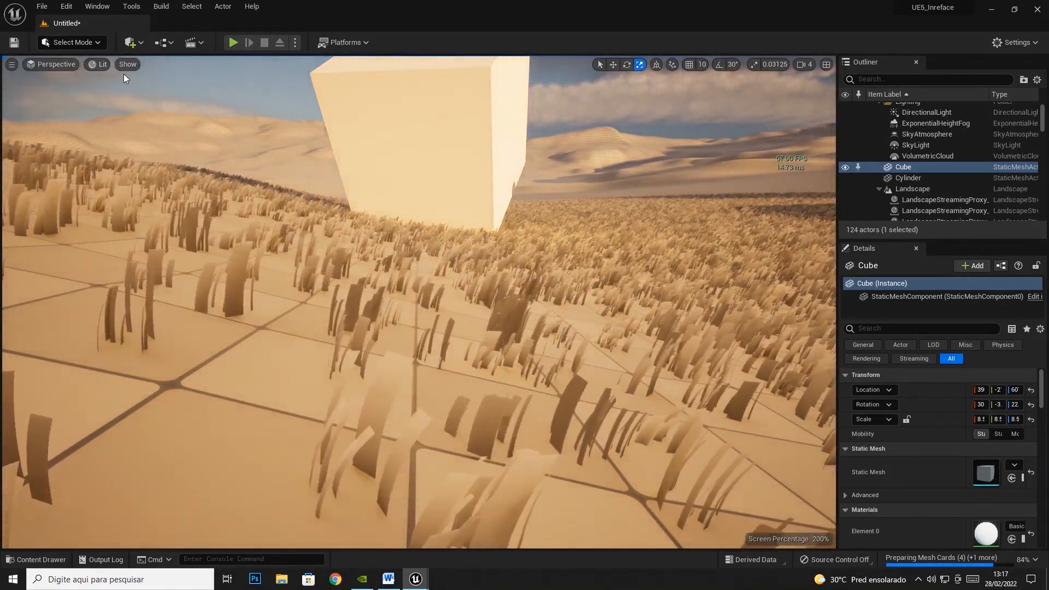
- Turn the viewport's Anti-aliasing show flag off and back on twice to compare the rendering
{"action": "left_click", "coordinate": [119, 65]}
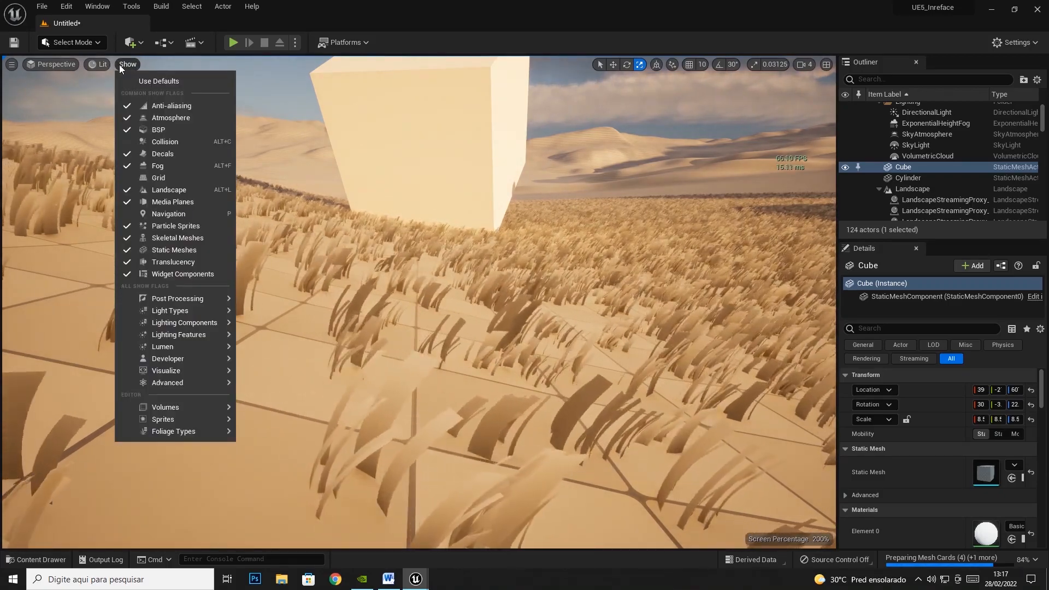
{"action": "left_click", "coordinate": [161, 105]}
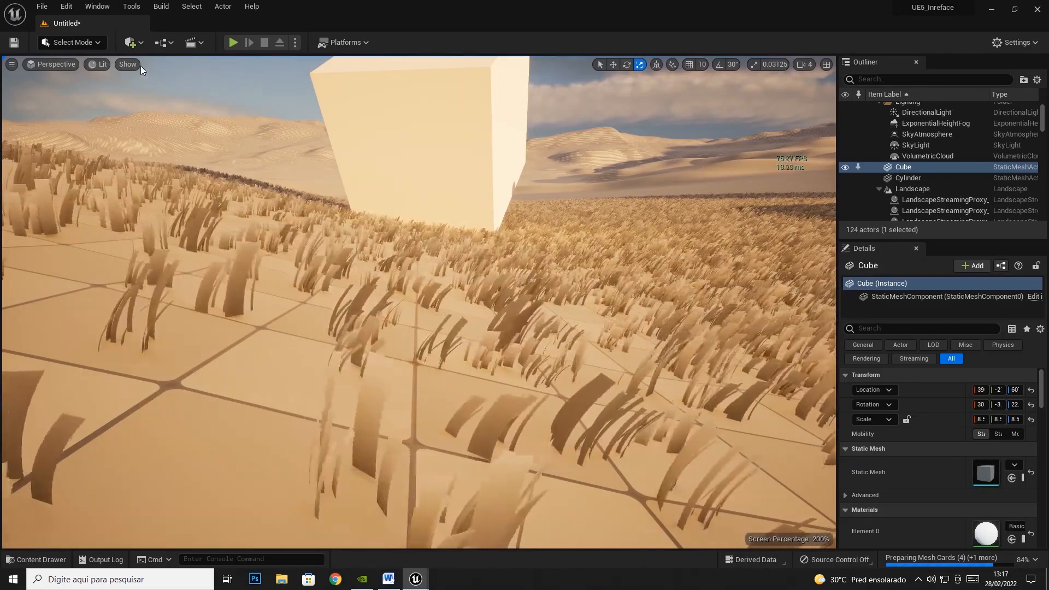
{"action": "left_click", "coordinate": [137, 64]}
{"action": "left_click", "coordinate": [166, 106]}
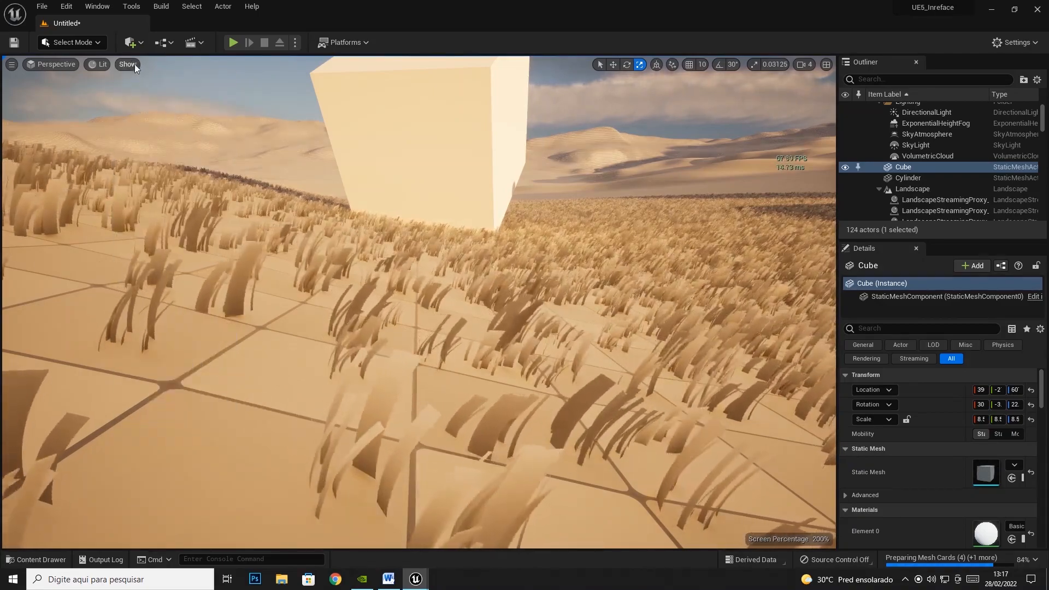
{"action": "left_click", "coordinate": [134, 64]}
{"action": "left_click", "coordinate": [177, 105]}
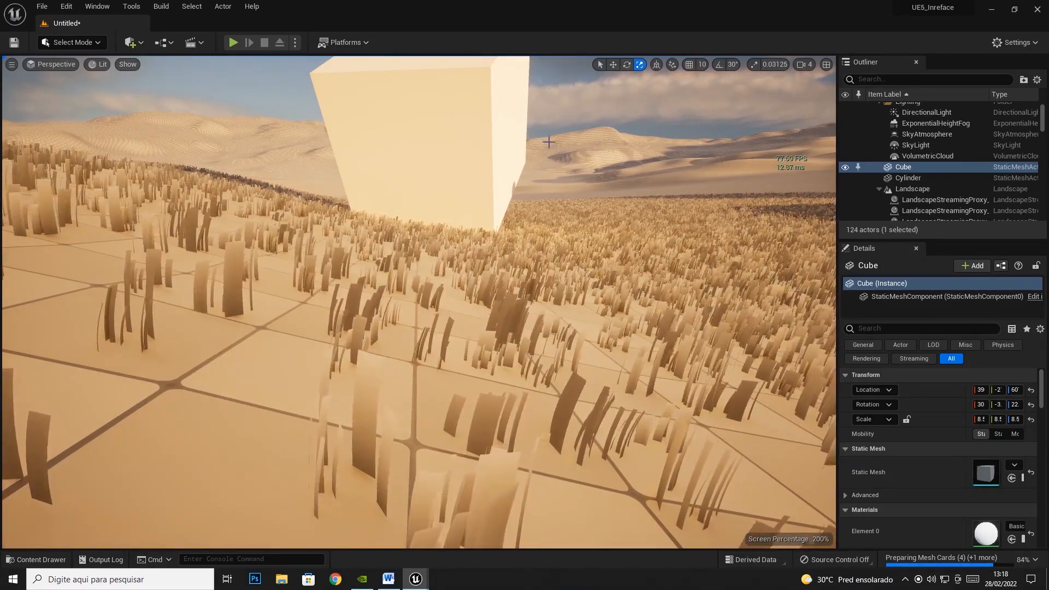
{"action": "left_click", "coordinate": [124, 64]}
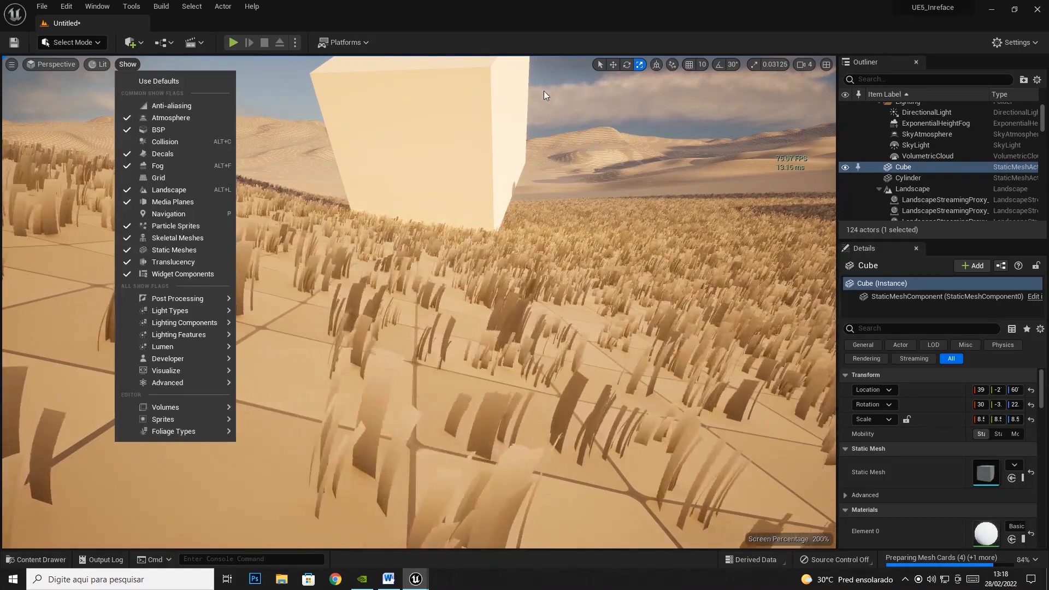
{"action": "left_click", "coordinate": [176, 107]}
- Turn the Atmosphere show flag off and back on to compare the sky and lighting
{"action": "left_click", "coordinate": [124, 64]}
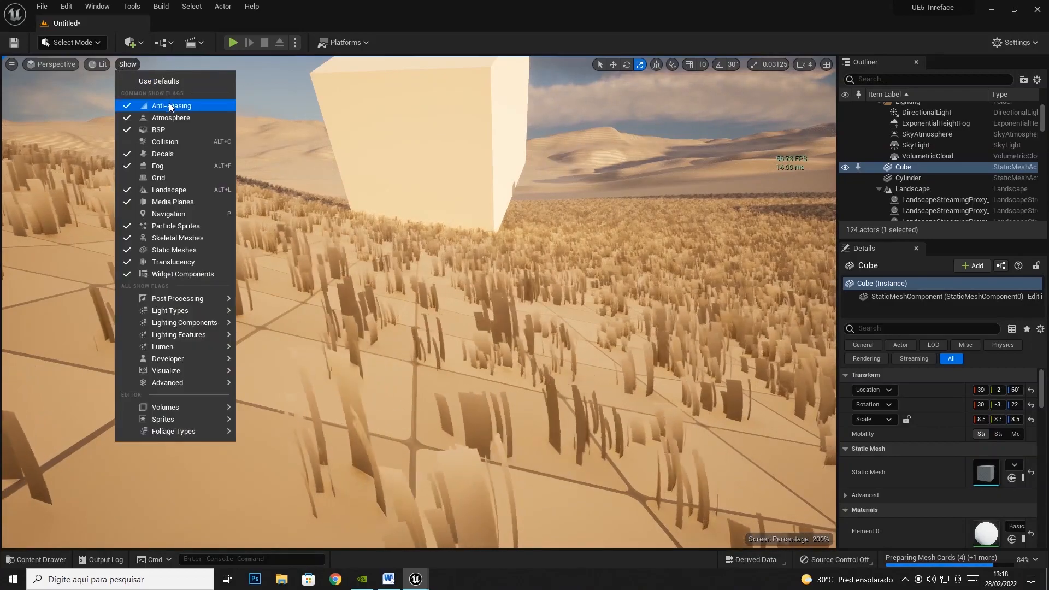
{"action": "left_click", "coordinate": [166, 117]}
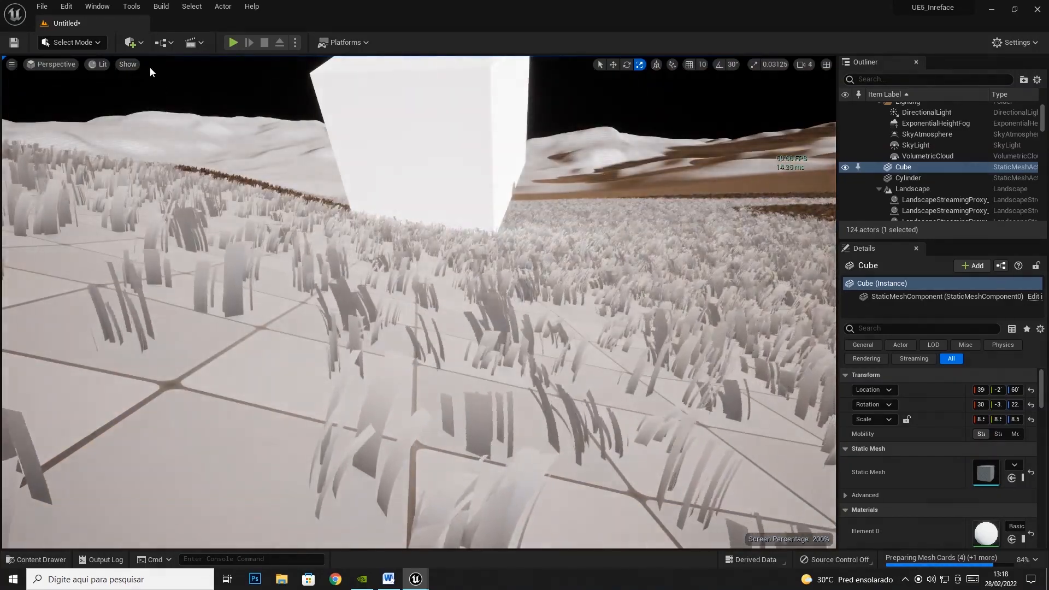
{"action": "left_click", "coordinate": [129, 65]}
{"action": "left_click", "coordinate": [162, 118]}
- Disable the BSP show flag and enable the Collision show flag in the viewport
{"action": "left_click", "coordinate": [133, 66]}
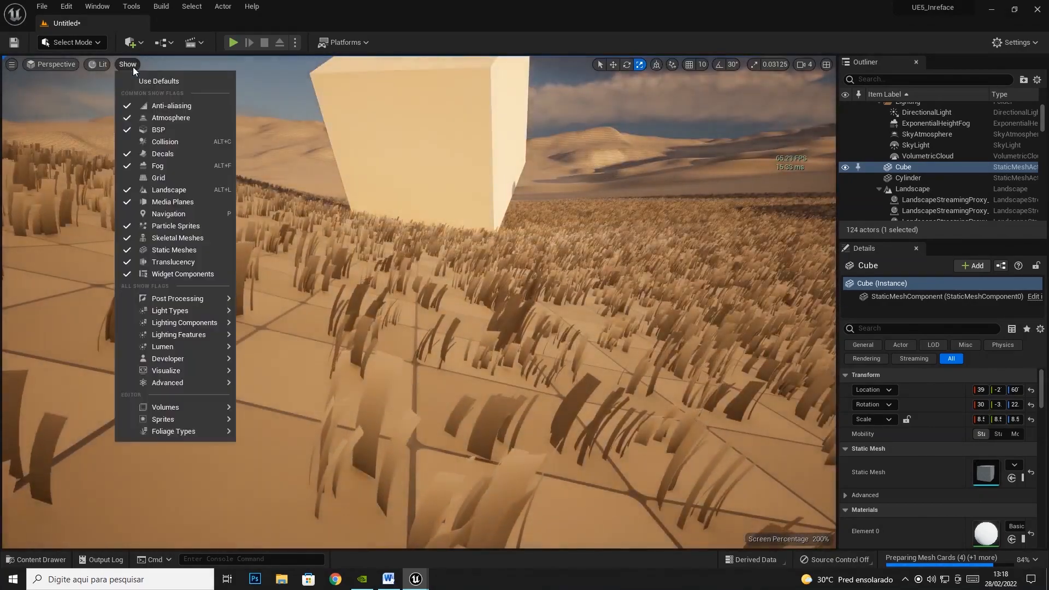
{"action": "left_click", "coordinate": [157, 129]}
{"action": "left_click", "coordinate": [128, 65]}
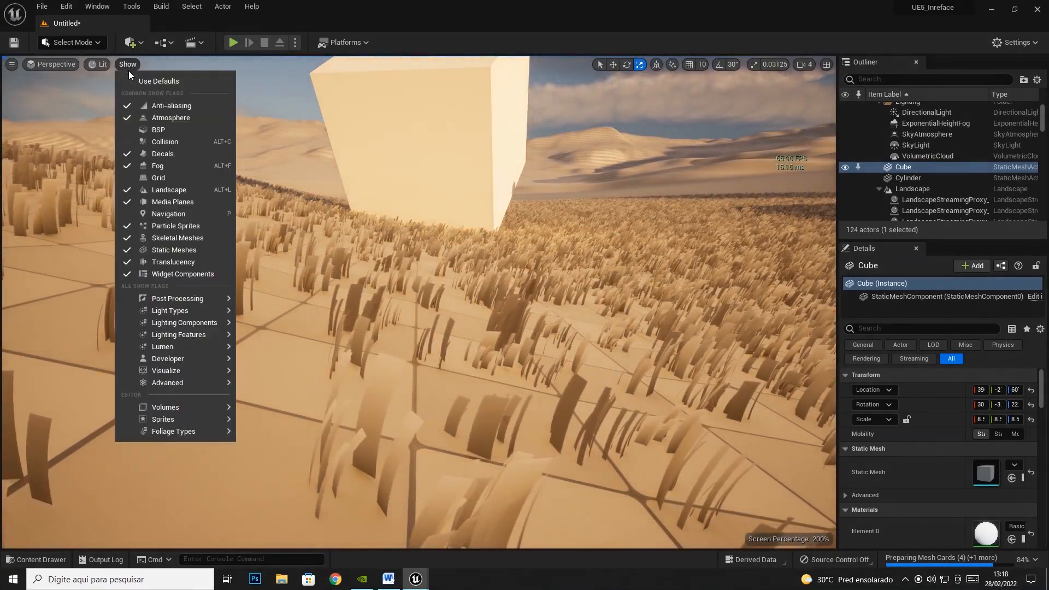
{"action": "left_click", "coordinate": [129, 65]}
{"action": "left_click", "coordinate": [130, 65]}
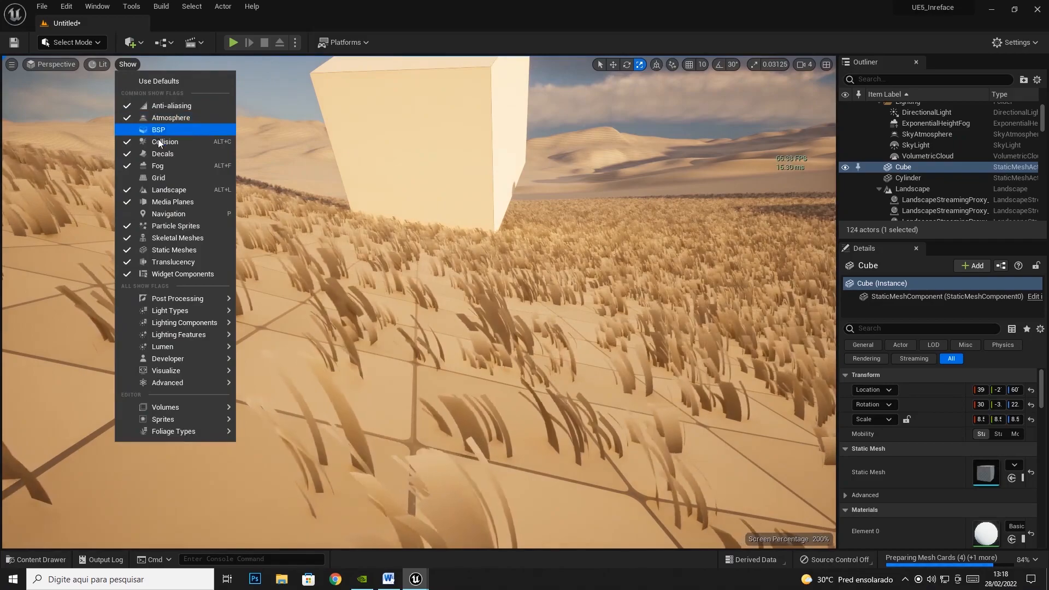
- Turn the Decals show flag off and back on in the viewport
{"action": "left_click", "coordinate": [162, 153]}
{"action": "left_click", "coordinate": [128, 65]}
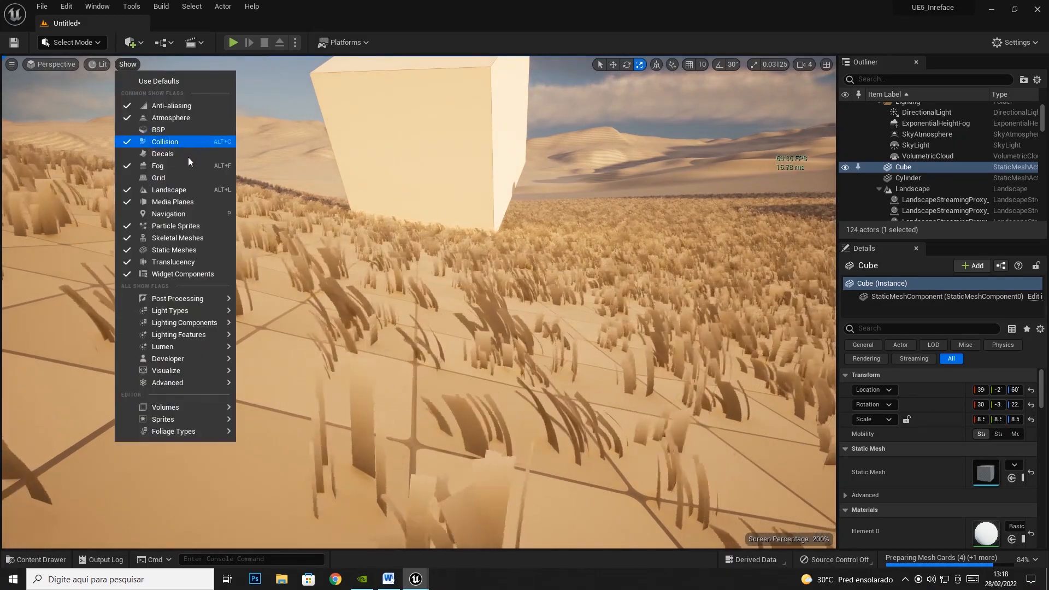
{"action": "left_click", "coordinate": [171, 155]}
- Disable the Fog show flag, and turn the Grid show flag on and back off
{"action": "left_click", "coordinate": [128, 64]}
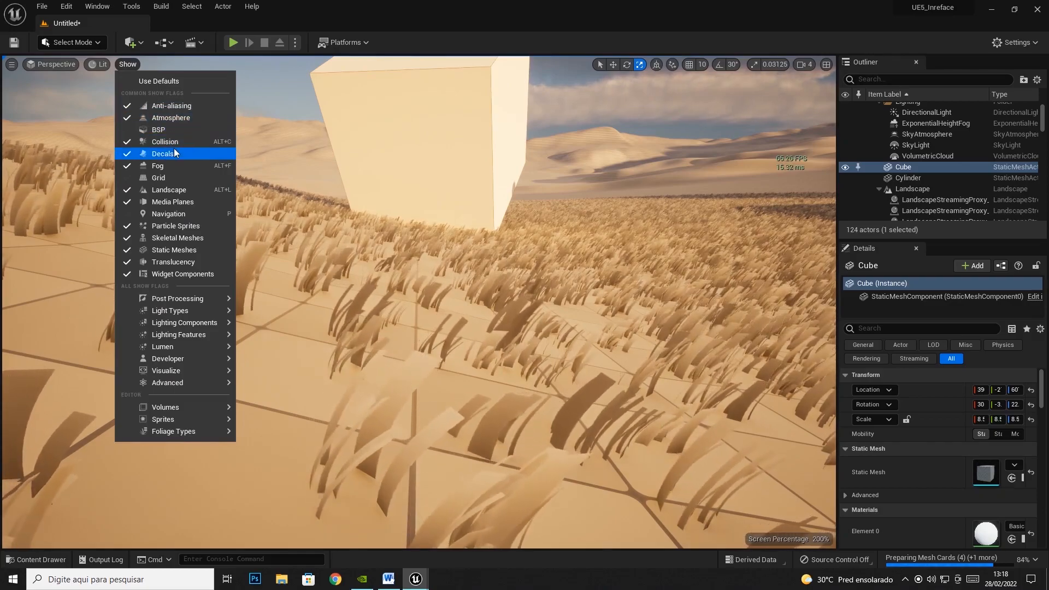
{"action": "left_click", "coordinate": [164, 166]}
{"action": "left_click", "coordinate": [160, 178]}
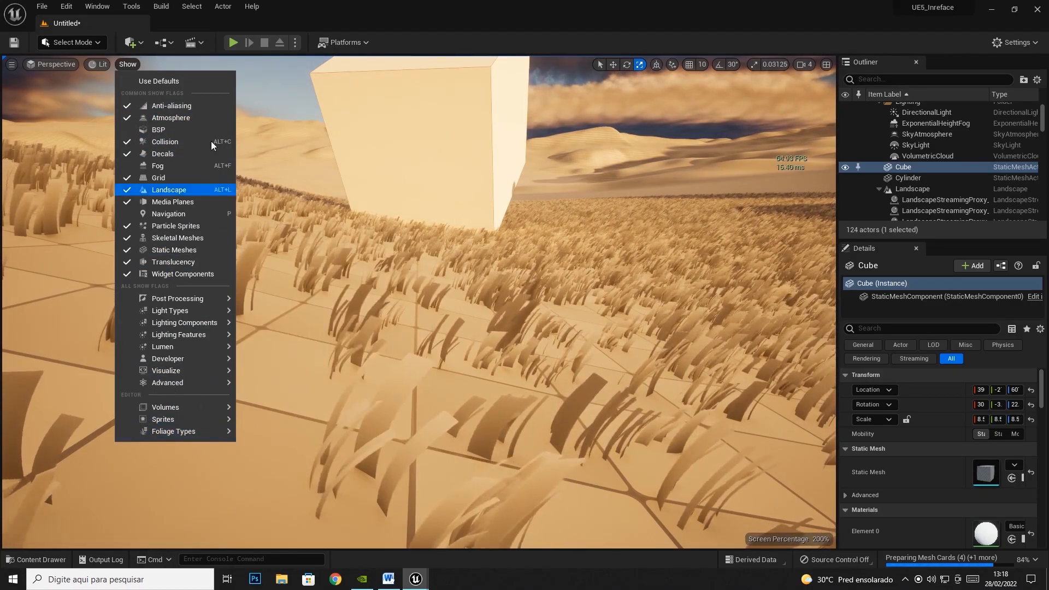
{"action": "left_click", "coordinate": [166, 176]}
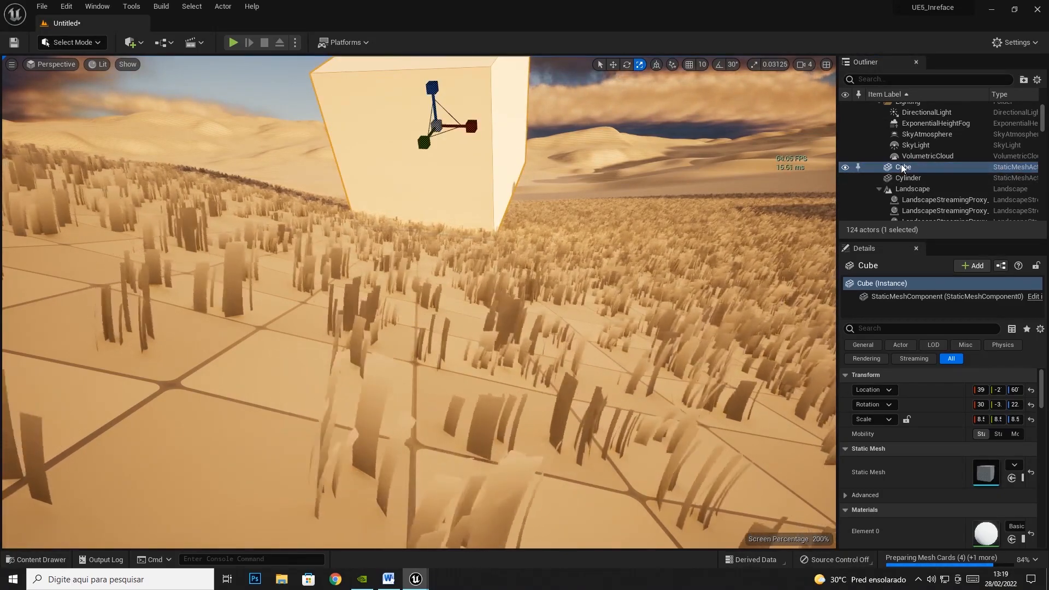
- Select the small sphere on the grassy dune beside the water
{"action": "right_click_drag", "start_coordinate": [679, 187], "coordinate": [543, 180]}
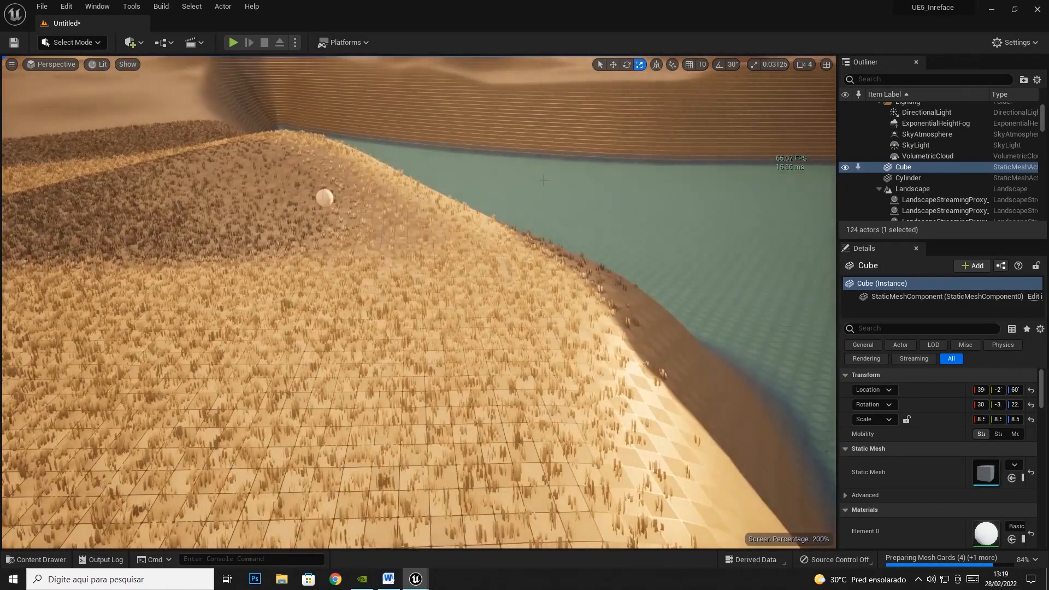
{"action": "left_click", "coordinate": [325, 197]}
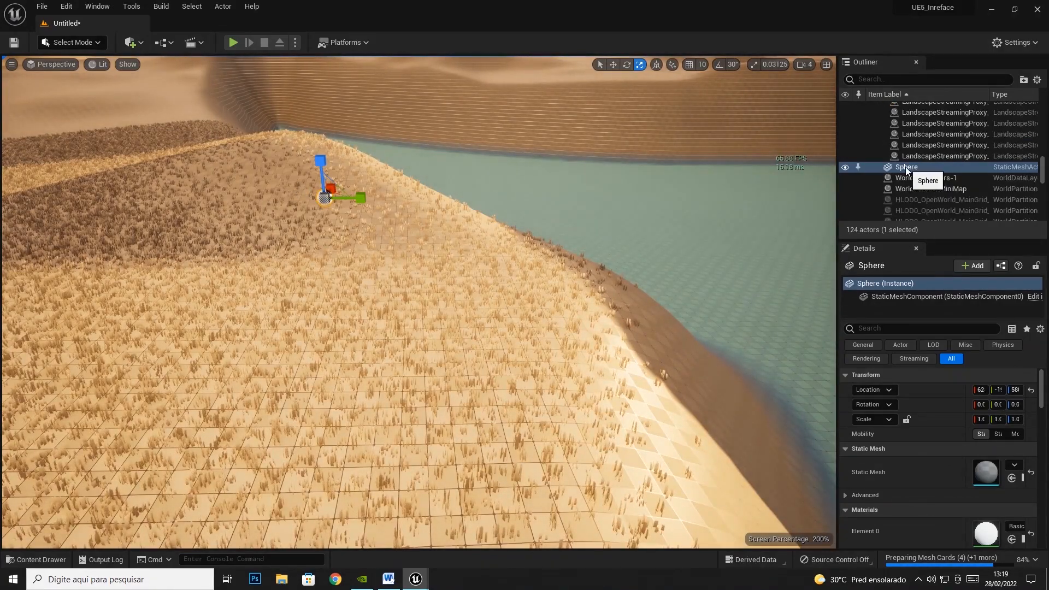
- Reselect the sphere on the dune and enlarge the Outliner so more of its actor list shows
{"action": "left_click", "coordinate": [660, 229]}
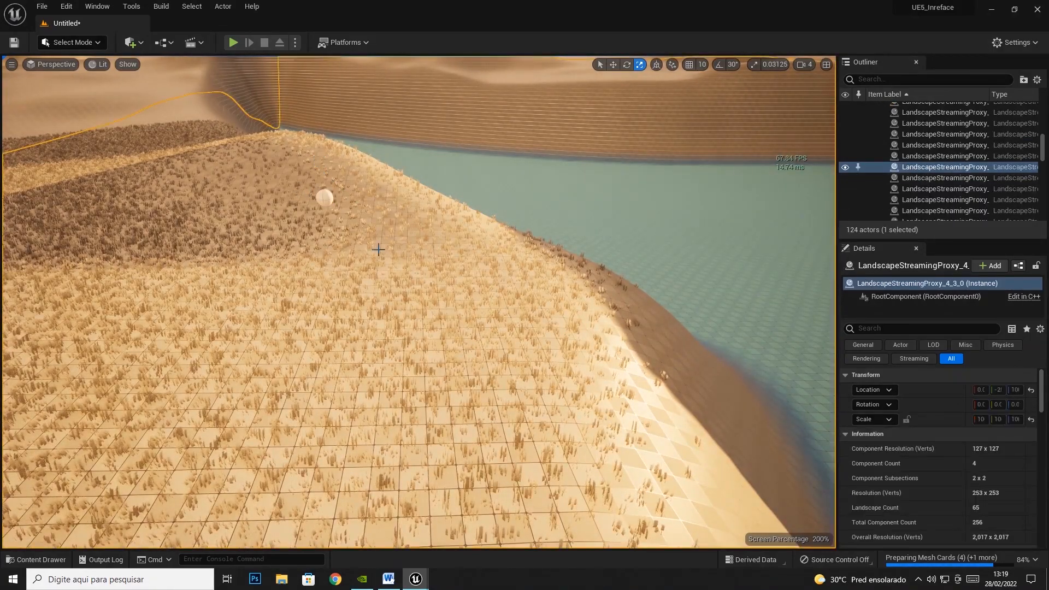
{"action": "left_click", "coordinate": [325, 198]}
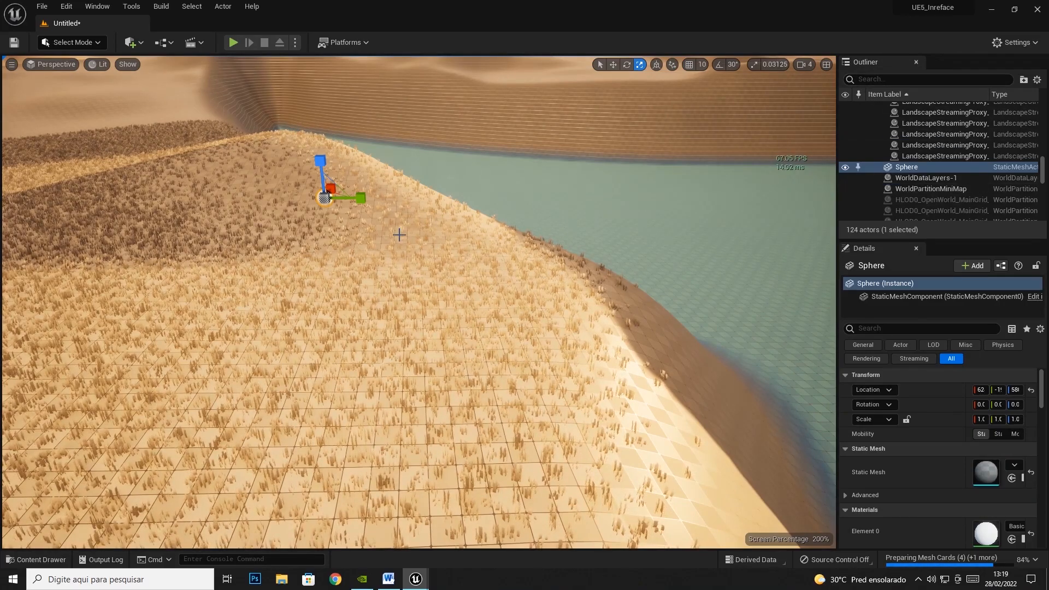
{"action": "left_click_drag", "start_coordinate": [1038, 170], "coordinate": [1040, 117]}
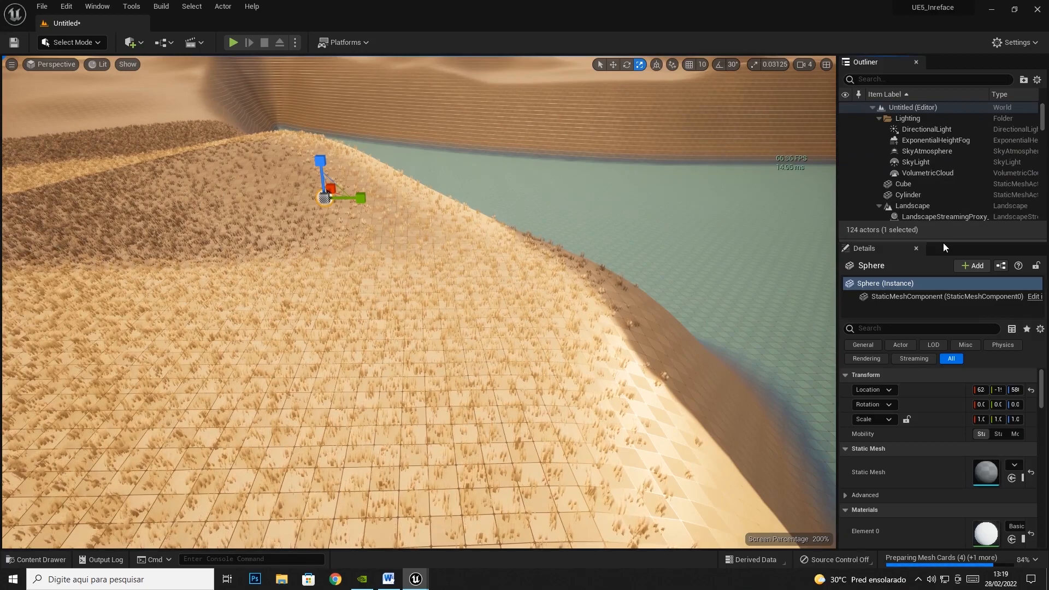
{"action": "left_click_drag", "start_coordinate": [942, 238], "coordinate": [961, 387]}
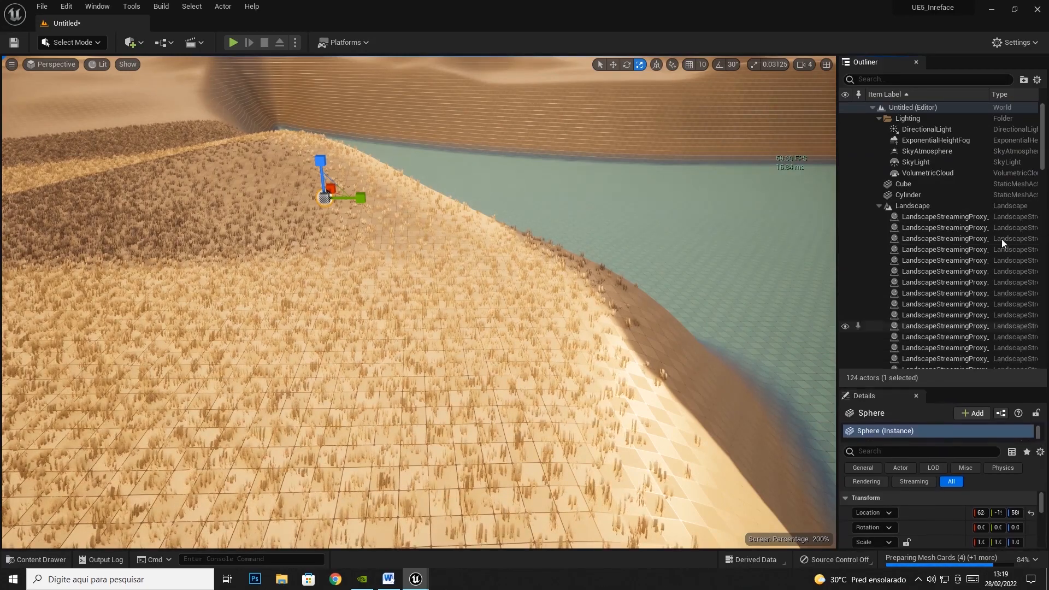
- Select the DirectionalLight in the Outliner and focus the viewport on it
{"action": "left_click", "coordinate": [959, 131]}
{"action": "right_click_drag", "start_coordinate": [580, 180], "coordinate": [580, 180]}
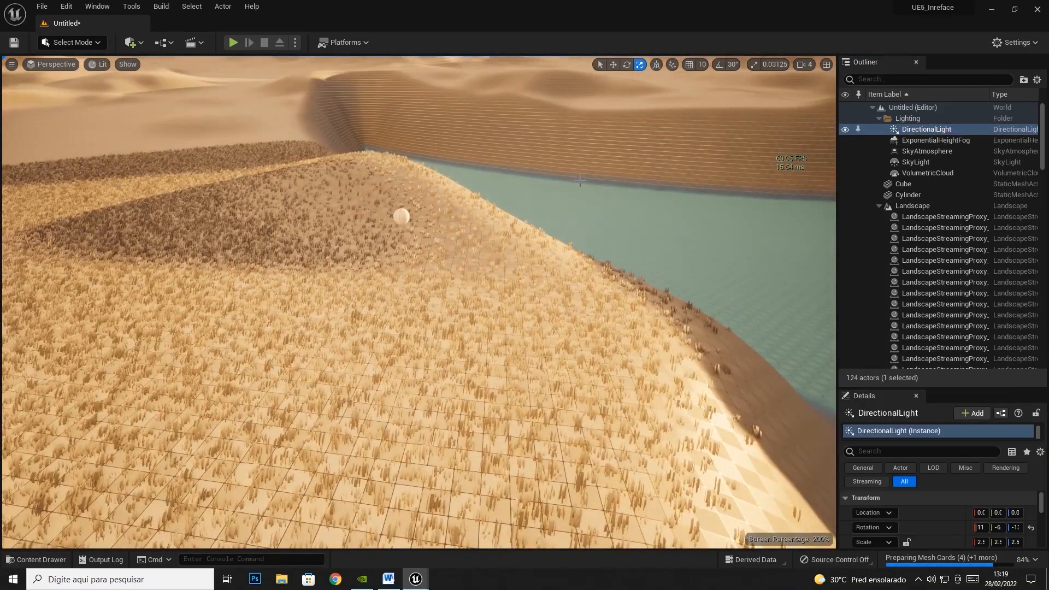
{"action": "key", "text": "f"}
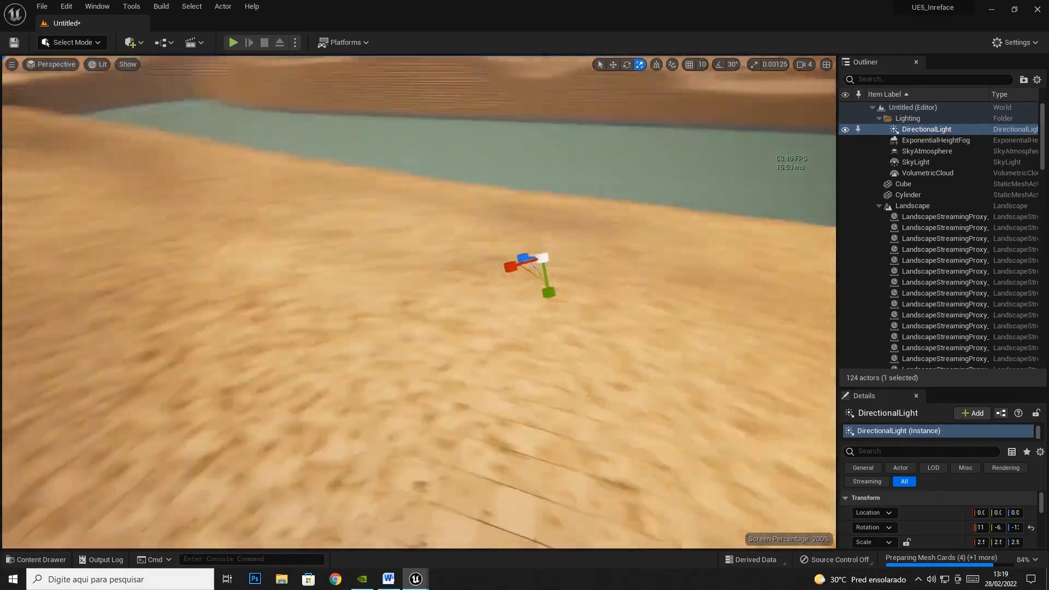
{"action": "right_click_drag", "start_coordinate": [580, 180], "coordinate": [580, 180]}
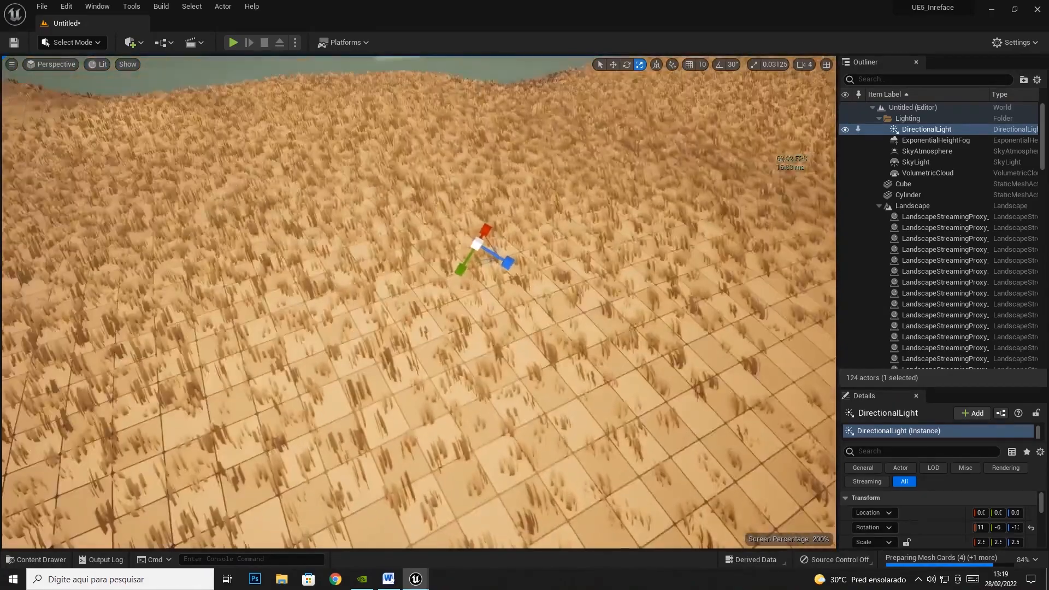
{"action": "right_click_drag", "start_coordinate": [575, 231], "coordinate": [574, 231]}
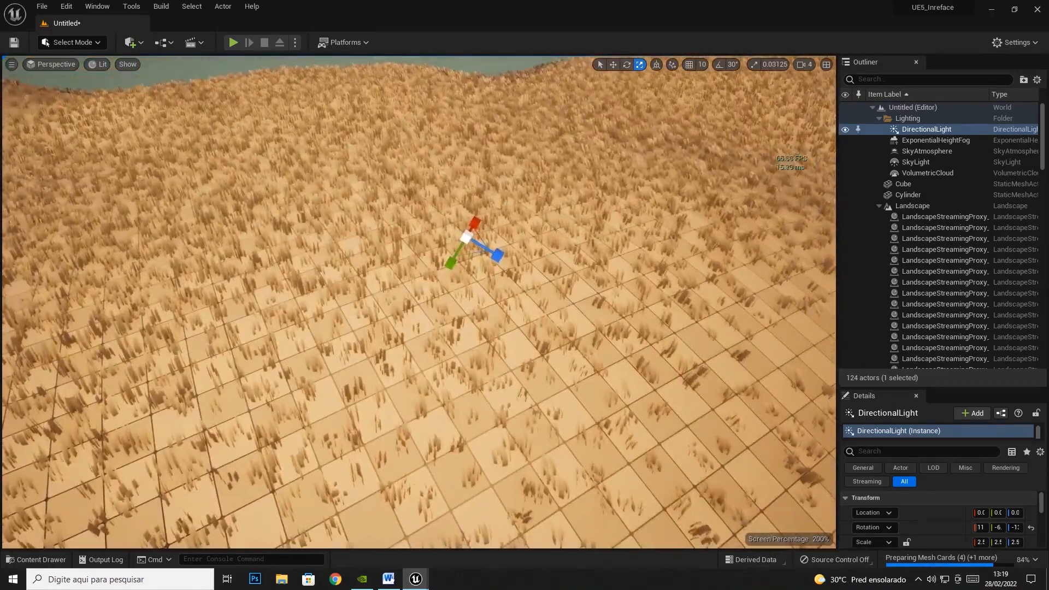
- Examine the viewport options for the Game View setting
{"action": "left_click", "coordinate": [11, 65]}
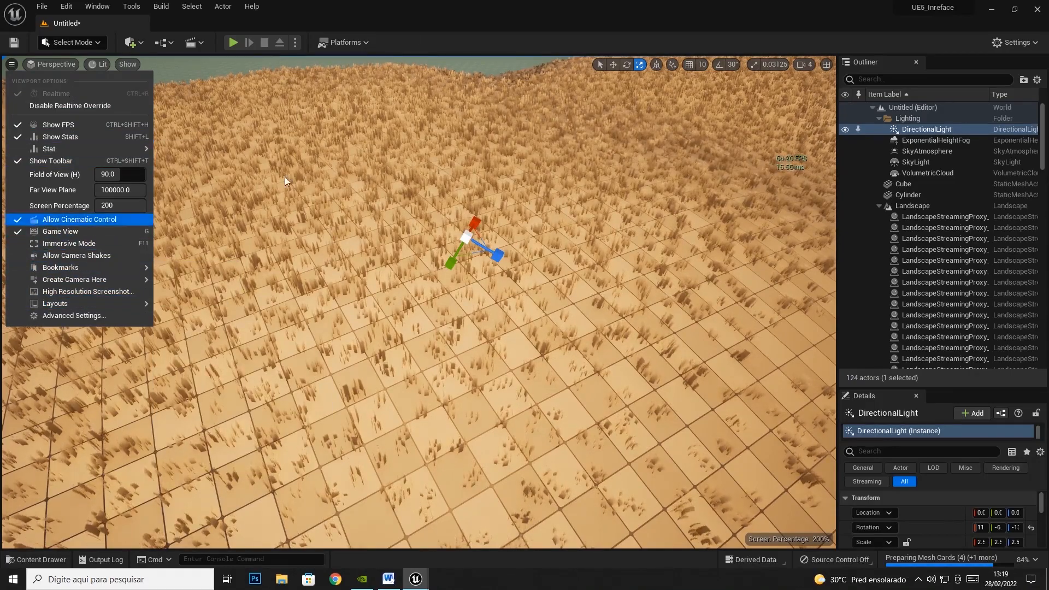
{"action": "left_click", "coordinate": [421, 73]}
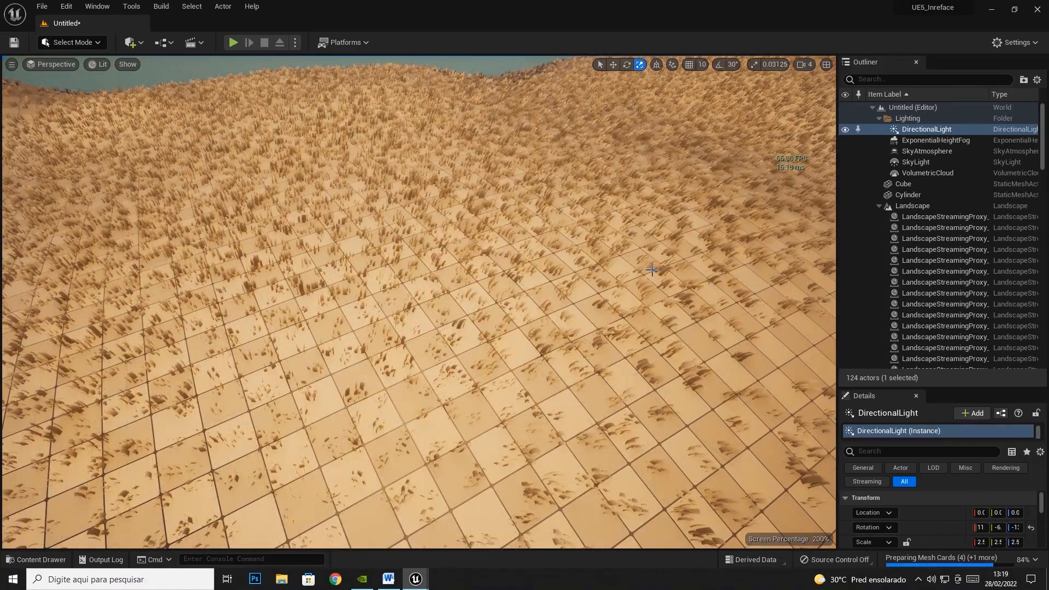
{"action": "left_click", "coordinate": [11, 65]}
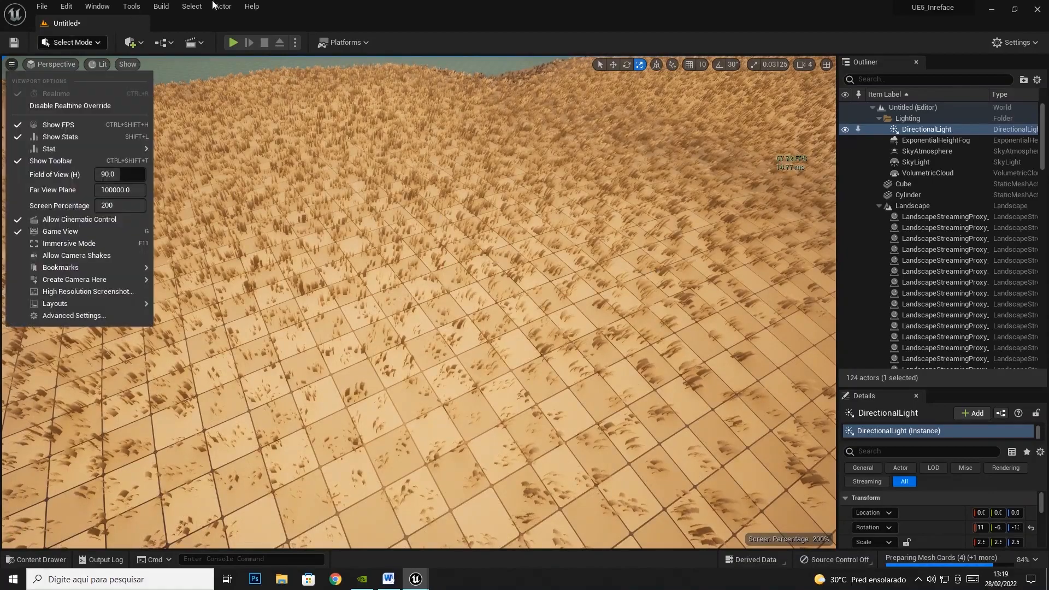
{"action": "type", "text": "g"}
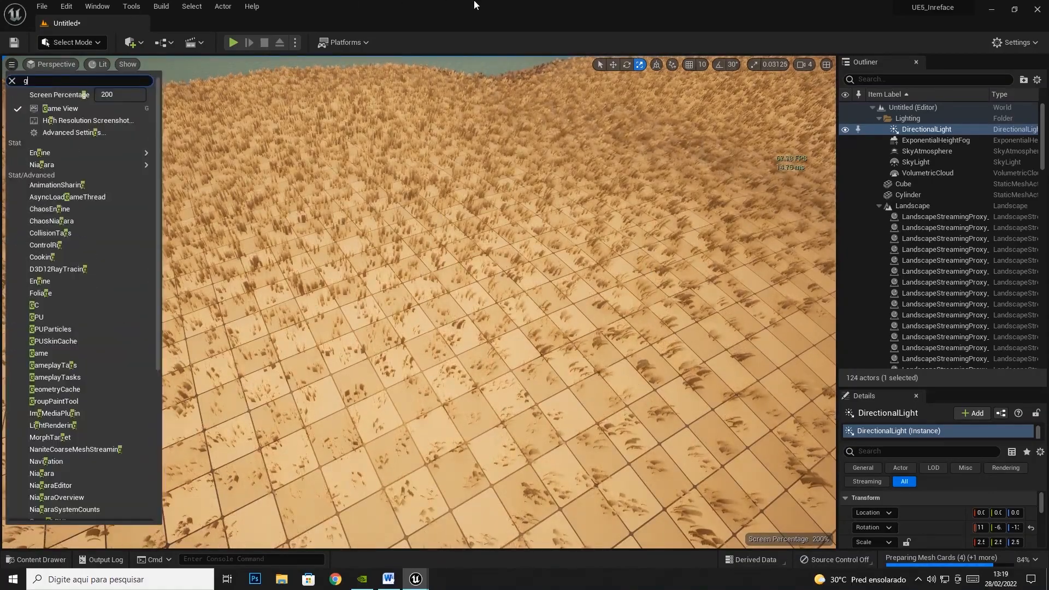
{"action": "key", "text": "Escape"}
{"action": "left_click", "coordinate": [11, 64]}
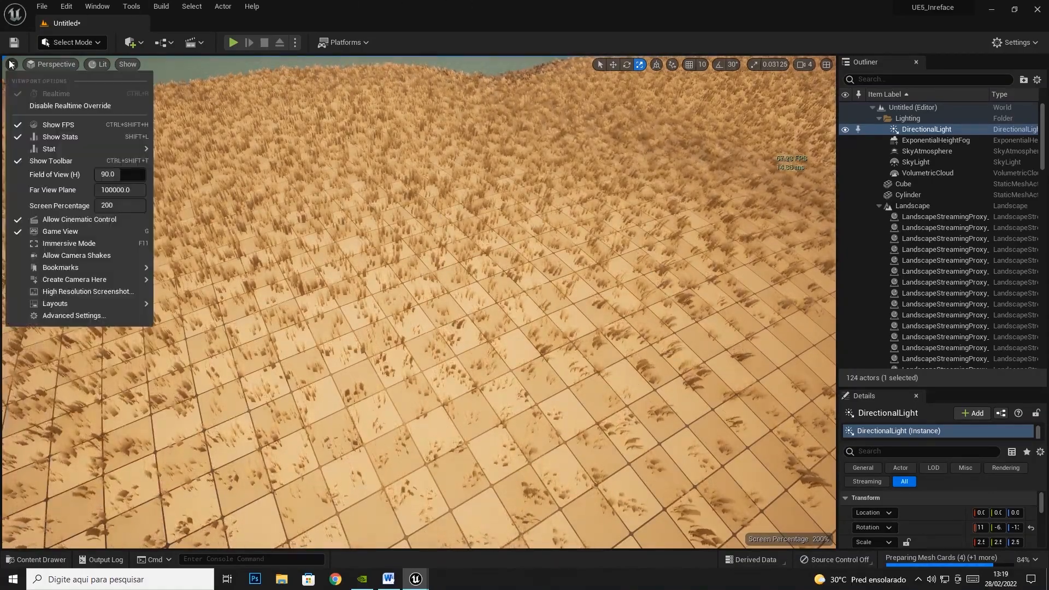
- Toggle Game View several times in the viewport, leaving it turned off
{"action": "left_click", "coordinate": [404, 272]}
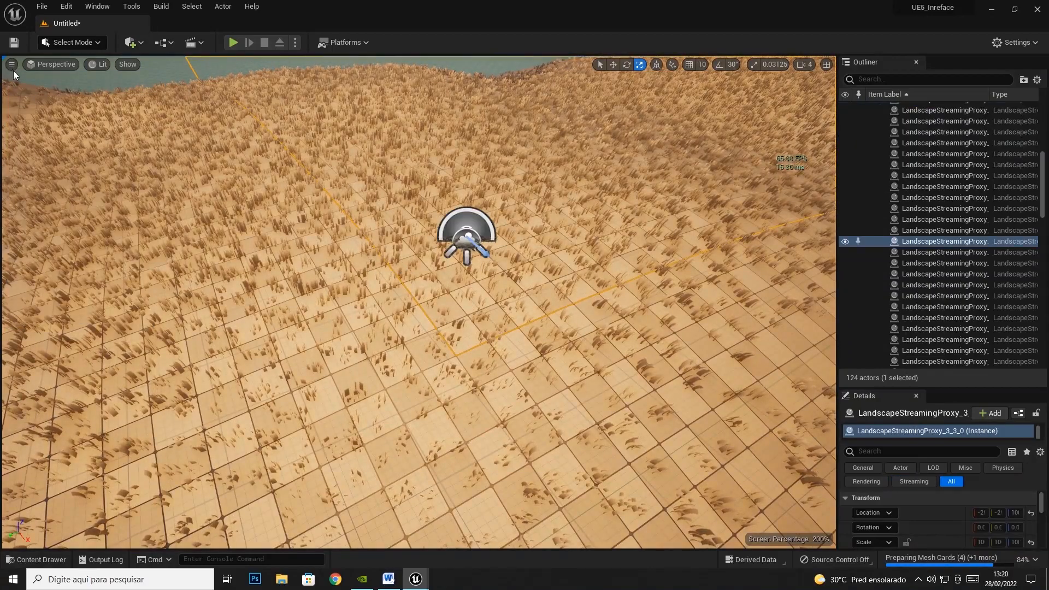
{"action": "left_click", "coordinate": [11, 65]}
{"action": "left_click", "coordinate": [52, 64]}
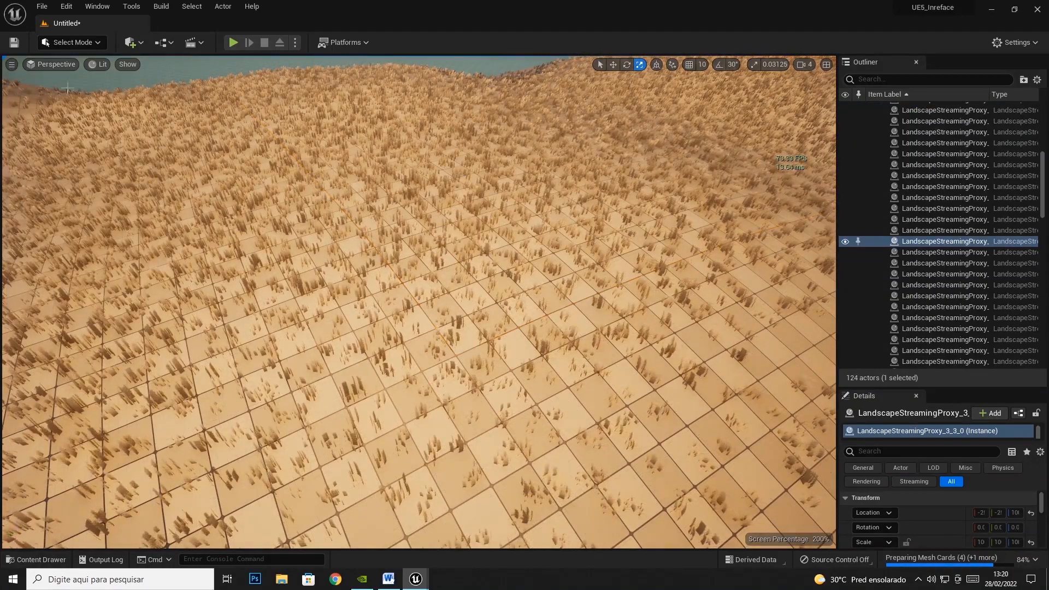
{"action": "left_click", "coordinate": [22, 75]}
{"action": "left_click", "coordinate": [11, 65]}
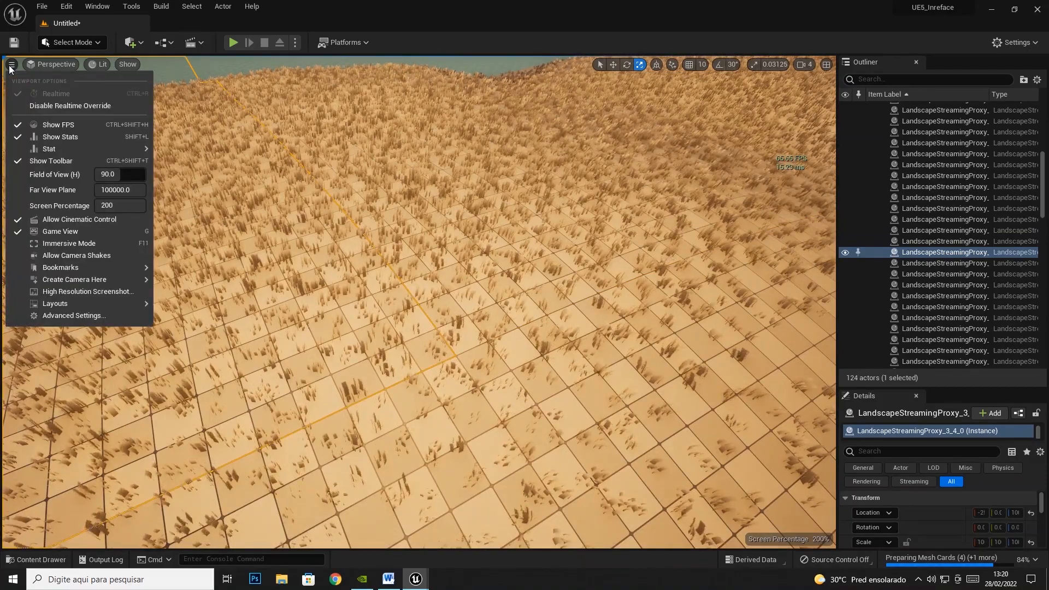
{"action": "left_click", "coordinate": [465, 170]}
{"action": "key", "text": "g"}
{"action": "key", "text": "g"}
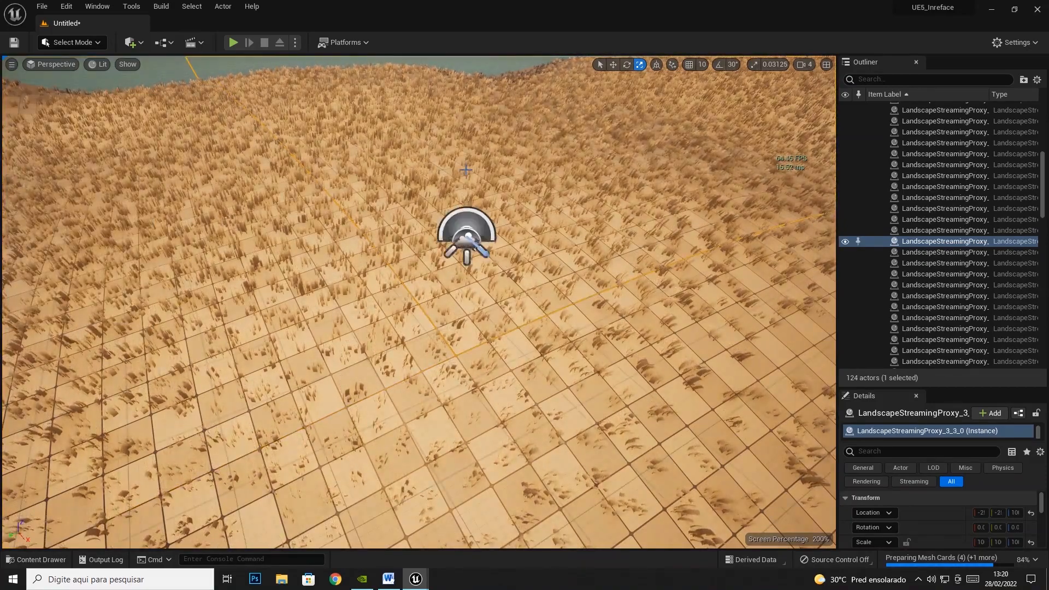
- Select the DirectionalLight and move it along the Y axis away from the SkyLight with the translate tool
{"action": "left_click", "coordinate": [484, 216]}
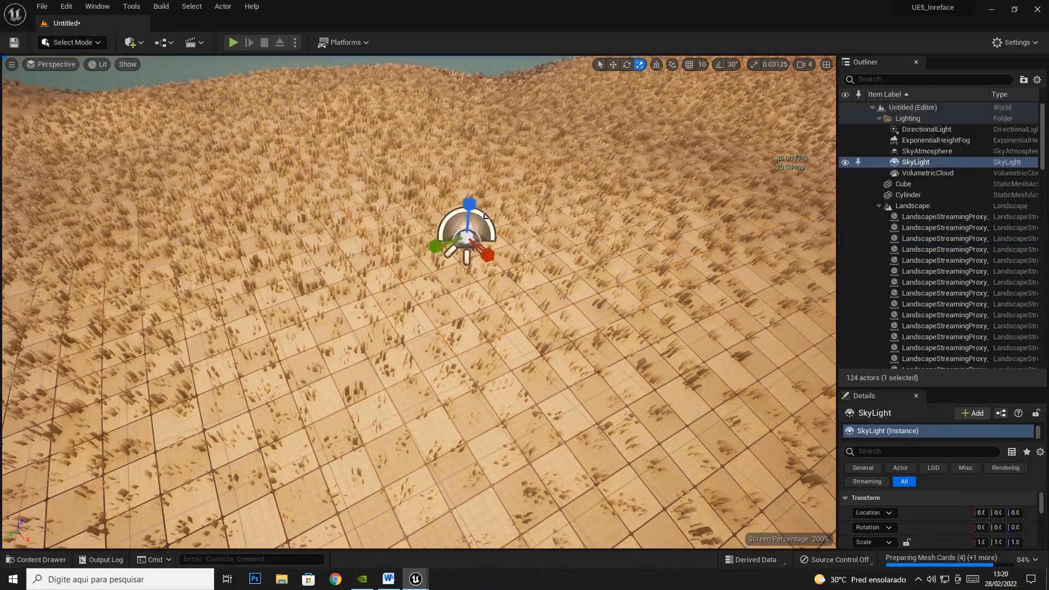
{"action": "left_click", "coordinate": [919, 130]}
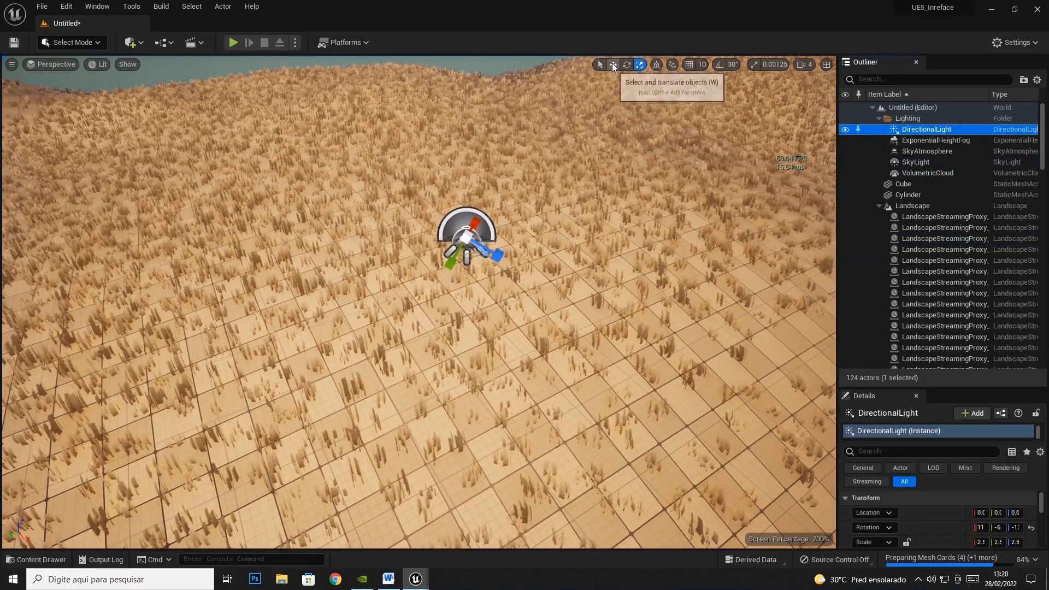
{"action": "left_click", "coordinate": [612, 64]}
{"action": "right_click_drag", "start_coordinate": [336, 260], "coordinate": [336, 260]}
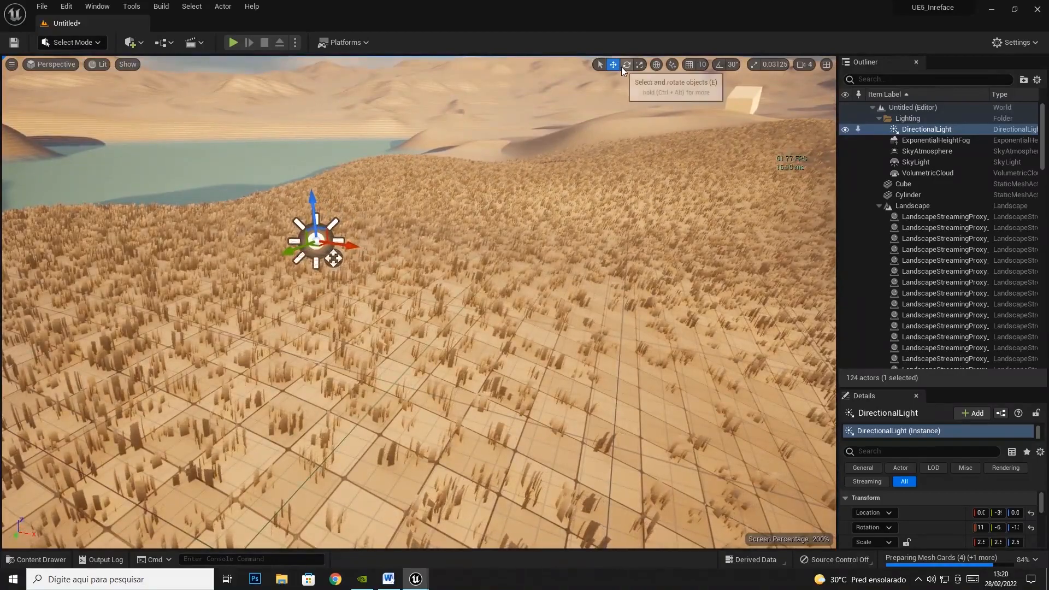
- Rotate the DirectionalLight about several axes to change the sunlight, and undo the last rotation
{"action": "left_click", "coordinate": [626, 64]}
{"action": "left_click_drag", "start_coordinate": [349, 210], "coordinate": [333, 258]}
{"action": "right_click_drag", "start_coordinate": [336, 295], "coordinate": [284, 284]}
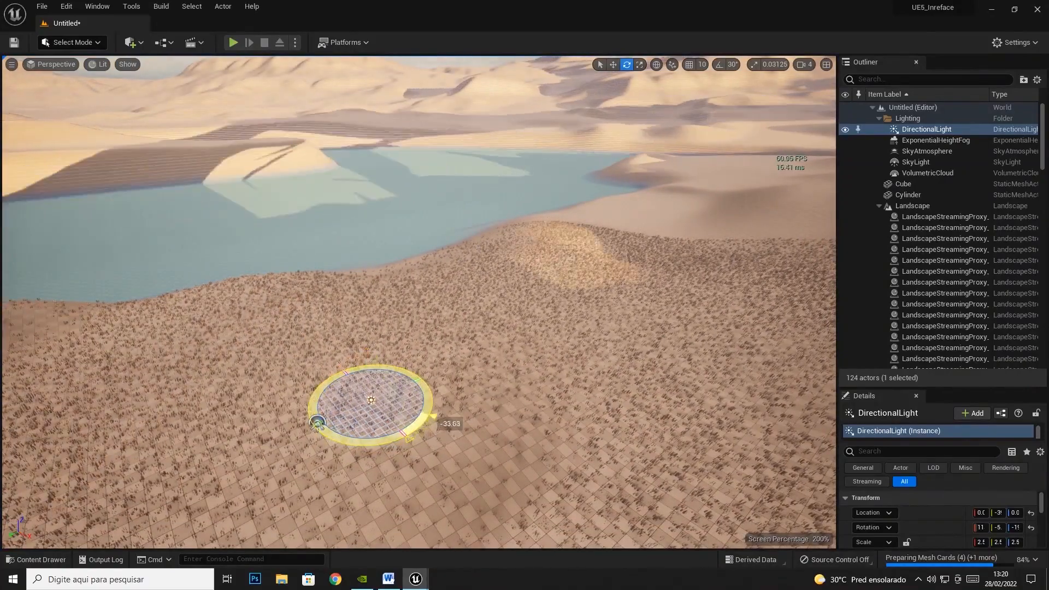
{"action": "left_click_drag", "start_coordinate": [453, 417], "coordinate": [415, 456]}
{"action": "left_click_drag", "start_coordinate": [395, 389], "coordinate": [391, 361]}
{"action": "key", "text": "ctrl+z"}
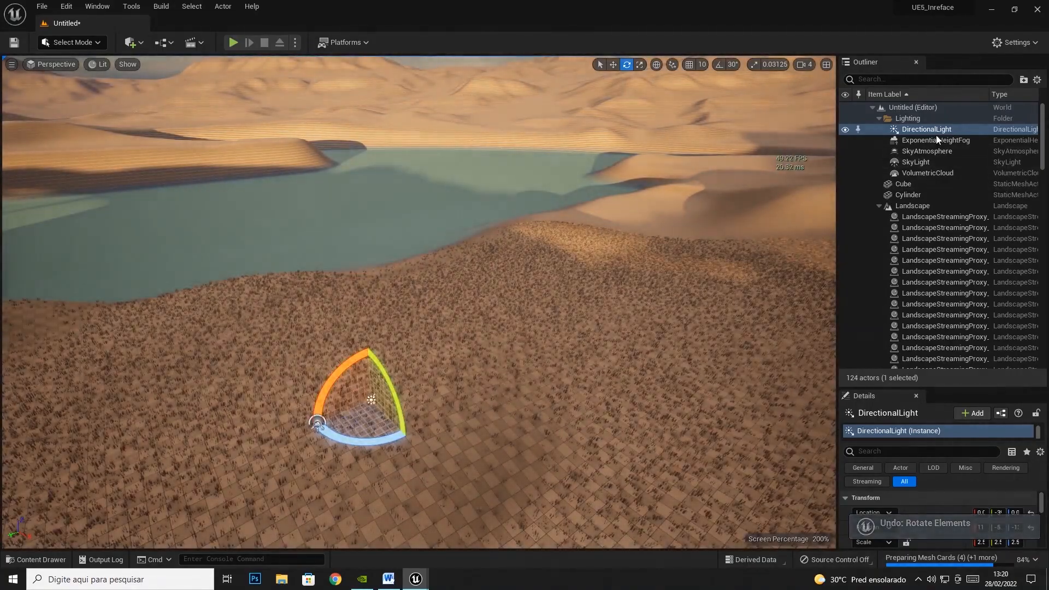
- Move the ExponentialHeightFog actor over the water and focus the viewport on it
{"action": "double_click", "coordinate": [935, 140]}
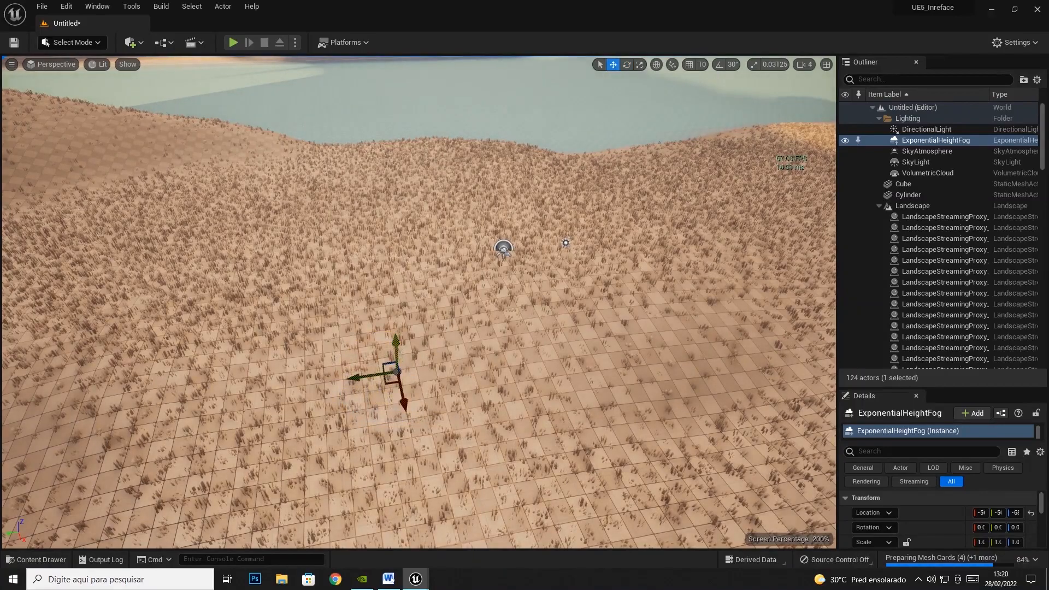
{"action": "left_click_drag", "start_coordinate": [395, 126], "coordinate": [391, 41]}
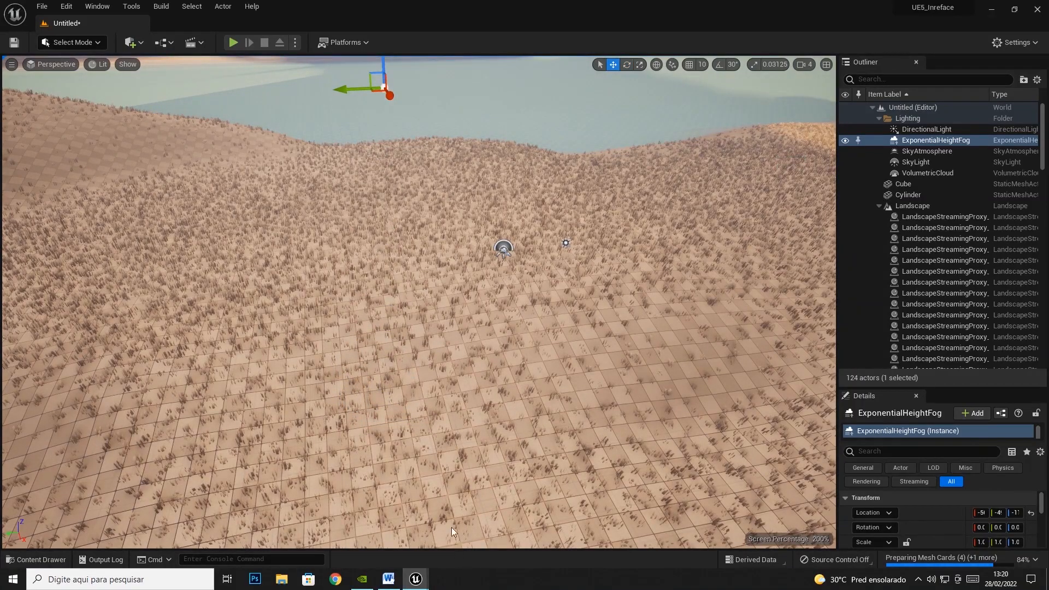
{"action": "mouse_move", "coordinate": [362, 238]}
{"action": "right_mouse_down"}
{"action": "mouse_move", "coordinate": [415, 238]}
{"action": "mouse_move", "coordinate": [364, 236]}
{"action": "right_mouse_up"}
{"action": "key", "text": "g"}
{"action": "key", "text": "f"}
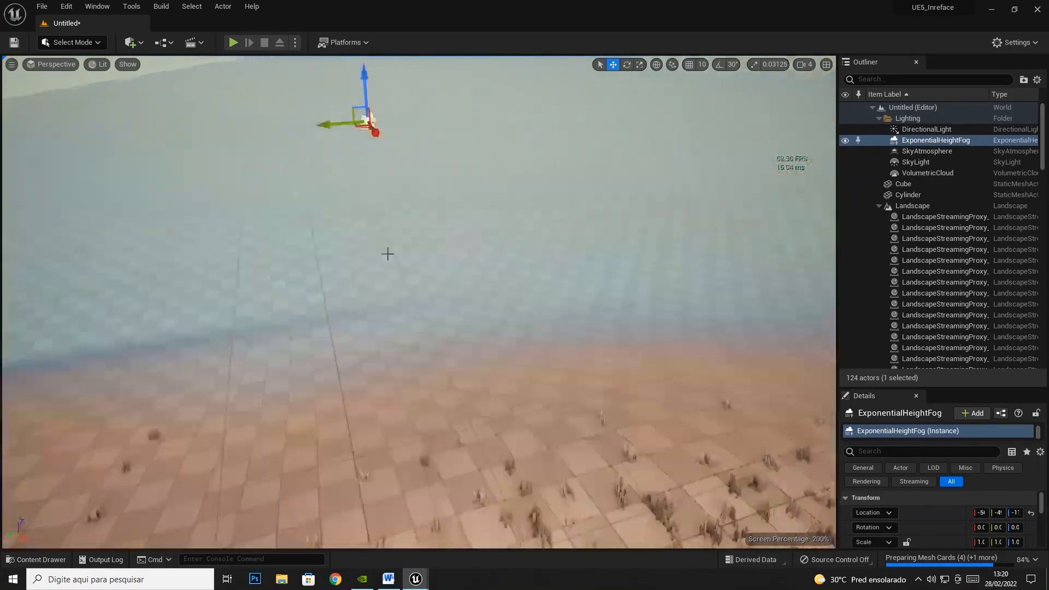
{"action": "right_click_drag", "start_coordinate": [416, 298], "coordinate": [416, 265]}
{"action": "key", "text": "s"}
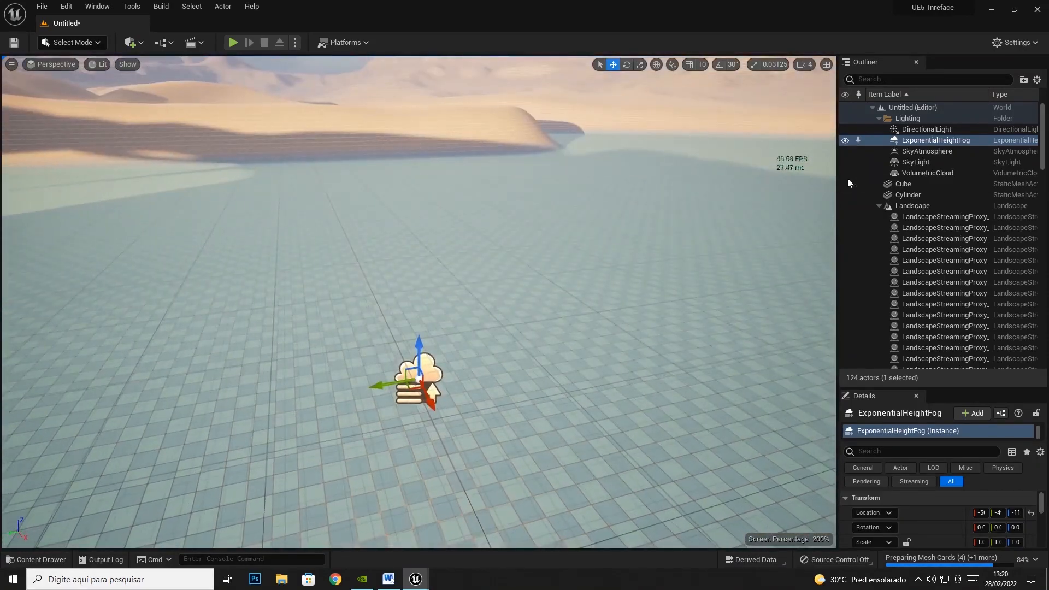
- Select SkyAtmosphere, SkyLight and VolumetricCloud one after another, framing the SkyLight in the viewport
{"action": "left_click", "coordinate": [935, 152]}
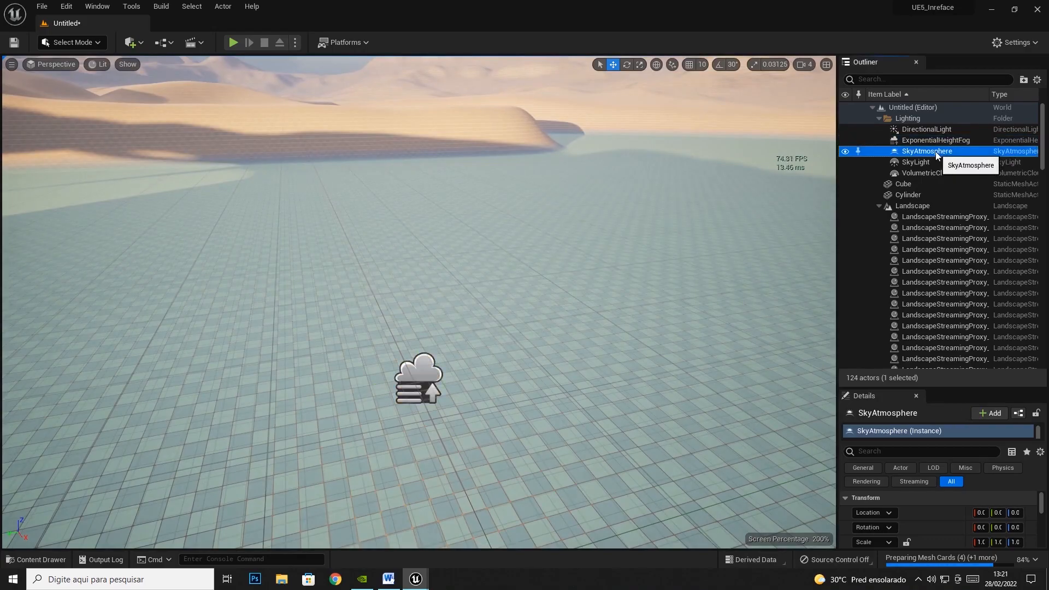
{"action": "left_click", "coordinate": [921, 163]}
{"action": "right_click_drag", "start_coordinate": [401, 251], "coordinate": [677, 254]}
{"action": "key", "text": "f"}
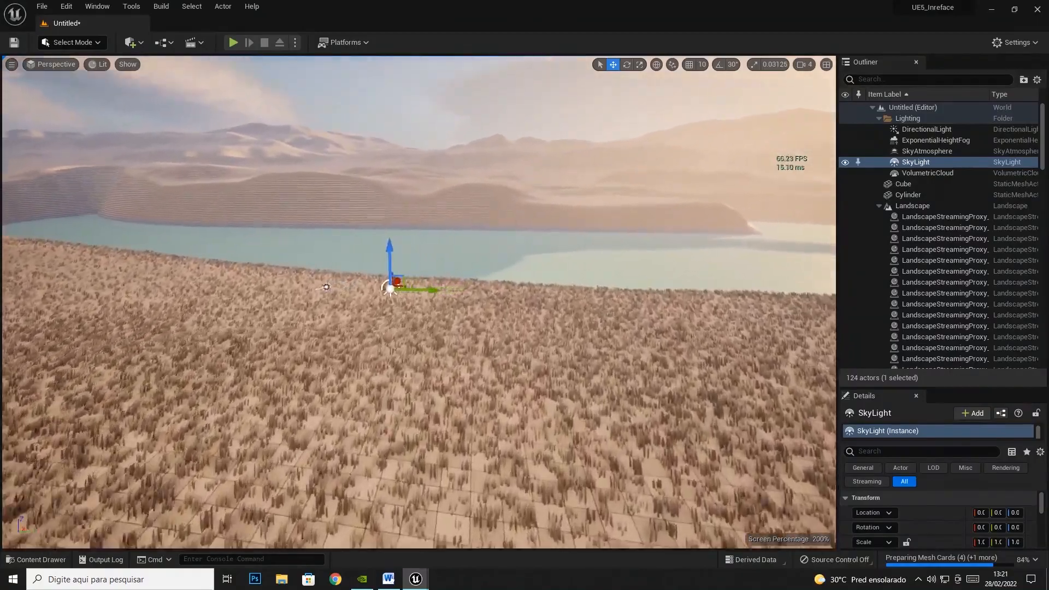
{"action": "right_click_drag", "start_coordinate": [525, 284], "coordinate": [257, 267]}
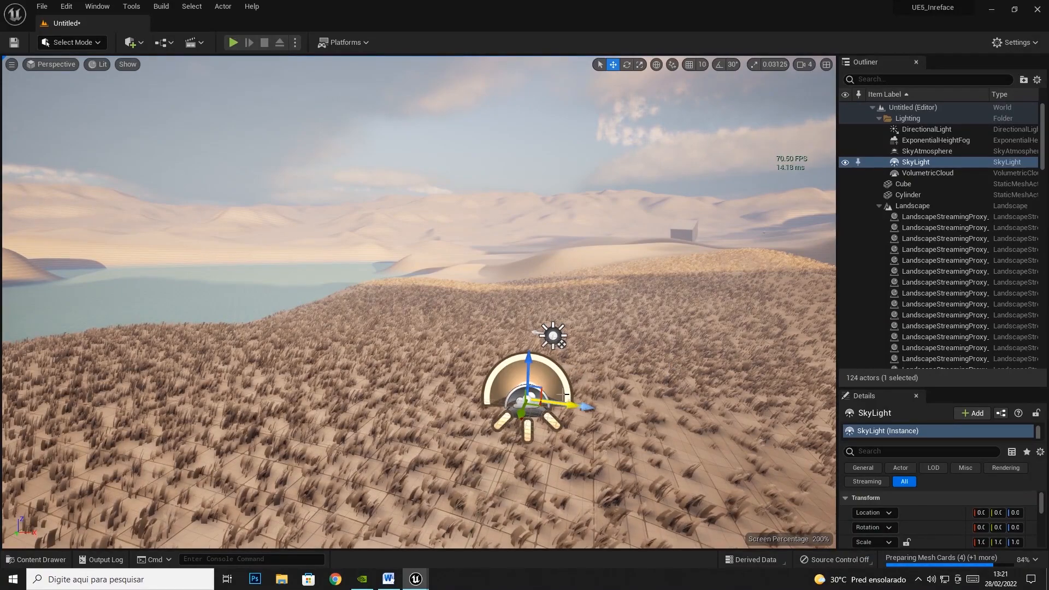
{"action": "left_click", "coordinate": [937, 172]}
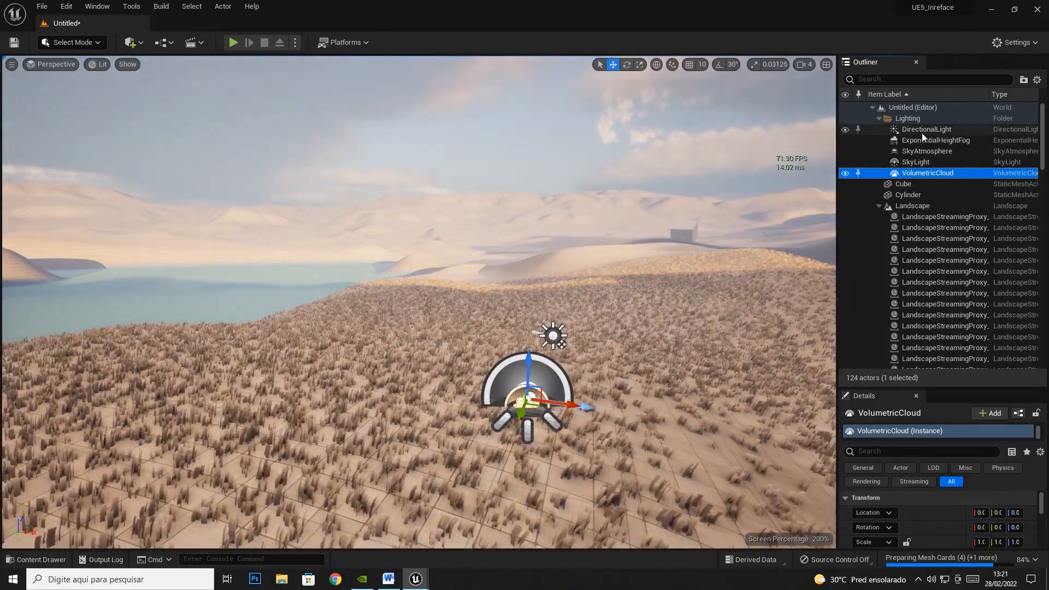
- Hide and show again the DirectionalLight and the ExponentialHeightFog from the Outliner
{"action": "left_click", "coordinate": [845, 129]}
{"action": "left_click", "coordinate": [845, 129]}
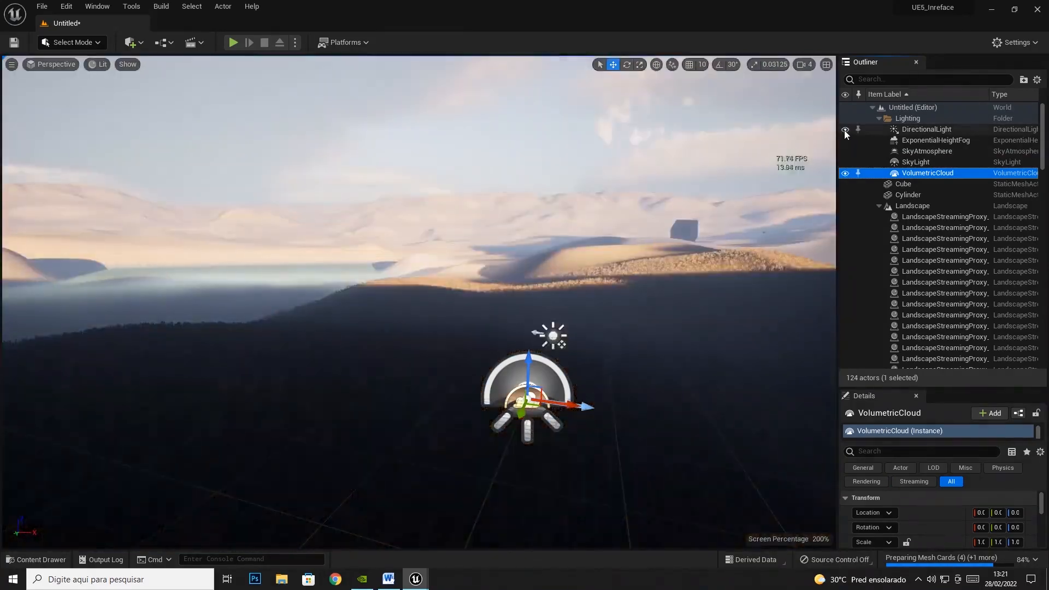
{"action": "left_click", "coordinate": [845, 140]}
{"action": "left_click", "coordinate": [844, 141]}
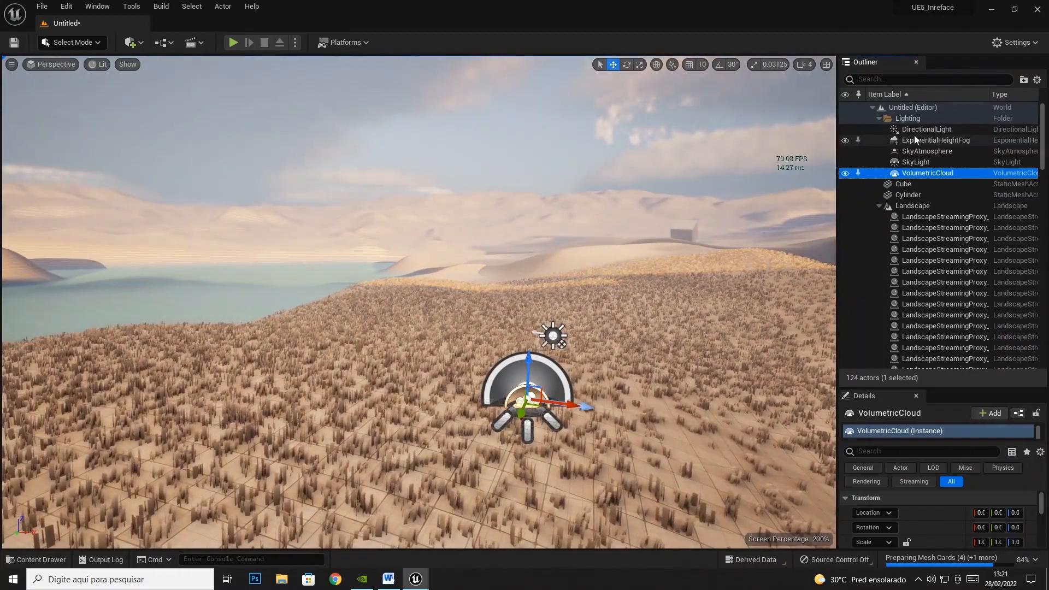
- Select the DirectionalLight in the Outliner and switch its visibility off and back on
{"action": "left_click", "coordinate": [916, 130]}
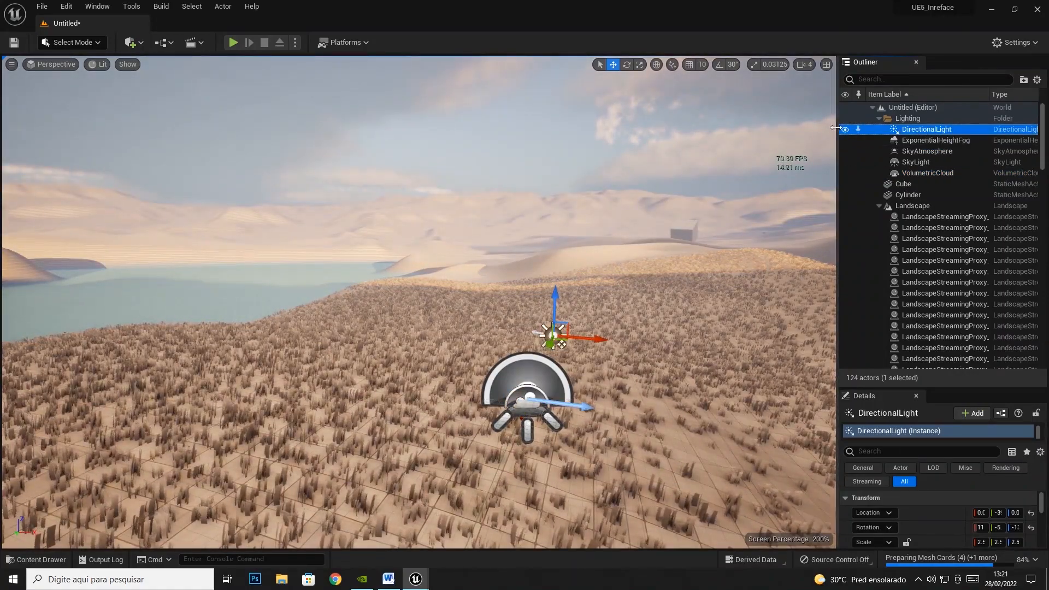
{"action": "left_click", "coordinate": [844, 130]}
{"action": "left_click", "coordinate": [844, 130]}
- Select the ExponentialHeightFog in the Outliner and switch its visibility off and on twice
{"action": "left_click", "coordinate": [940, 141]}
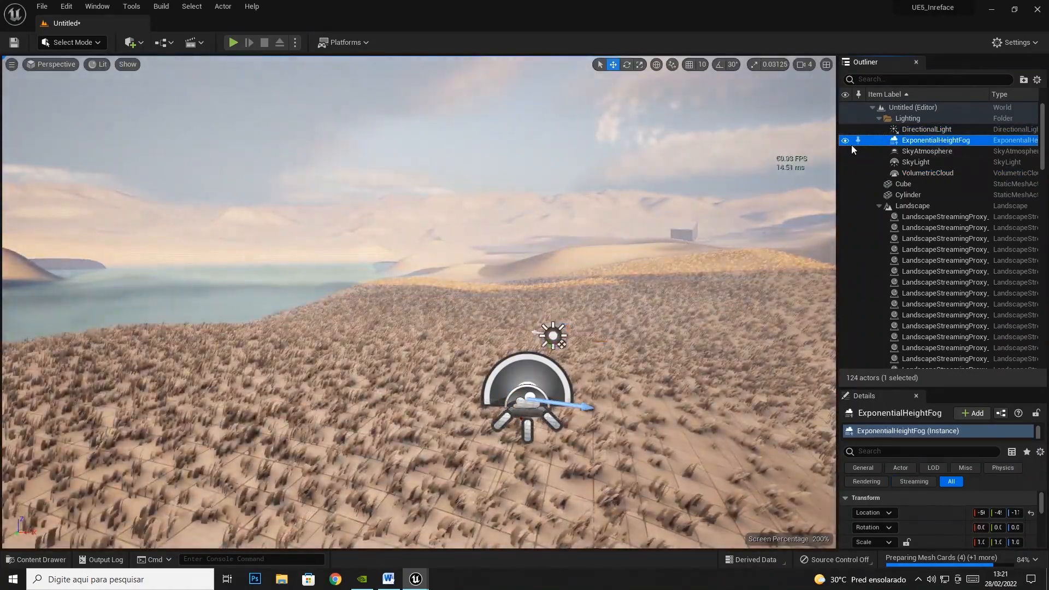
{"action": "left_click", "coordinate": [846, 142]}
{"action": "left_click", "coordinate": [846, 142]}
{"action": "left_click", "coordinate": [845, 143]}
{"action": "left_click", "coordinate": [846, 143]}
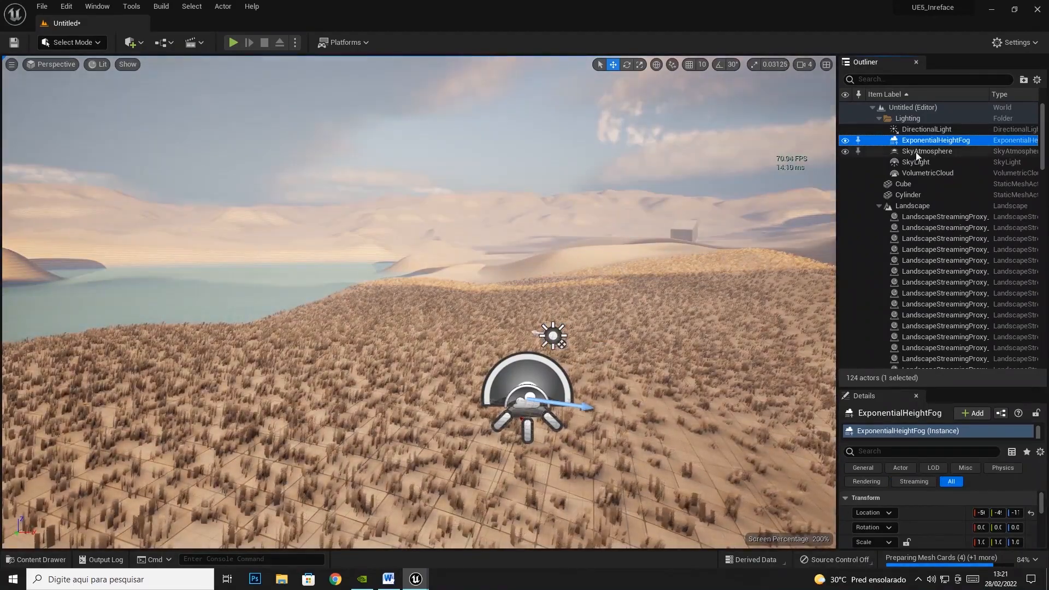
- Switch the ExponentialHeightFog's visibility off and on repeatedly to compare the scene with and without fog
{"action": "left_click", "coordinate": [910, 152]}
{"action": "left_click", "coordinate": [842, 141]}
{"action": "left_click", "coordinate": [845, 140]}
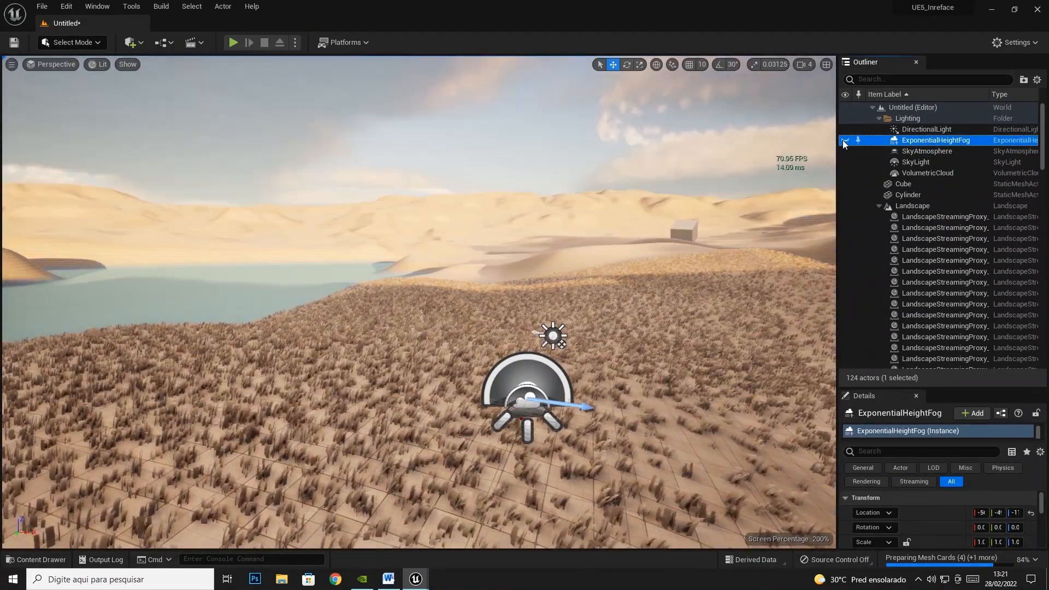
{"action": "left_click", "coordinate": [844, 141]}
{"action": "left_click", "coordinate": [844, 141]}
{"action": "left_click", "coordinate": [844, 141]}
{"action": "left_click", "coordinate": [844, 141]}
{"action": "left_click", "coordinate": [845, 141]}
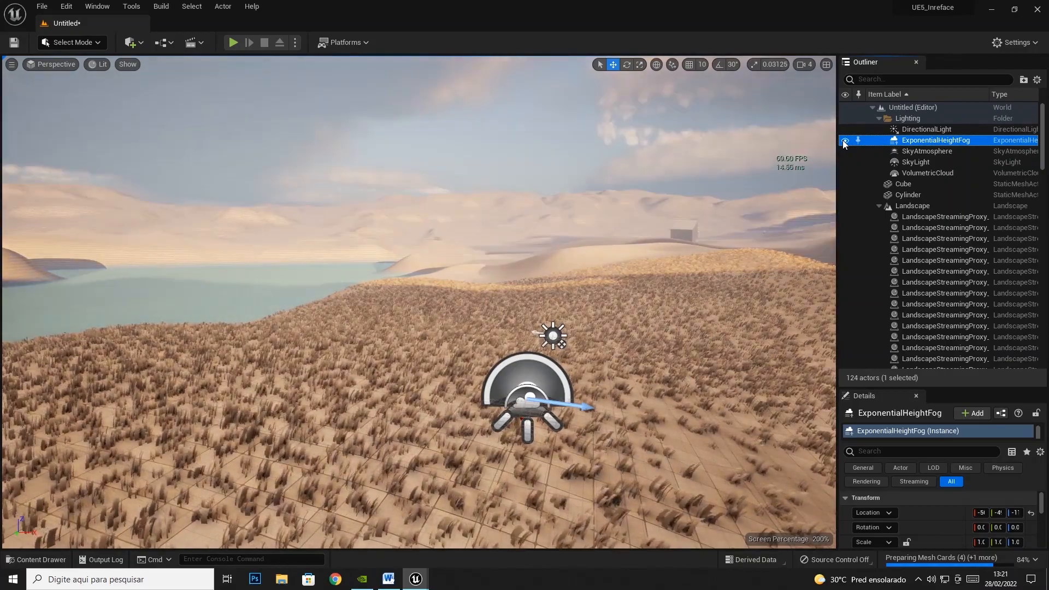
- Select the SkyAtmosphere in the Outliner and switch its visibility off and back on
{"action": "left_click", "coordinate": [848, 151]}
{"action": "left_click", "coordinate": [846, 152]}
{"action": "left_click", "coordinate": [845, 152]}
{"action": "left_click", "coordinate": [845, 152]}
{"action": "left_click", "coordinate": [845, 152]}
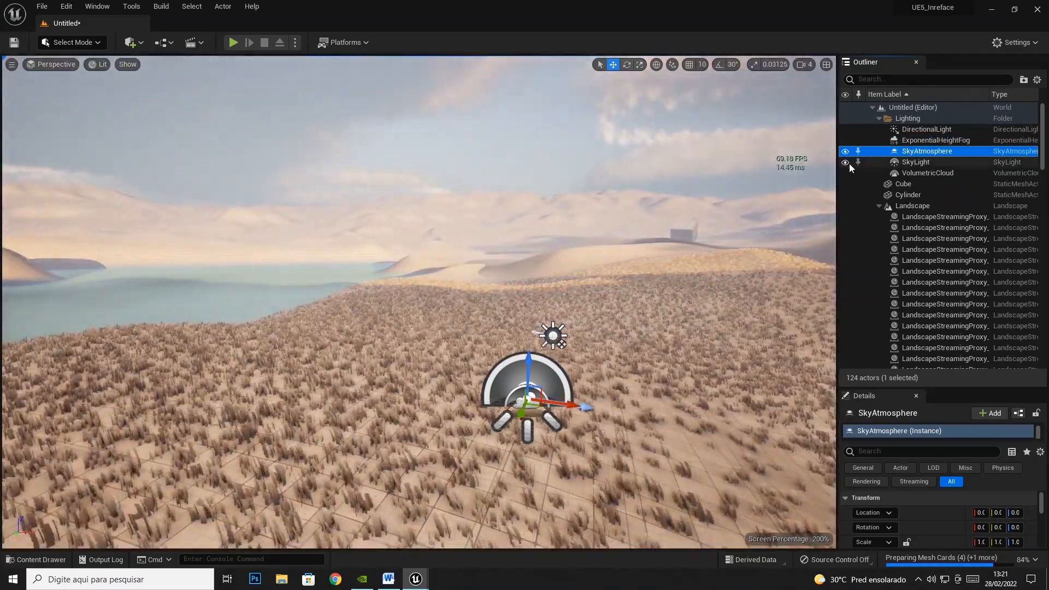
- Toggle the SkyLight's visibility off and back on in the Outliner
{"action": "left_click", "coordinate": [845, 162]}
{"action": "left_click", "coordinate": [845, 162]}
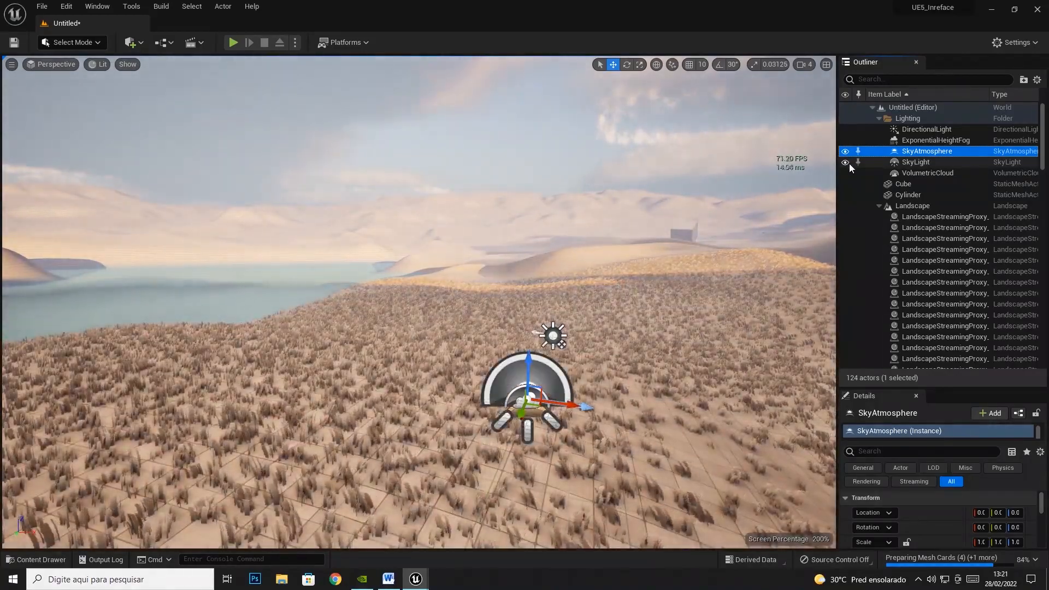
{"action": "left_click", "coordinate": [849, 162]}
{"action": "left_click", "coordinate": [849, 162]}
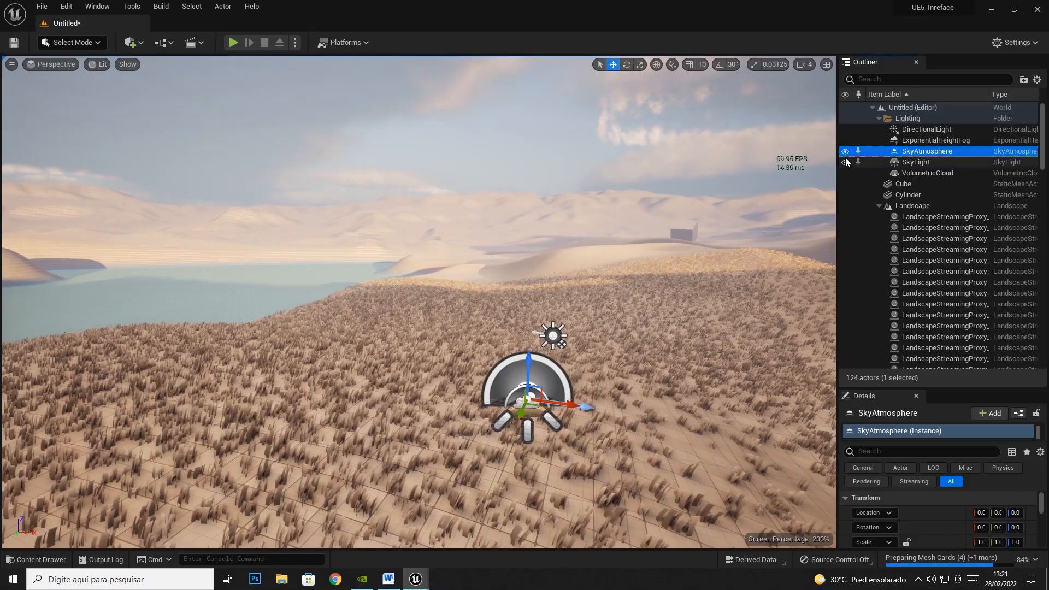
- Toggle the VolumetricCloud's visibility off and on several times, leaving it shown
{"action": "left_click", "coordinate": [847, 173]}
{"action": "left_click", "coordinate": [847, 173]}
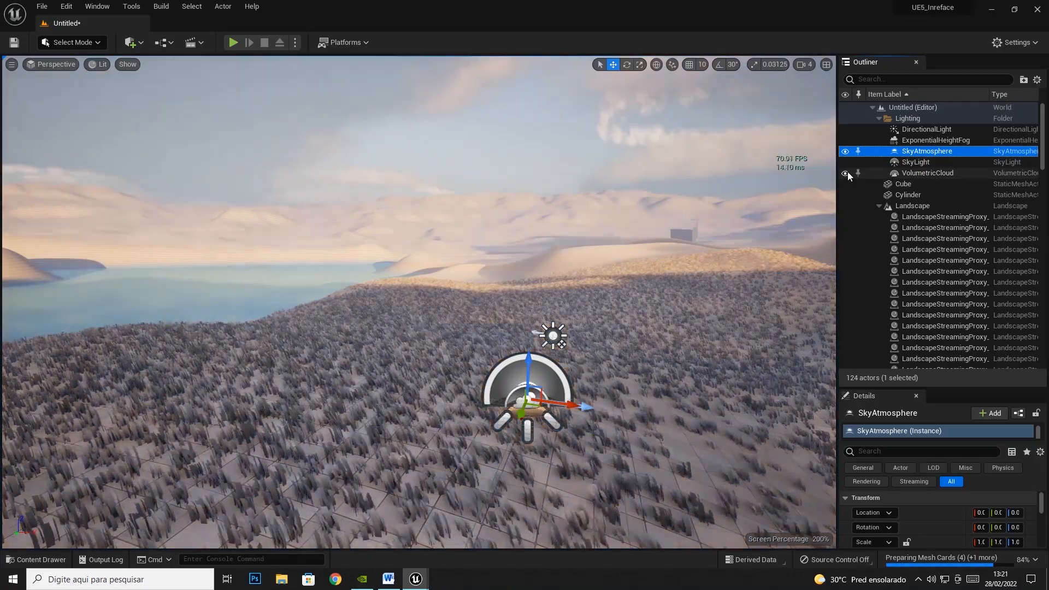
{"action": "left_click", "coordinate": [847, 173]}
{"action": "left_click", "coordinate": [848, 172]}
{"action": "left_click", "coordinate": [847, 173]}
{"action": "left_click", "coordinate": [848, 172]}
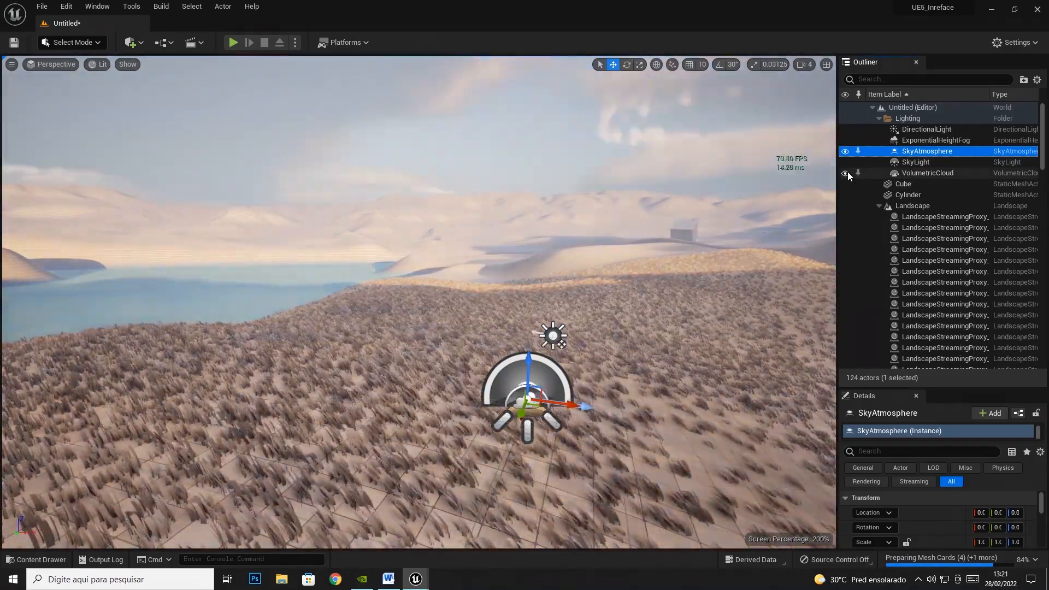
{"action": "left_click", "coordinate": [847, 172]}
{"action": "left_click", "coordinate": [847, 172]}
{"action": "left_click", "coordinate": [847, 172]}
{"action": "left_click", "coordinate": [847, 173]}
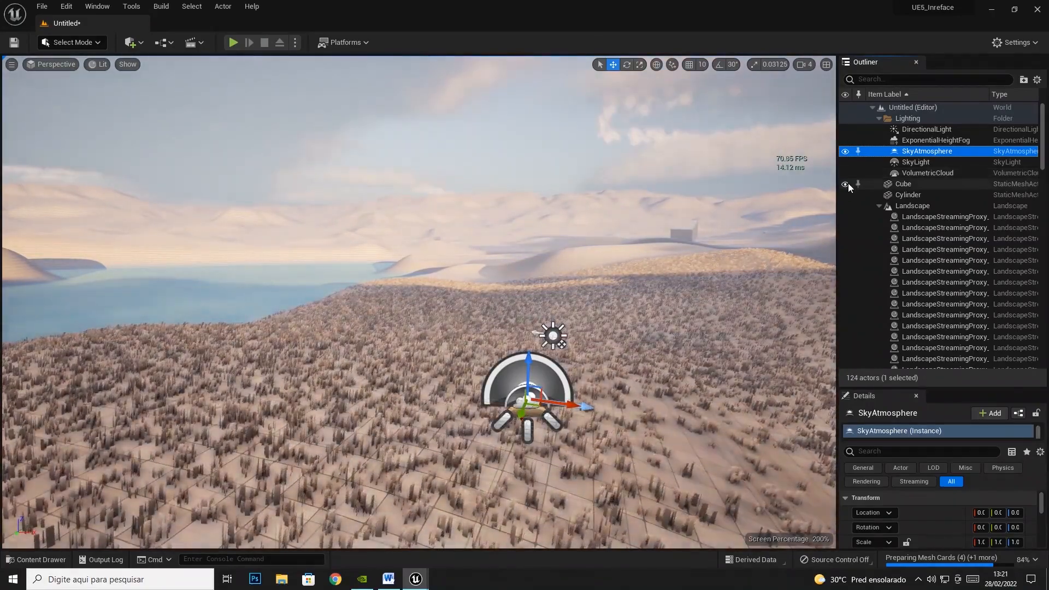
- Hide the Cube and the SkyLight from the Outliner, and show both of them again
{"action": "left_click", "coordinate": [848, 184]}
{"action": "left_click", "coordinate": [847, 184]}
{"action": "left_click", "coordinate": [847, 185]}
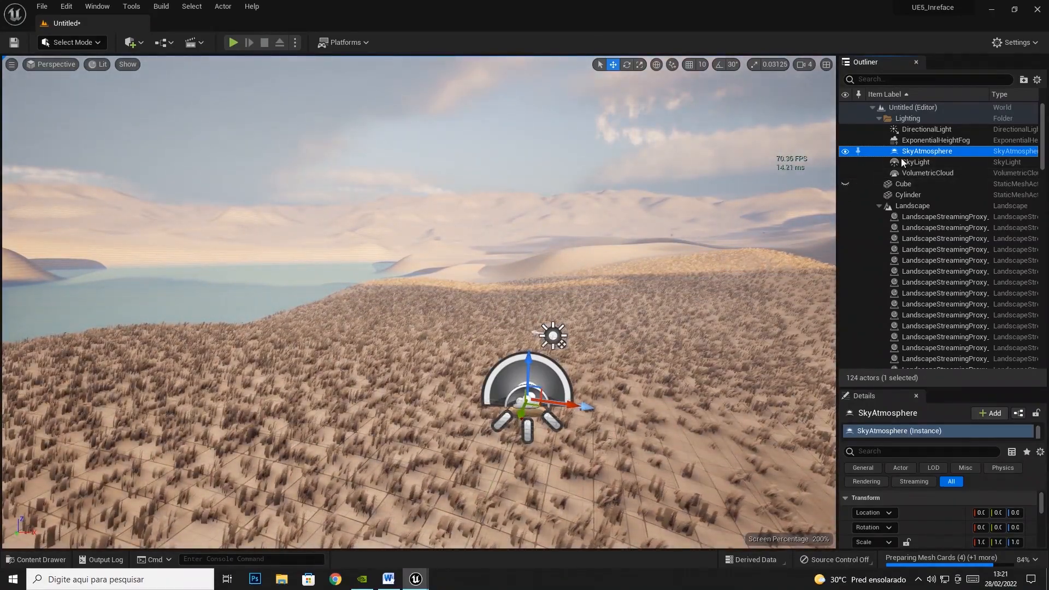
{"action": "left_click", "coordinate": [845, 162]}
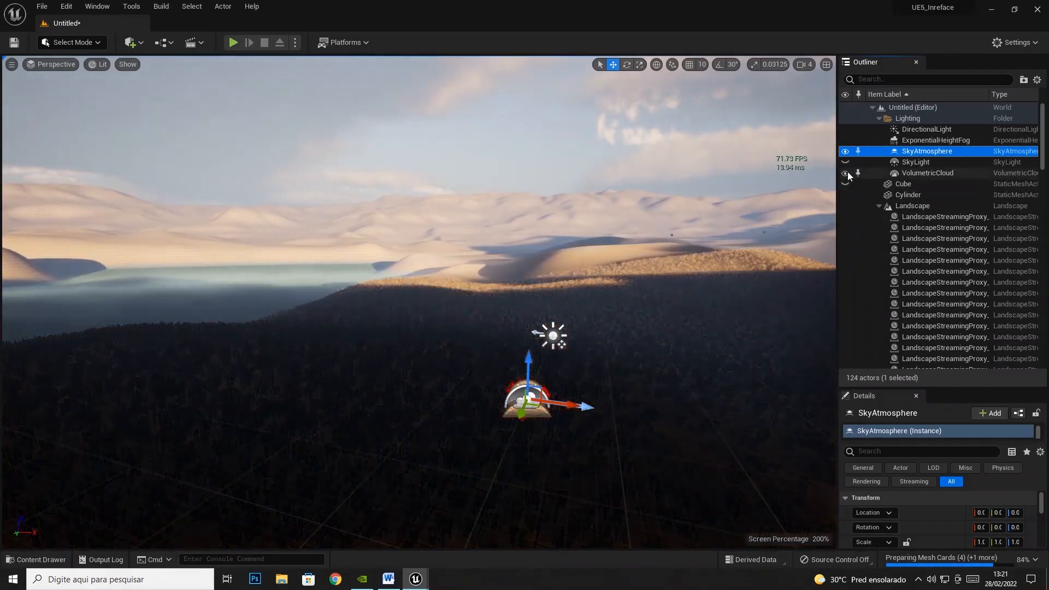
{"action": "left_click", "coordinate": [845, 162]}
{"action": "left_click", "coordinate": [847, 184]}
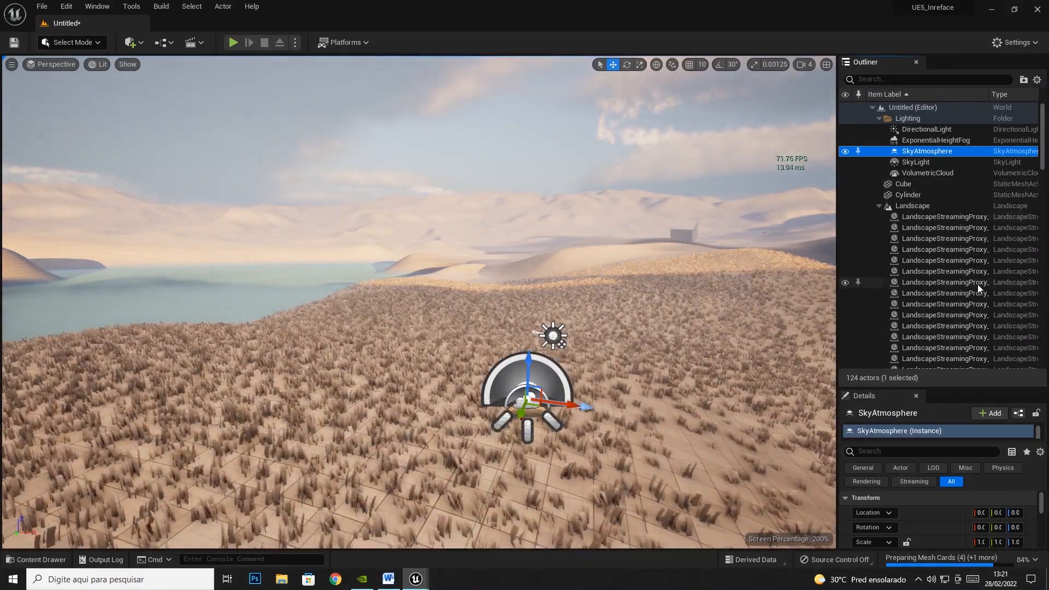
- Look through the Outliner's actor list and enlarge the Details area so it shows more properties
{"action": "scroll", "coordinate": [929, 273], "scroll_direction": "down", "scroll_amount": 6}
{"action": "left_click_drag", "start_coordinate": [1043, 183], "coordinate": [1042, 332]}
{"action": "left_click_drag", "start_coordinate": [928, 395], "coordinate": [929, 225]}
{"action": "left_click_drag", "start_coordinate": [1043, 183], "coordinate": [1043, 106]}
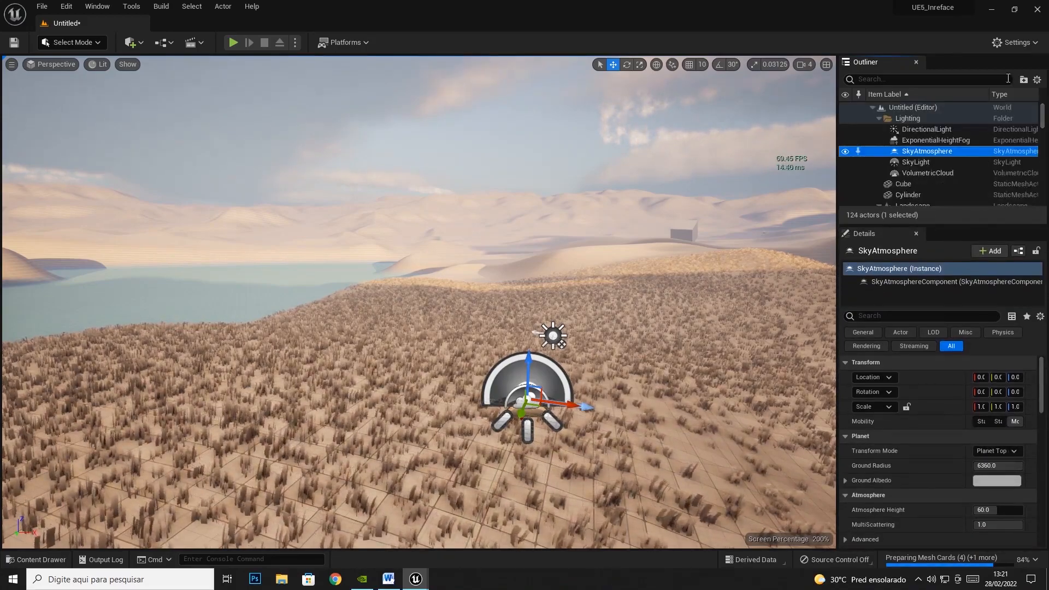
- Select DirectionalLight, ExponentialHeightFog and SkyAtmosphere in turn to compare their Details, ending back on the DirectionalLight
{"action": "left_click", "coordinate": [923, 130]}
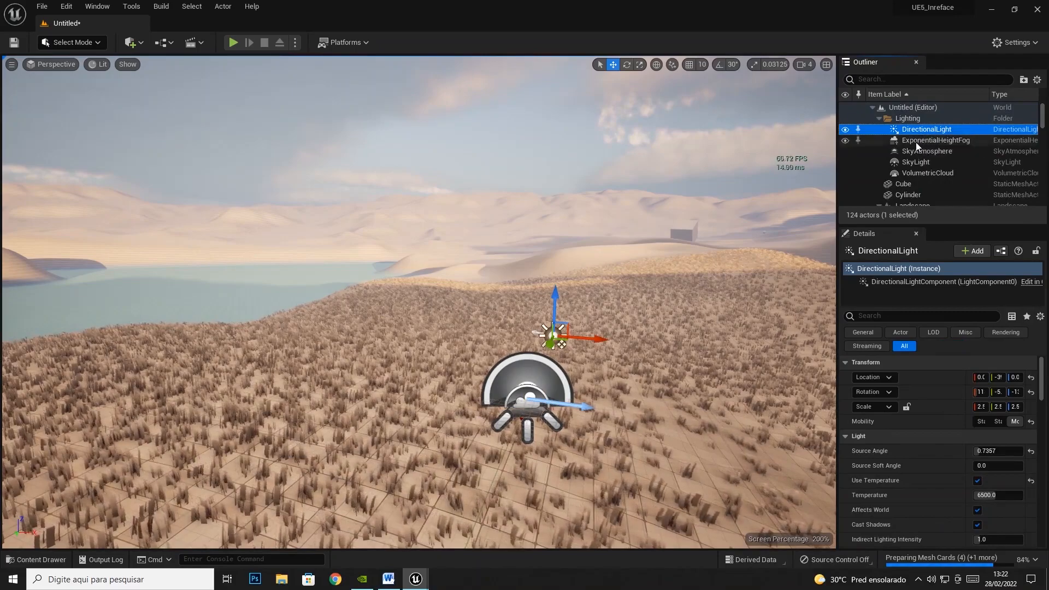
{"action": "left_click", "coordinate": [918, 141]}
{"action": "left_click", "coordinate": [918, 151]}
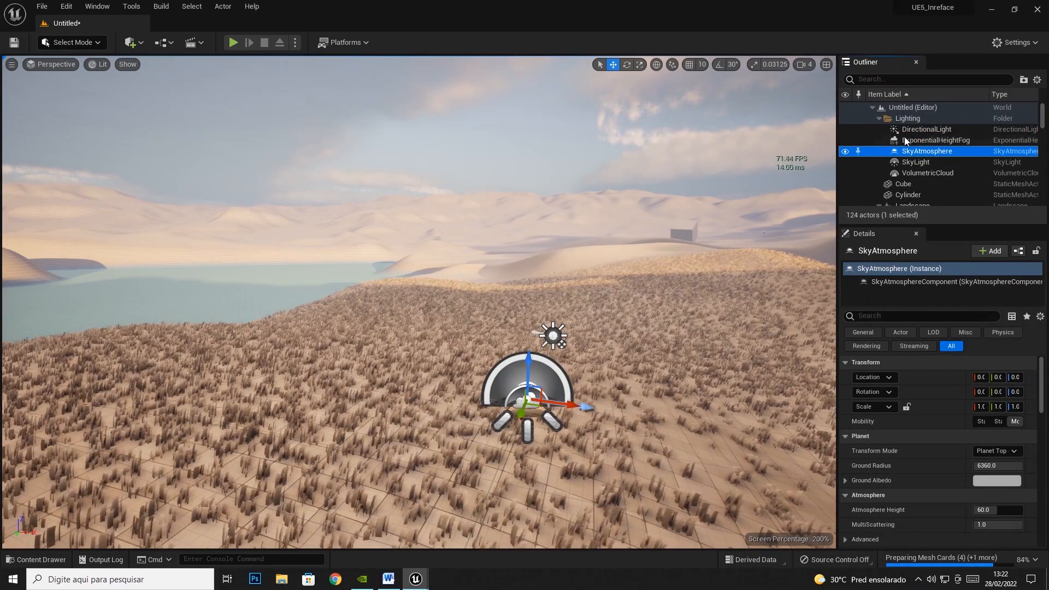
{"action": "left_click", "coordinate": [918, 131]}
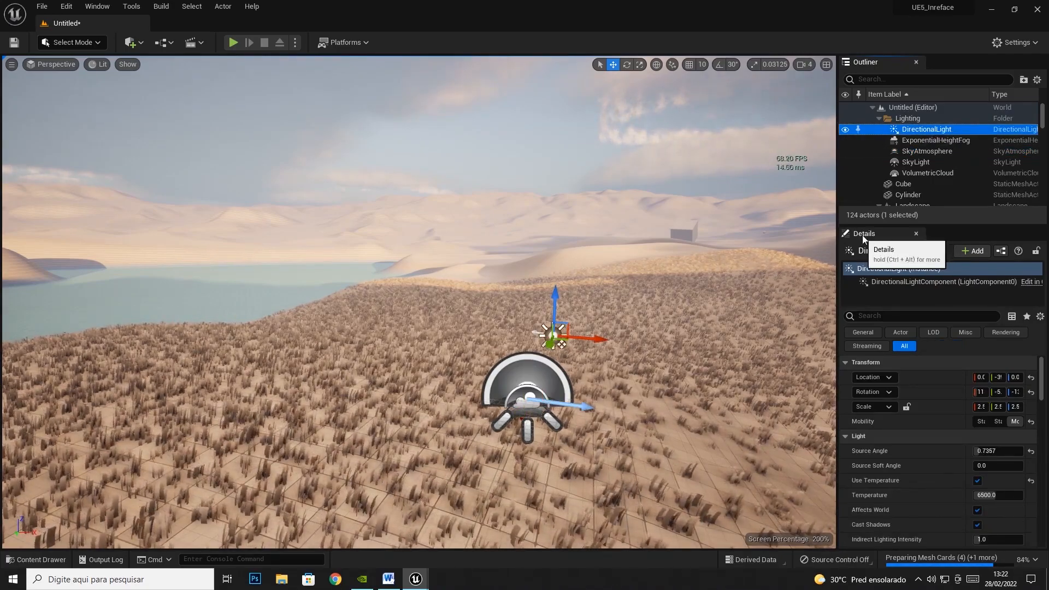
- Alternate the selection between ExponentialHeightFog and DirectionalLight to compare their properties, finishing with the DirectionalLight selected
{"action": "left_click", "coordinate": [929, 141]}
{"action": "key", "text": "Up"}
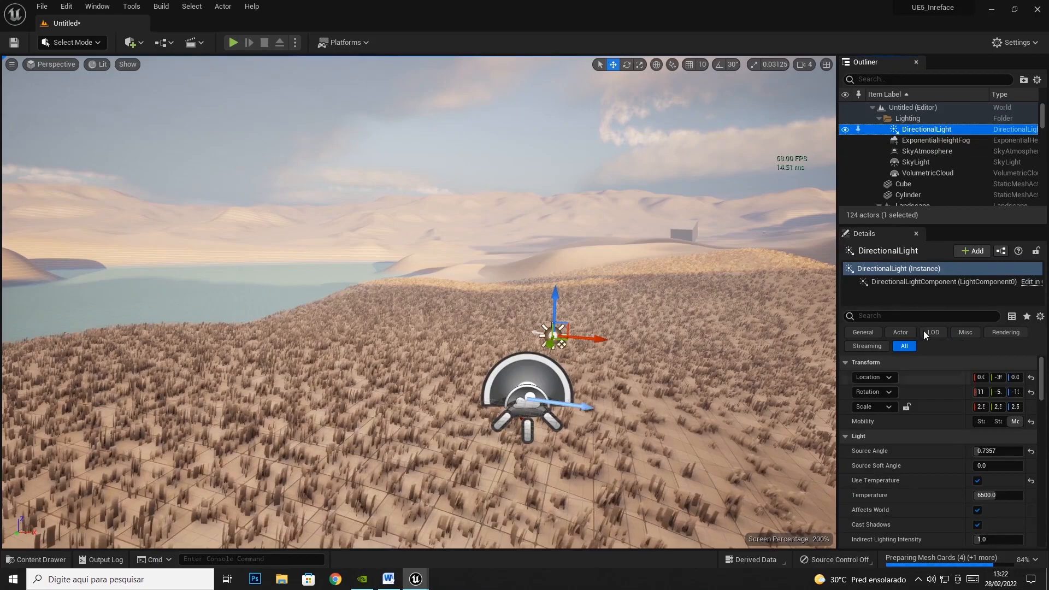
{"action": "left_click", "coordinate": [925, 141]}
{"action": "key", "text": "Up"}
{"action": "left_click", "coordinate": [925, 141]}
{"action": "left_click", "coordinate": [926, 130]}
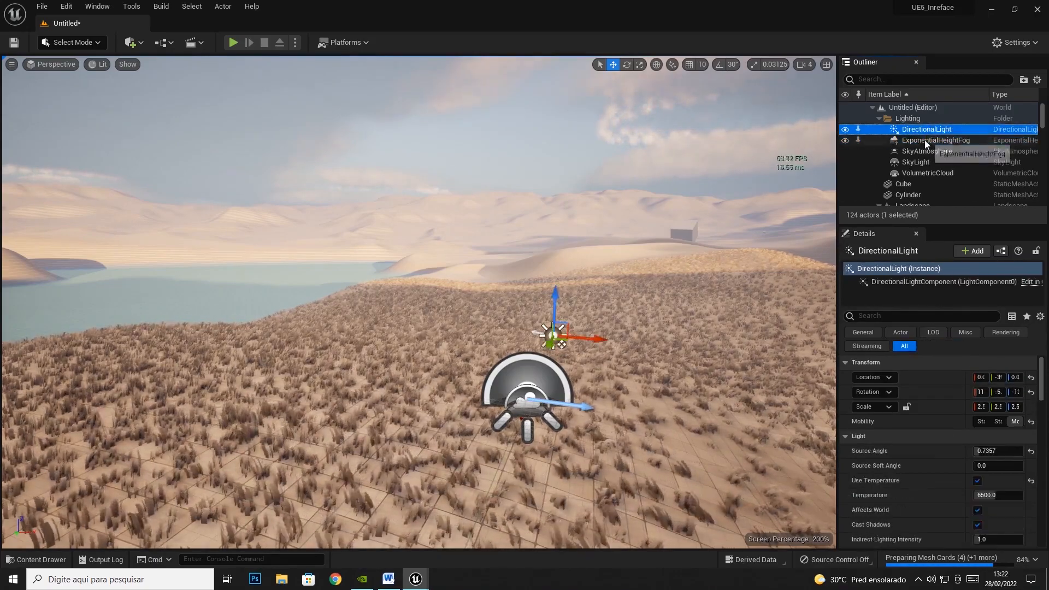
{"action": "left_click", "coordinate": [925, 141]}
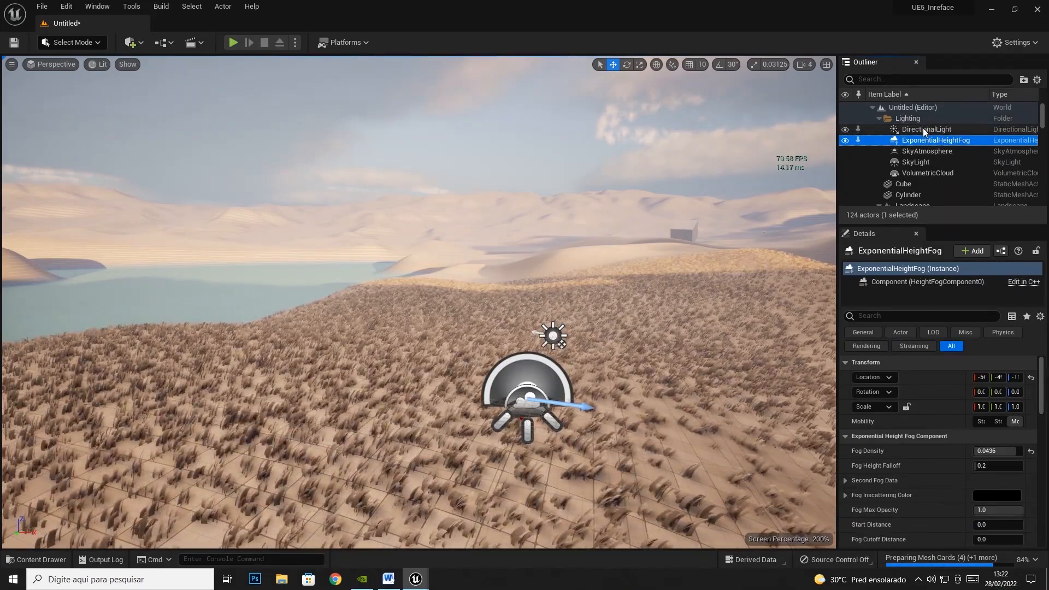
{"action": "left_click", "coordinate": [919, 130]}
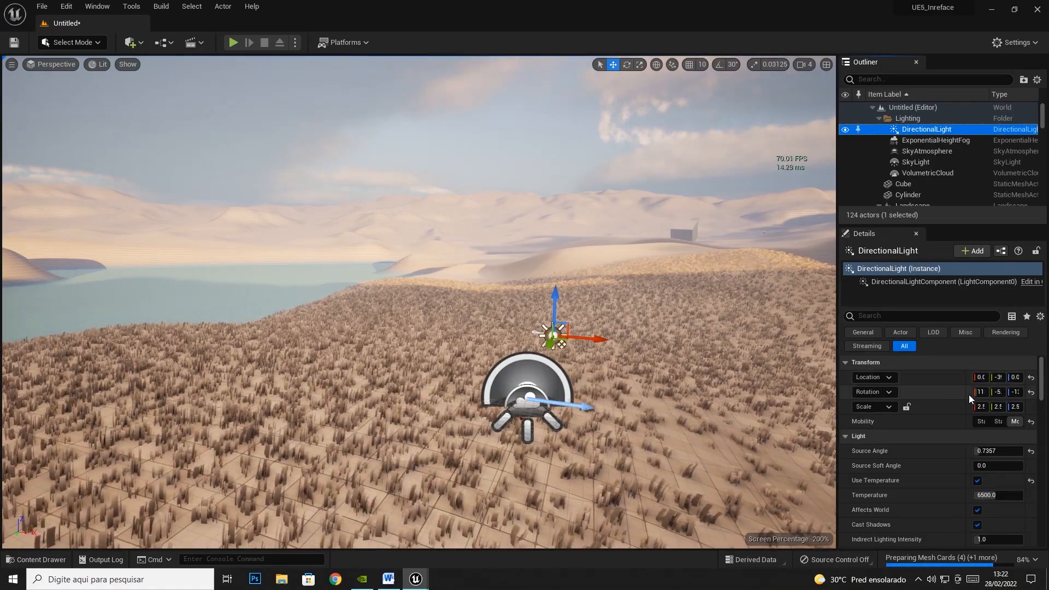
- Move the DirectionalLight to location 45, -421, 58 and rotate it to about 9.6, -24.3 and 152.3 degrees
{"action": "left_click_drag", "start_coordinate": [966, 395], "coordinate": [921, 395]}
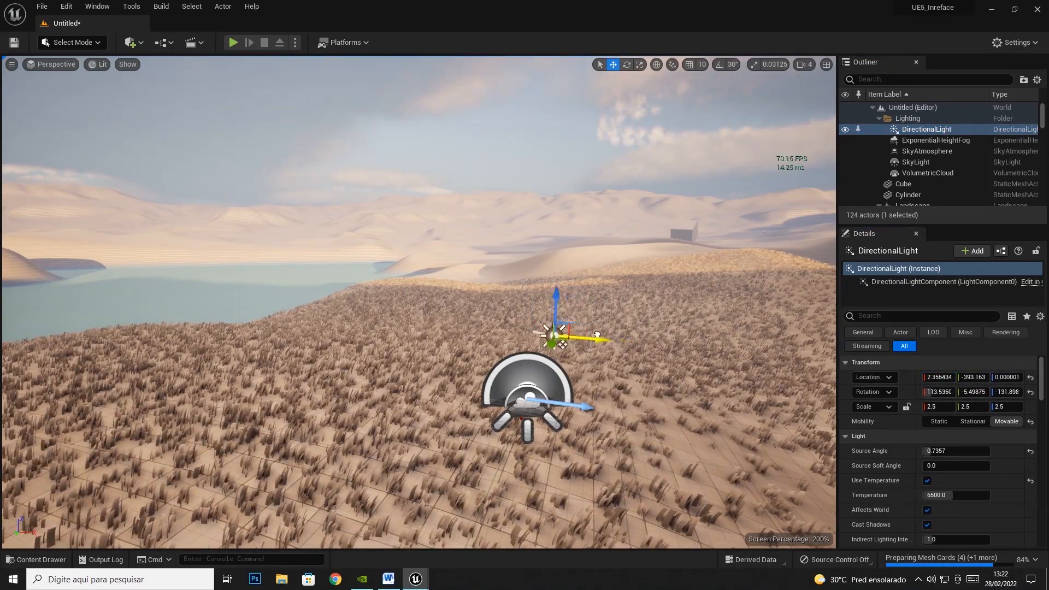
{"action": "left_click_drag", "start_coordinate": [936, 377], "coordinate": [917, 377]}
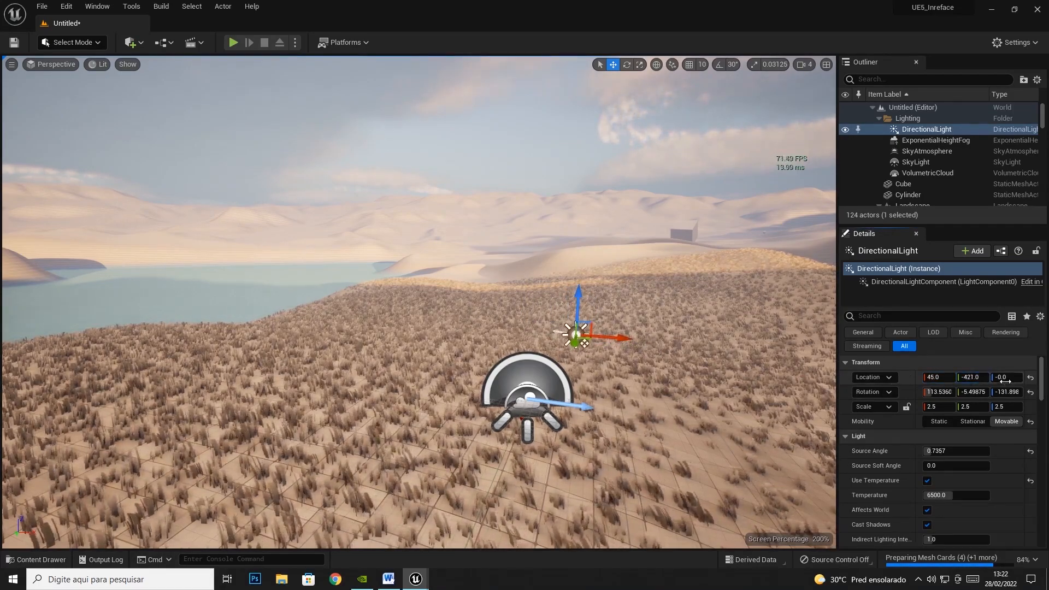
{"action": "left_click_drag", "start_coordinate": [1005, 377], "coordinate": [1011, 377]}
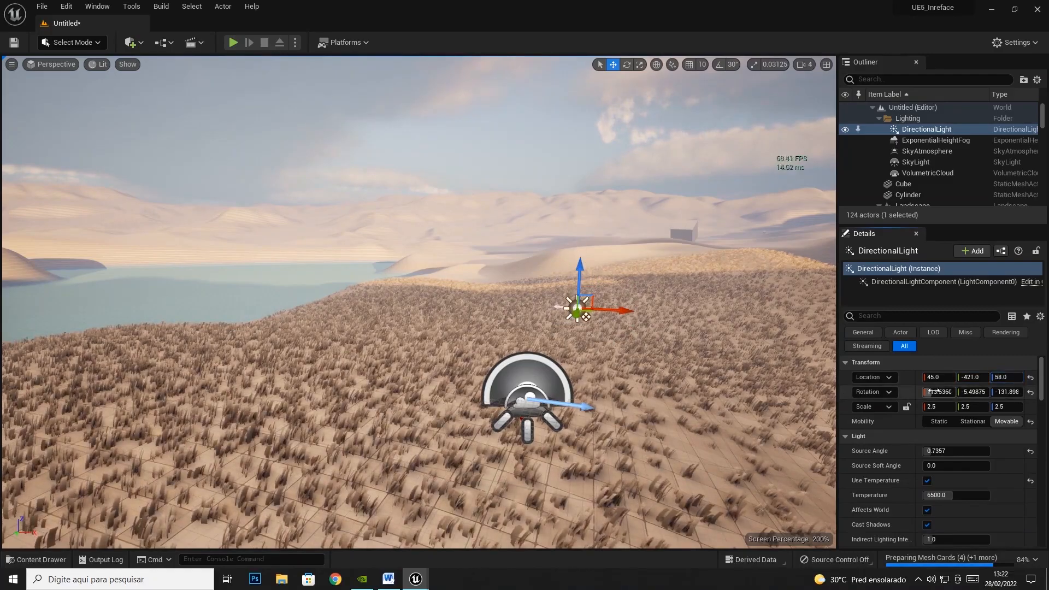
{"action": "mouse_move", "coordinate": [1007, 391]}
{"action": "left_mouse_down"}
{"action": "mouse_move", "coordinate": [1037, 392]}
{"action": "mouse_move", "coordinate": [997, 392]}
{"action": "left_mouse_up"}
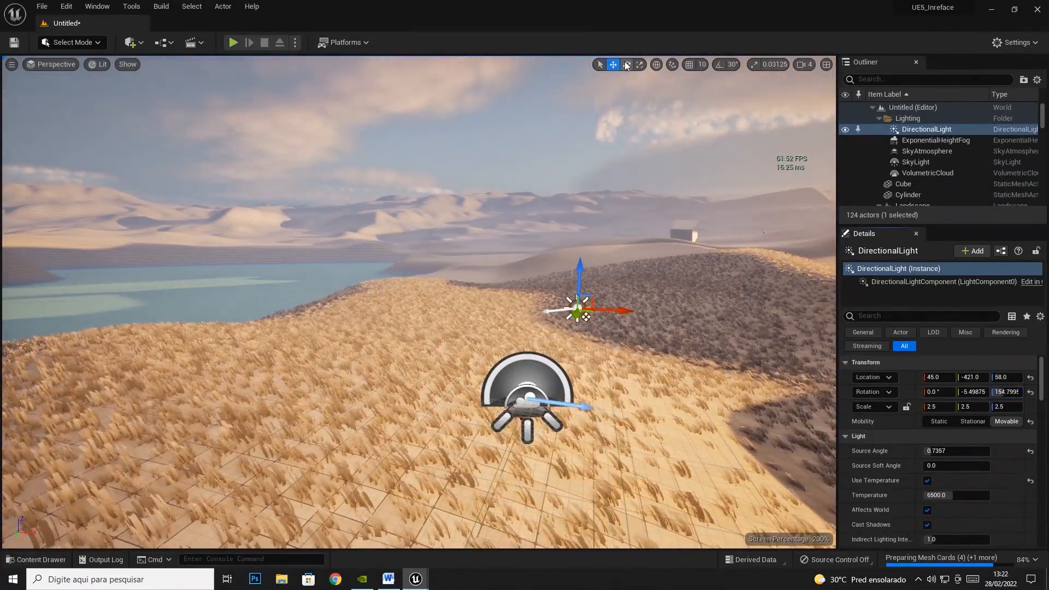
{"action": "left_click_drag", "start_coordinate": [601, 247], "coordinate": [650, 289]}
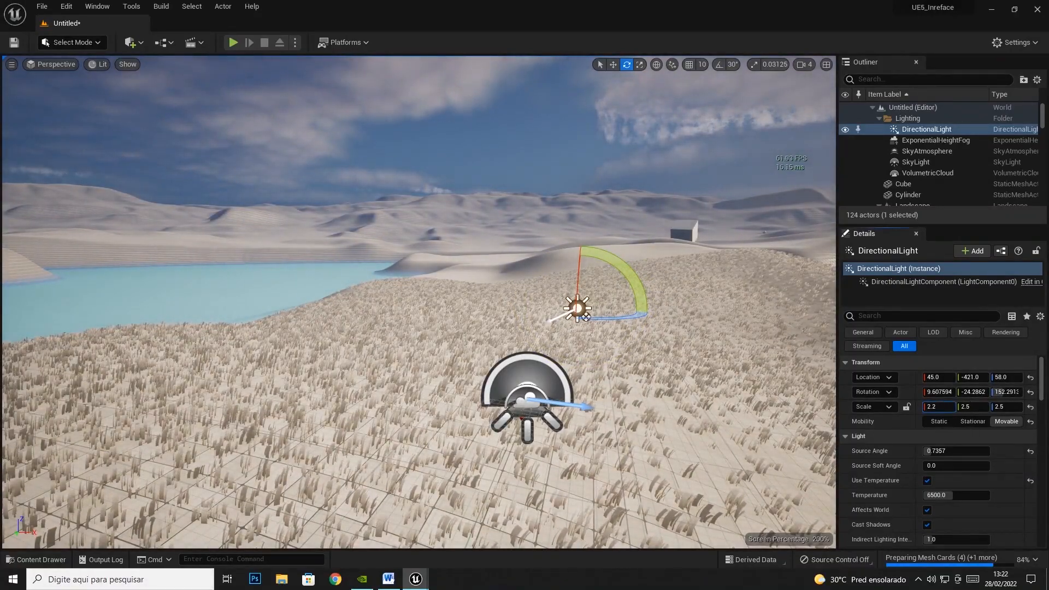
- Undo the latest scale changes on the DirectionalLight and the Cube
{"action": "key", "text": "ctrl+z"}
{"action": "key", "text": "ctrl+z"}
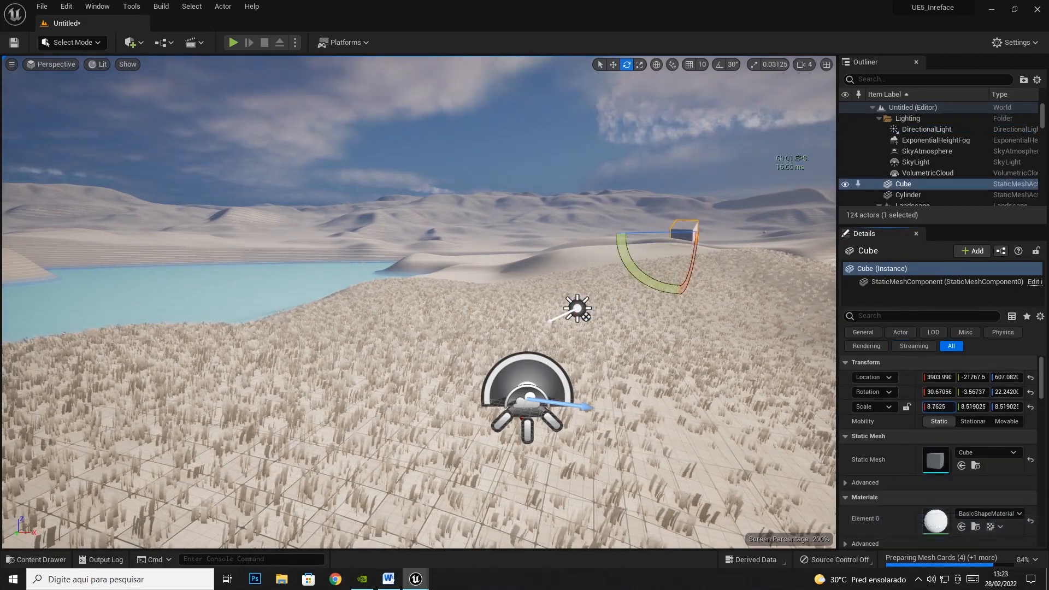
{"action": "key", "text": "ctrl+z"}
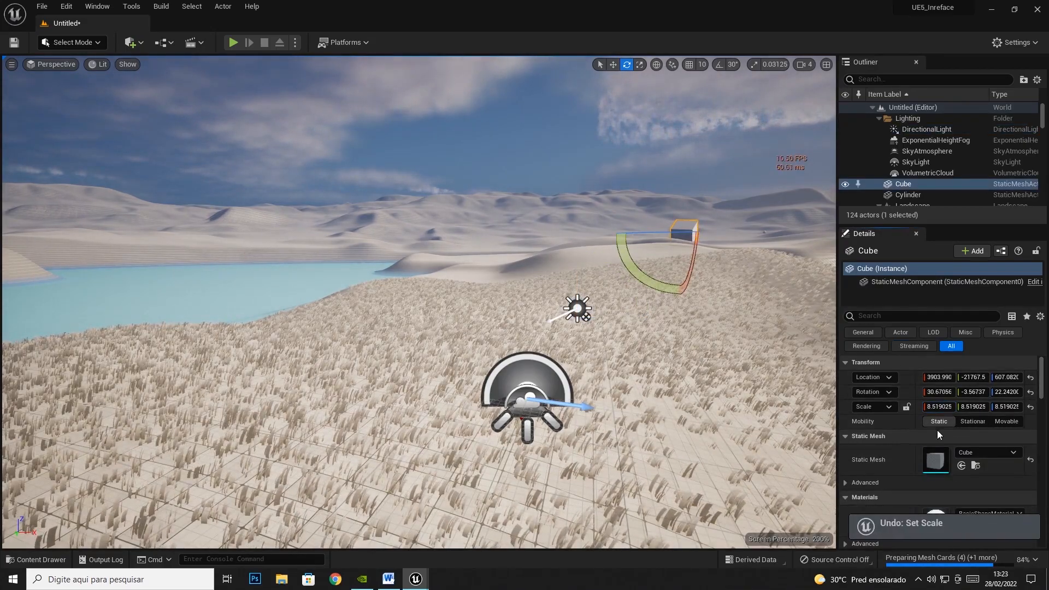
- Lock the Cube's scale proportions and scale it uniformly to 12.4775
{"action": "left_click", "coordinate": [906, 407]}
{"action": "left_click", "coordinate": [937, 406]}
{"action": "type", "text": "12.265"}
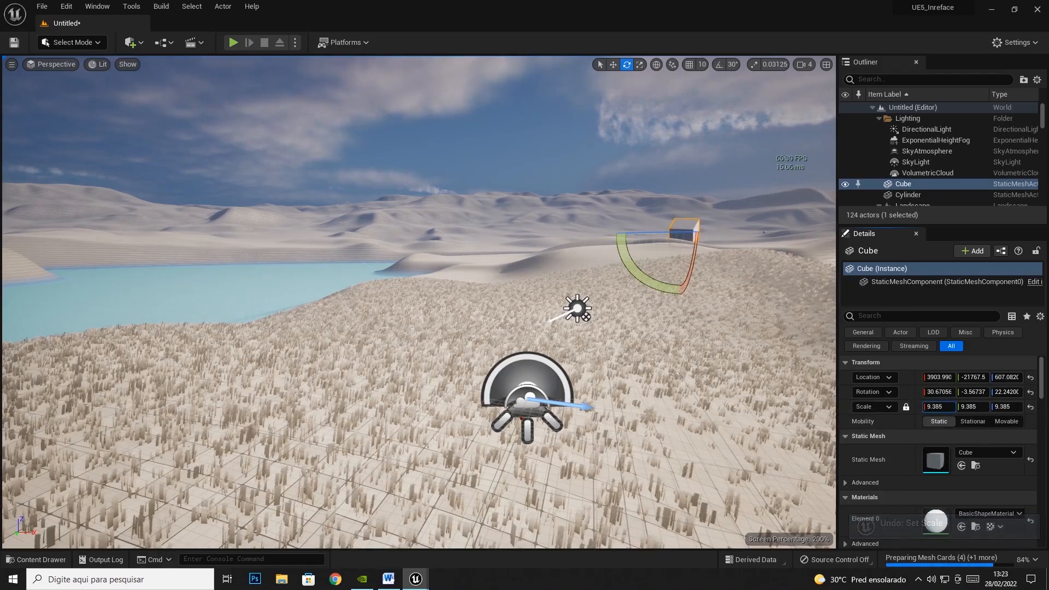
{"action": "key", "text": "Return"}
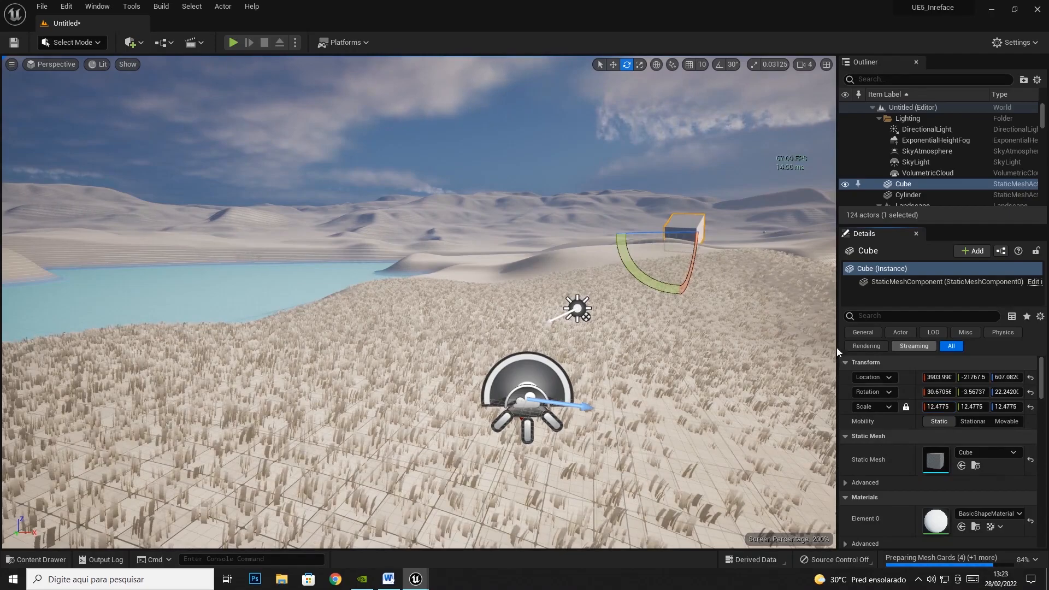
- Select the DirectionalLight, try a Temperature of 1700 and undo that change
{"action": "left_click", "coordinate": [577, 309]}
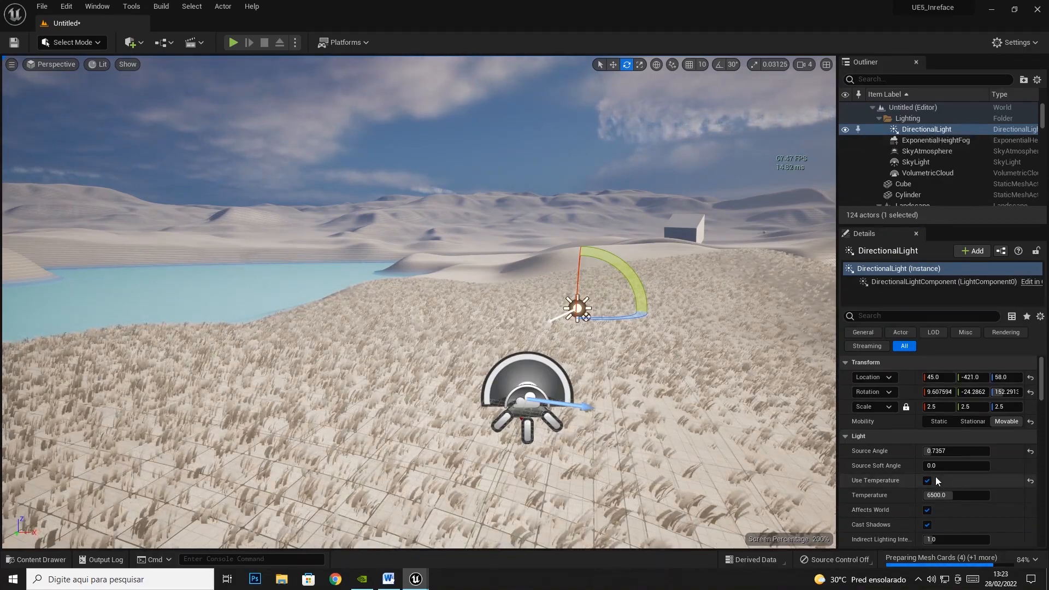
{"action": "left_click_drag", "start_coordinate": [952, 492], "coordinate": [928, 494]}
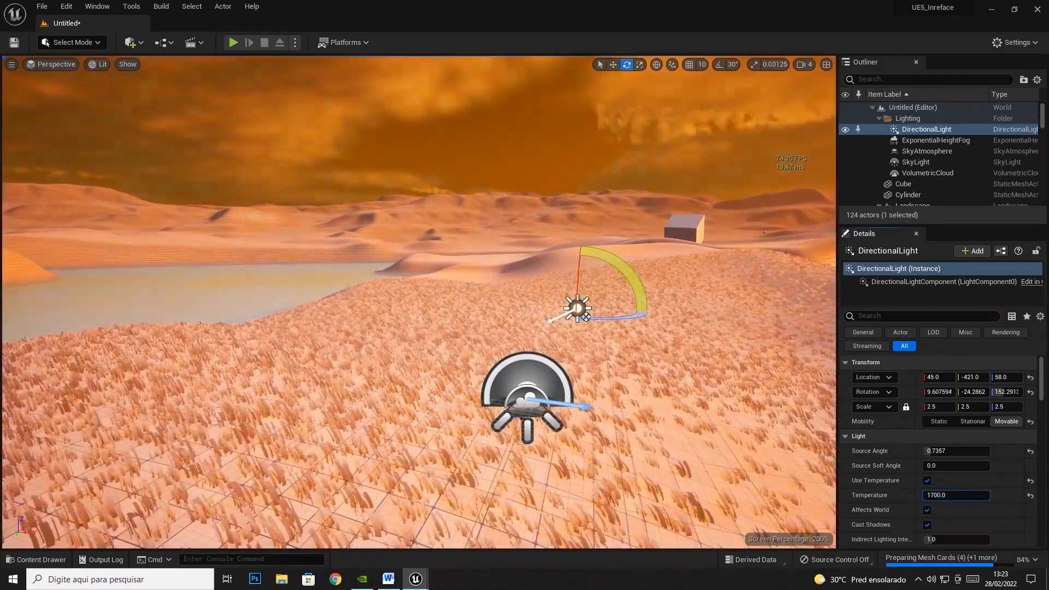
{"action": "key", "text": "ctrl+z"}
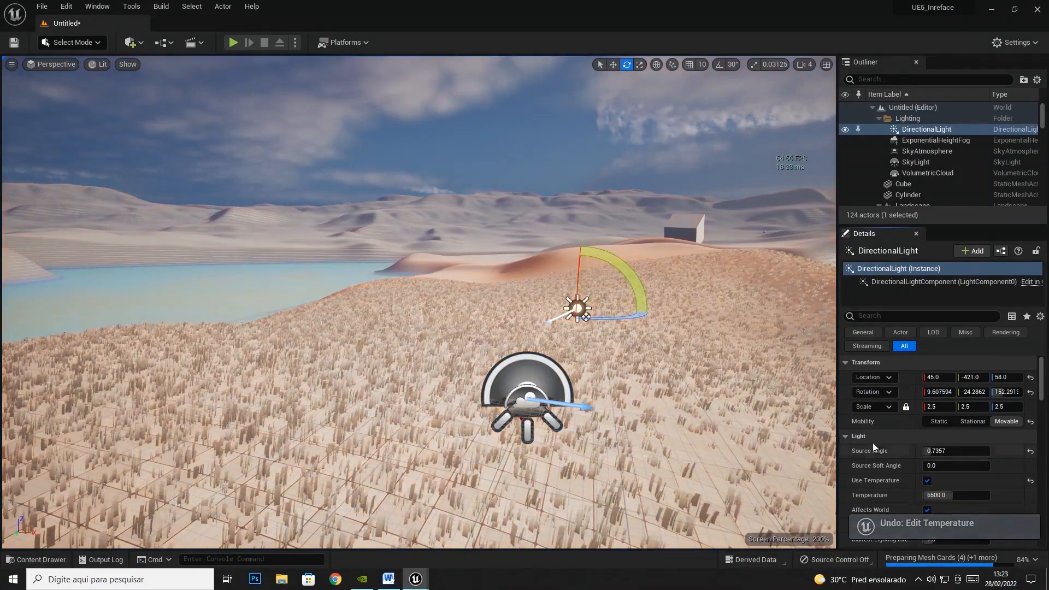
- Try another Intensity on the DirectionalLight, and reset Intensity, Use Temperature and Source Angle to 10.0 lux, off and 0.5357
{"action": "scroll", "coordinate": [943, 495], "scroll_direction": "down", "scroll_amount": 2}
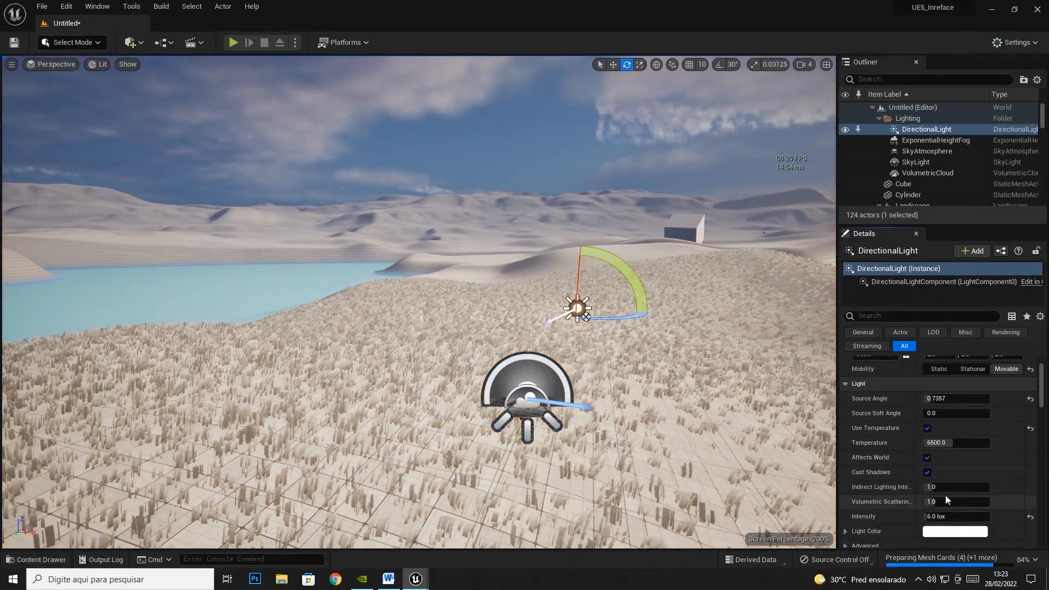
{"action": "left_click_drag", "start_coordinate": [943, 518], "coordinate": [1024, 517]}
{"action": "left_click", "coordinate": [1029, 517]}
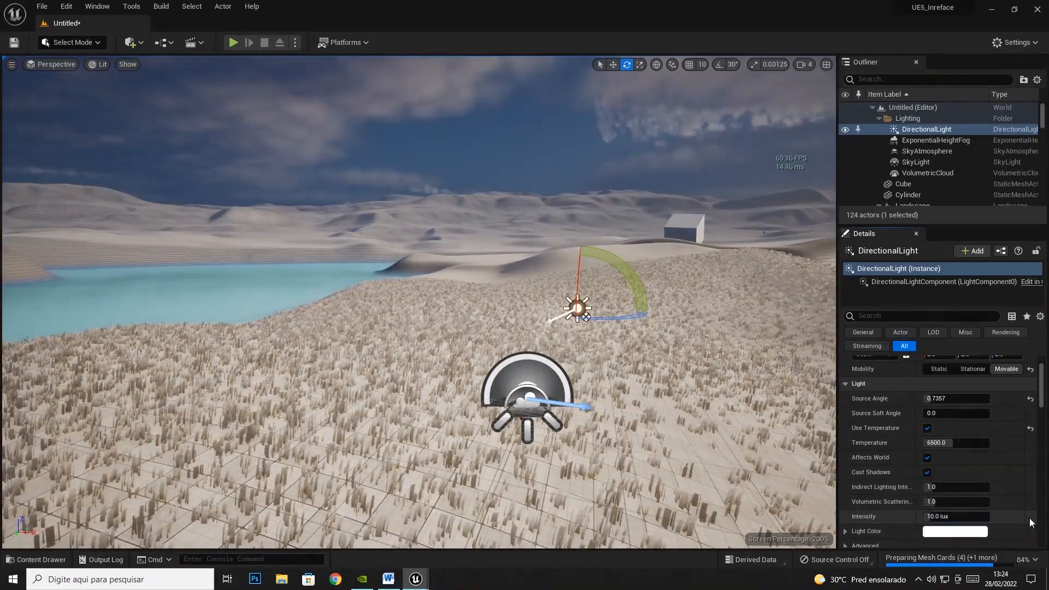
{"action": "left_click", "coordinate": [1029, 429]}
{"action": "left_click", "coordinate": [1030, 399]}
{"action": "scroll", "coordinate": [1017, 434], "scroll_direction": "up", "scroll_amount": 2}
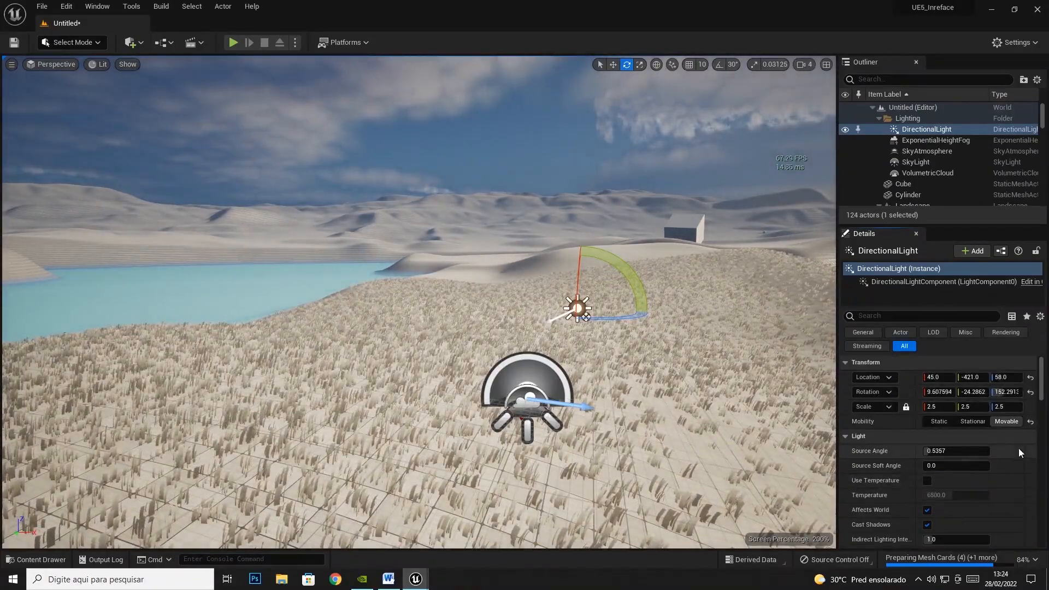
{"action": "scroll", "coordinate": [928, 467], "scroll_direction": "down", "scroll_amount": 1}
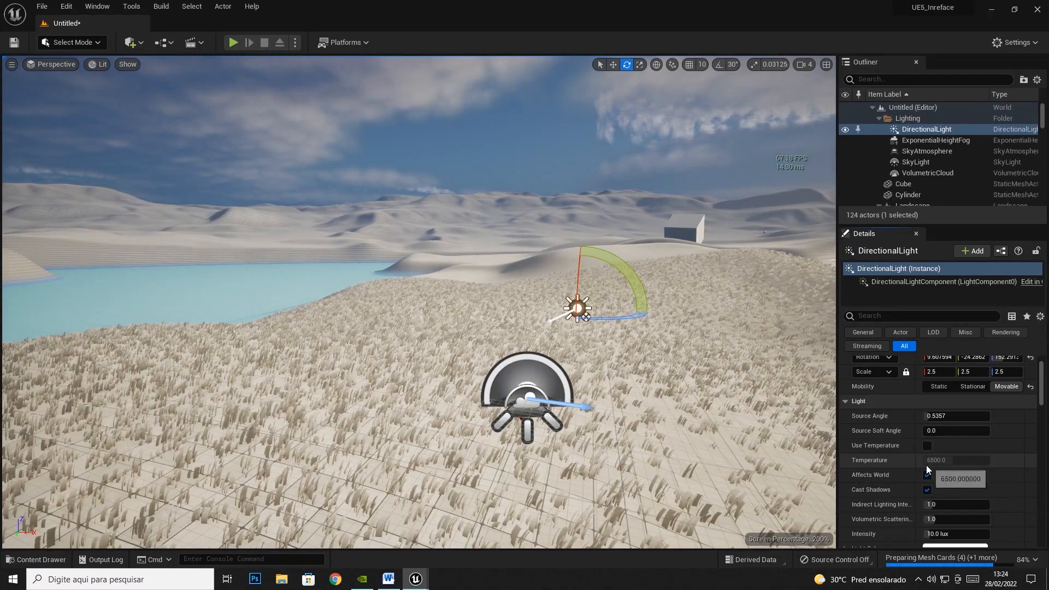
- Filter the DirectionalLight's details by General, Actor and LOD in turn to examine the properties in each category
{"action": "scroll", "coordinate": [926, 465], "scroll_direction": "down", "scroll_amount": 1}
{"action": "scroll", "coordinate": [926, 464], "scroll_direction": "up", "scroll_amount": 2}
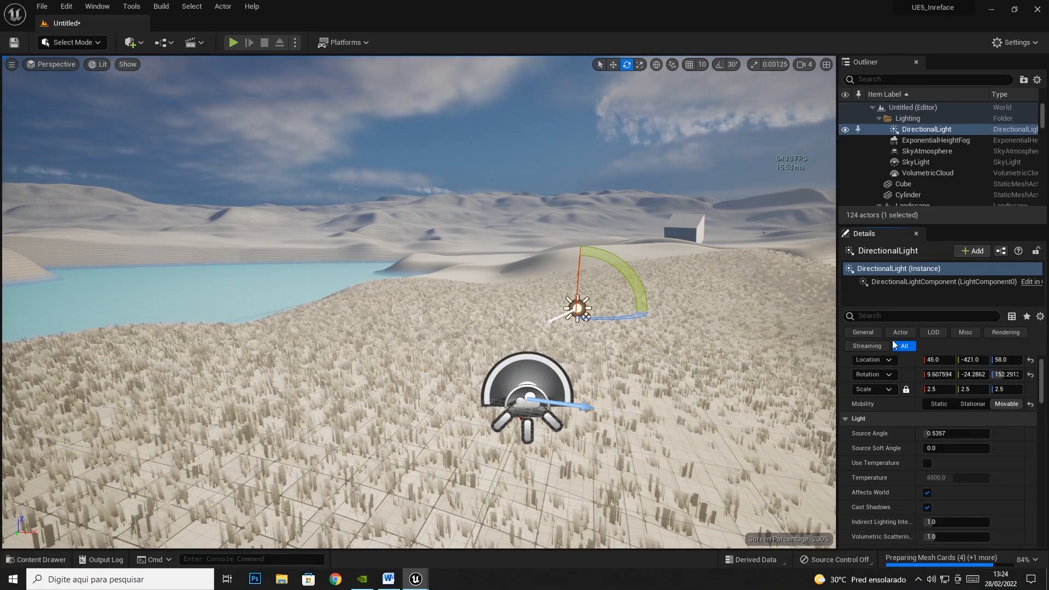
{"action": "left_click", "coordinate": [864, 331]}
{"action": "left_click_drag", "start_coordinate": [1042, 382], "coordinate": [1041, 417]}
{"action": "scroll", "coordinate": [1042, 416], "scroll_direction": "up", "scroll_amount": 4}
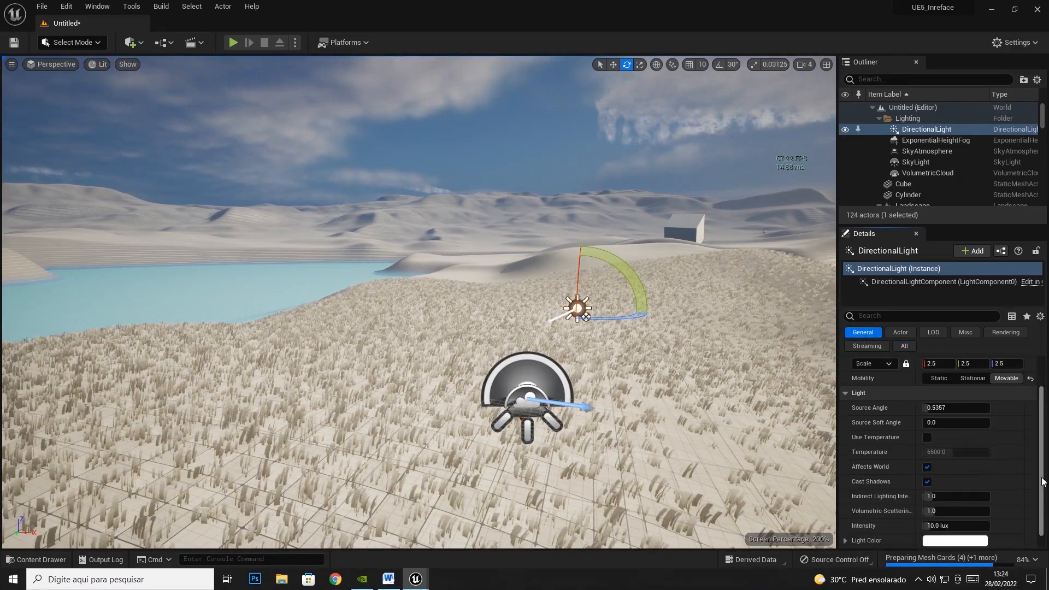
{"action": "left_click", "coordinate": [904, 332]}
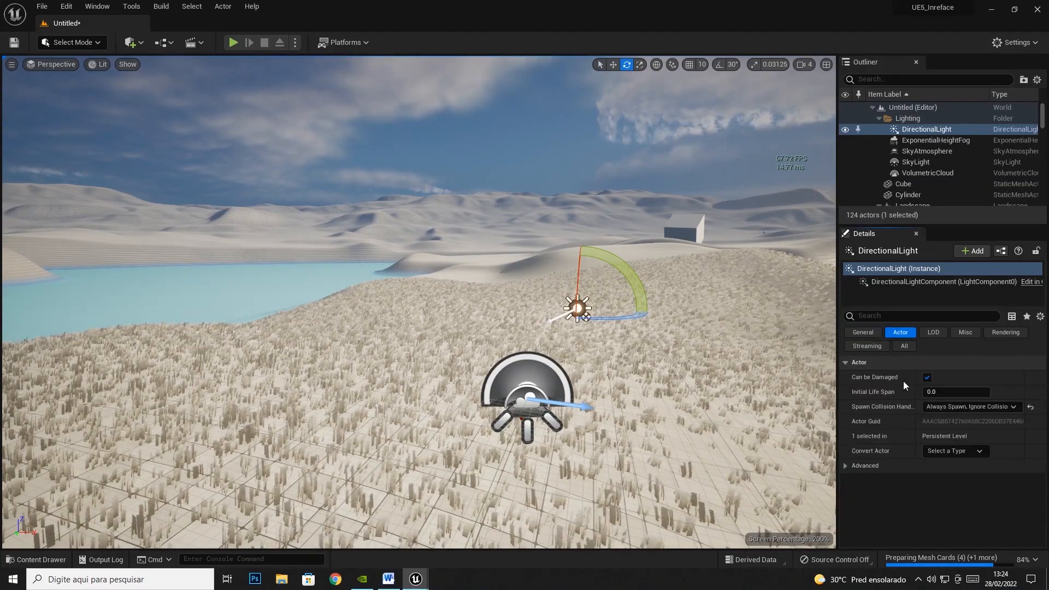
{"action": "left_click", "coordinate": [933, 333]}
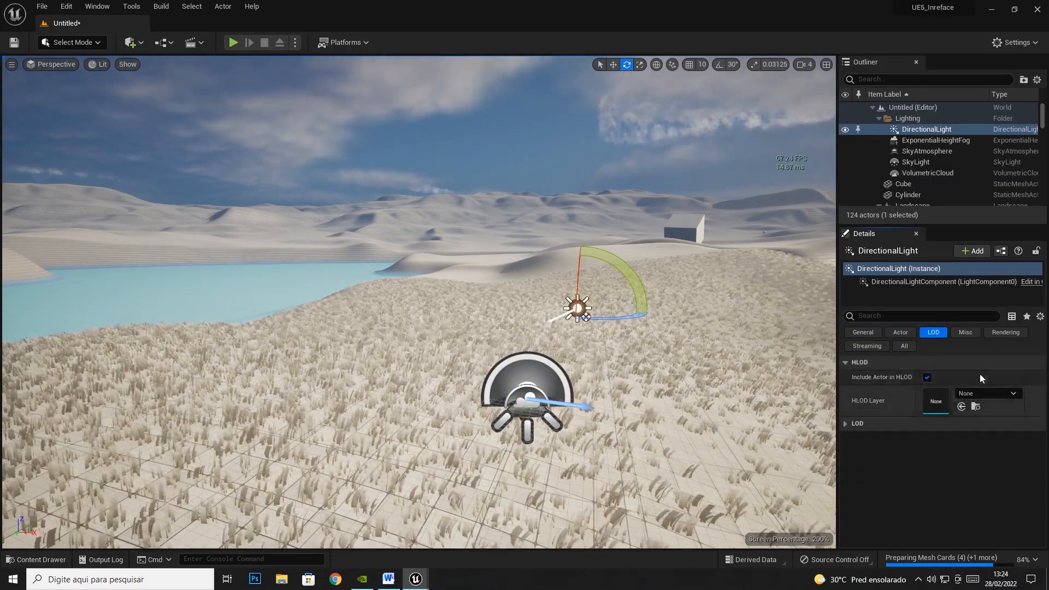
- Examine the DirectionalLight's Misc, Rendering and Streaming property categories, and restore the display of All properties
{"action": "left_click", "coordinate": [965, 332]}
{"action": "left_click", "coordinate": [1008, 333]}
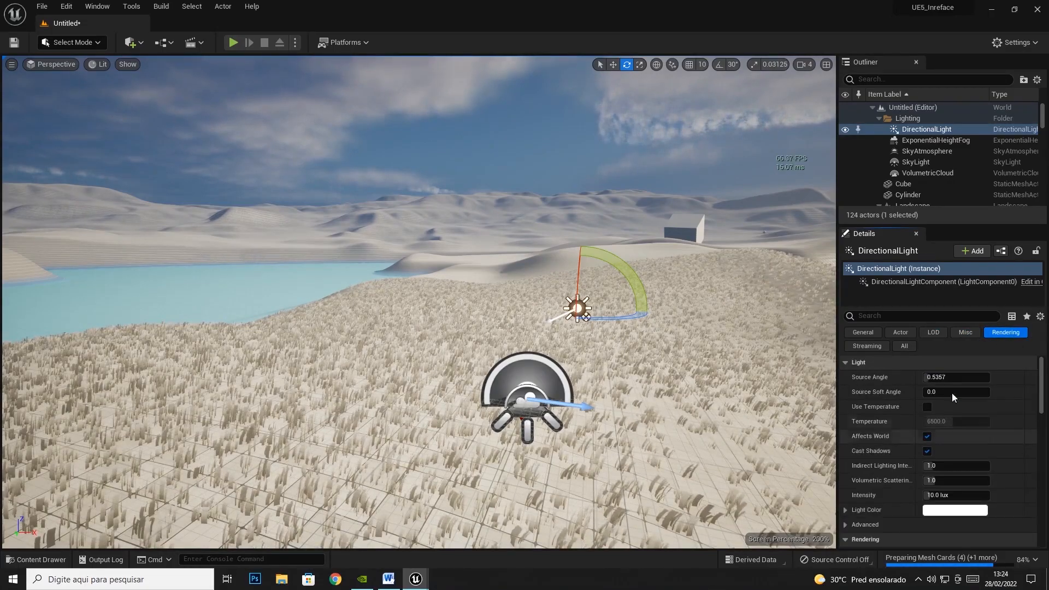
{"action": "scroll", "coordinate": [917, 448], "scroll_direction": "down", "scroll_amount": 2}
{"action": "scroll", "coordinate": [917, 448], "scroll_direction": "down", "scroll_amount": 3}
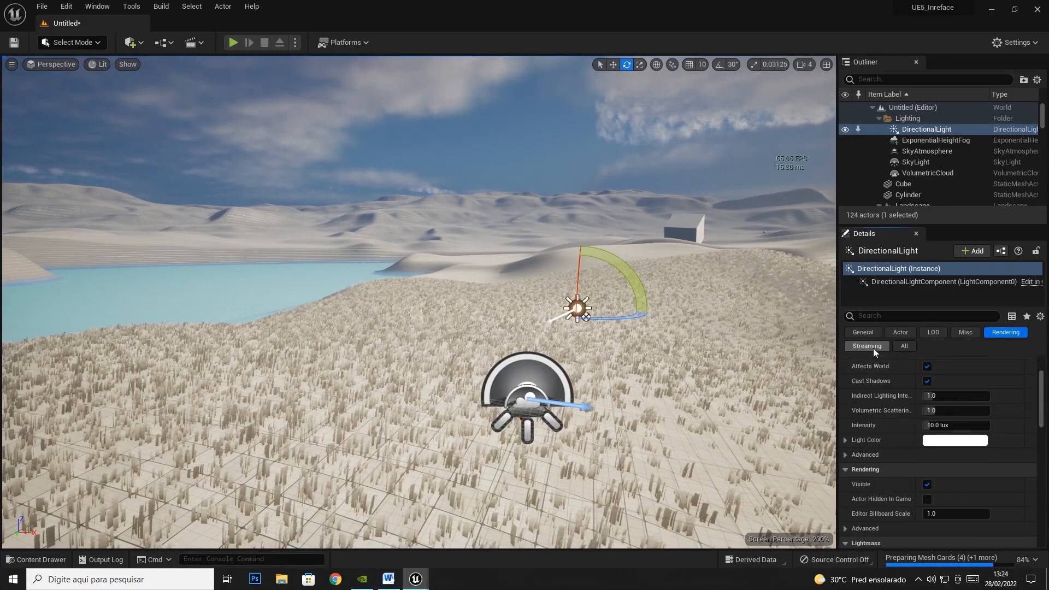
{"action": "left_click", "coordinate": [867, 347]}
{"action": "left_click", "coordinate": [904, 347]}
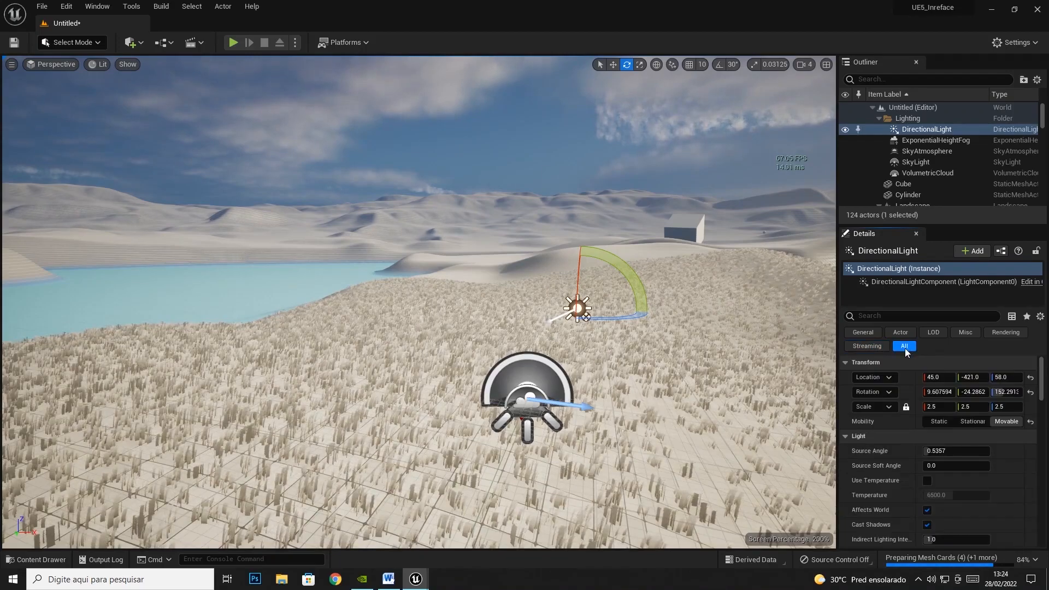
{"action": "left_click_drag", "start_coordinate": [1041, 374], "coordinate": [1045, 349]}
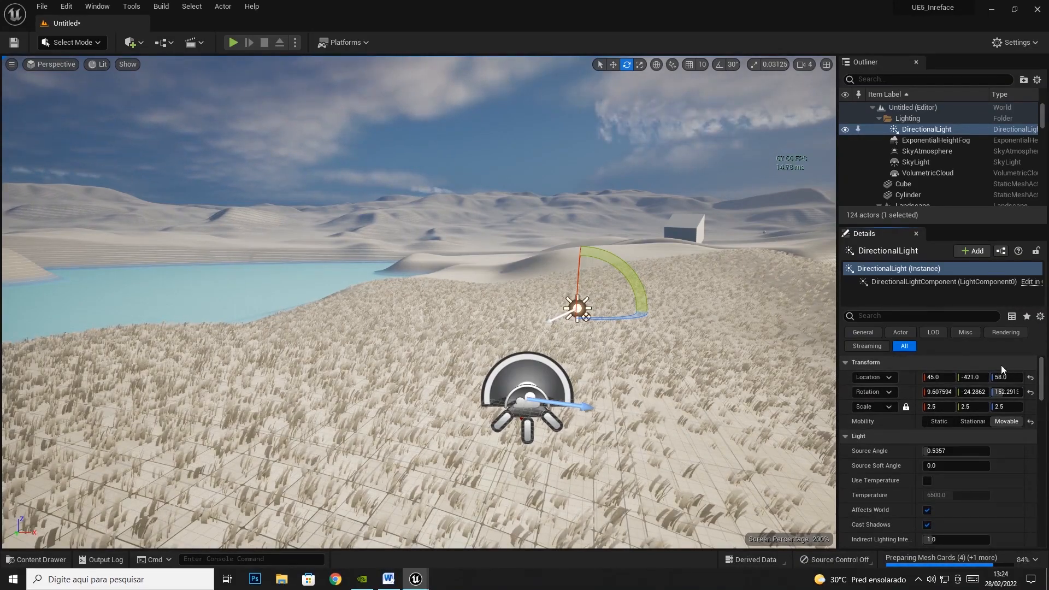
- Select the ExponentialHeightFog, SkyAtmosphere, SkyLight, VolumetricCloud, Cube and Cylinder in turn to compare their details
{"action": "left_click", "coordinate": [916, 142]}
{"action": "left_click", "coordinate": [914, 151]}
{"action": "left_click", "coordinate": [914, 162]}
{"action": "left_click", "coordinate": [911, 172]}
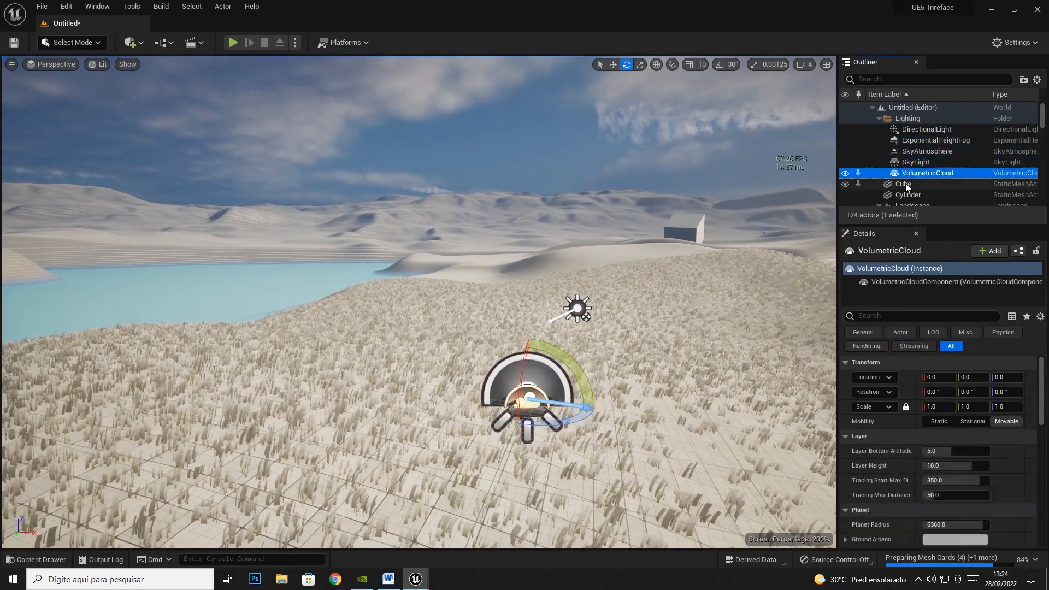
{"action": "left_click", "coordinate": [902, 184]}
{"action": "left_click", "coordinate": [902, 195]}
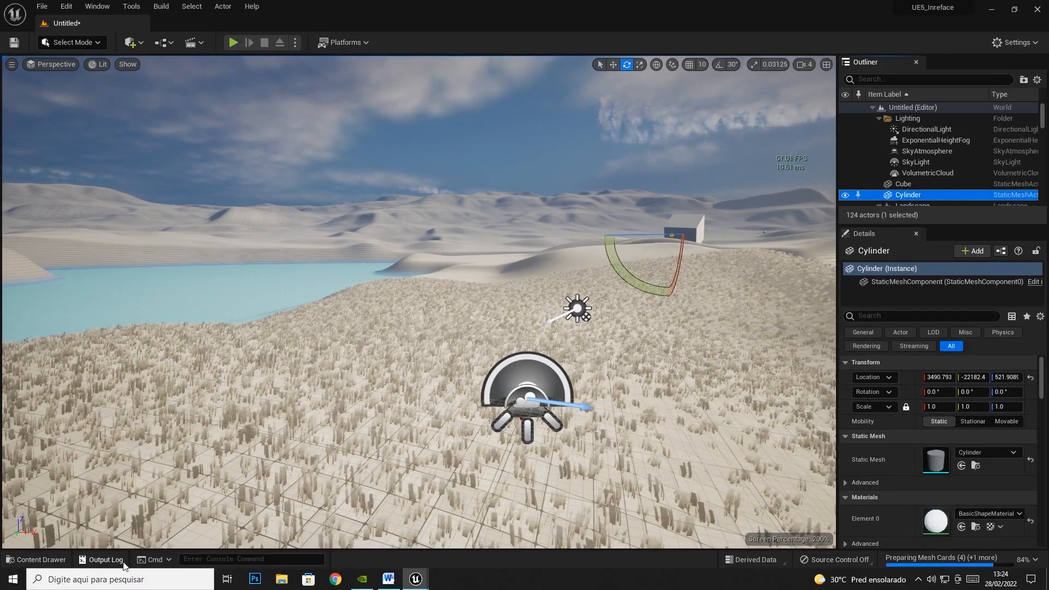
- Open and close the Content Drawer repeatedly, leaving it closed
{"action": "left_click", "coordinate": [32, 559]}
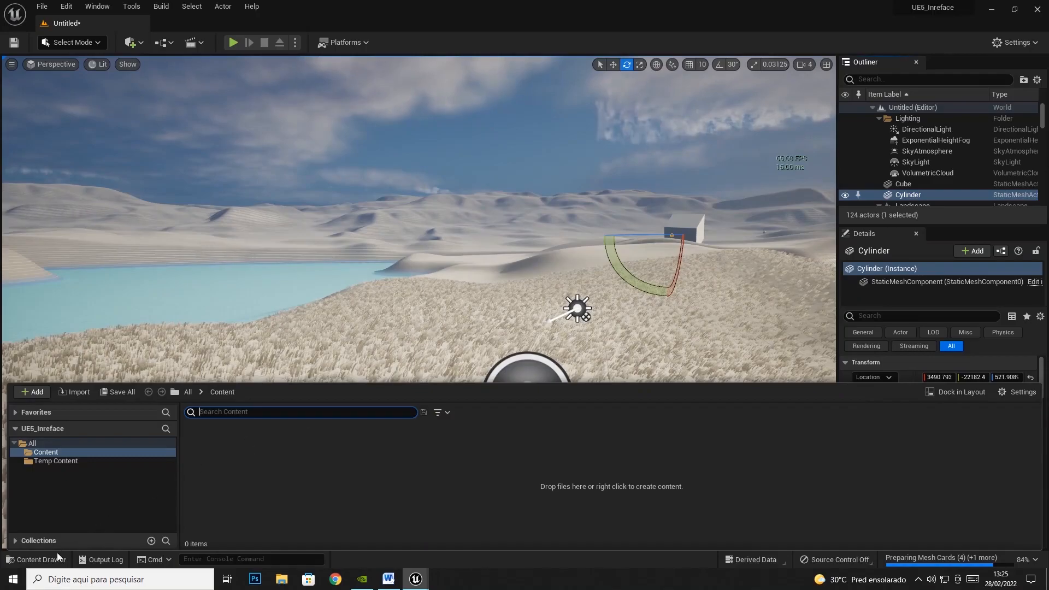
{"action": "left_click", "coordinate": [35, 562]}
{"action": "left_click", "coordinate": [35, 561]}
{"action": "left_click", "coordinate": [35, 561]}
{"action": "left_click", "coordinate": [34, 562]}
{"action": "left_click", "coordinate": [34, 561]}
{"action": "left_click", "coordinate": [34, 561]}
{"action": "left_click", "coordinate": [32, 562]}
{"action": "left_click", "coordinate": [29, 563]}
{"action": "left_click", "coordinate": [28, 563]}
{"action": "left_click", "coordinate": [28, 562]}
{"action": "left_click", "coordinate": [28, 562]}
{"action": "left_click", "coordinate": [28, 563]}
{"action": "left_click", "coordinate": [28, 563]}
{"action": "left_click", "coordinate": [28, 562]}
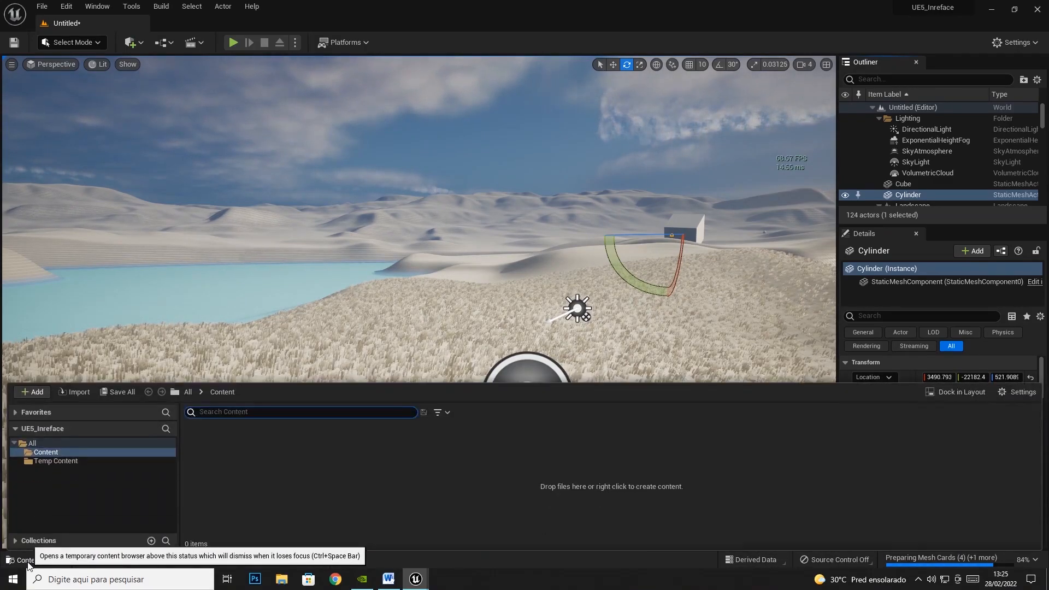
{"action": "left_click", "coordinate": [28, 562]}
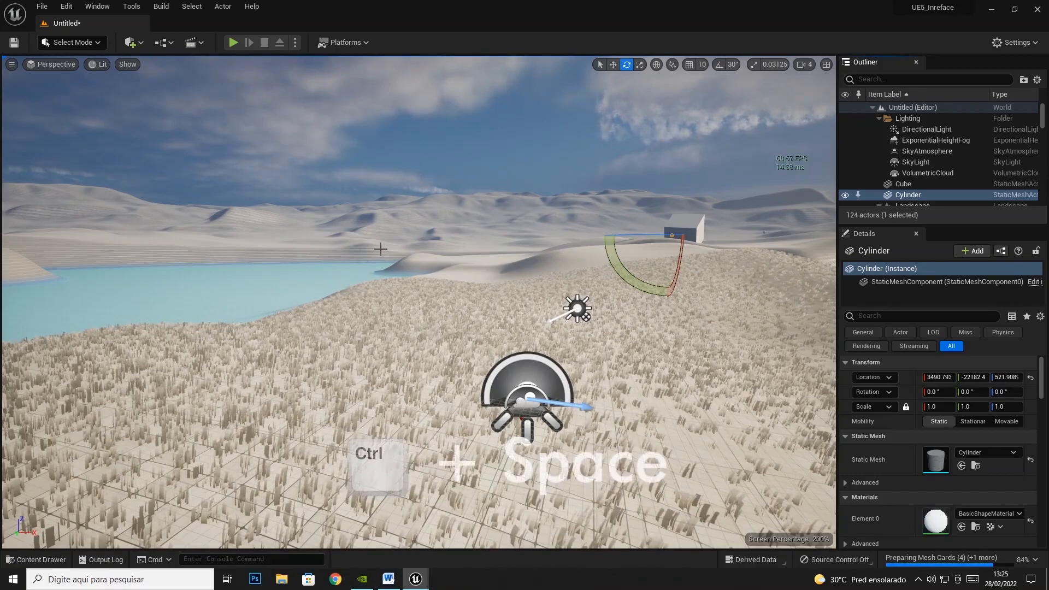
- Toggle the Content Drawer's visibility several times and leave it open
{"action": "key", "text": "ctrl+space"}
{"action": "key", "text": "ctrl+space"}
{"action": "key", "text": "ctrl+space"}
{"action": "key", "text": "ctrl+space"}
{"action": "key", "text": "ctrl+space"}
{"action": "key", "text": "ctrl+space"}
{"action": "key", "text": "ctrl+space"}
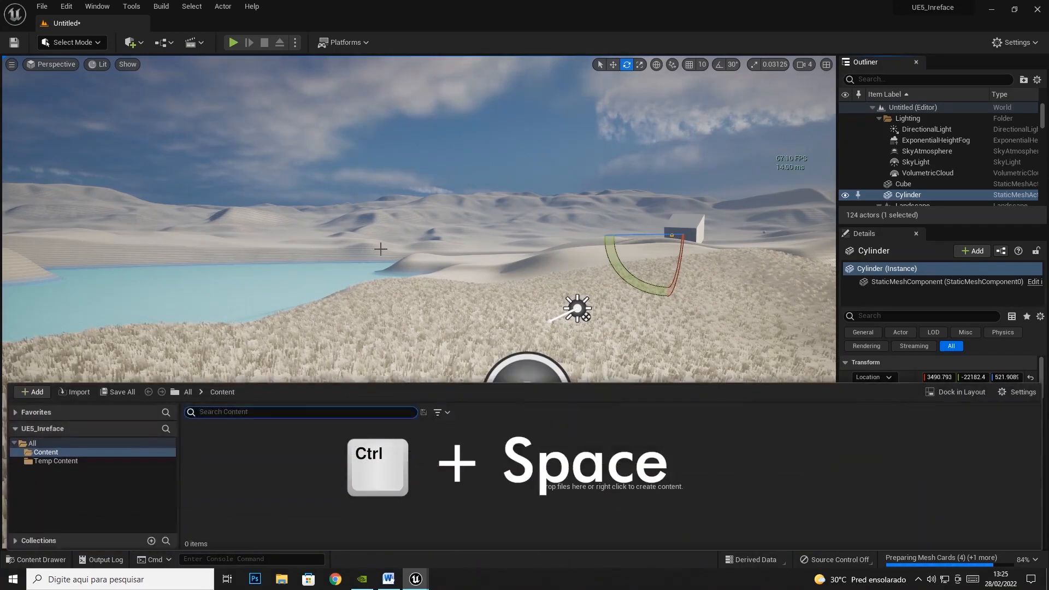
{"action": "key", "text": "ctrl+space"}
{"action": "key", "text": "ctrl+space"}
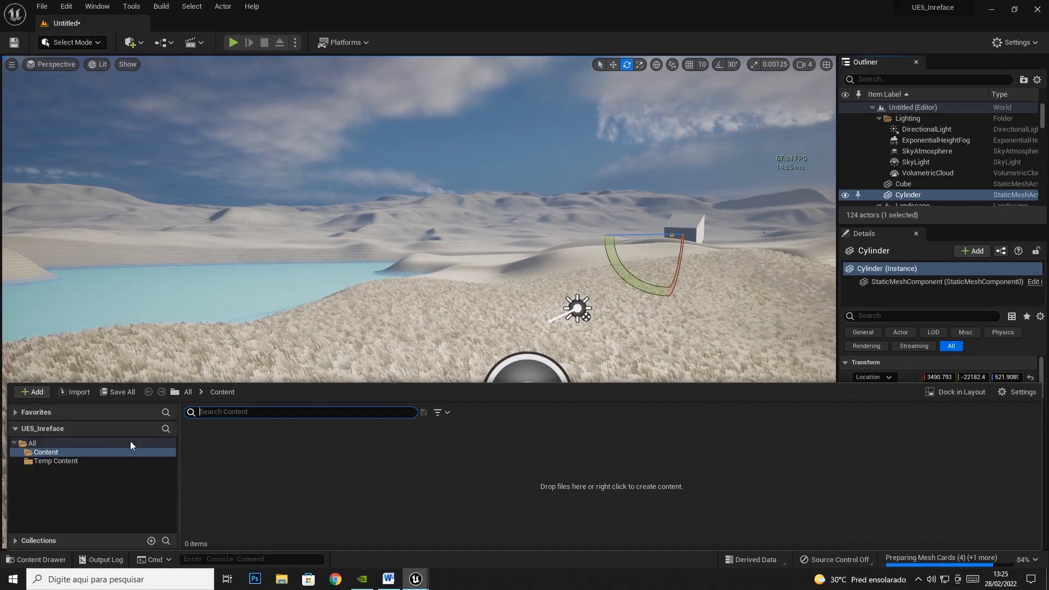
- Expand and collapse the Favorites section, and collapse the UE5_Inreface folder tree in the Content Drawer
{"action": "left_click", "coordinate": [16, 410]}
{"action": "left_click", "coordinate": [15, 411]}
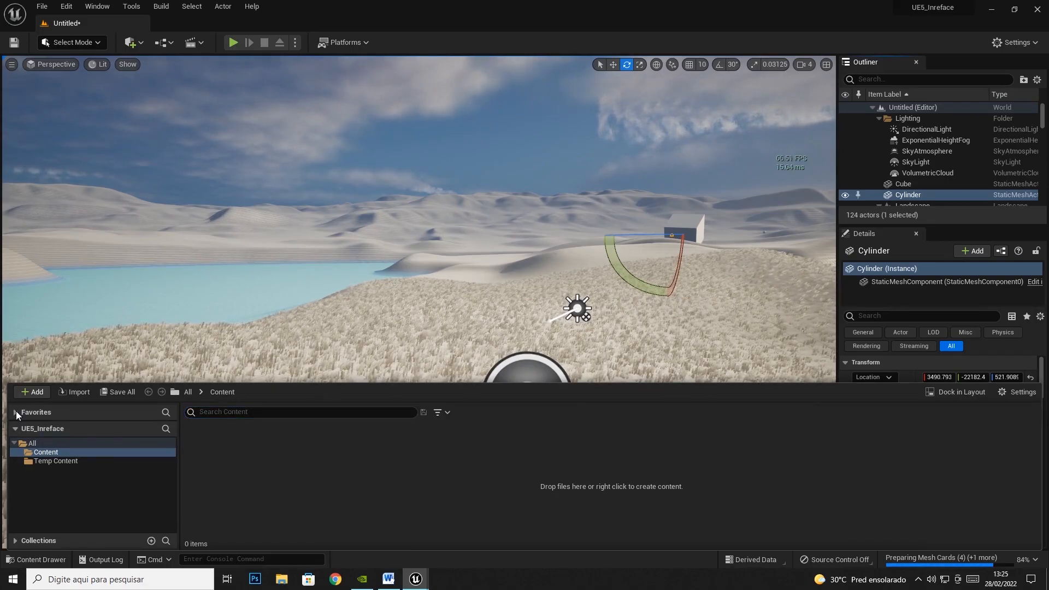
{"action": "left_click", "coordinate": [39, 428]}
{"action": "left_click", "coordinate": [53, 428]}
{"action": "left_click", "coordinate": [53, 428]}
{"action": "left_click", "coordinate": [15, 444]}
{"action": "left_click", "coordinate": [14, 444]}
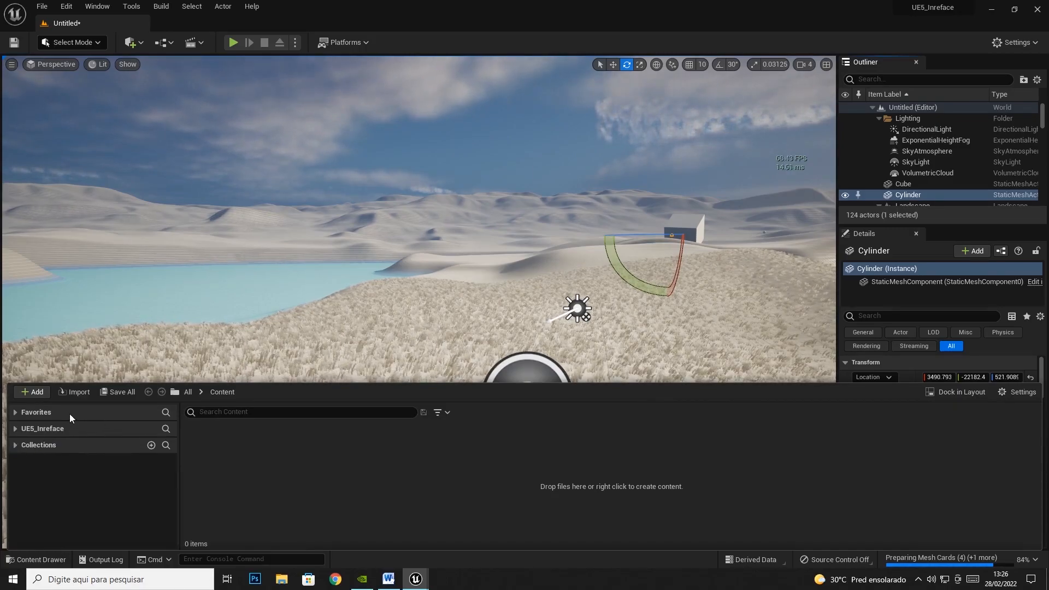
- Browse the Content Drawer's list of assets to add, including the Animation, Artificial Intelligence, Blueprints and Live Link categories
{"action": "left_click", "coordinate": [33, 393]}
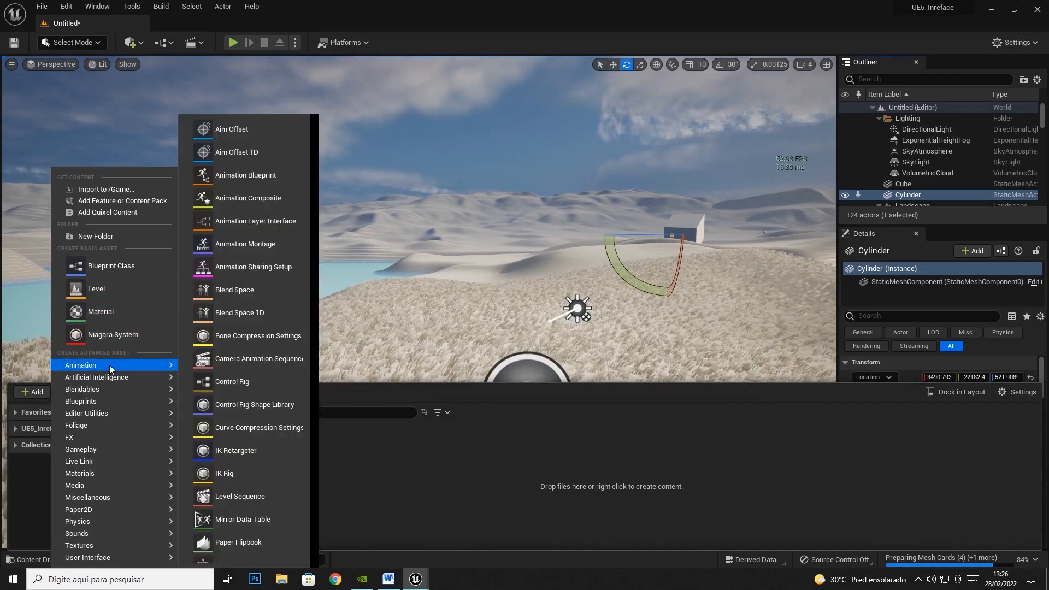
{"action": "mouse_move", "coordinate": [111, 378]}
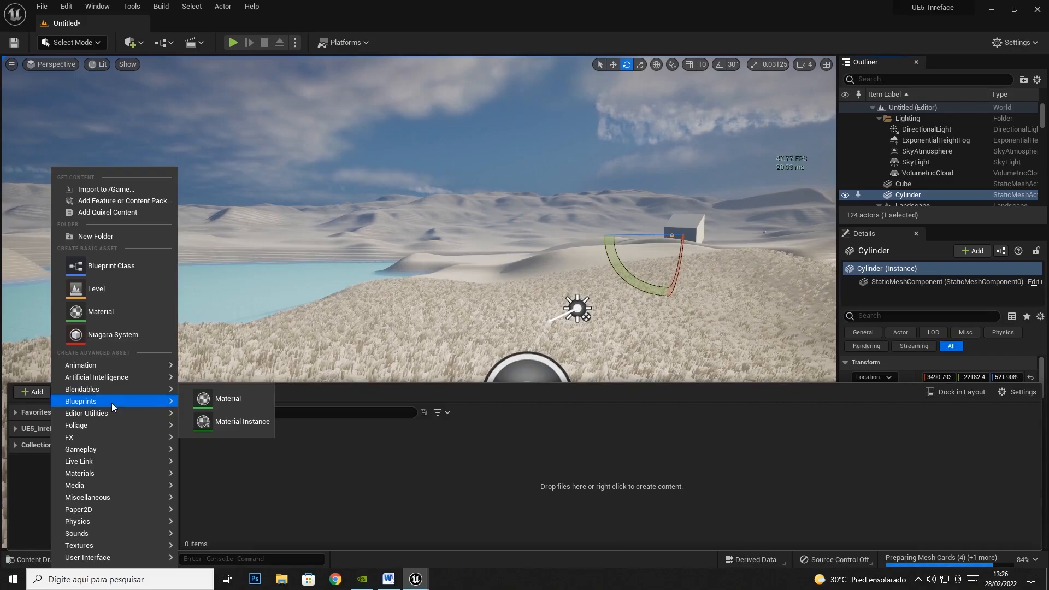
{"action": "mouse_move", "coordinate": [107, 425]}
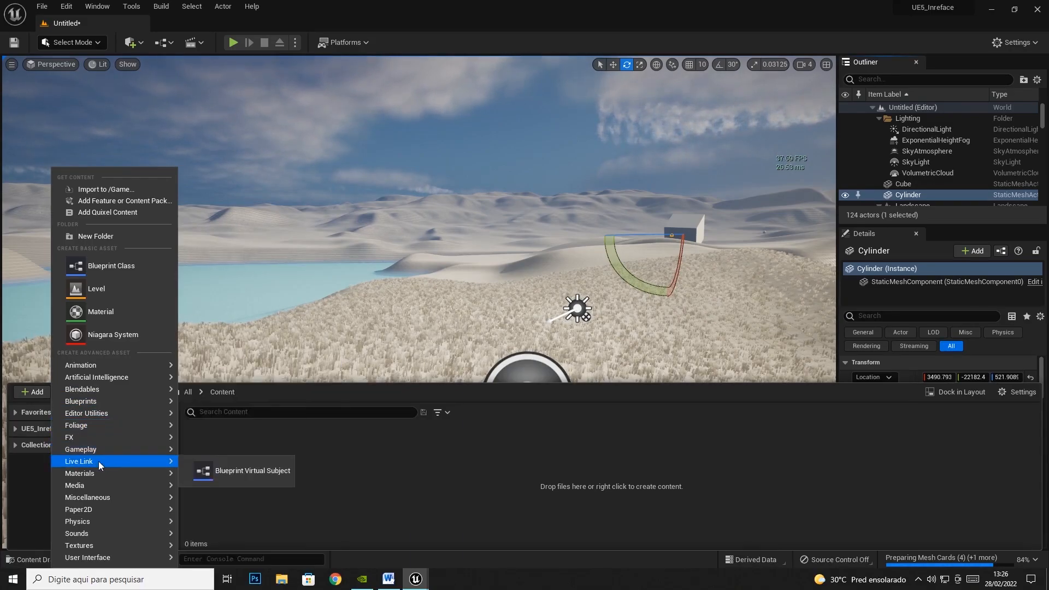
{"action": "left_click", "coordinate": [28, 509]}
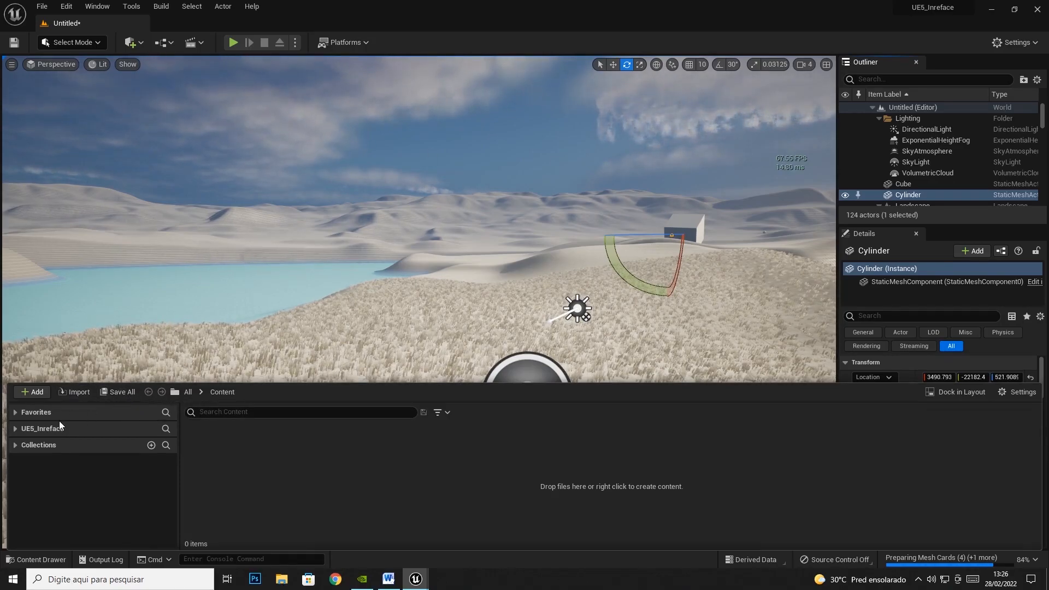
- Examine the asset creation options offered in the empty content area and the Content Drawer's view settings
{"action": "right_click", "coordinate": [802, 468]}
{"action": "right_click", "coordinate": [359, 469]}
{"action": "right_click", "coordinate": [366, 474]}
{"action": "mouse_move", "coordinate": [437, 485]}
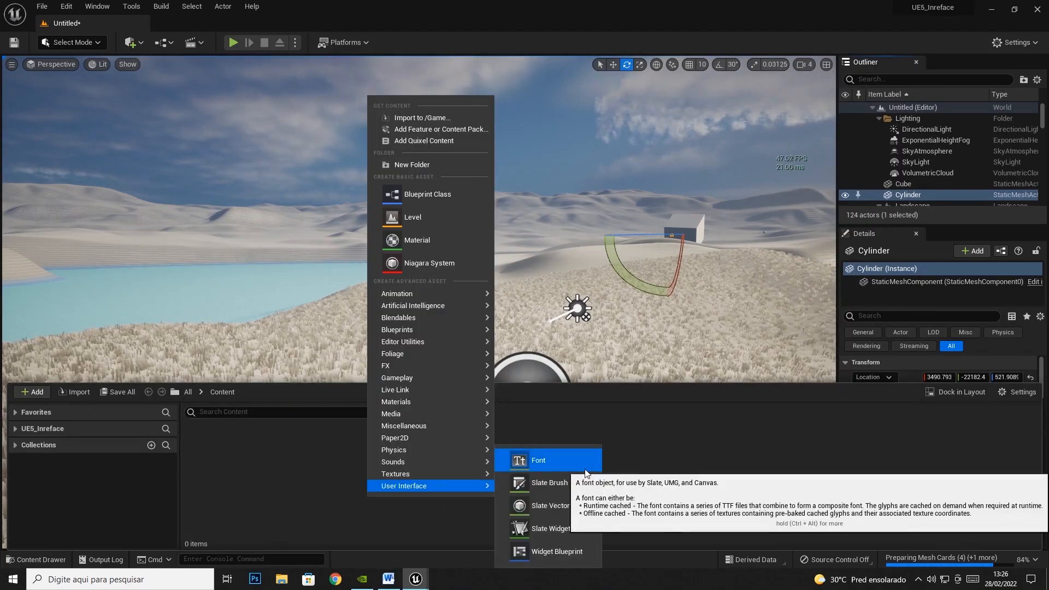
{"action": "right_click", "coordinate": [707, 460]}
{"action": "right_click", "coordinate": [346, 479]}
{"action": "right_click", "coordinate": [607, 478]}
{"action": "right_click", "coordinate": [363, 480]}
{"action": "right_click", "coordinate": [639, 451]}
{"action": "right_click", "coordinate": [358, 466]}
{"action": "right_click", "coordinate": [702, 459]}
{"action": "right_click", "coordinate": [401, 465]}
{"action": "right_click", "coordinate": [768, 451]}
{"action": "left_click", "coordinate": [1016, 391]}
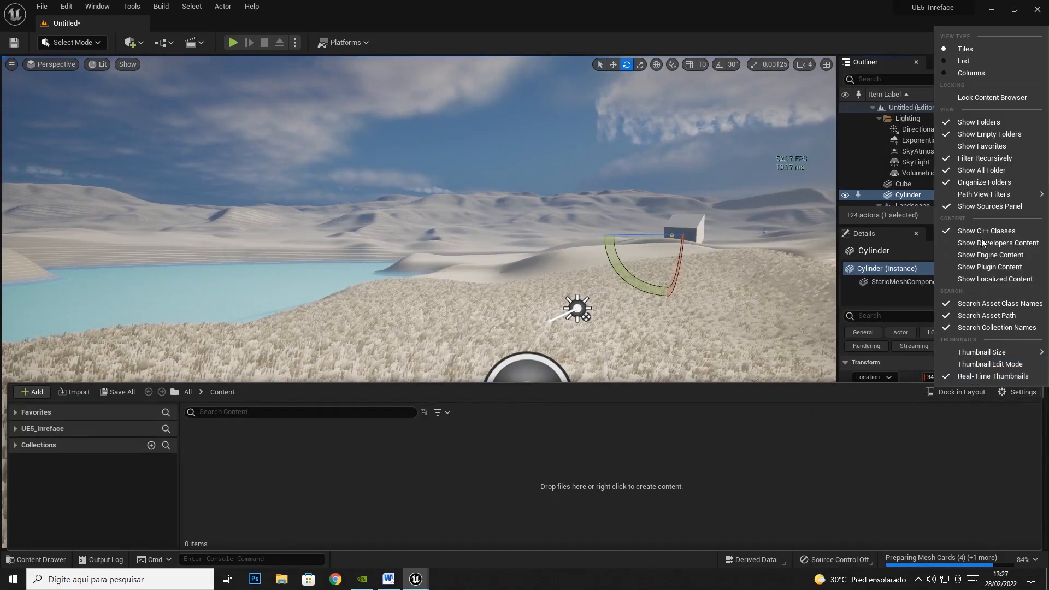
{"action": "left_click", "coordinate": [830, 438]}
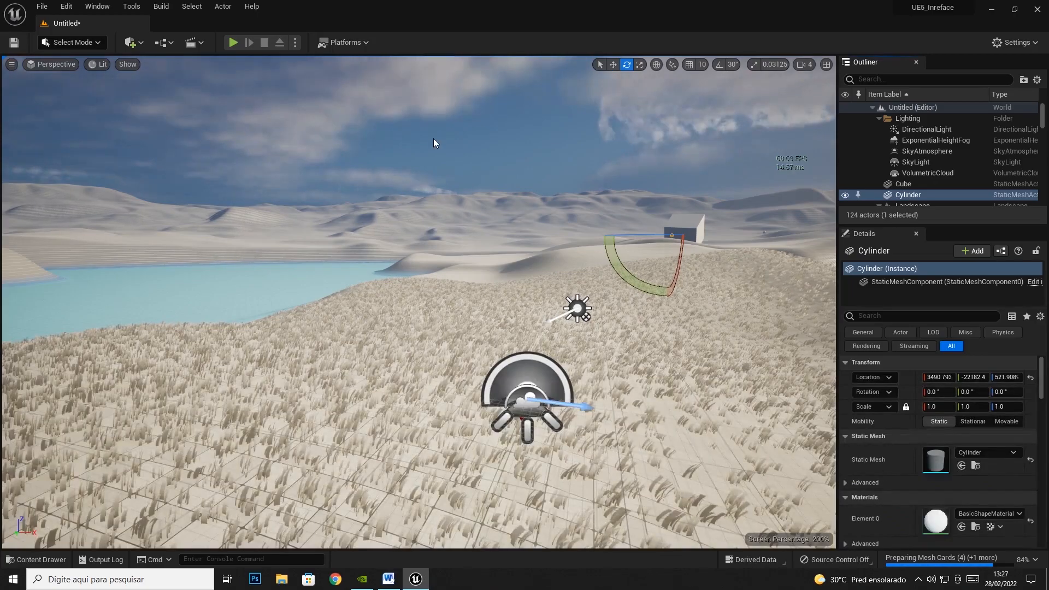
- Open Content Browser 1 as a docked panel below the viewport
{"action": "left_click", "coordinate": [93, 6]}
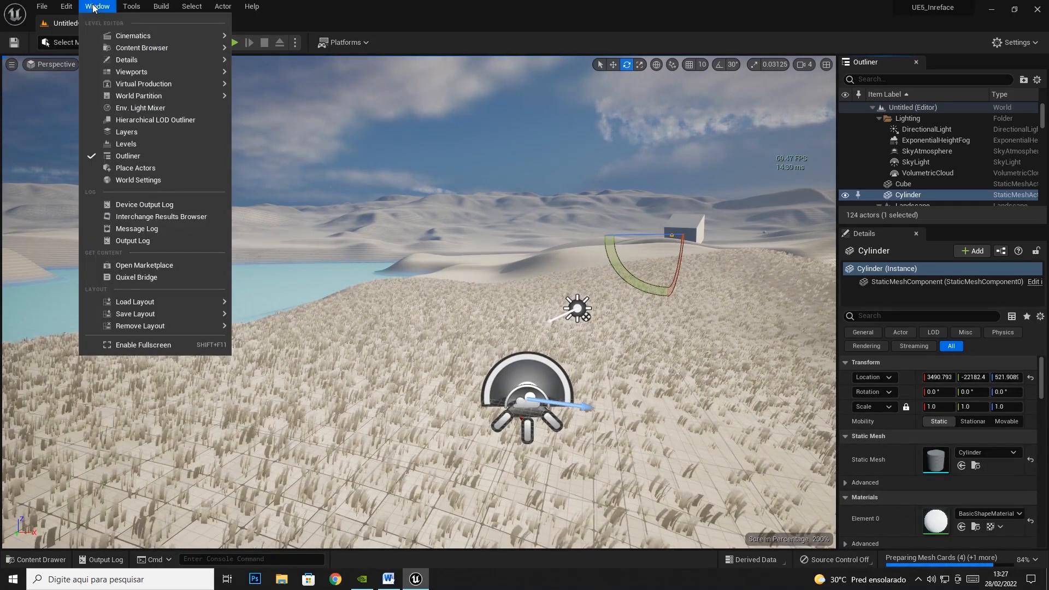
{"action": "mouse_move", "coordinate": [204, 49]}
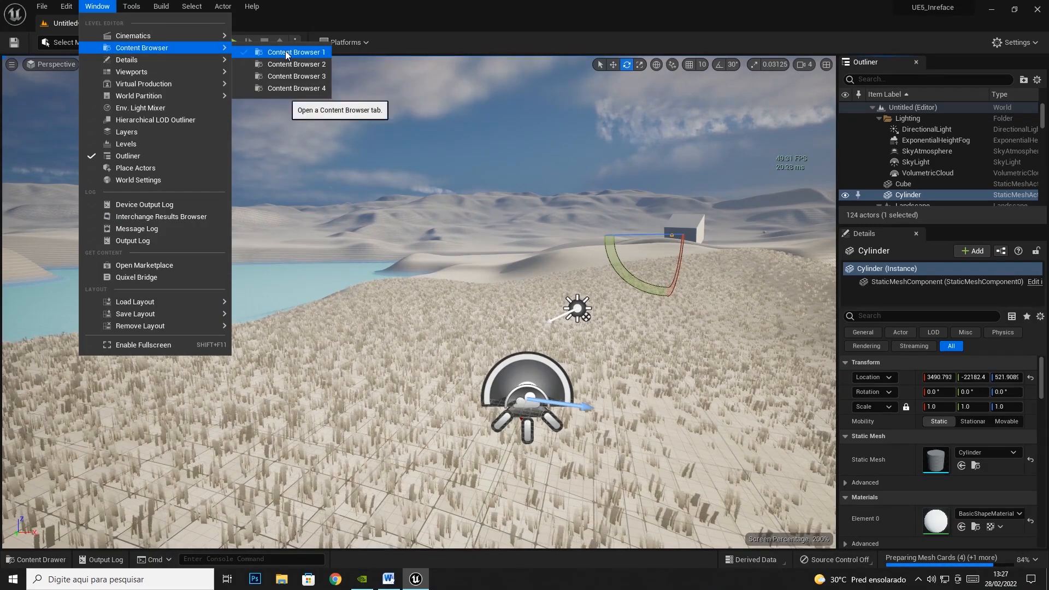
{"action": "left_click", "coordinate": [289, 52]}
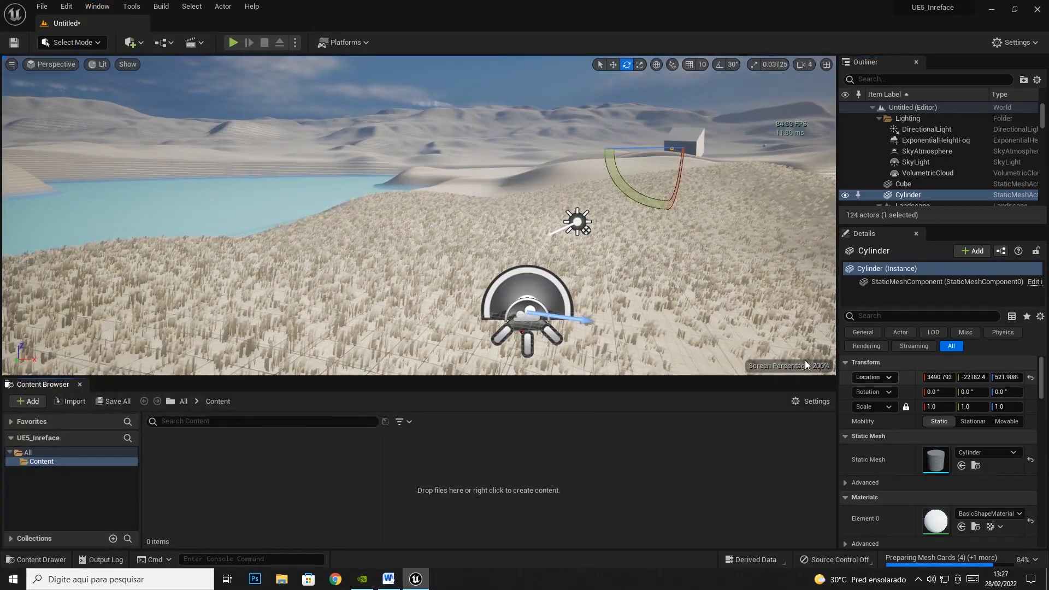
- Check the list of Content Browser windows and close the docked Content Browser
{"action": "left_click", "coordinate": [98, 7]}
{"action": "mouse_move", "coordinate": [164, 48]}
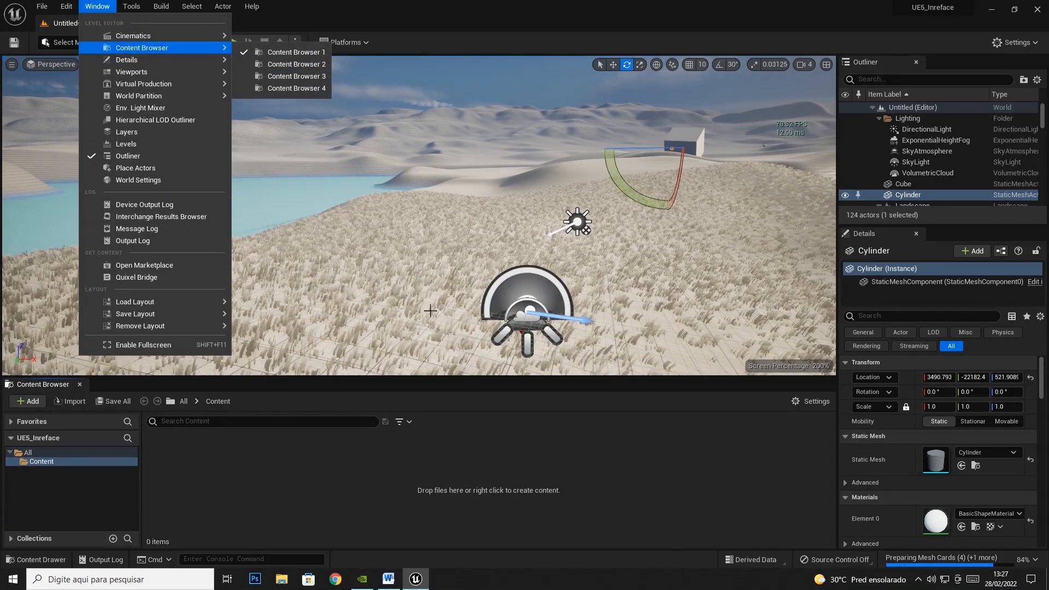
{"action": "left_click", "coordinate": [469, 388]}
{"action": "left_click", "coordinate": [813, 370]}
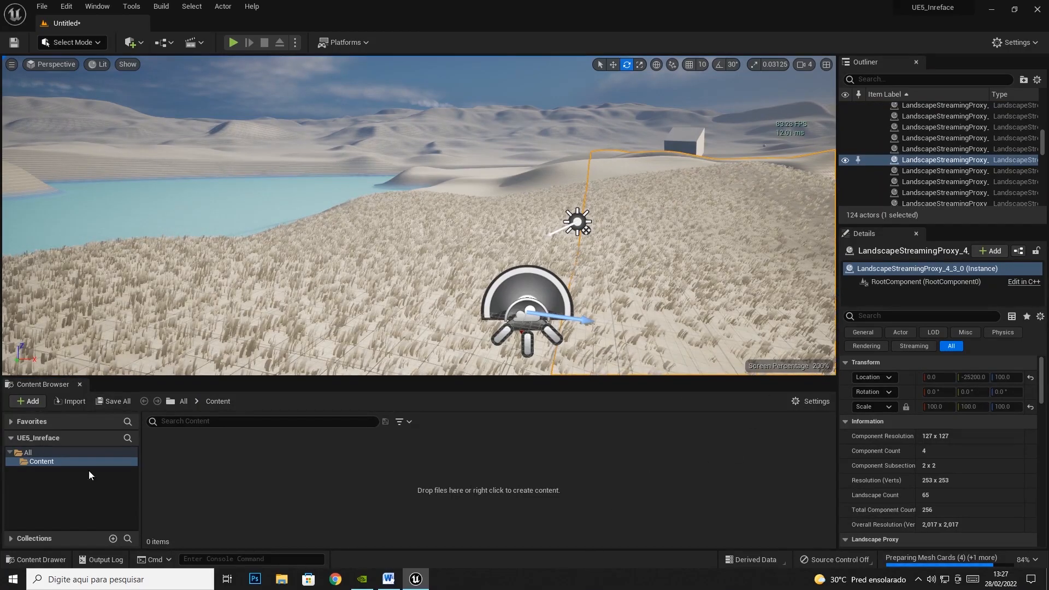
{"action": "left_click", "coordinate": [79, 383]}
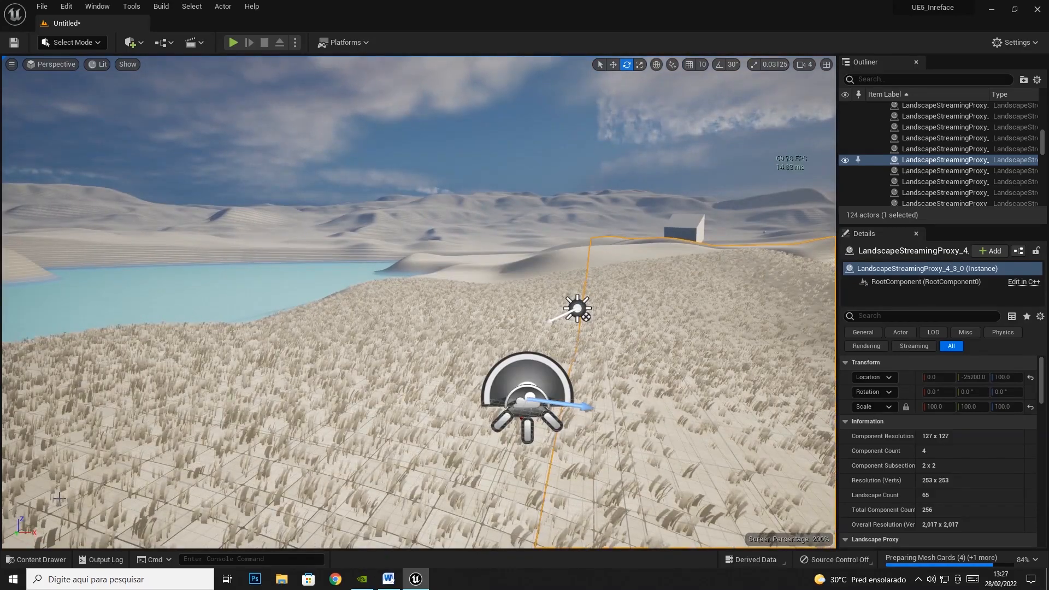
- Open the Content Drawer twice, dismissing it by selecting a distant landscape section and the Cube in the viewport
{"action": "key", "text": "ctrl+space"}
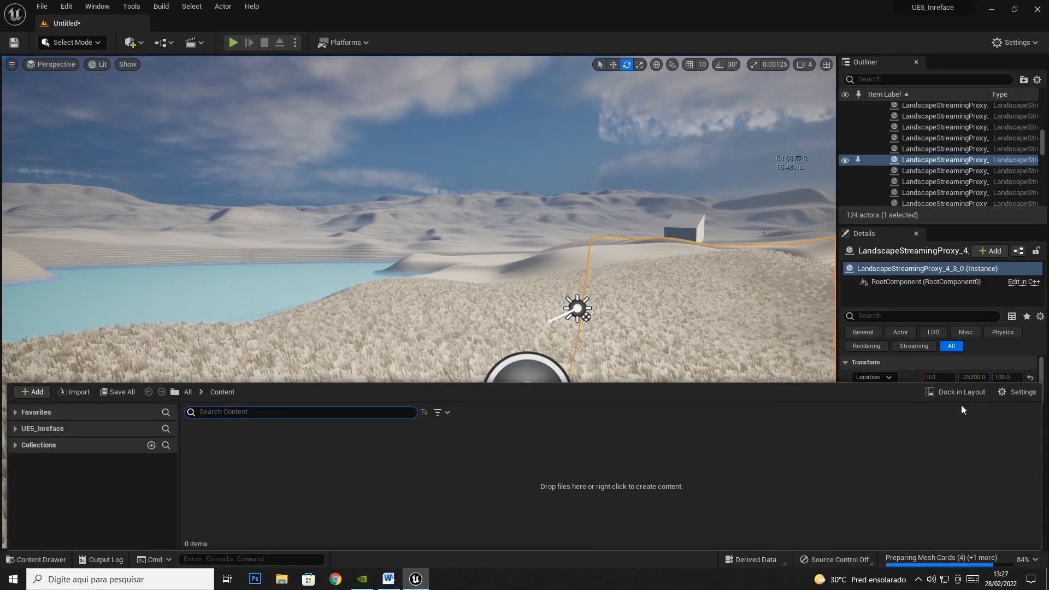
{"action": "left_click", "coordinate": [425, 229]}
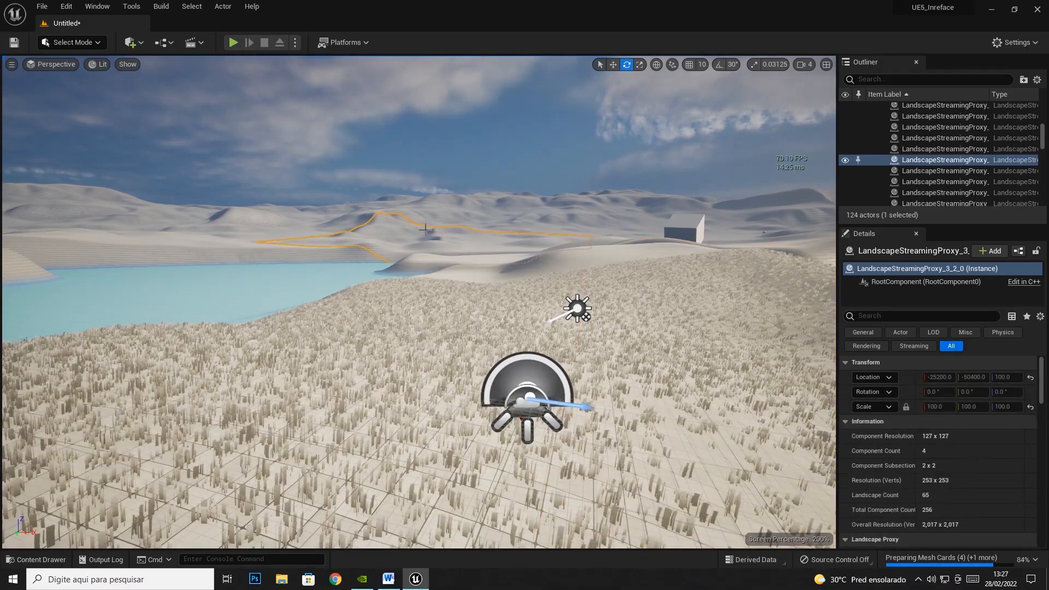
{"action": "left_click", "coordinate": [36, 559]}
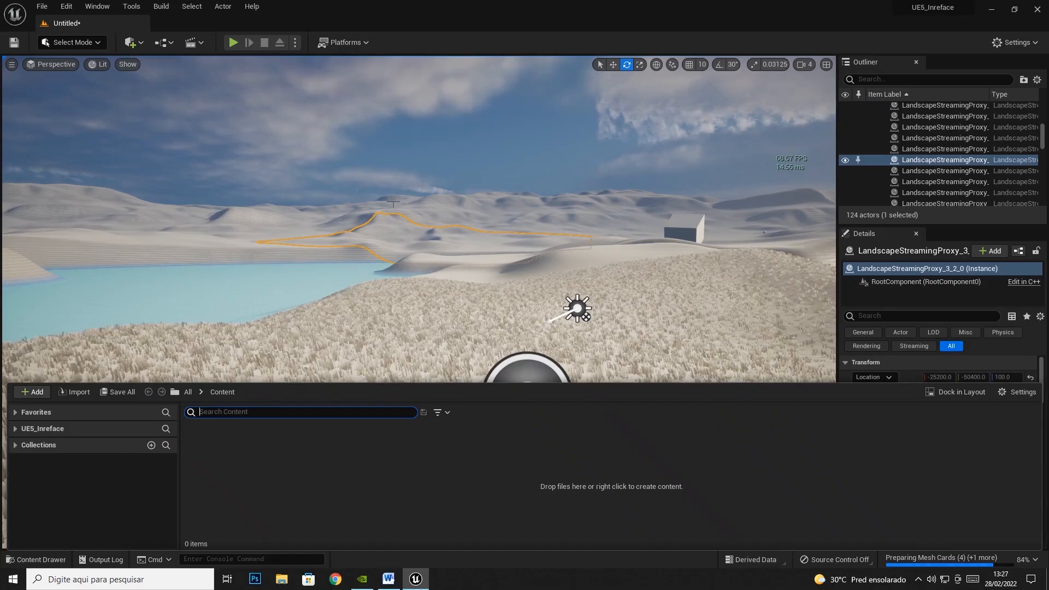
{"action": "left_click", "coordinate": [697, 227]}
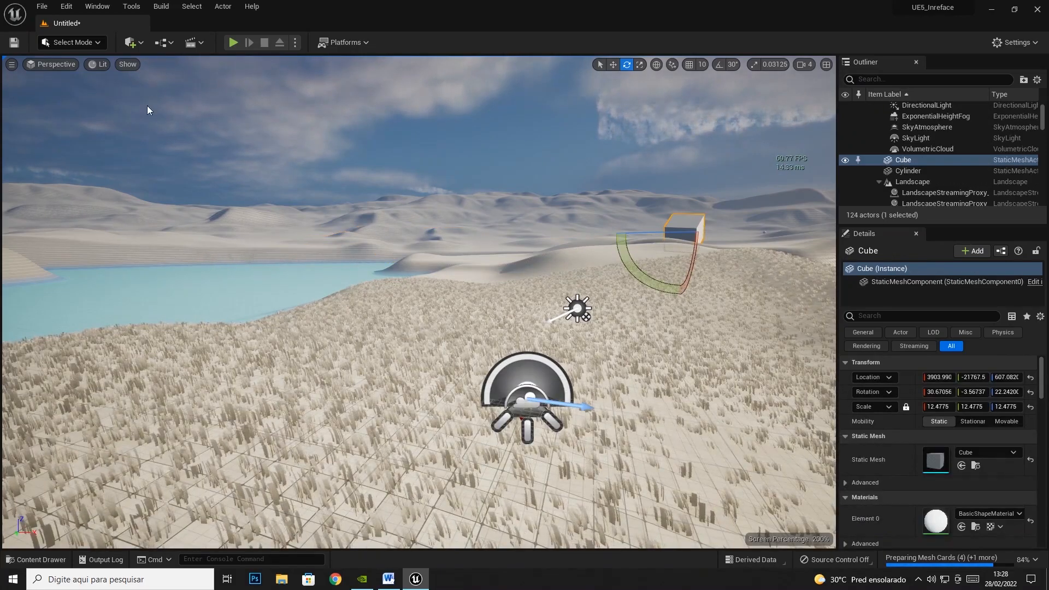
- Open Content Browser 1 docked below the viewport and select a landscape section and the Cube while keeping it open
{"action": "left_click", "coordinate": [97, 6]}
{"action": "mouse_move", "coordinate": [142, 47]}
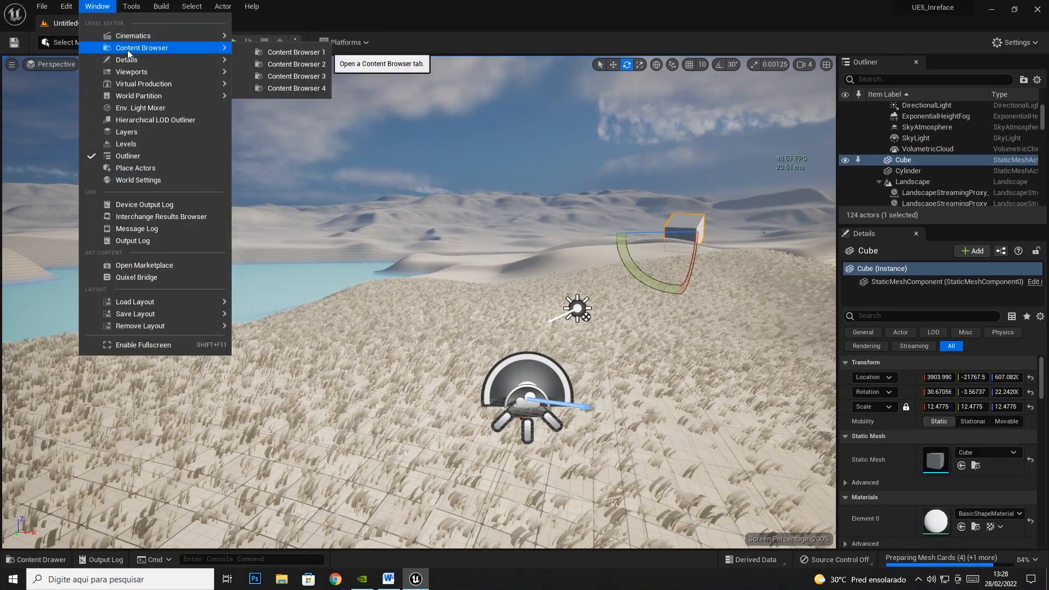
{"action": "left_click", "coordinate": [271, 53]}
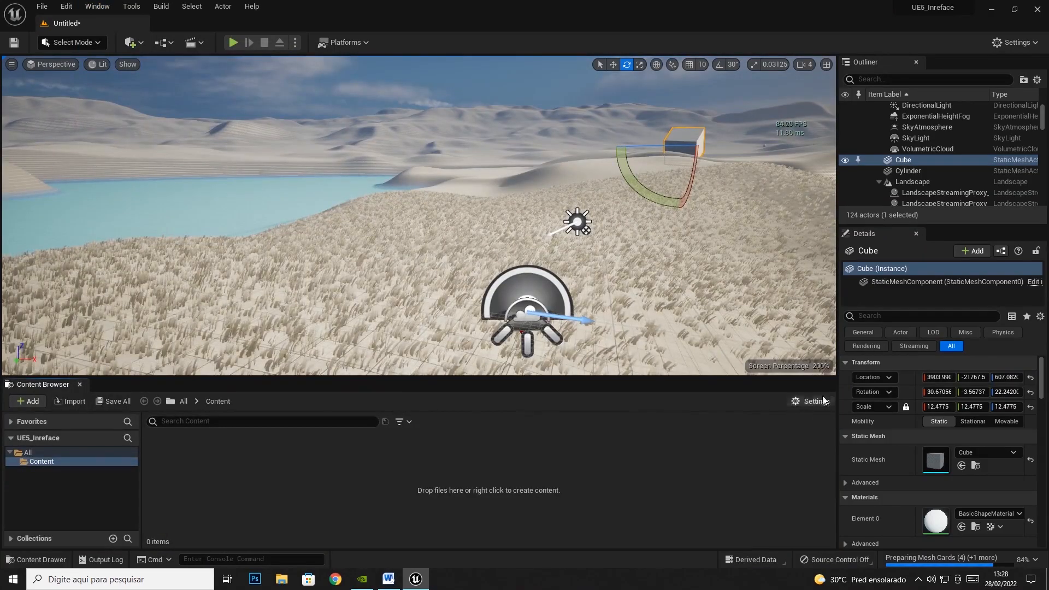
{"action": "left_click", "coordinate": [428, 199]}
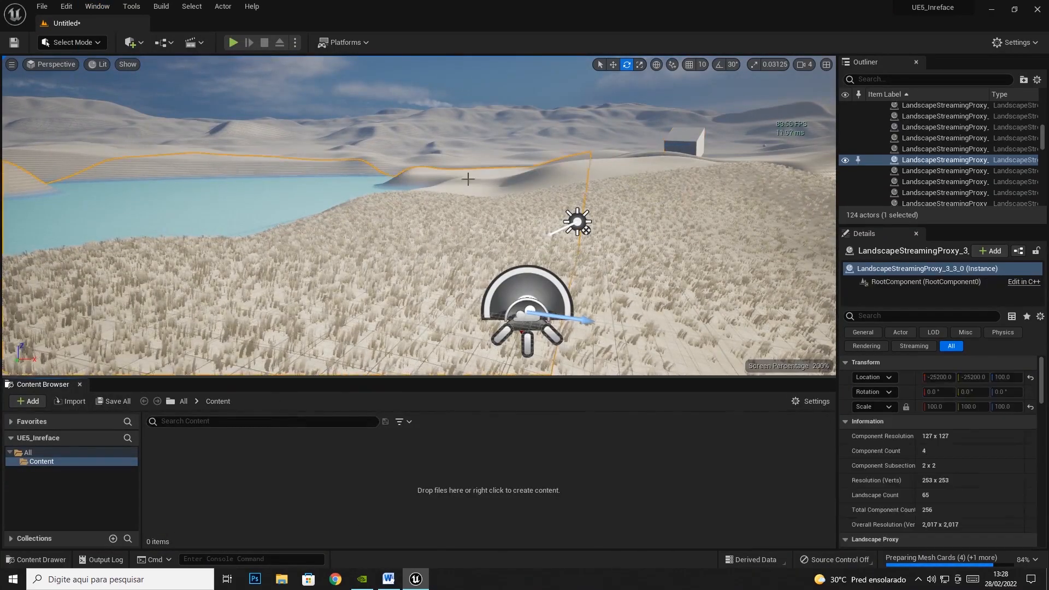
{"action": "left_click", "coordinate": [682, 143]}
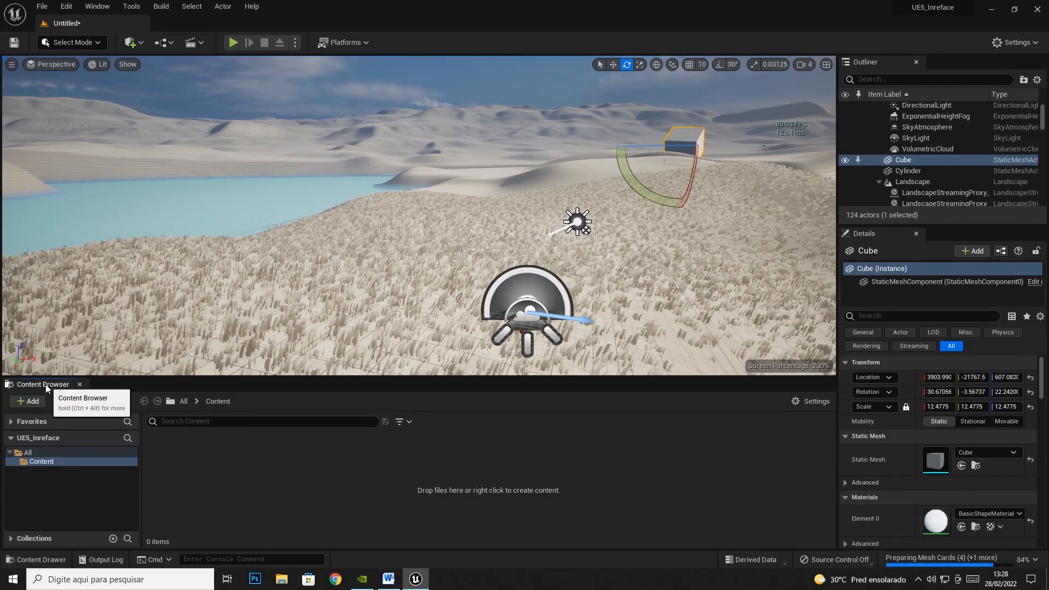
- Undock the Content Browser as a floating window over the viewport and enlarge it with a wider folder tree
{"action": "left_click_drag", "start_coordinate": [45, 383], "coordinate": [338, 192]}
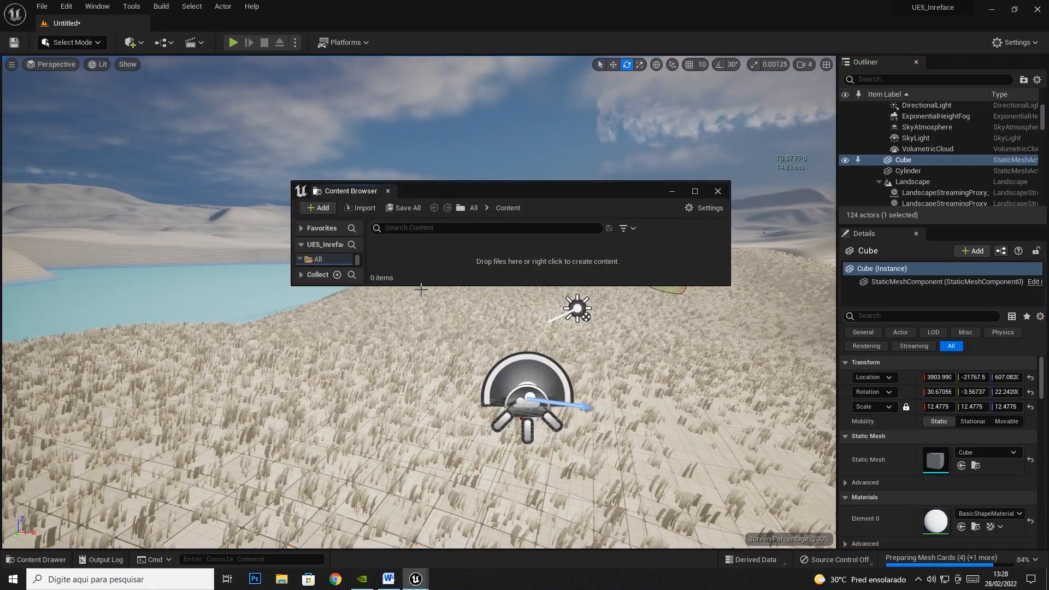
{"action": "left_click_drag", "start_coordinate": [425, 285], "coordinate": [429, 456]}
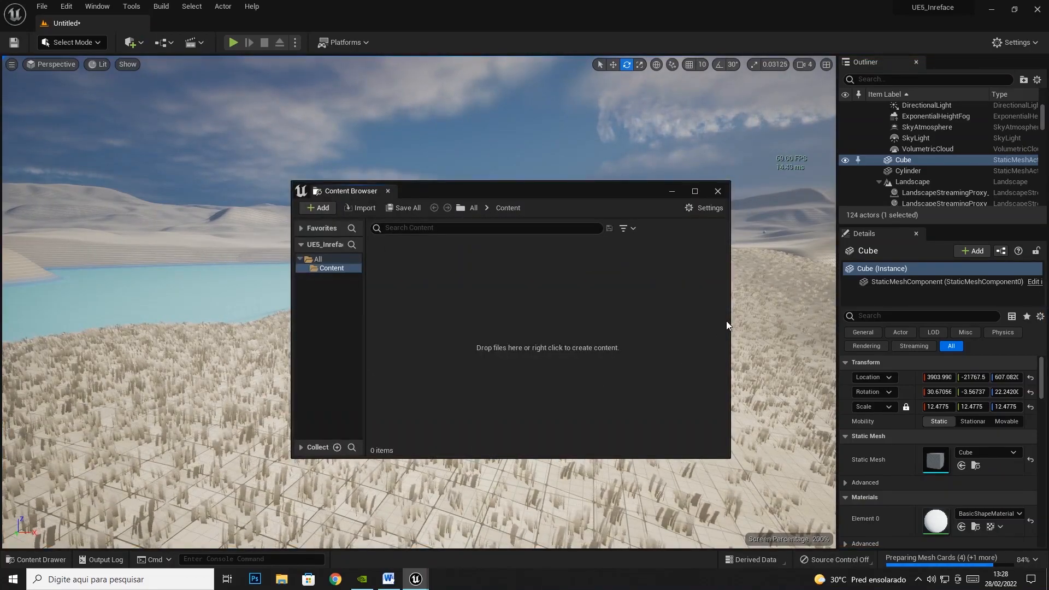
{"action": "left_click_drag", "start_coordinate": [737, 319], "coordinate": [799, 320]}
{"action": "left_click_drag", "start_coordinate": [363, 323], "coordinate": [496, 300]}
{"action": "left_click_drag", "start_coordinate": [291, 309], "coordinate": [253, 309]}
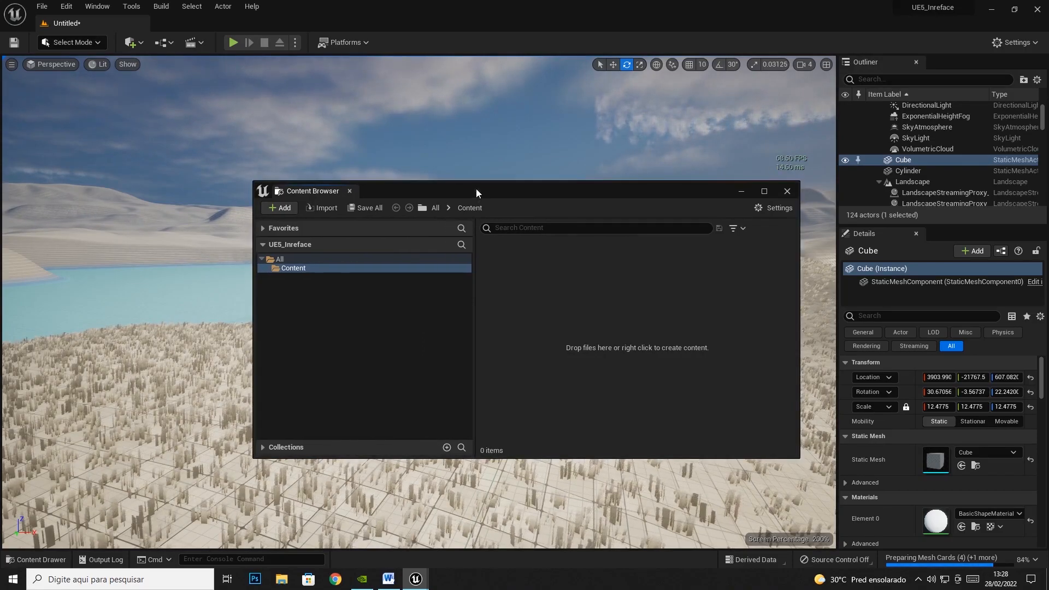
- Narrow the folder tree of the floating Content Browser and reposition its window over the viewport
{"action": "left_click_drag", "start_coordinate": [324, 145], "coordinate": [356, 158]}
{"action": "left_click_drag", "start_coordinate": [337, 330], "coordinate": [245, 327]}
{"action": "left_click_drag", "start_coordinate": [260, 153], "coordinate": [316, 135]}
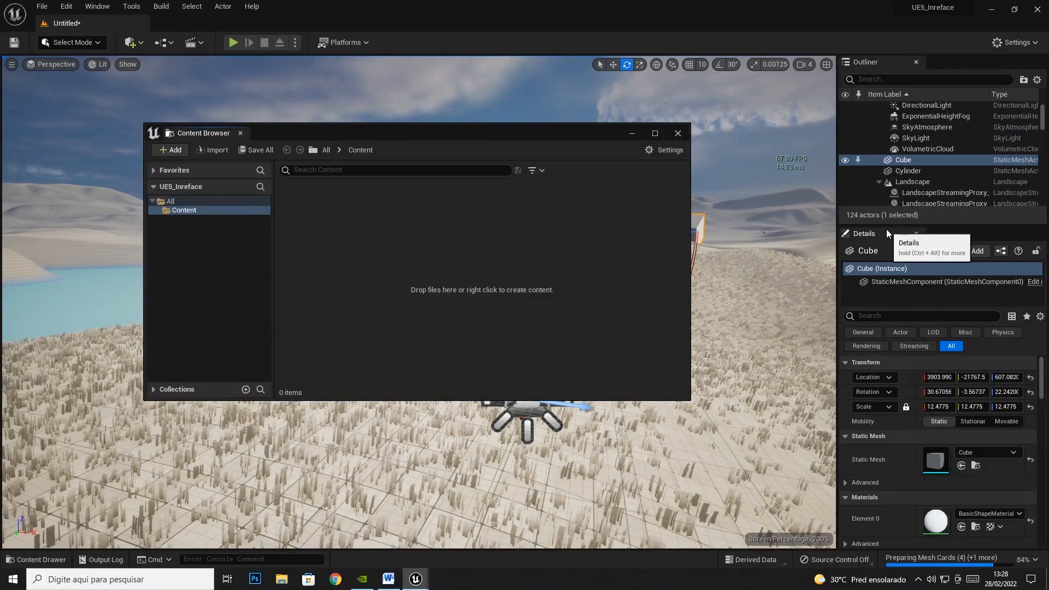
- Close the floating Content Browser and dock the Details panel above the Outliner
{"action": "left_click_drag", "start_coordinate": [879, 233], "coordinate": [657, 290]}
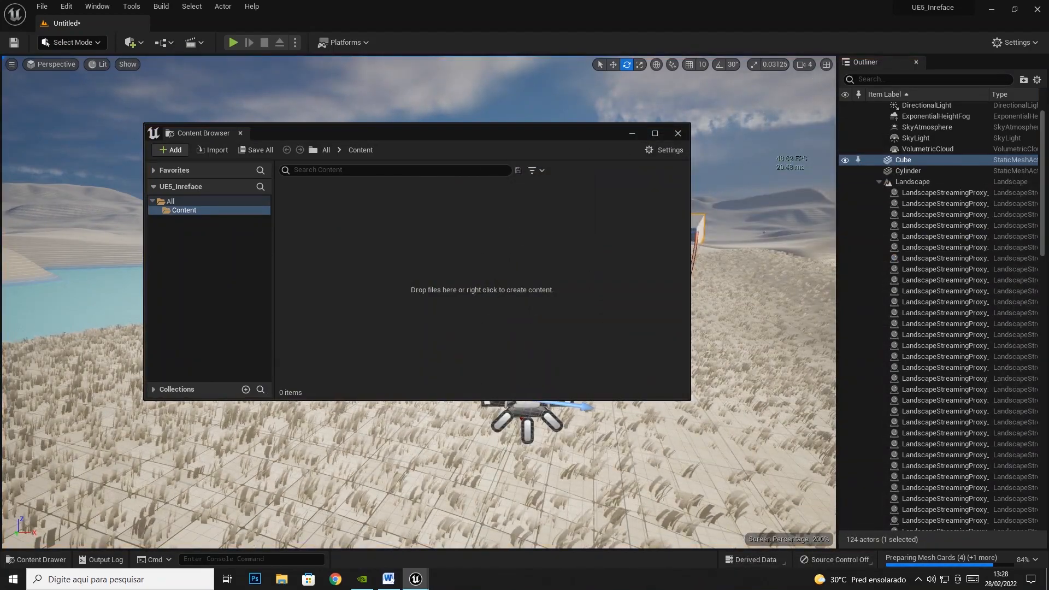
{"action": "left_click", "coordinate": [678, 133]}
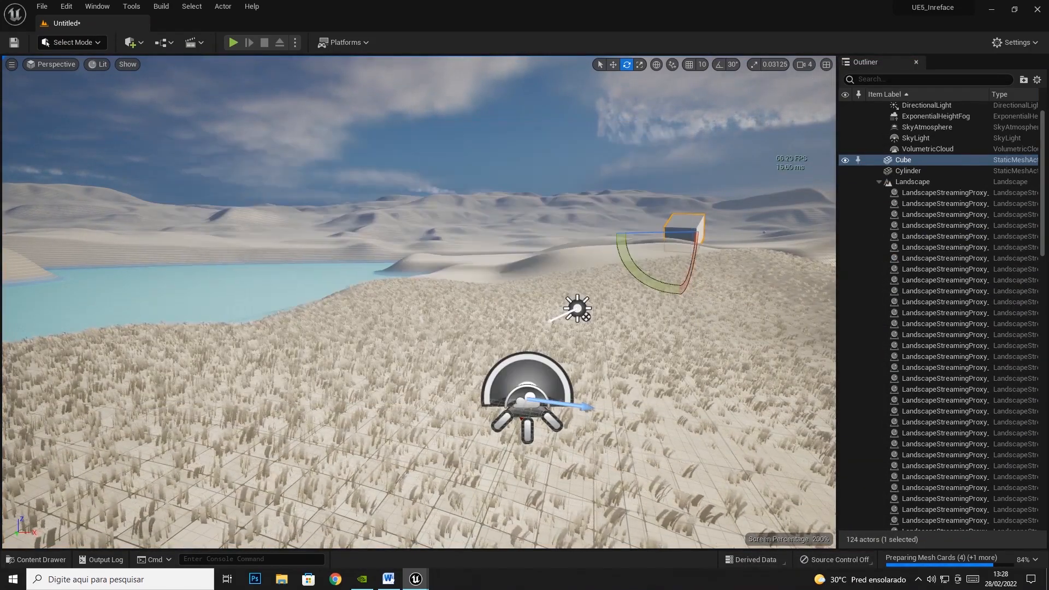
{"action": "left_click_drag", "start_coordinate": [856, 80], "coordinate": [881, 84]}
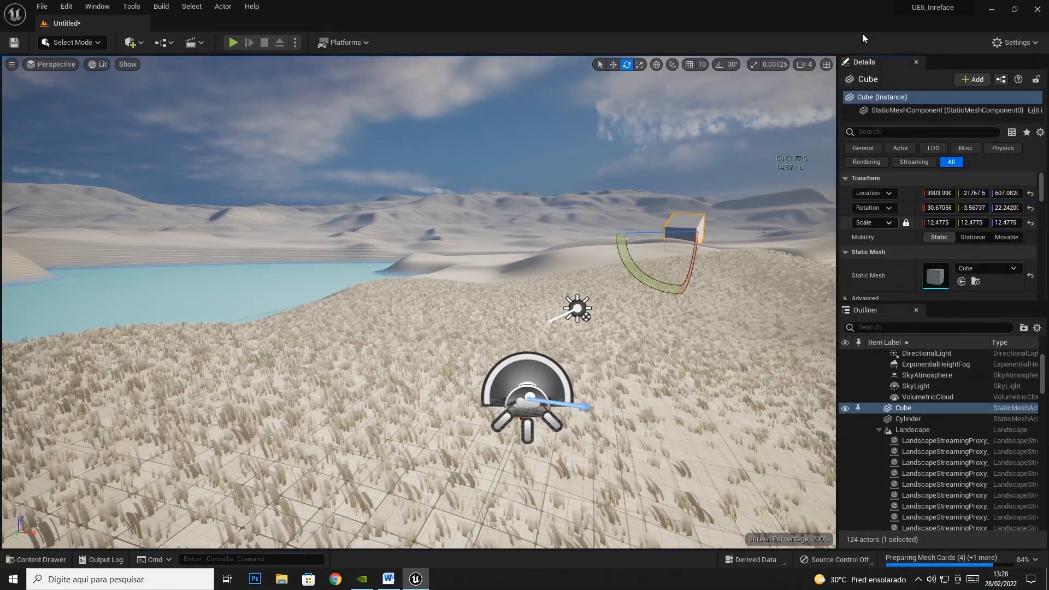
- Combine the Outliner and Details panels into one tabbed group and reorder it with Details first
{"action": "left_click_drag", "start_coordinate": [866, 307], "coordinate": [866, 69]}
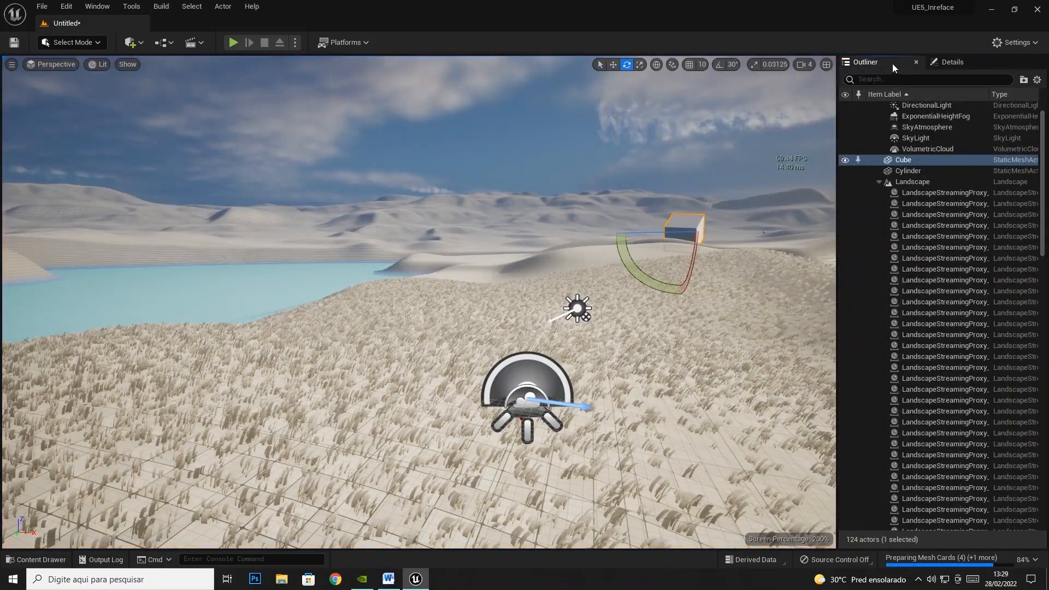
{"action": "left_click_drag", "start_coordinate": [940, 61], "coordinate": [896, 132]}
{"action": "mouse_move", "coordinate": [877, 62]}
{"action": "left_mouse_down"}
{"action": "mouse_move", "coordinate": [859, 311]}
{"action": "mouse_move", "coordinate": [884, 72]}
{"action": "left_mouse_up"}
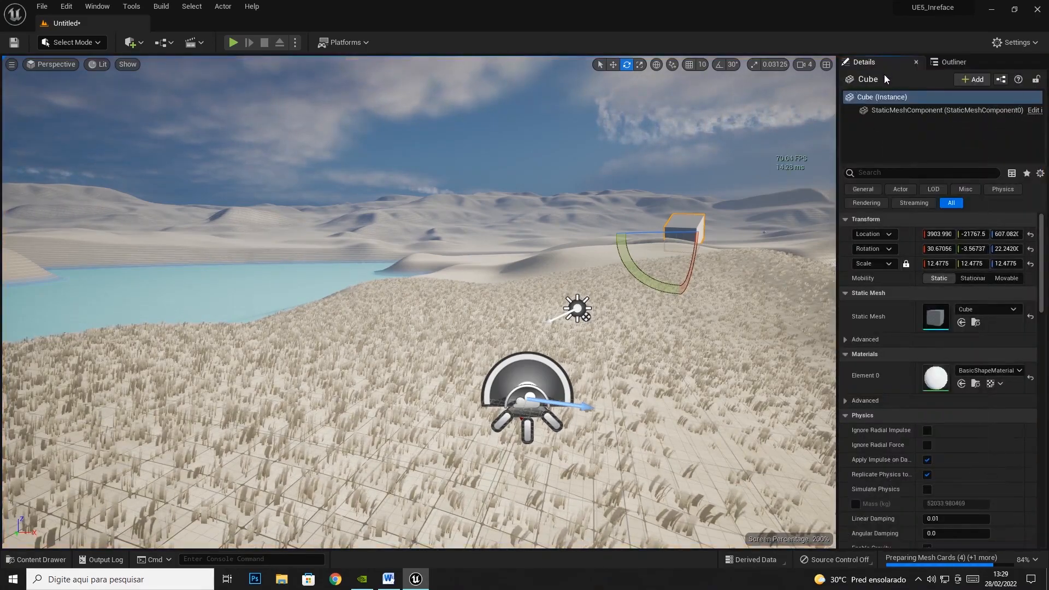
- Put the Outliner tab first, switch between both tabs, and undock Details as a floating window over the viewport
{"action": "left_click", "coordinate": [949, 64]}
{"action": "left_click_drag", "start_coordinate": [953, 64], "coordinate": [861, 69]}
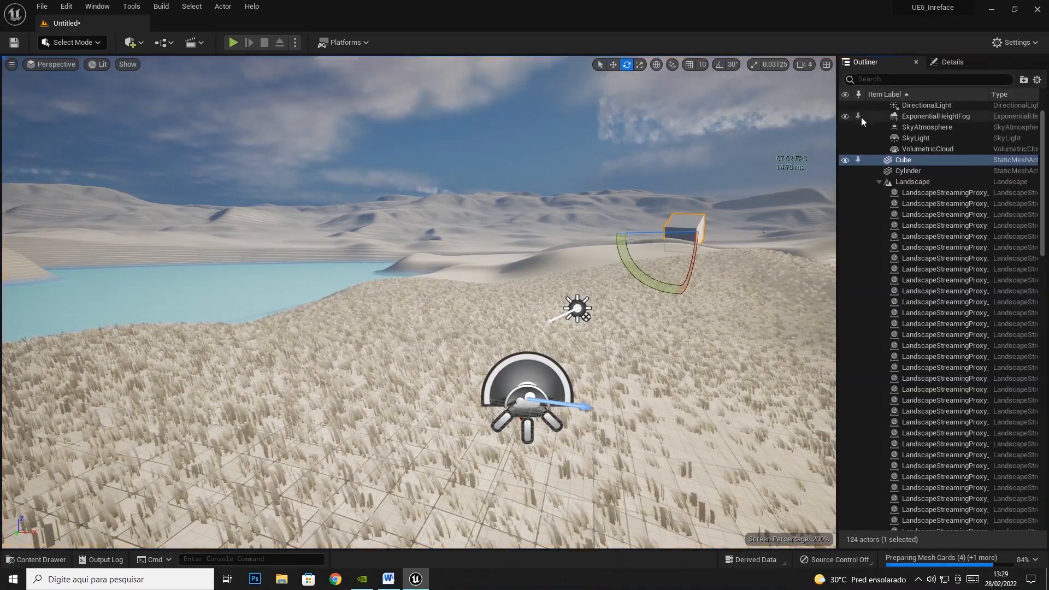
{"action": "left_click", "coordinate": [953, 61]}
{"action": "left_click", "coordinate": [861, 61]}
{"action": "left_click", "coordinate": [953, 61]}
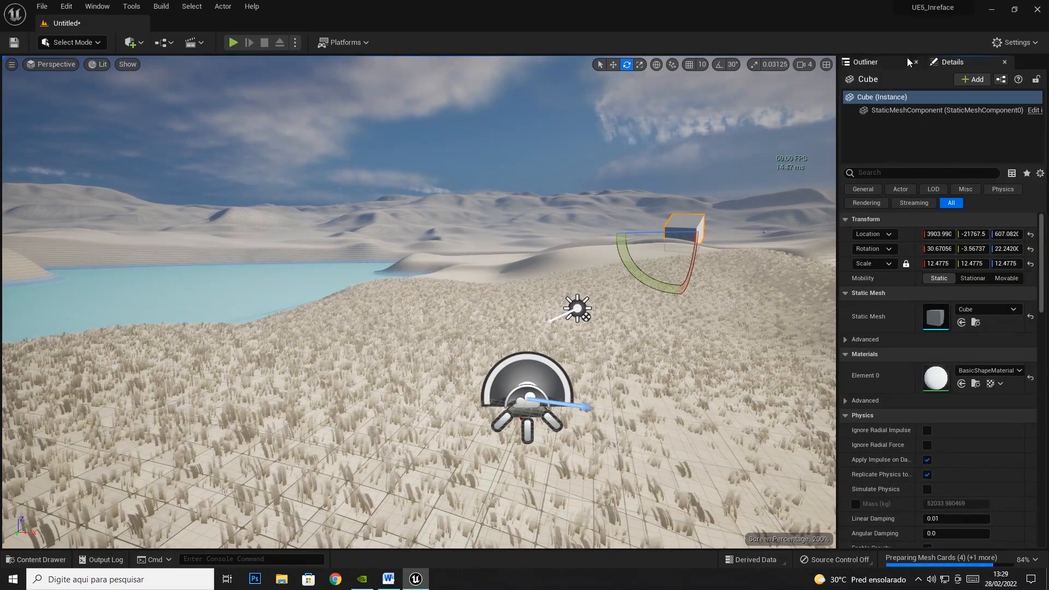
{"action": "left_click_drag", "start_coordinate": [950, 62], "coordinate": [559, 174]}
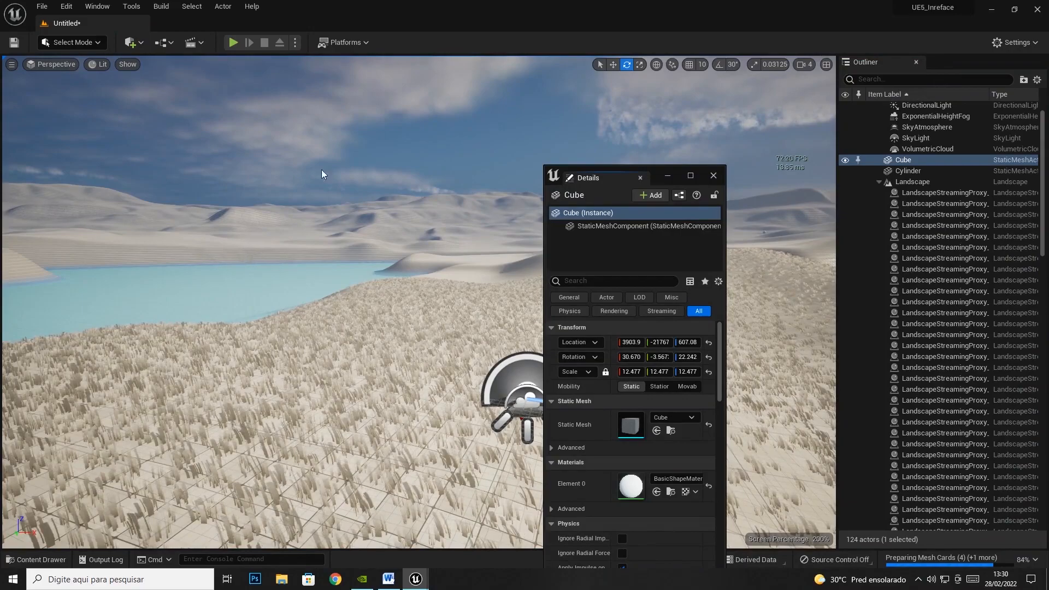
- Load the Default Editor Layout and dismiss the new plugins notification
{"action": "left_click", "coordinate": [103, 7]}
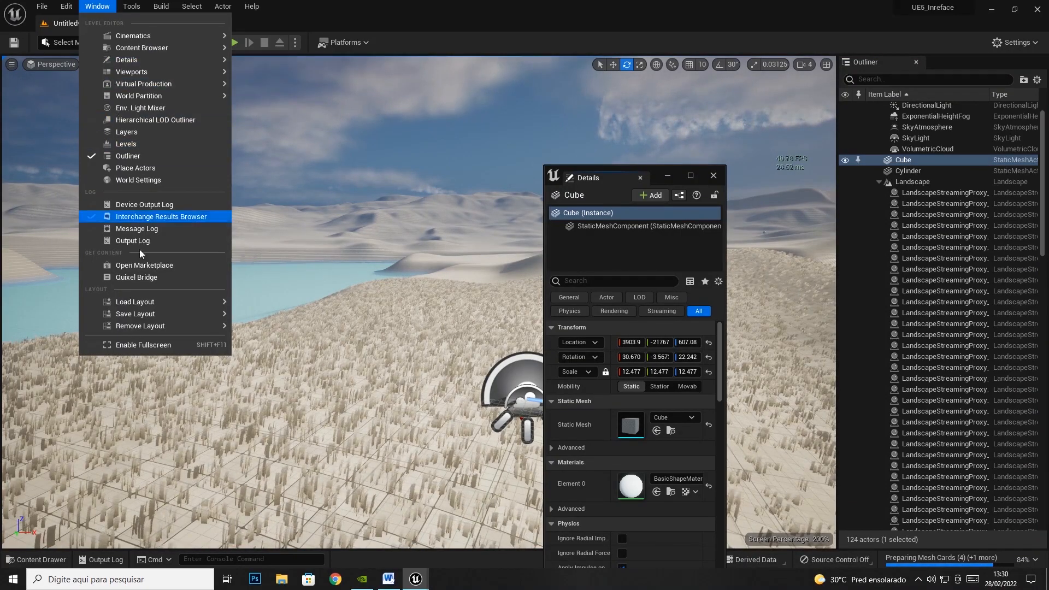
{"action": "mouse_move", "coordinate": [149, 303]}
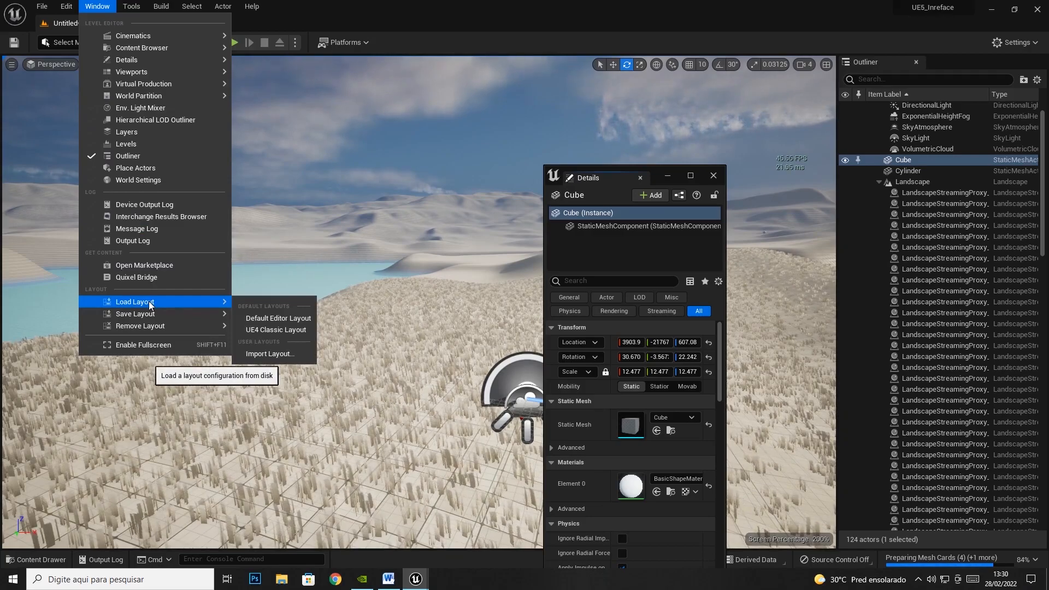
{"action": "left_click", "coordinate": [275, 319]}
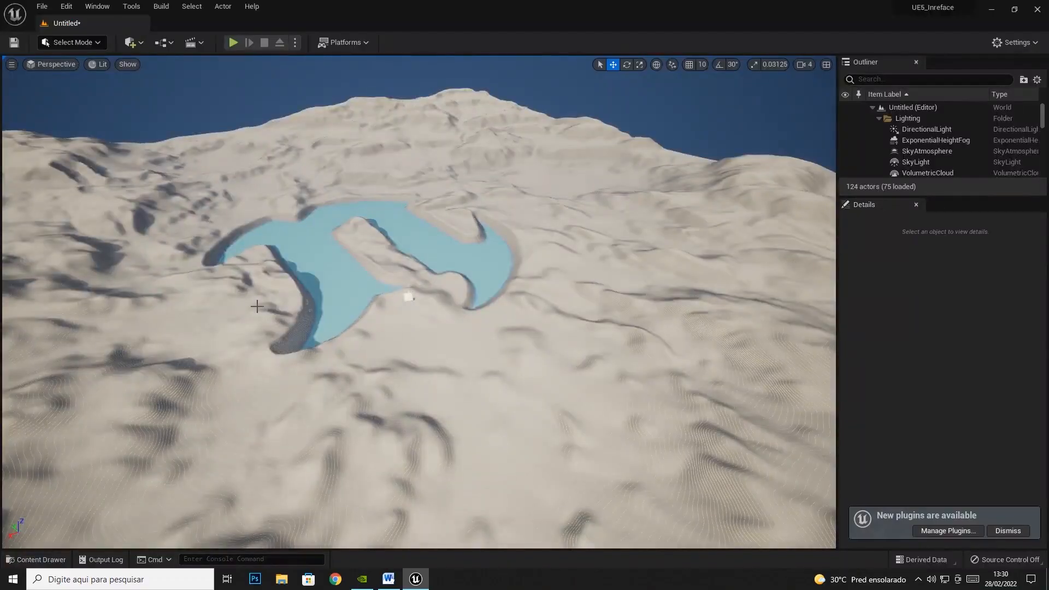
{"action": "left_click", "coordinate": [1010, 530]}
{"action": "mouse_move", "coordinate": [425, 262]}
{"action": "left_mouse_down"}
{"action": "mouse_move", "coordinate": [439, 243]}
{"action": "mouse_move", "coordinate": [437, 252]}
{"action": "left_mouse_up"}
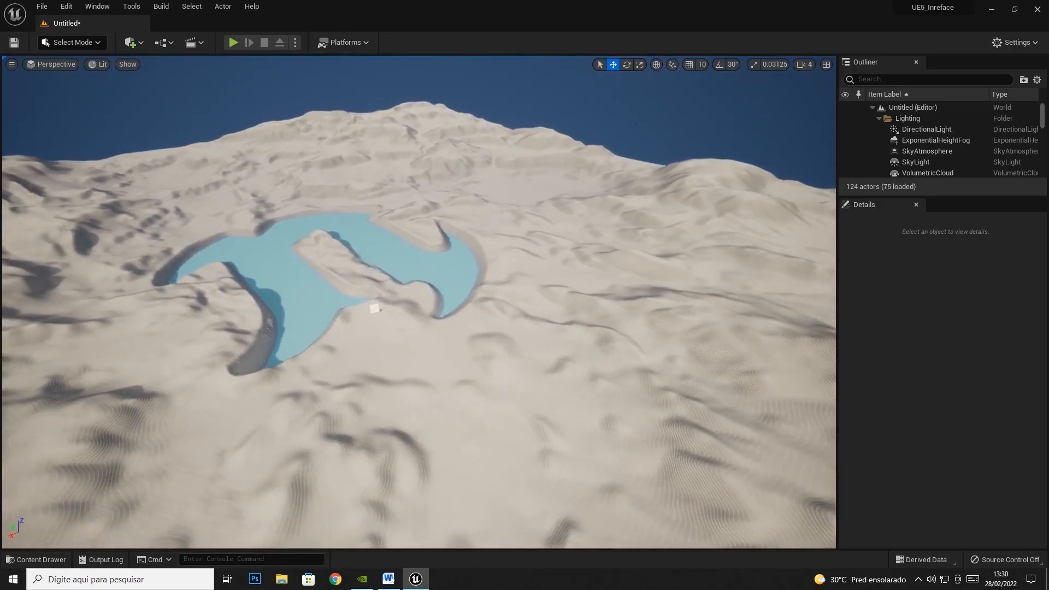
- Open the Output Log drawer and its console command entry, closing the log by selecting a landscape section at the lake
{"action": "left_click", "coordinate": [98, 560]}
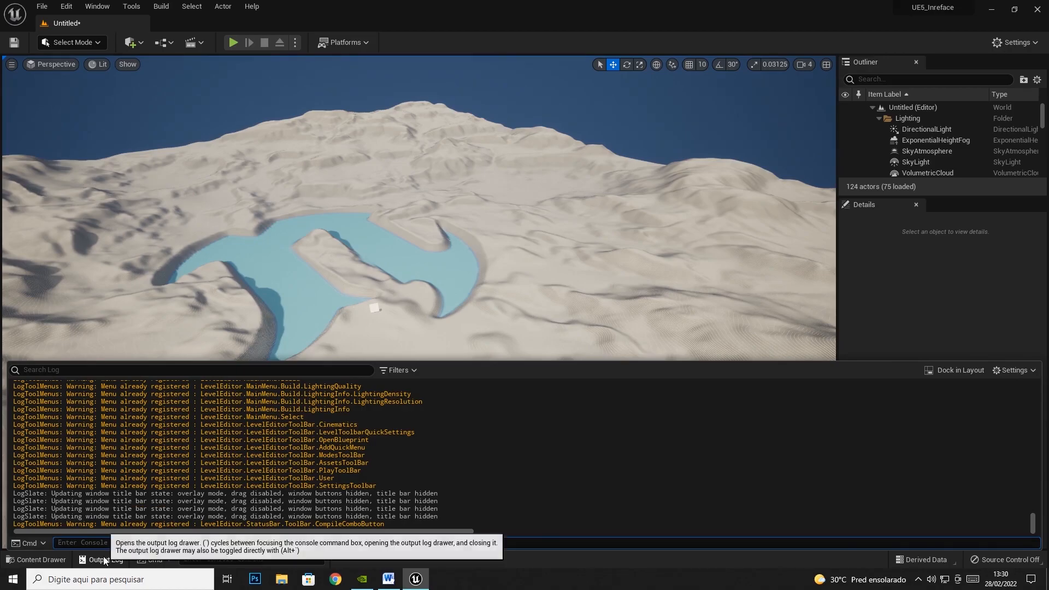
{"action": "left_click", "coordinate": [192, 560]}
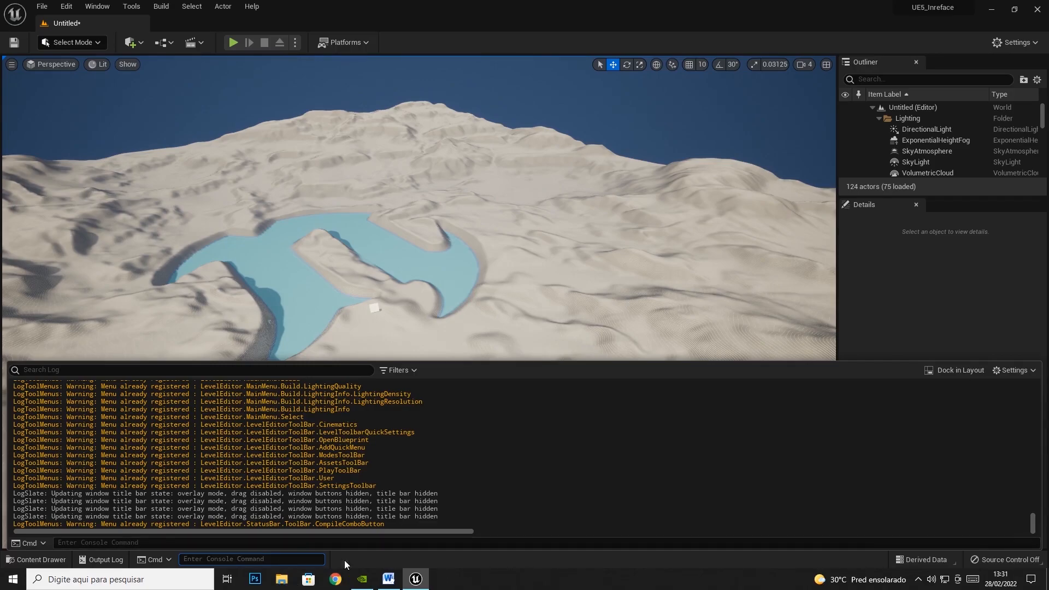
{"action": "left_click", "coordinate": [396, 299]}
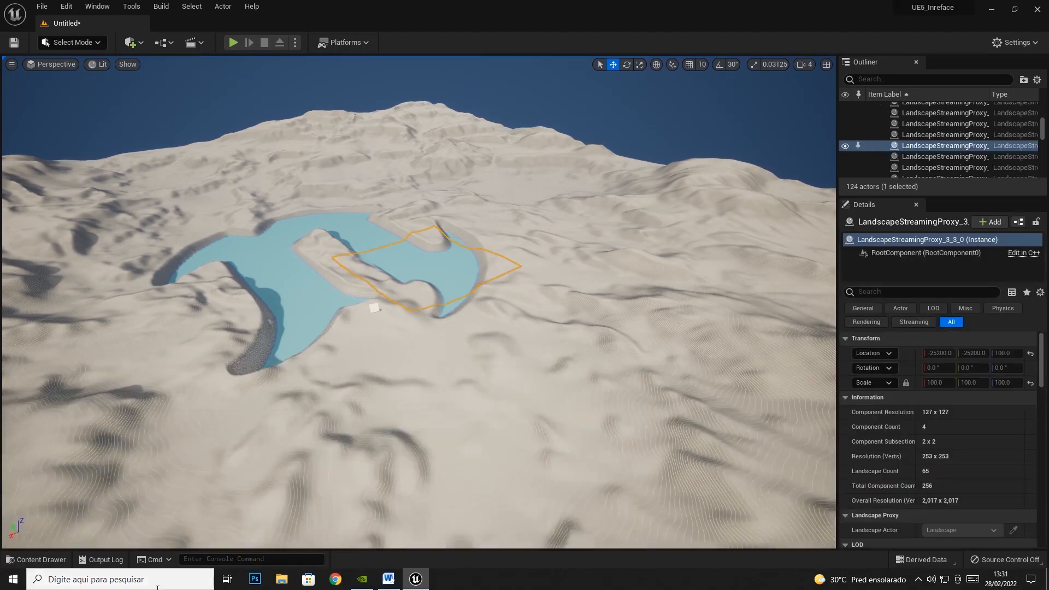